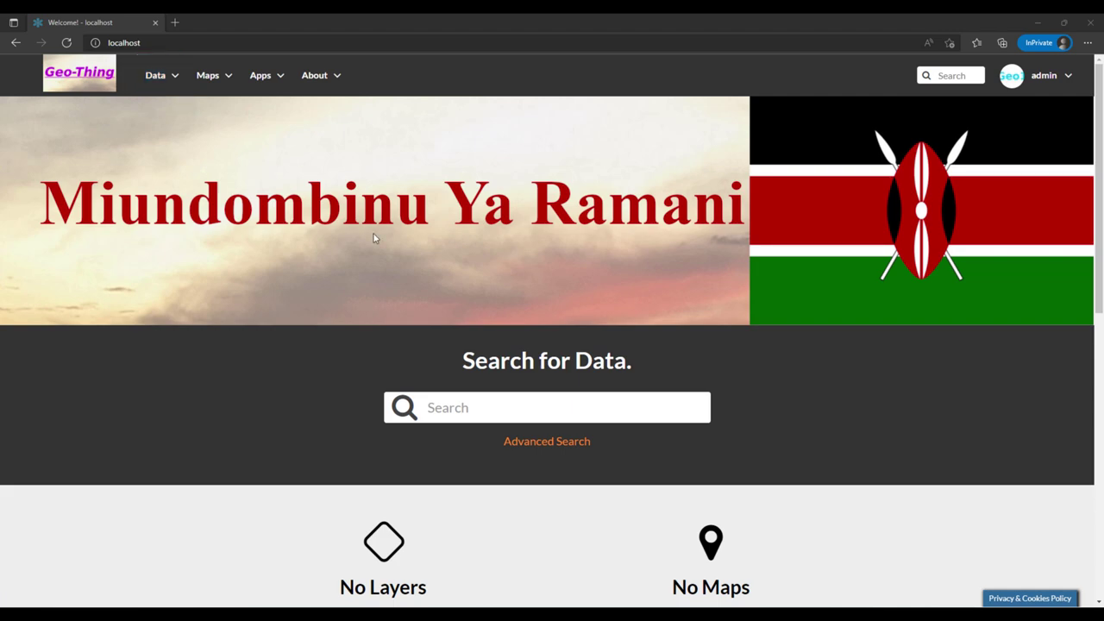
- Search the web for "naturalearth" in a new browser tab, view the Natural Earth downloads page, and close the tab
{"action": "scroll", "coordinate": [370, 249], "scroll_direction": "down", "scroll_amount": 2}
{"action": "scroll", "coordinate": [371, 249], "scroll_direction": "up", "scroll_amount": 2}
{"action": "left_click", "coordinate": [174, 22]}
{"action": "type", "text": "natural"}
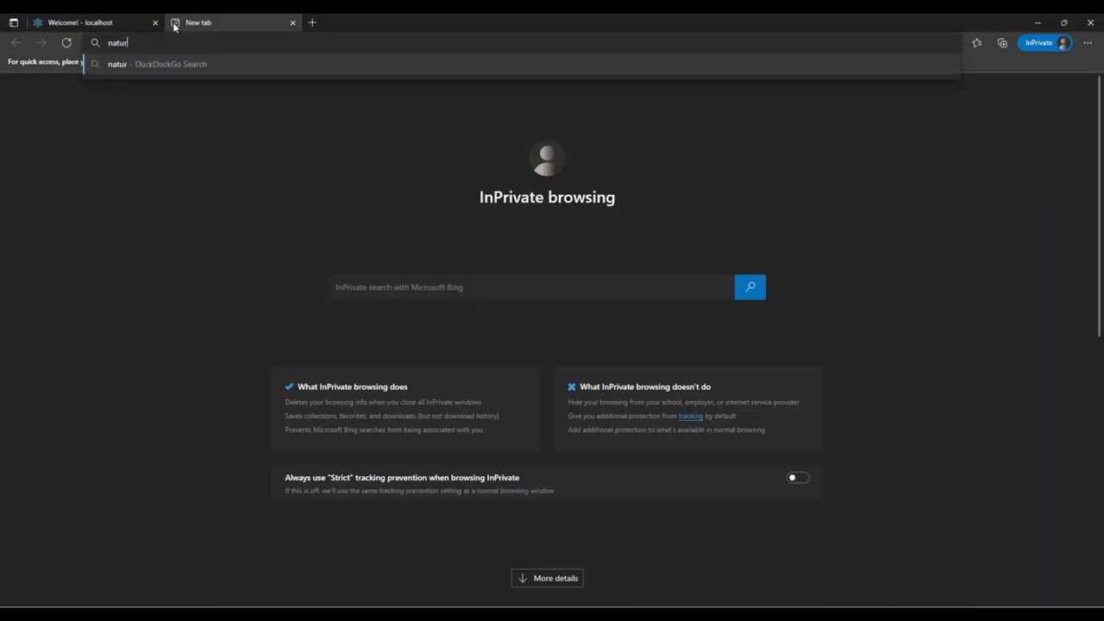
{"action": "type", "text": "earth"}
{"action": "key", "text": "Return"}
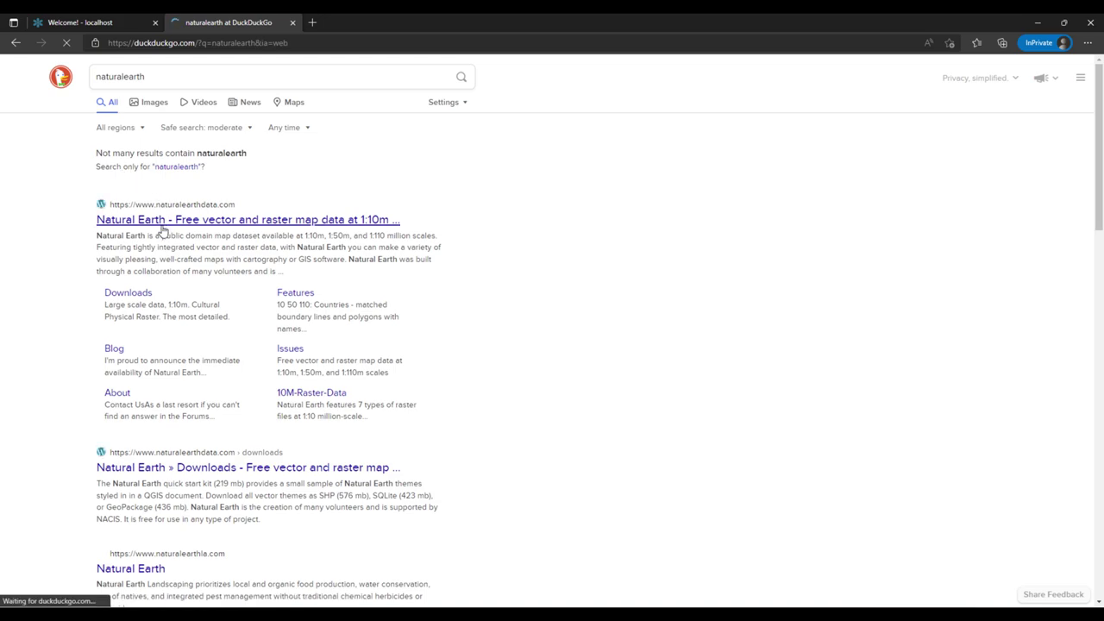
{"action": "left_click", "coordinate": [183, 219]}
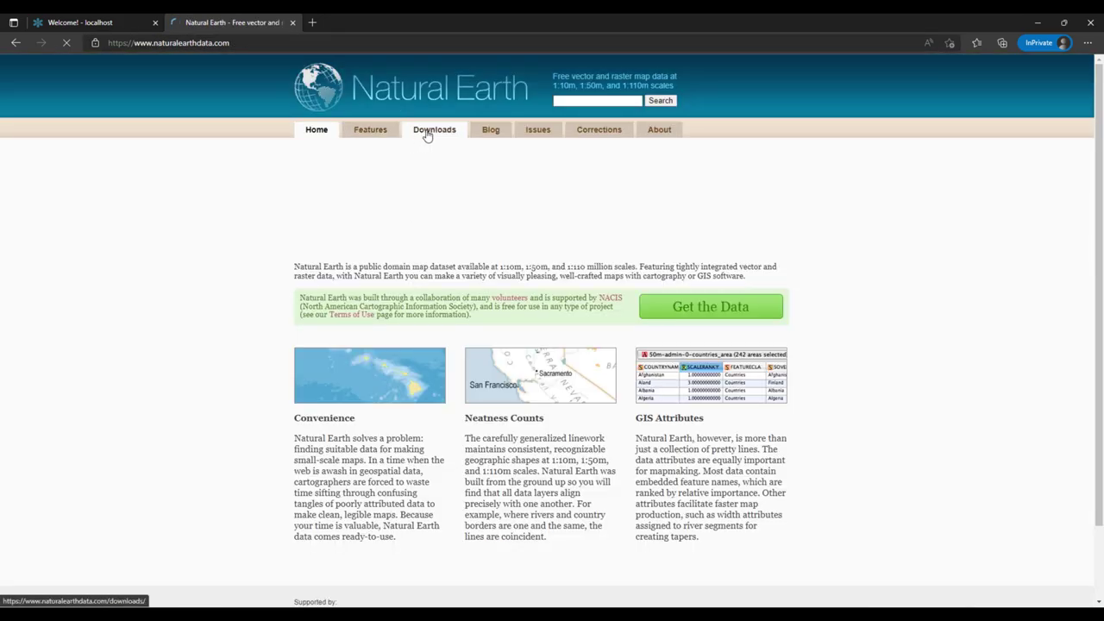
{"action": "left_click", "coordinate": [431, 134]}
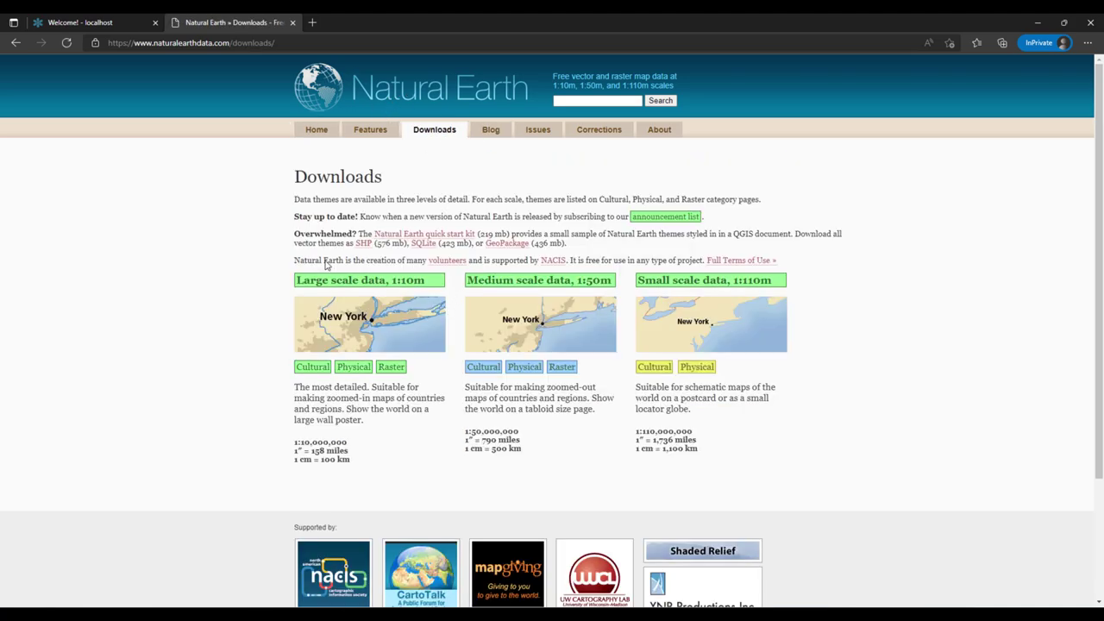
{"action": "left_click_drag", "start_coordinate": [278, 185], "coordinate": [385, 177]}
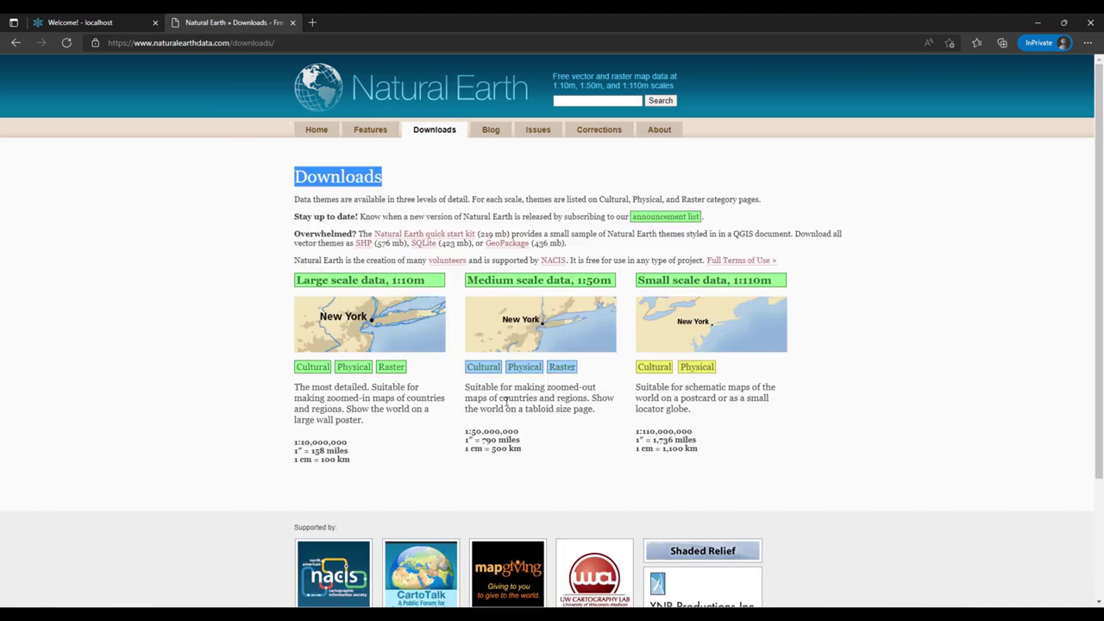
{"action": "left_click", "coordinate": [292, 23]}
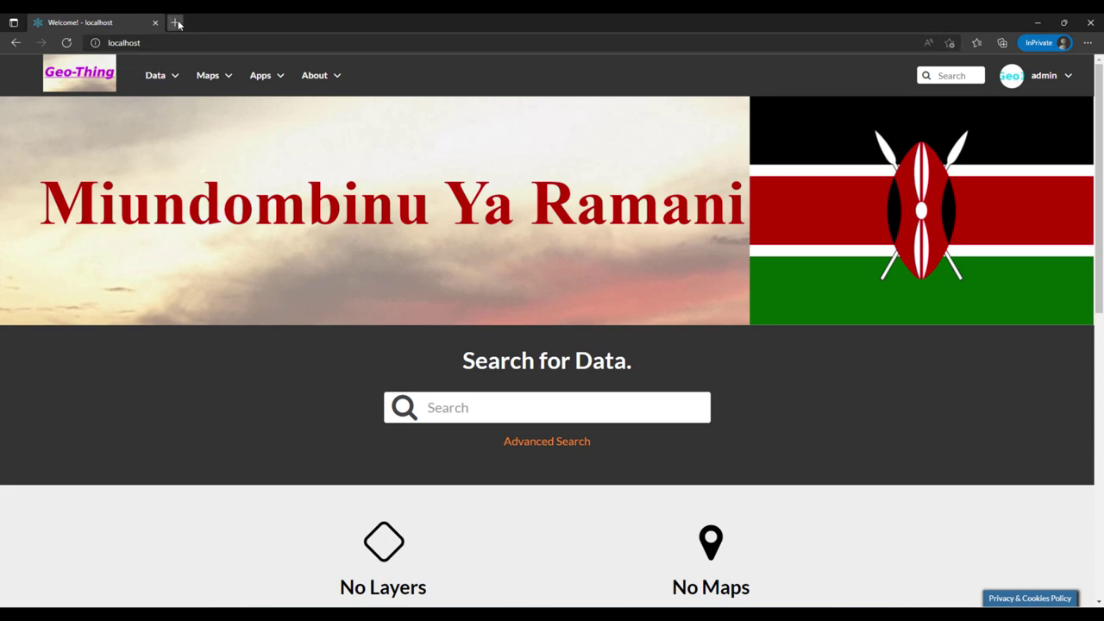
- Search for "sentinel hub open" in a new tab, try the Open Hub on the Copernicus Open Access Hub, and close the tab
{"action": "left_click", "coordinate": [178, 24]}
{"action": "type", "text": "sentin"}
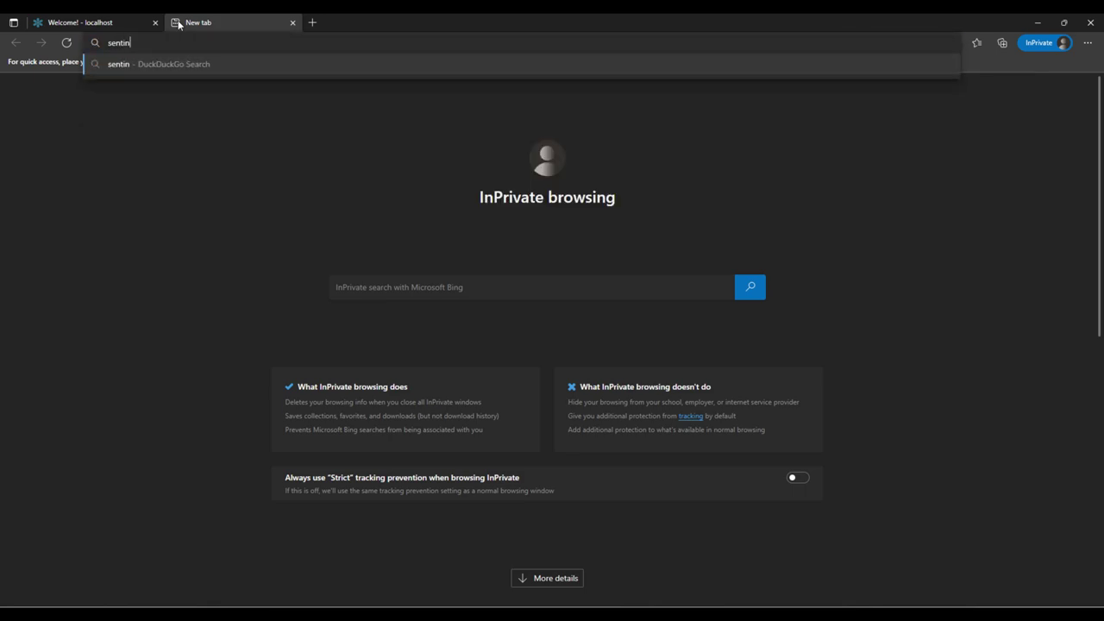
{"action": "type", "text": "el hub open"}
{"action": "key", "text": "Return"}
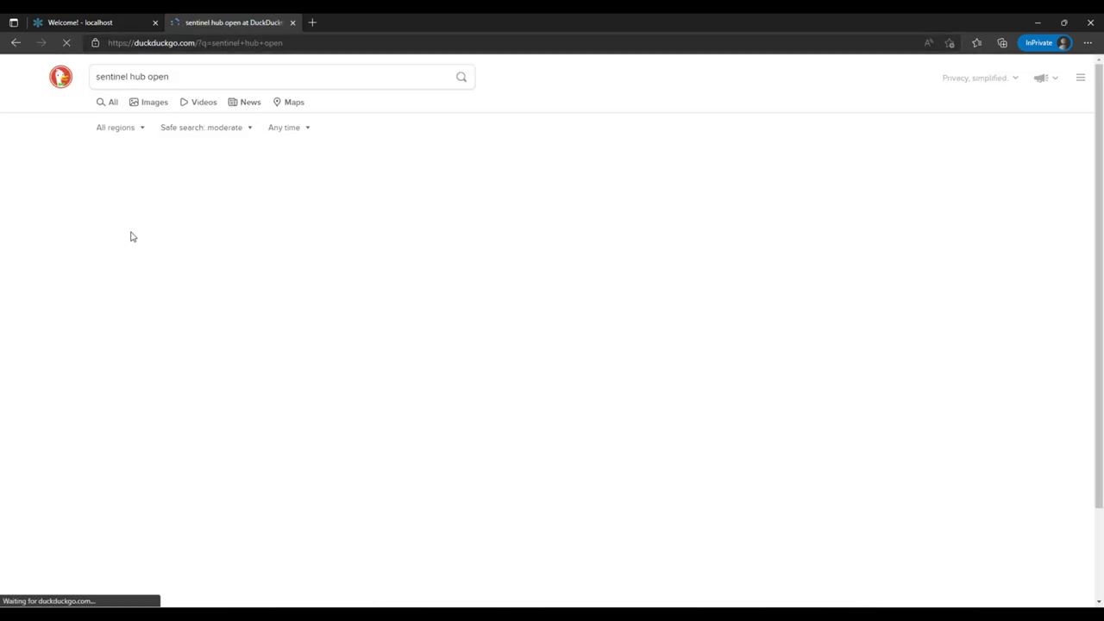
{"action": "left_click", "coordinate": [115, 176]}
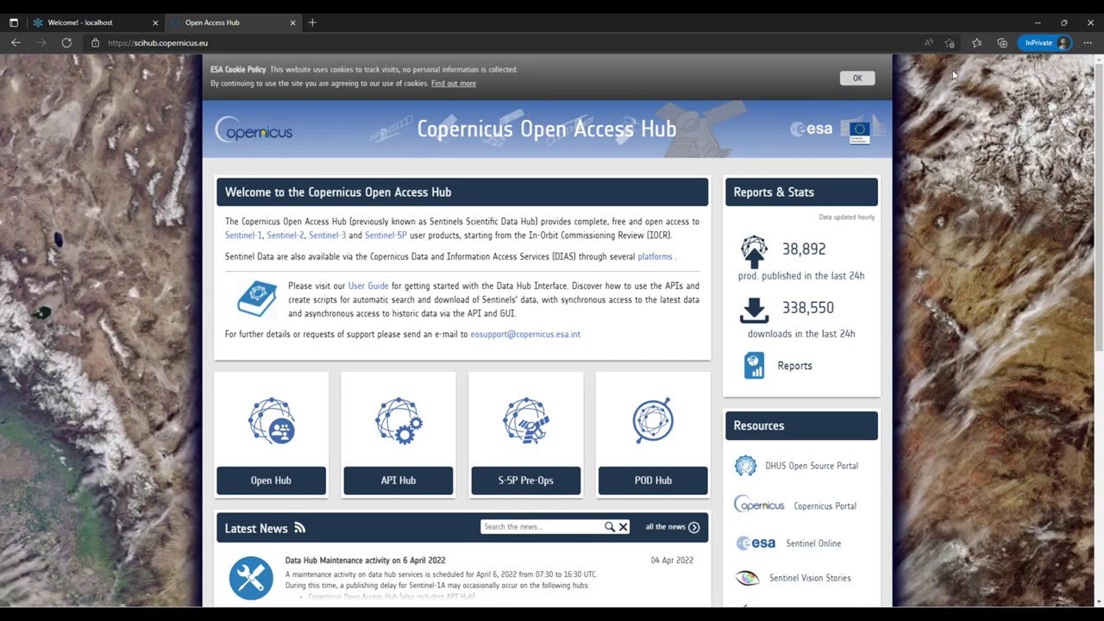
{"action": "left_click", "coordinate": [295, 480]}
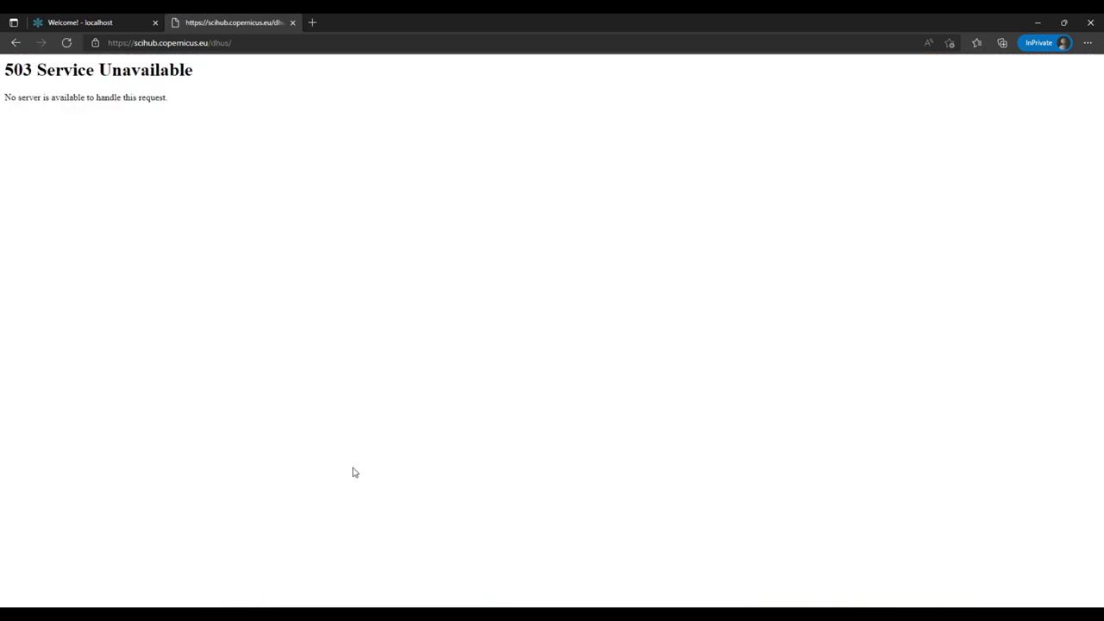
{"action": "left_click", "coordinate": [16, 42]}
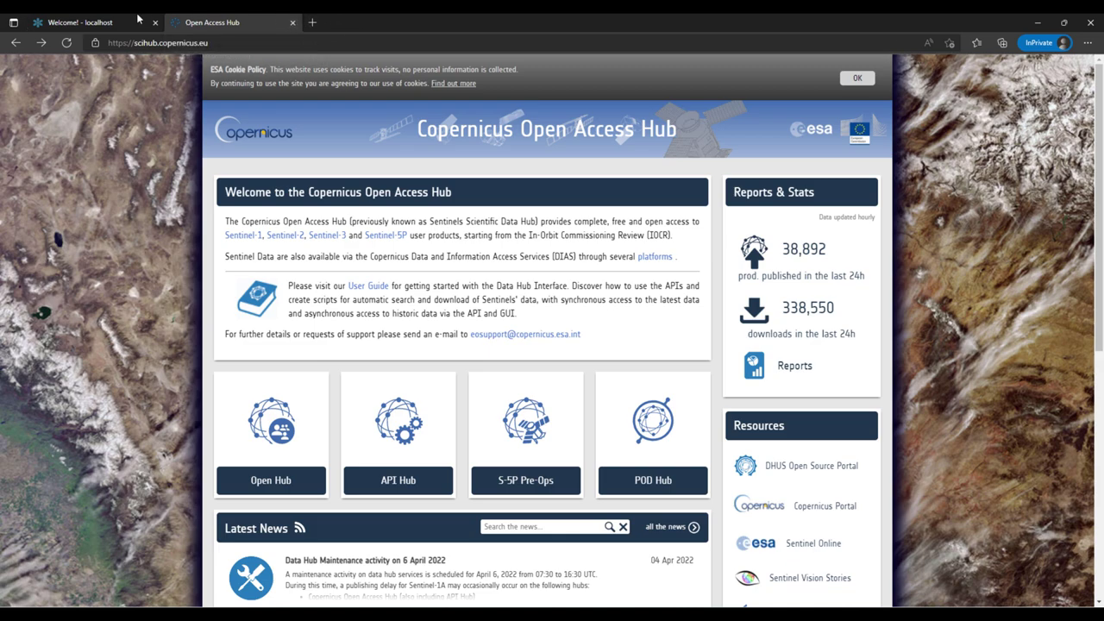
{"action": "left_click", "coordinate": [295, 24]}
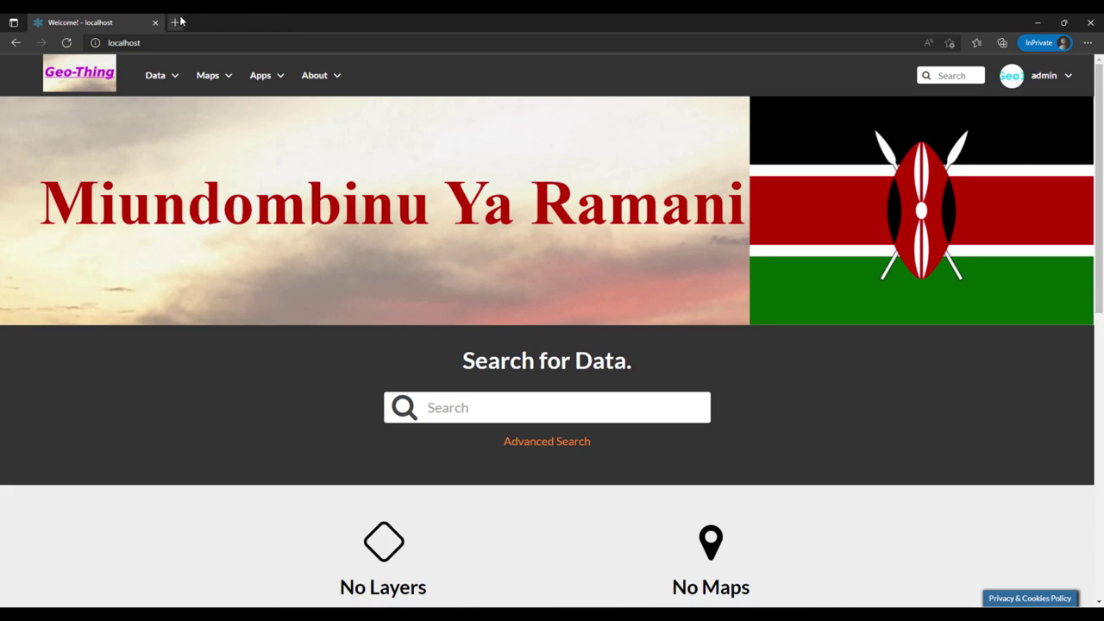
{"action": "left_click", "coordinate": [162, 79]}
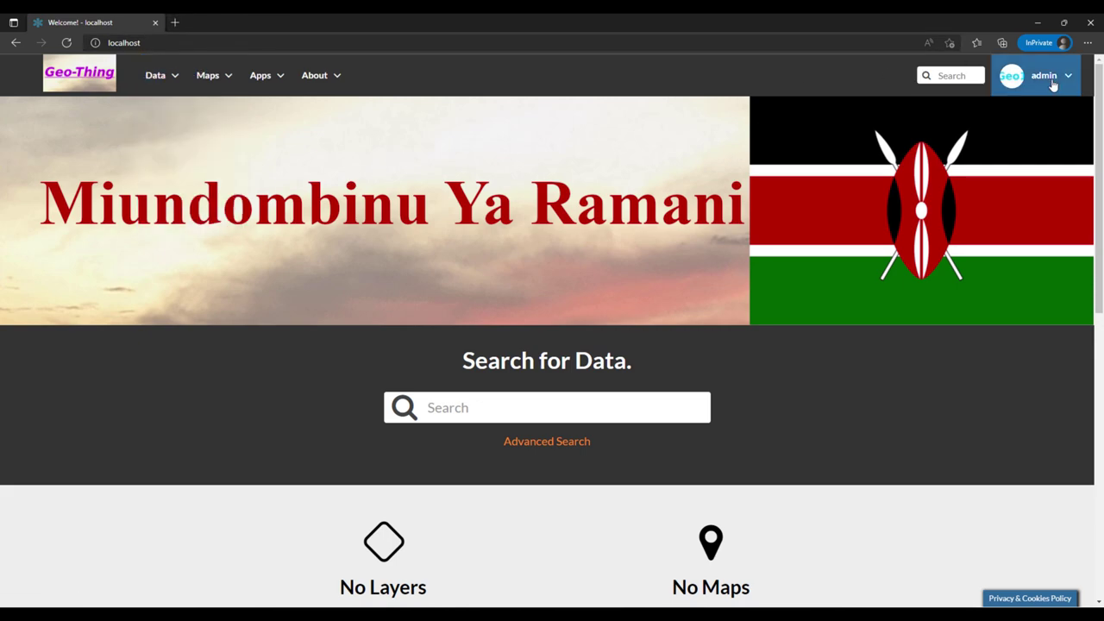
{"action": "mouse_move", "coordinate": [1048, 77]}
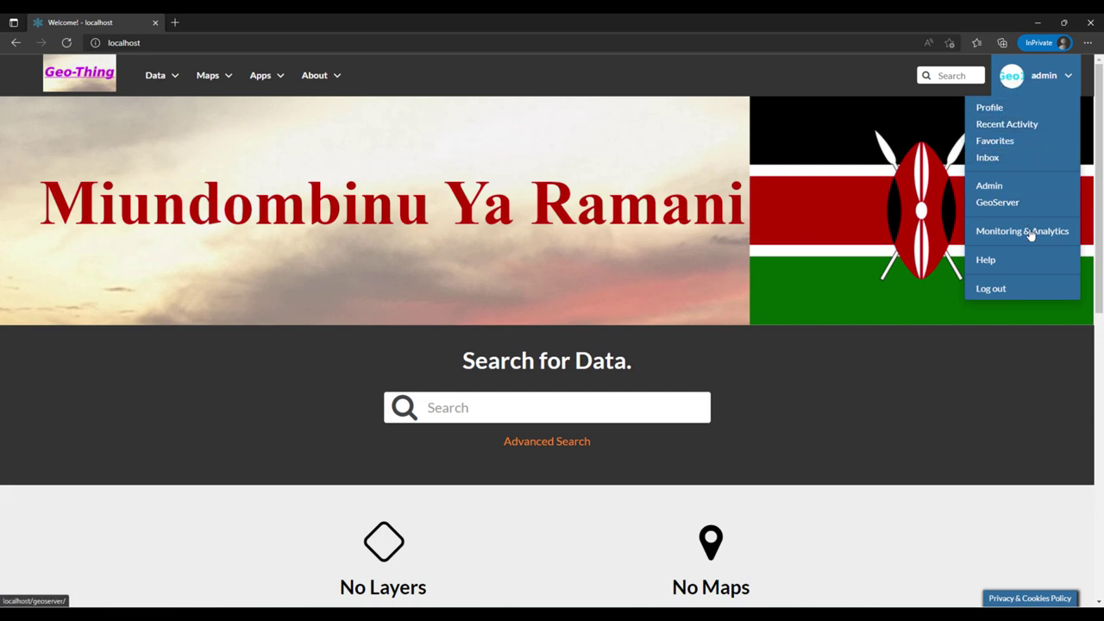
{"action": "left_click", "coordinate": [259, 137]}
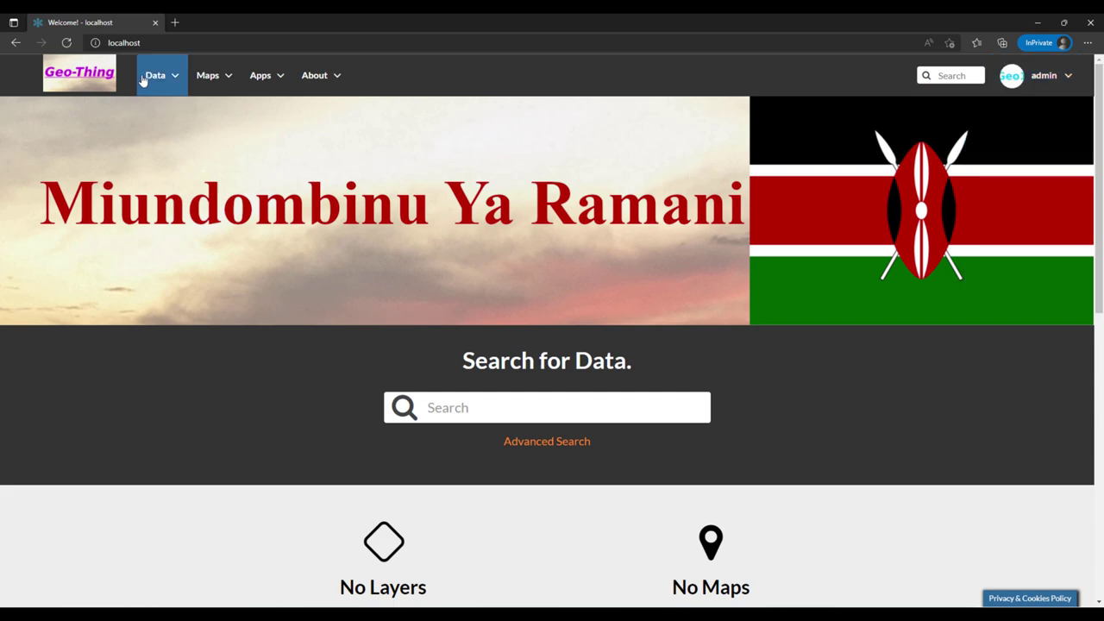
{"action": "left_click", "coordinate": [1011, 78]}
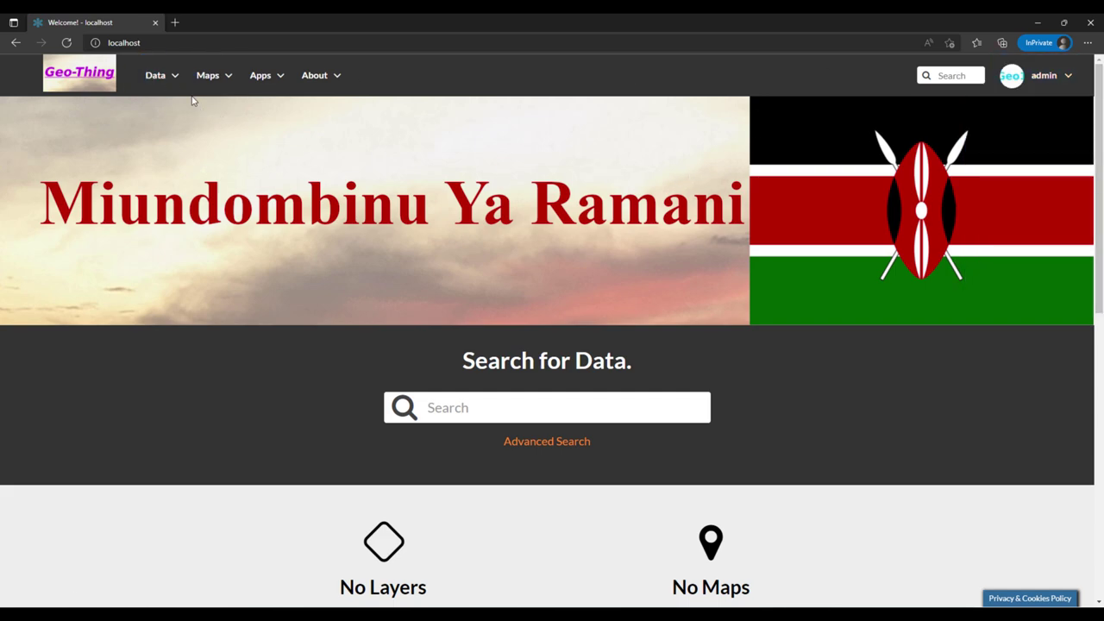
- Open the site's list of layers and check which layers it contains
{"action": "left_click", "coordinate": [158, 76]}
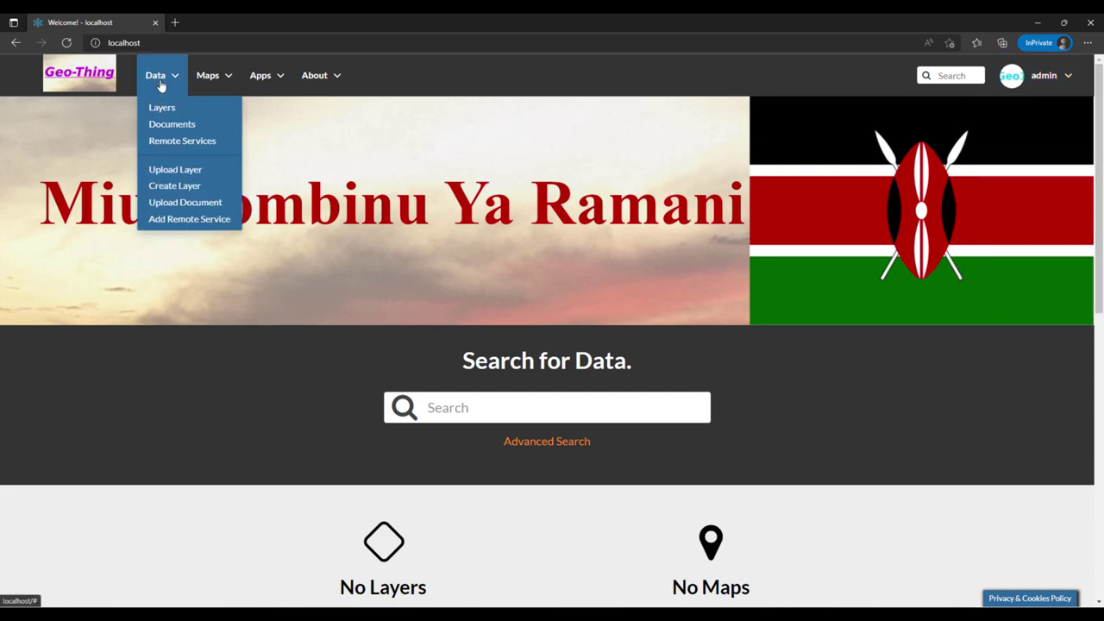
{"action": "left_click", "coordinate": [162, 107]}
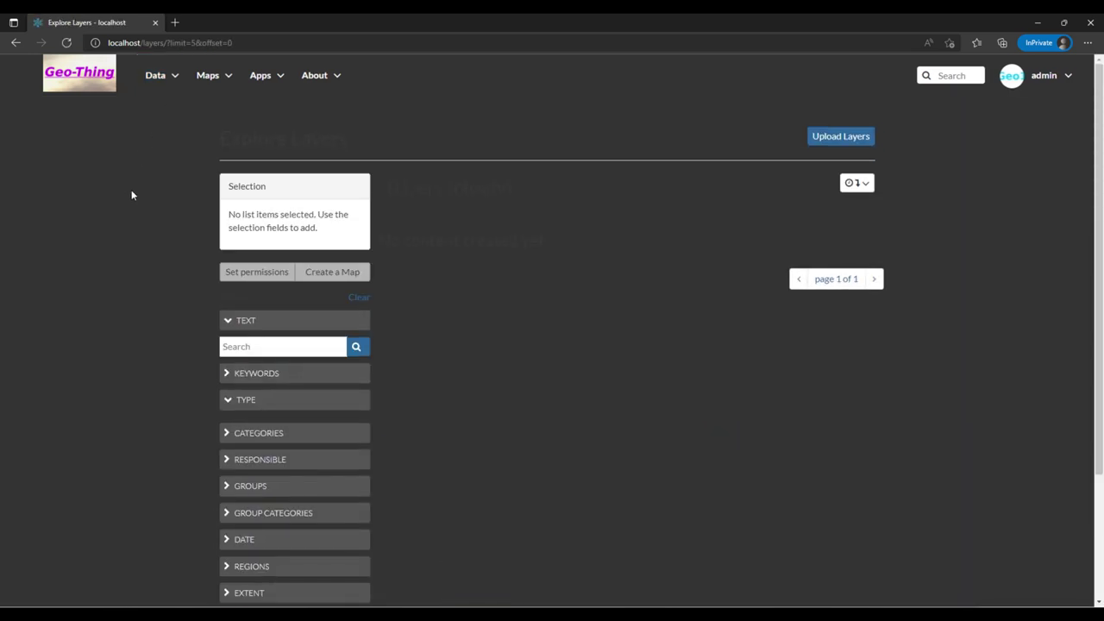
{"action": "left_click_drag", "start_coordinate": [220, 138], "coordinate": [380, 135]}
{"action": "left_click_drag", "start_coordinate": [387, 187], "coordinate": [554, 165]}
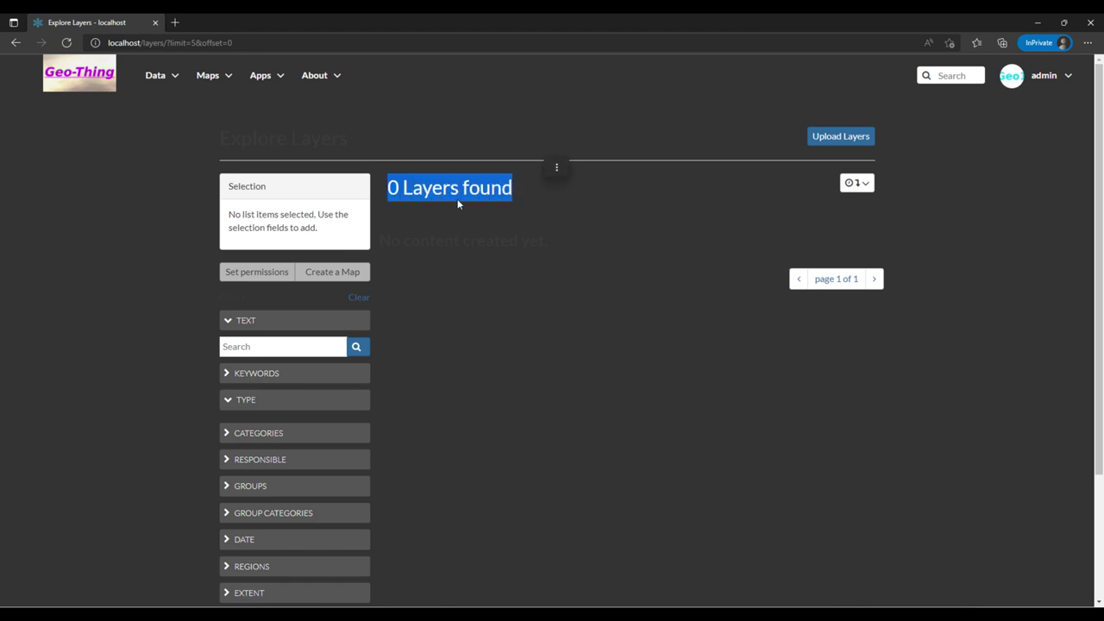
{"action": "left_click", "coordinate": [424, 235]}
- Disable the my_theme theme customization in the site administration and save it
{"action": "left_click", "coordinate": [1035, 75]}
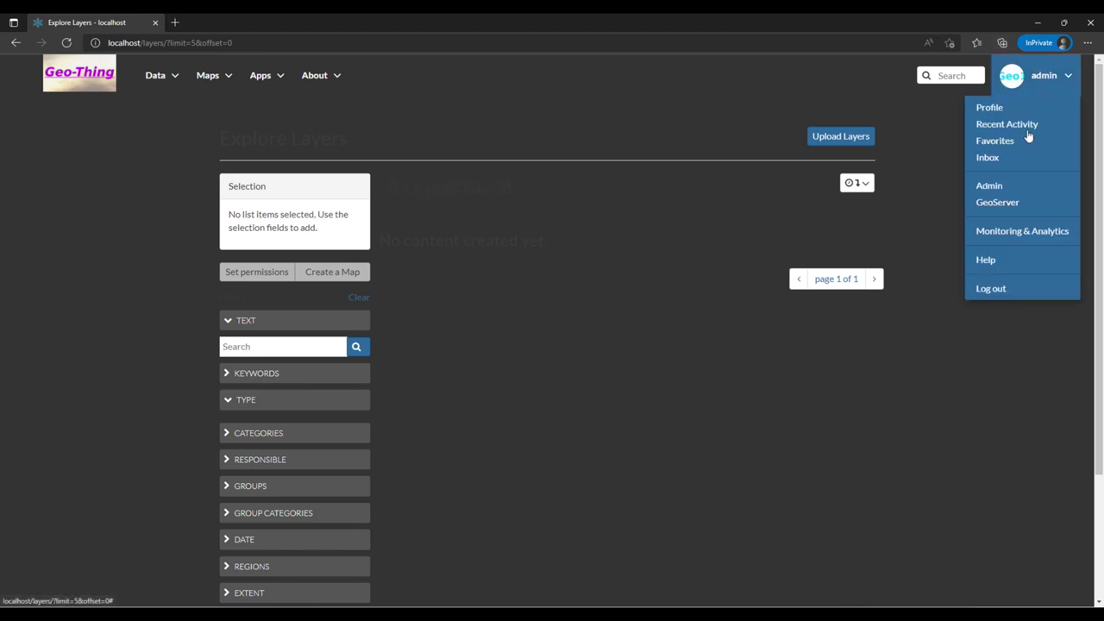
{"action": "left_click", "coordinate": [994, 199]}
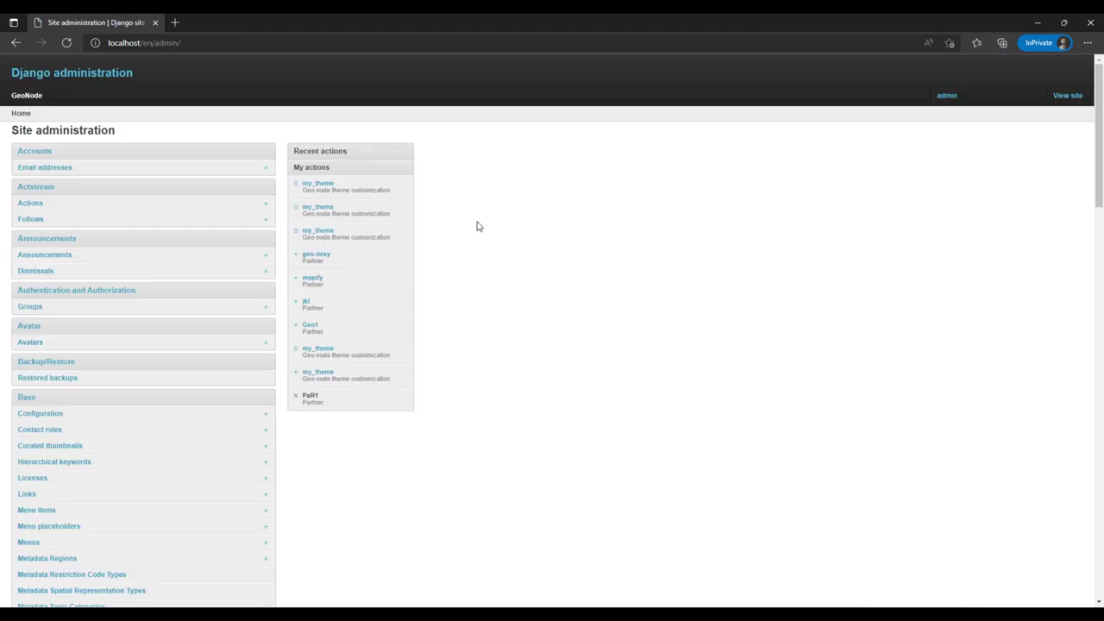
{"action": "left_click", "coordinate": [311, 205]}
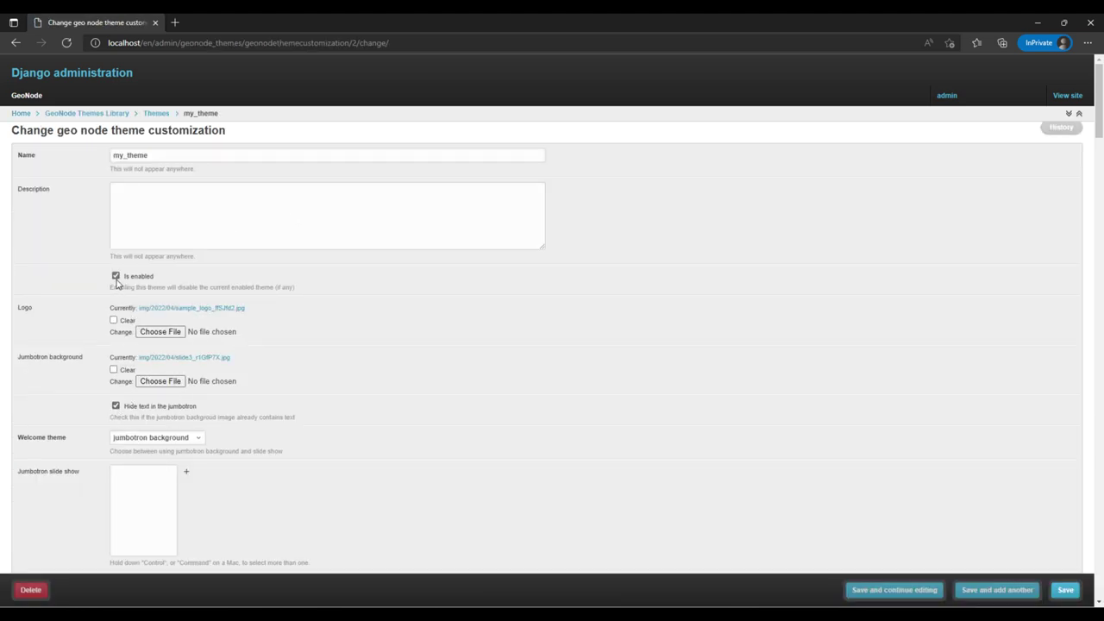
{"action": "left_click", "coordinate": [1064, 591]}
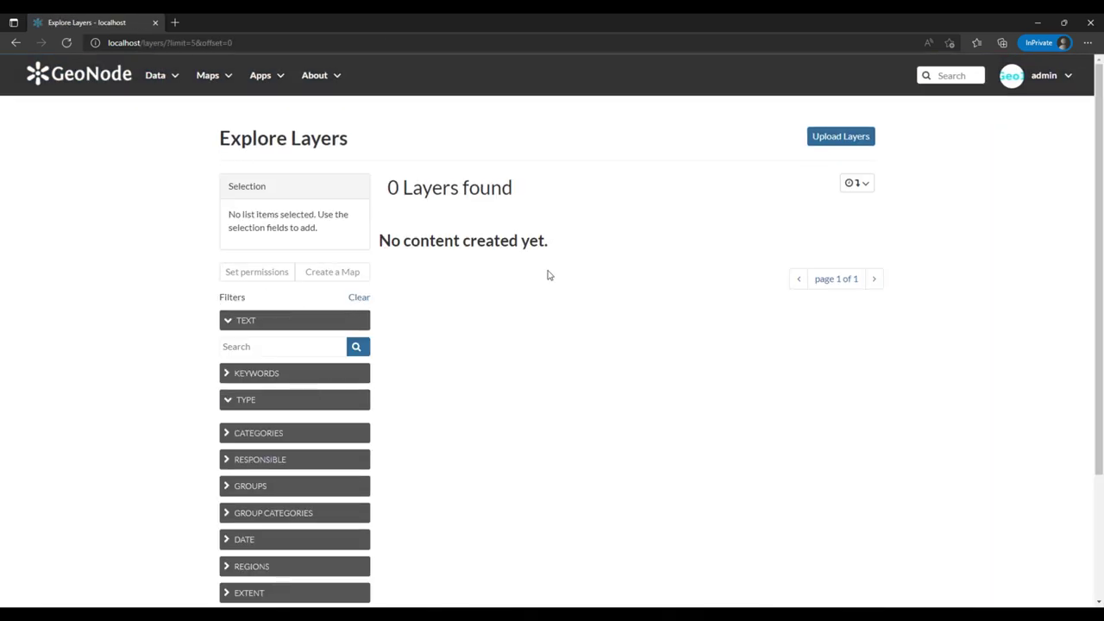
- Open the Upload Layers page from the layers list and review its upload area and Permissions section
{"action": "scroll", "coordinate": [259, 438], "scroll_direction": "down", "scroll_amount": 2}
{"action": "scroll", "coordinate": [267, 397], "scroll_direction": "up", "scroll_amount": 2}
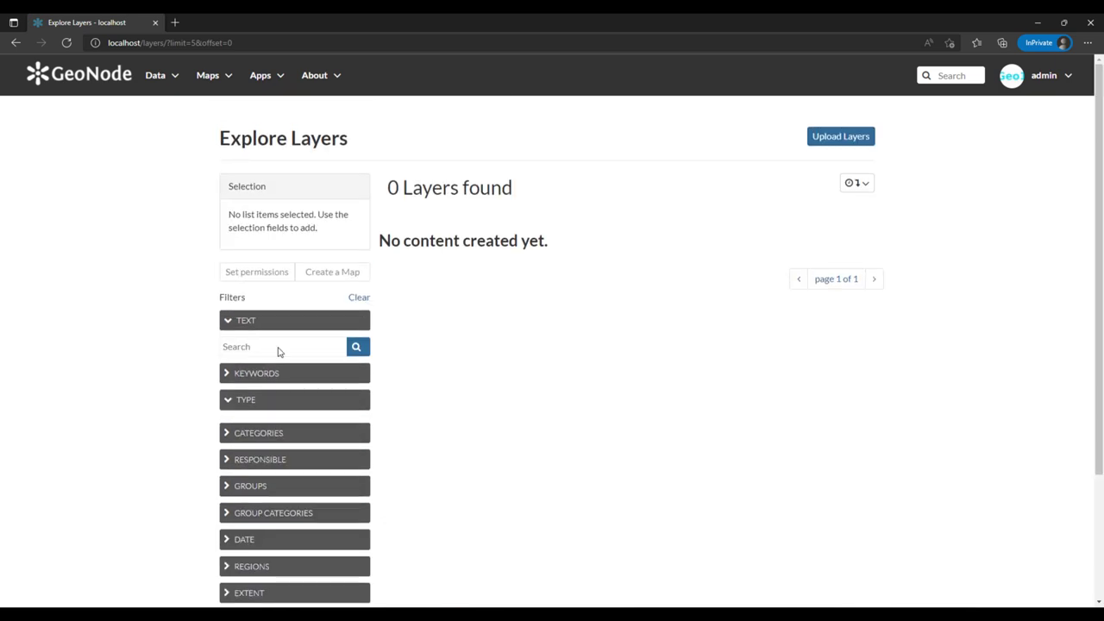
{"action": "left_click", "coordinate": [832, 140]}
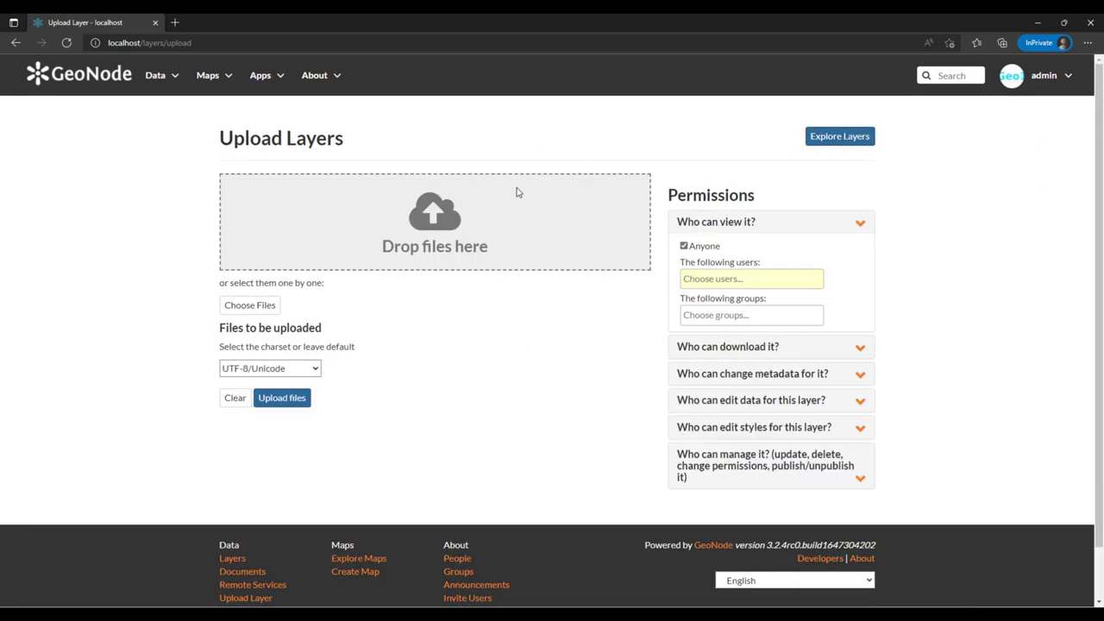
{"action": "left_click_drag", "start_coordinate": [235, 138], "coordinate": [405, 159]}
{"action": "left_click", "coordinate": [406, 159]}
{"action": "left_click_drag", "start_coordinate": [678, 197], "coordinate": [756, 197]}
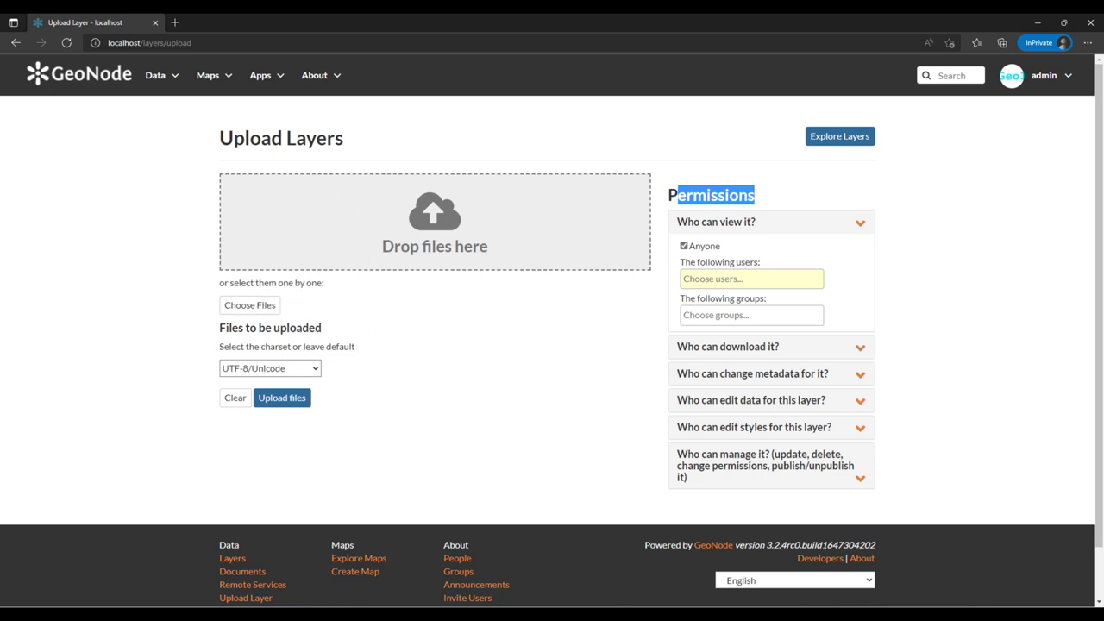
- Switch to File Explorer, open the GeoNode data folder, and arrange it side by side with the upload page
{"action": "key", "text": "alt+Tab"}
{"action": "left_click_drag", "start_coordinate": [506, 141], "coordinate": [1101, 169]}
{"action": "left_click", "coordinate": [736, 328]}
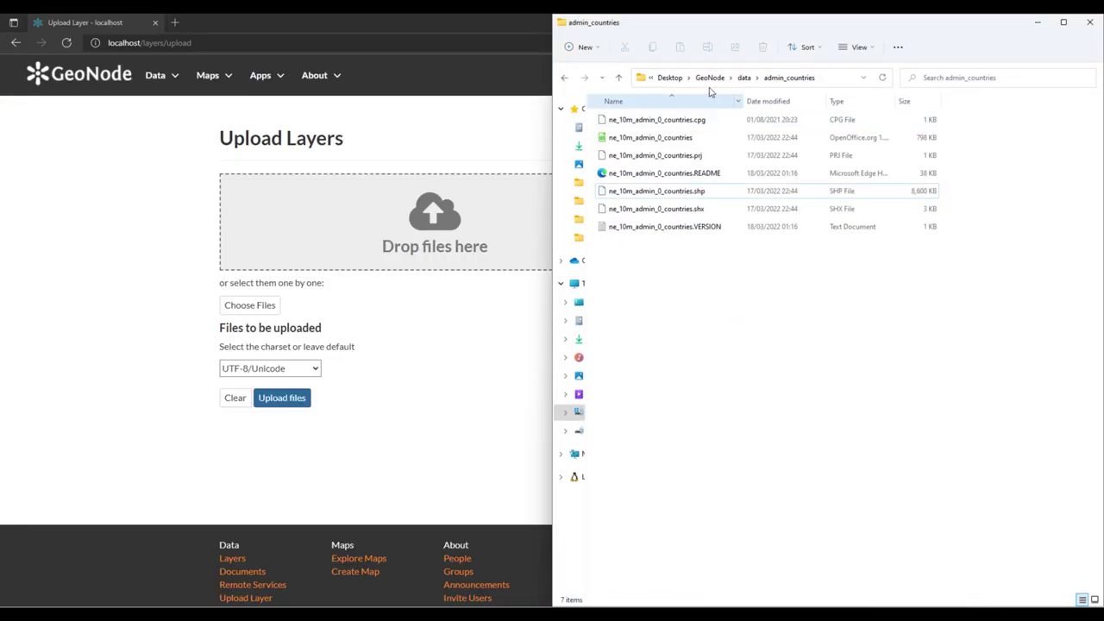
{"action": "left_click", "coordinate": [710, 79]}
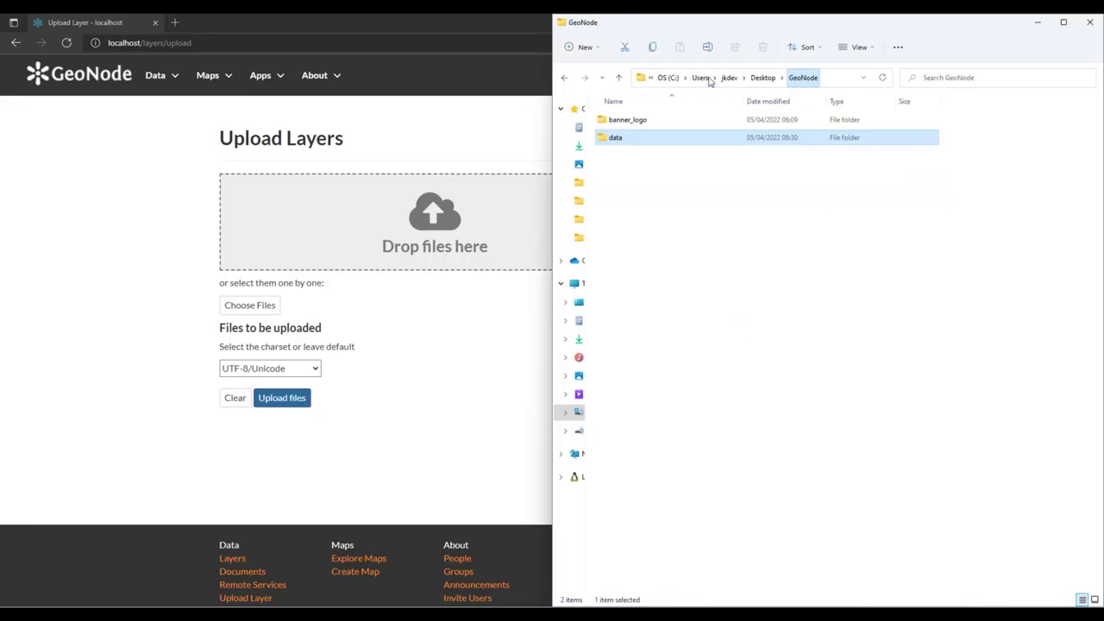
{"action": "double_click", "coordinate": [634, 141]}
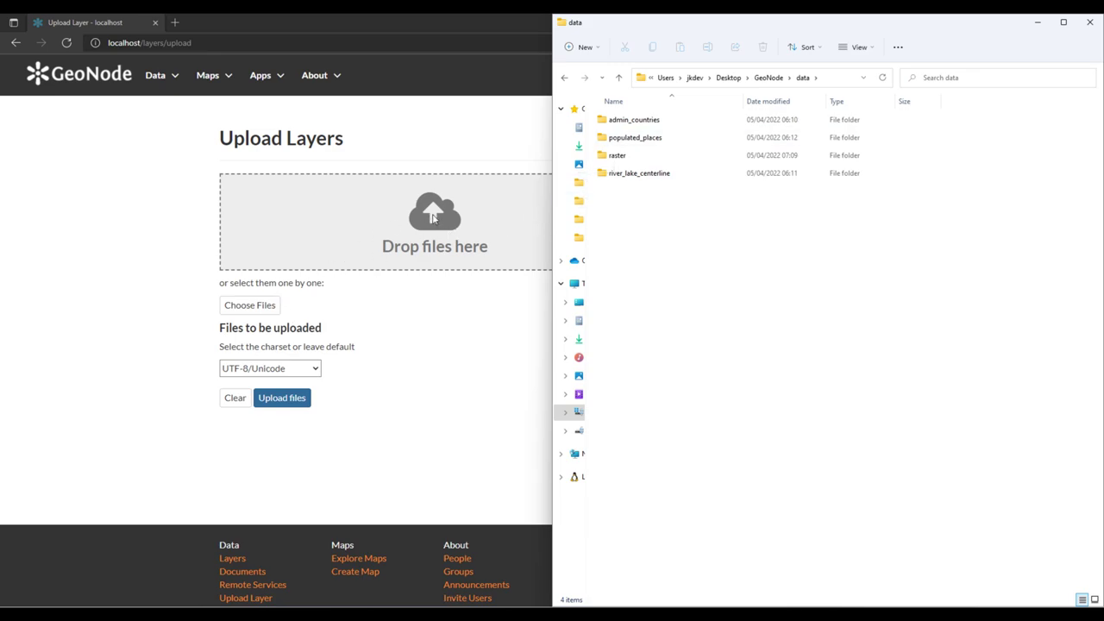
{"action": "left_click_drag", "start_coordinate": [362, 21], "coordinate": [2, 24]}
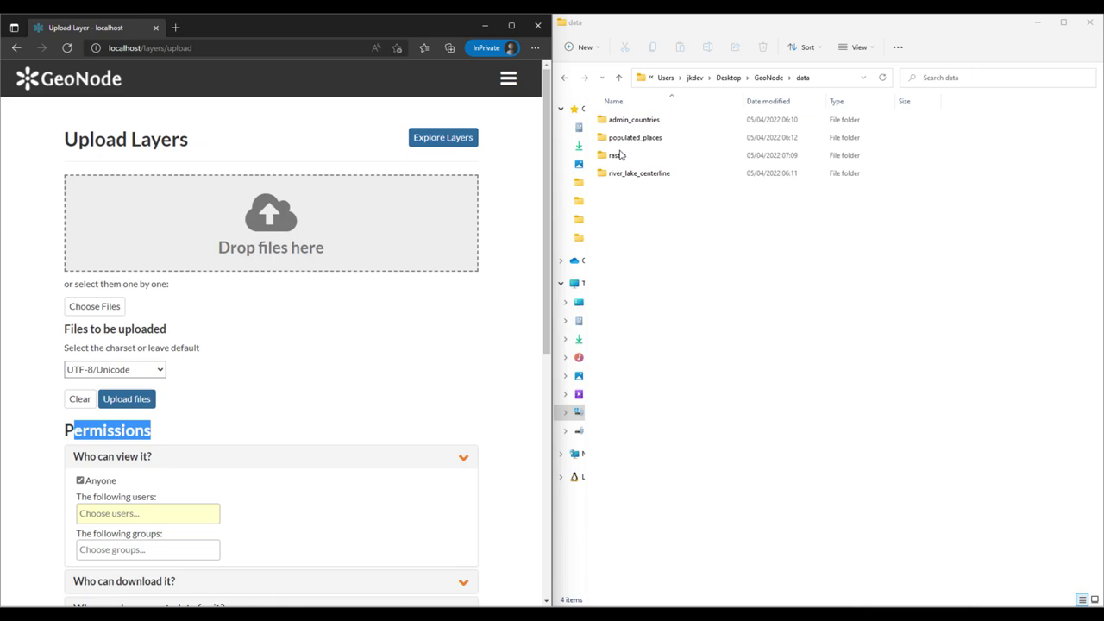
- Add ne_10m_admin_0_countries.shp from the admin_countries folder to the layer upload list
{"action": "double_click", "coordinate": [636, 126]}
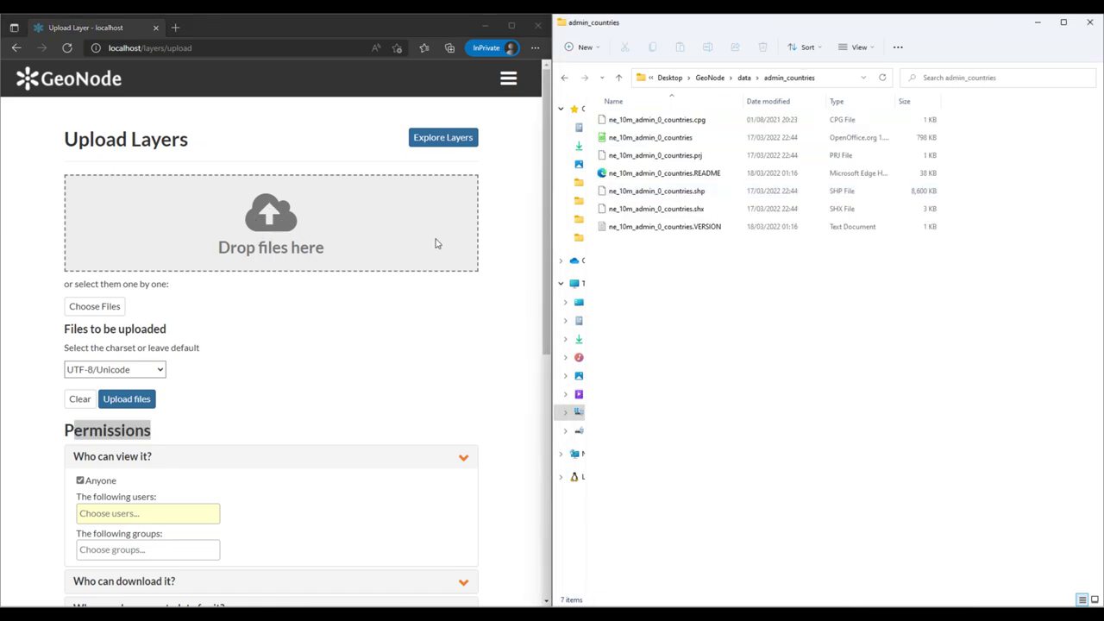
{"action": "left_click", "coordinate": [674, 194]}
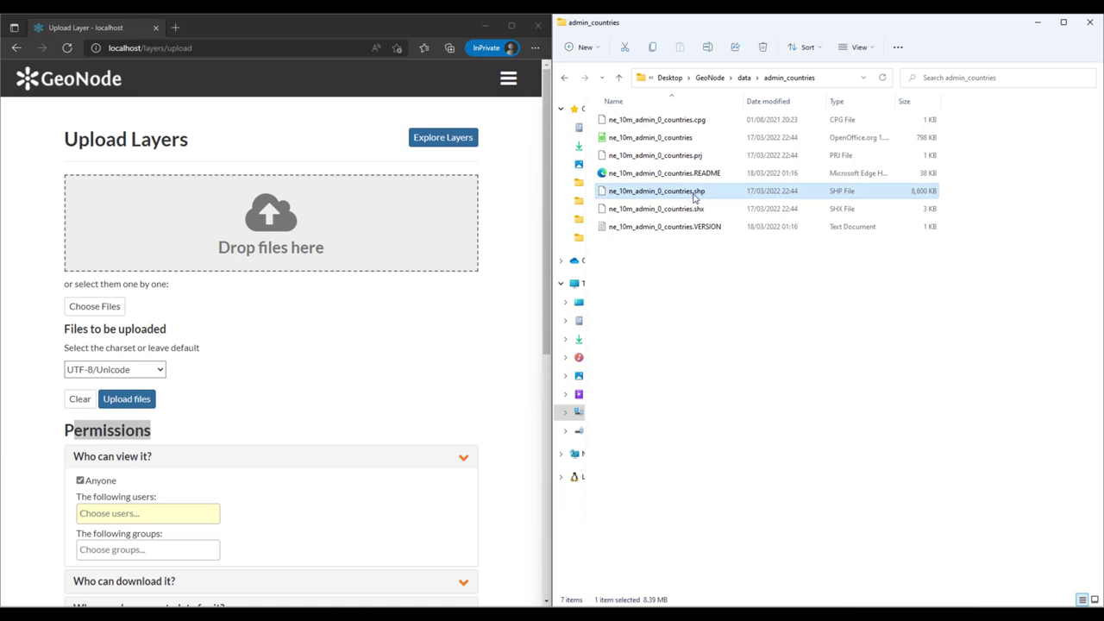
{"action": "left_click_drag", "start_coordinate": [665, 198], "coordinate": [263, 226]}
{"action": "scroll", "coordinate": [269, 410], "scroll_direction": "down", "scroll_amount": 2}
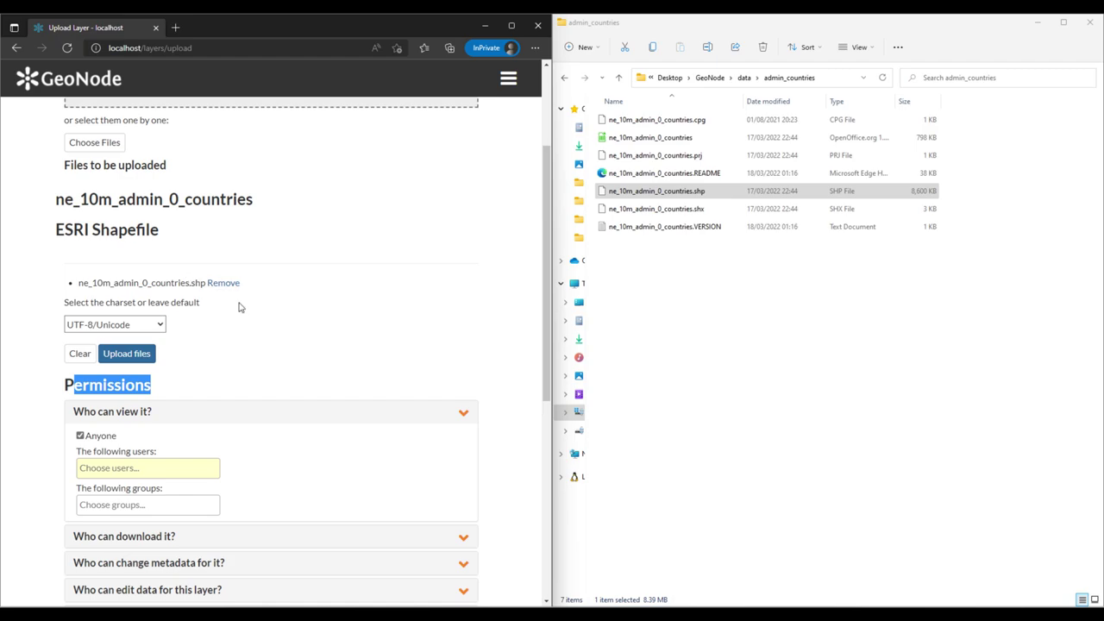
{"action": "scroll", "coordinate": [233, 348], "scroll_direction": "down", "scroll_amount": 3}
{"action": "scroll", "coordinate": [239, 393], "scroll_direction": "up", "scroll_amount": 3}
- Remove ne_10m_admin_0_countries.shp from the layer upload list
{"action": "left_click", "coordinate": [702, 157]}
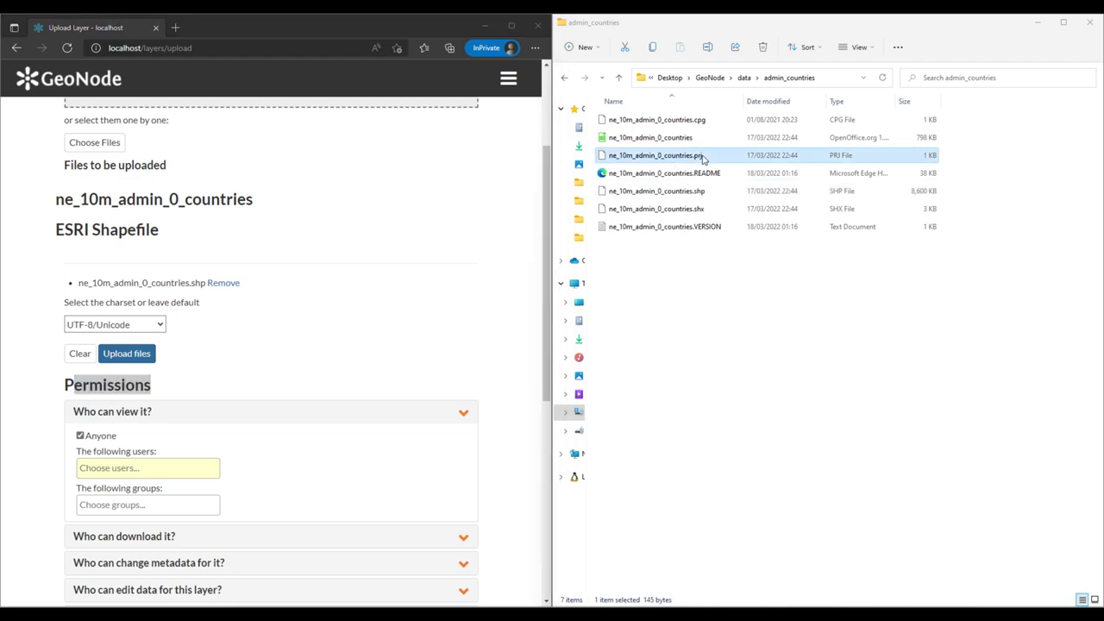
{"action": "left_click", "coordinate": [702, 121]}
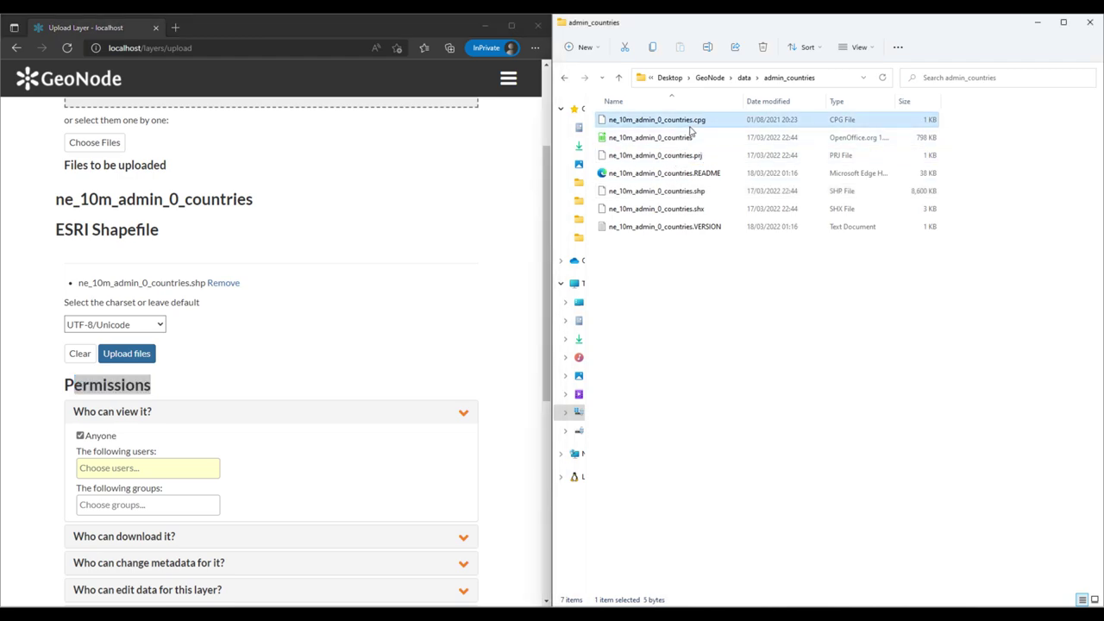
{"action": "left_click", "coordinate": [222, 283]}
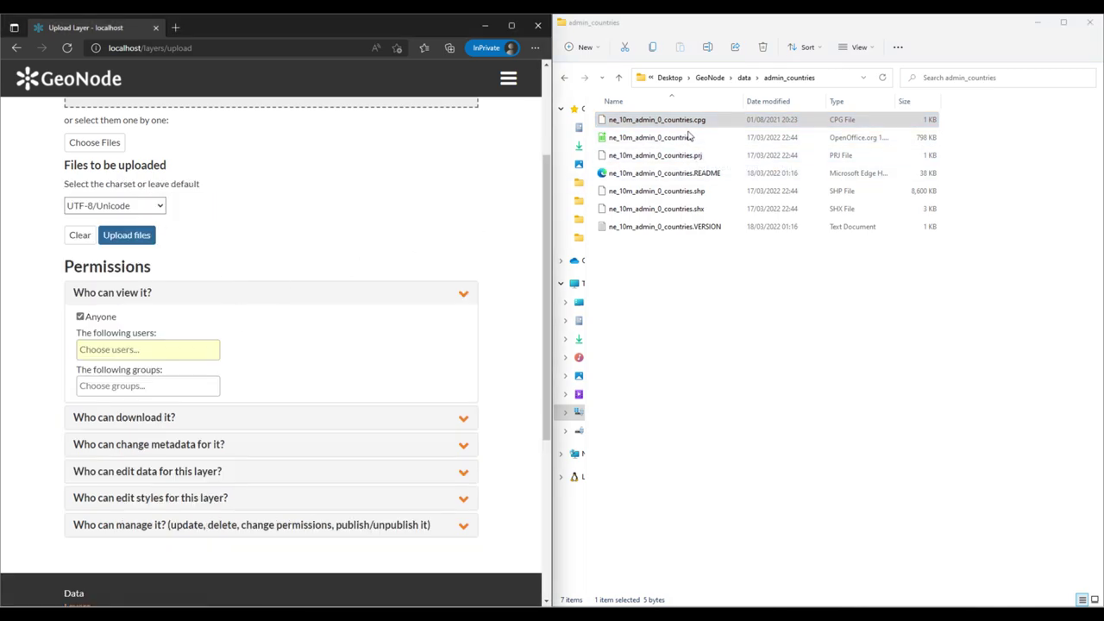
- Add the .cpg, .prj, .shp and .shx files of ne_10m_admin_0_countries together to the layer upload list
{"action": "left_click", "coordinate": [700, 156], "text": "ctrl"}
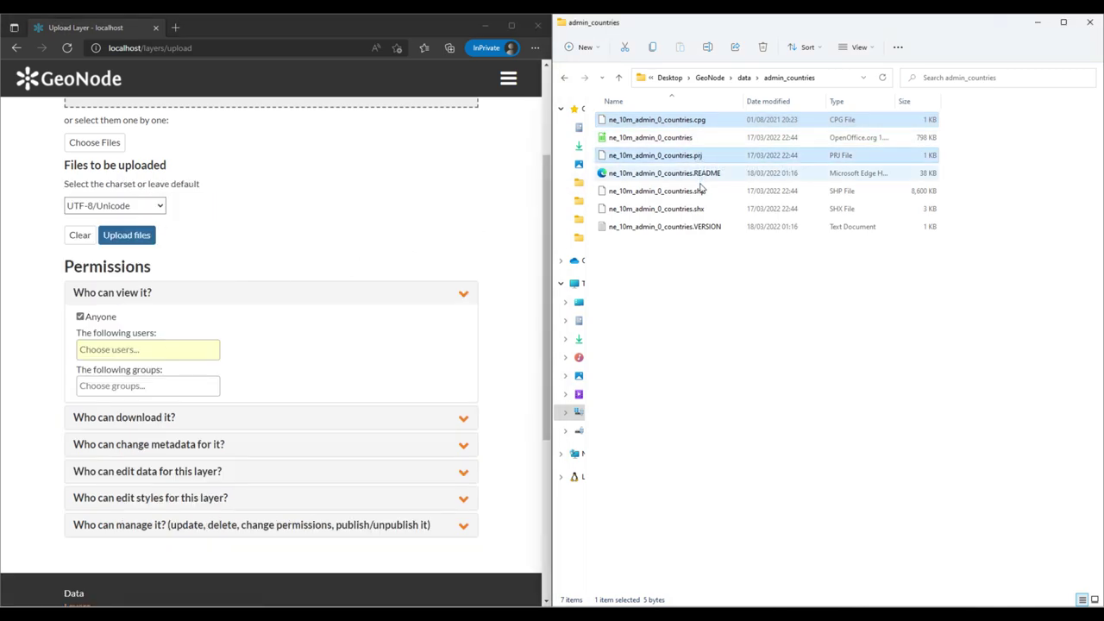
{"action": "left_click", "coordinate": [703, 191], "text": "ctrl"}
{"action": "left_click", "coordinate": [703, 210], "text": "ctrl"}
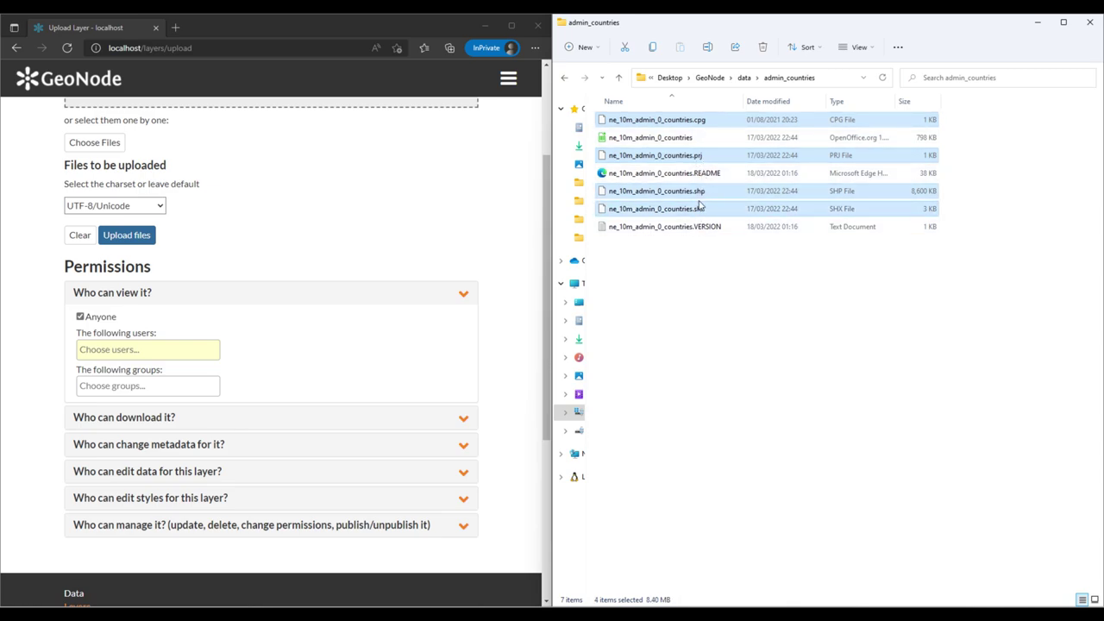
{"action": "left_click_drag", "start_coordinate": [608, 121], "coordinate": [779, 173]}
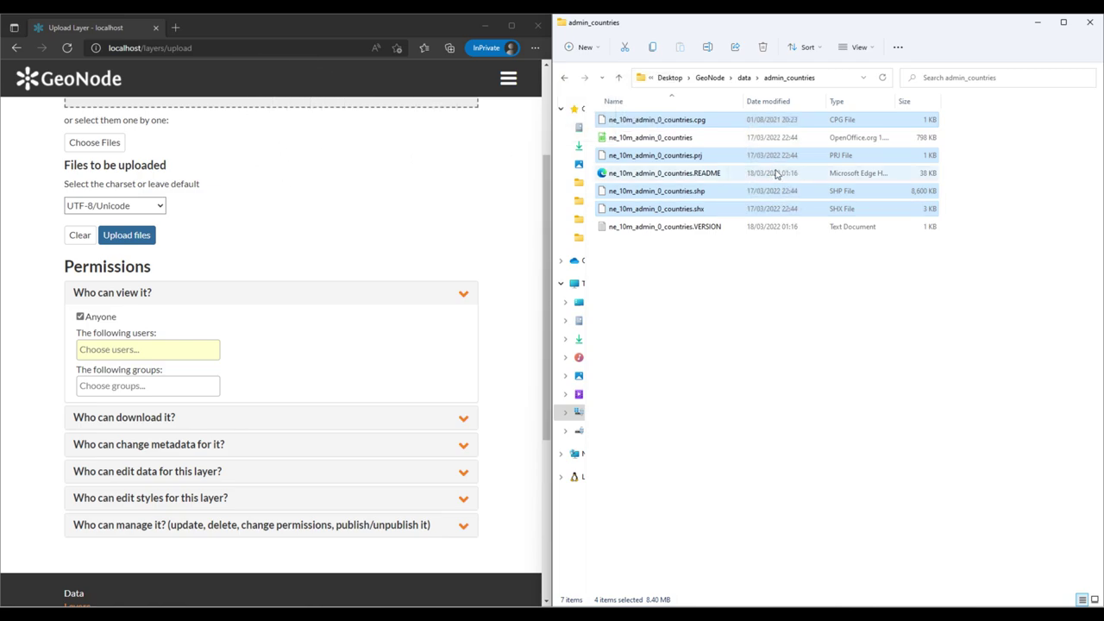
{"action": "scroll", "coordinate": [192, 284], "scroll_direction": "up", "scroll_amount": 3}
{"action": "left_click_drag", "start_coordinate": [678, 119], "coordinate": [284, 237]}
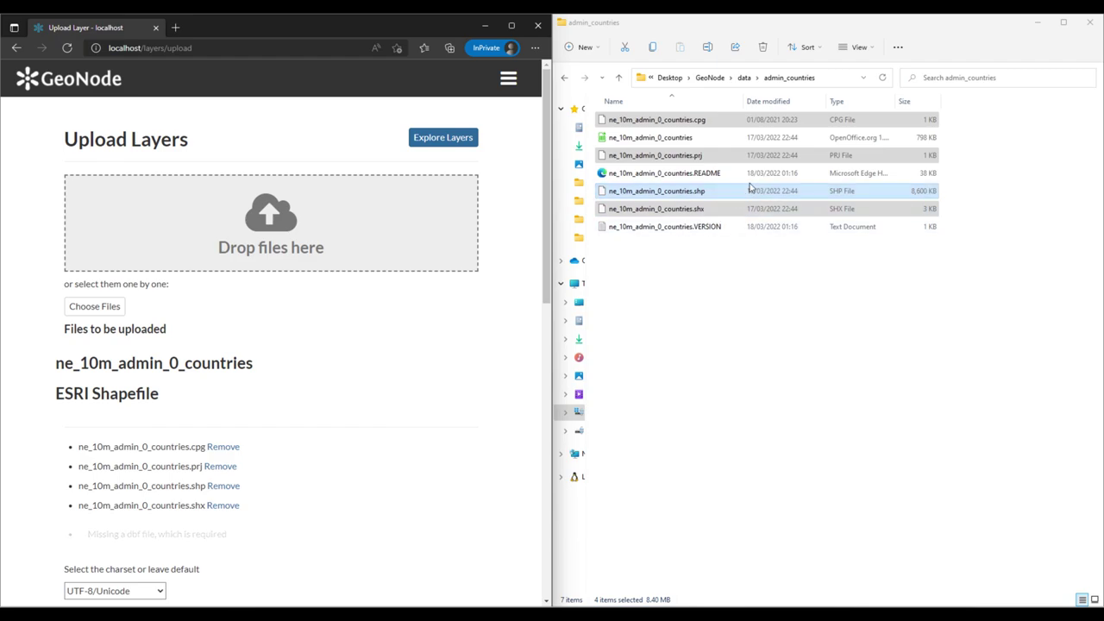
- Add the ne_10m_admin_0_countries .dbf file to the upload list by dropping it on the upload area
{"action": "left_click", "coordinate": [700, 142]}
{"action": "left_click_drag", "start_coordinate": [700, 142], "coordinate": [241, 461]}
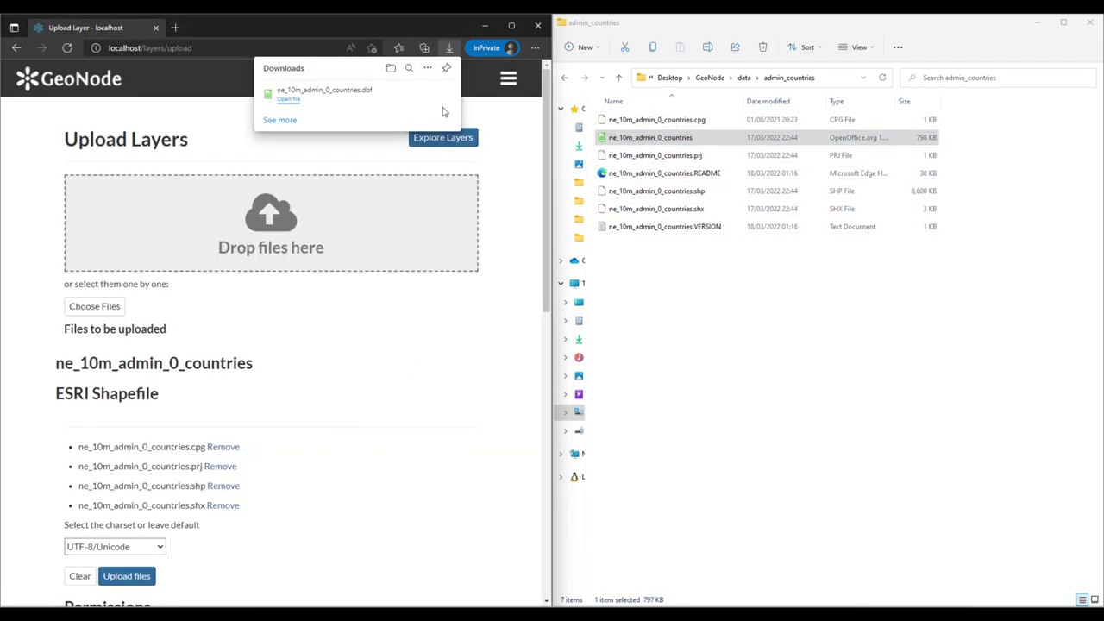
{"action": "left_click_drag", "start_coordinate": [710, 137], "coordinate": [267, 248]}
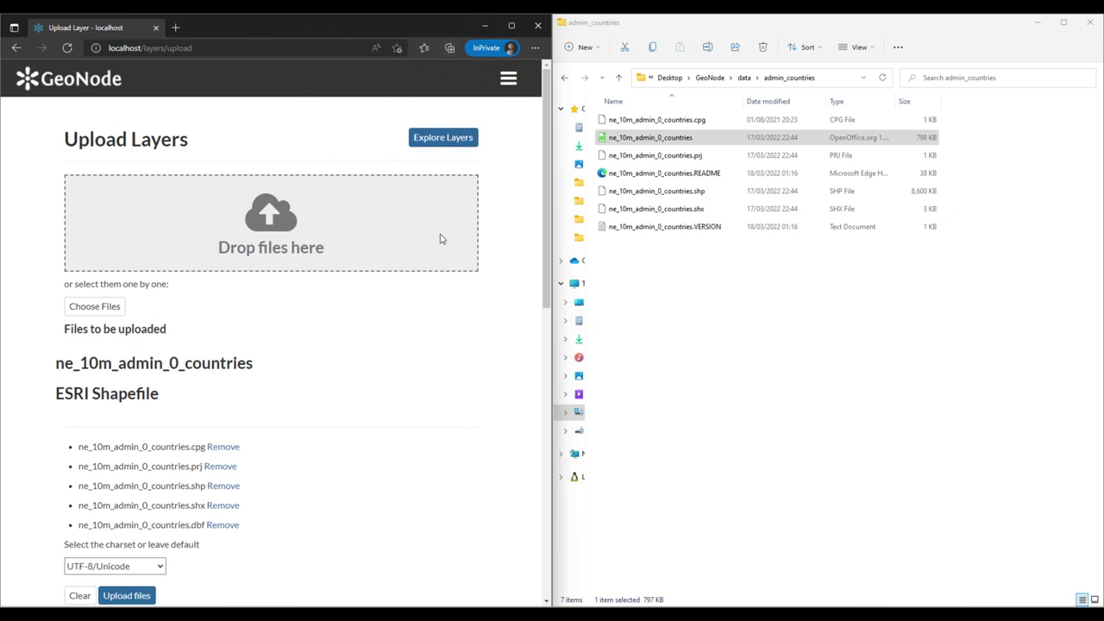
- Review the charset options, keep UTF-8/Unicode, and start uploading the listed shapefile components
{"action": "scroll", "coordinate": [276, 349], "scroll_direction": "down", "scroll_amount": 2}
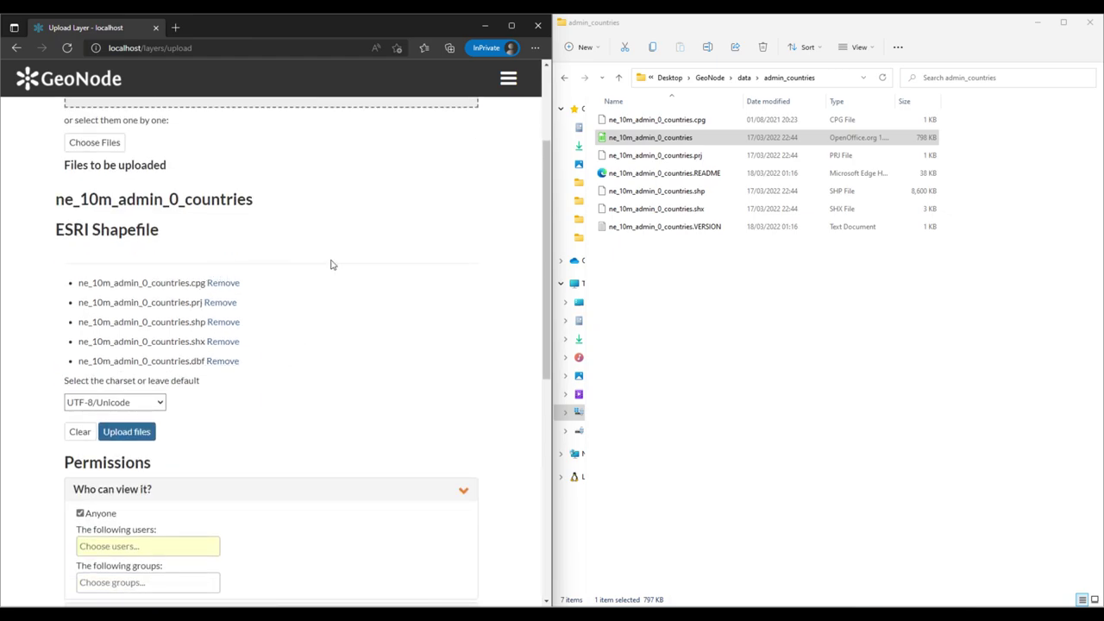
{"action": "scroll", "coordinate": [332, 266], "scroll_direction": "down", "scroll_amount": 5}
{"action": "scroll", "coordinate": [324, 278], "scroll_direction": "up", "scroll_amount": 5}
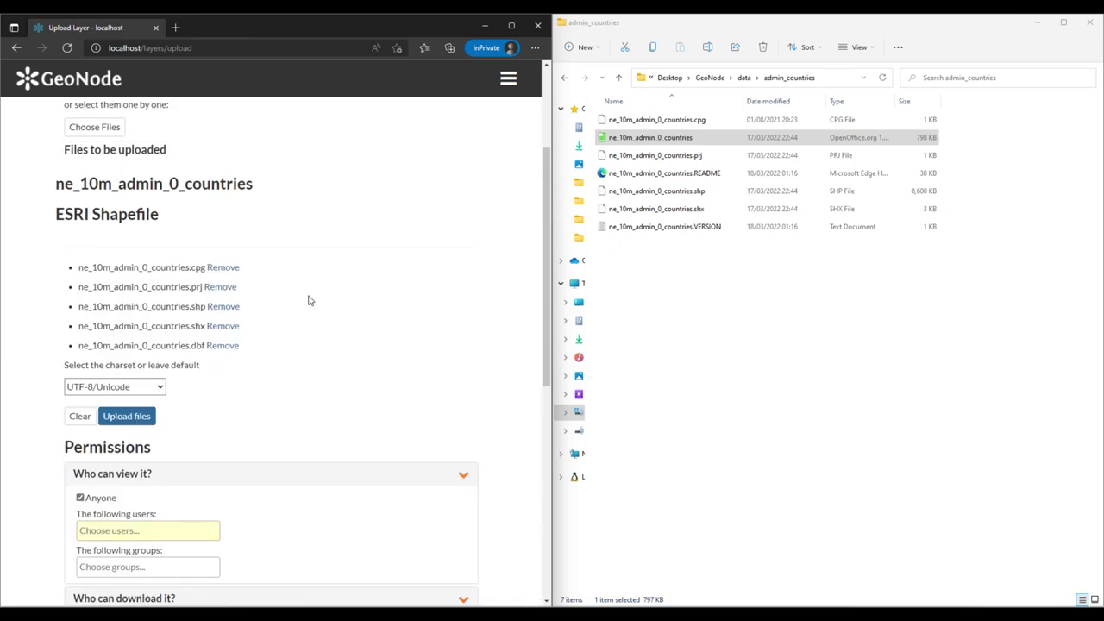
{"action": "left_click", "coordinate": [154, 404]}
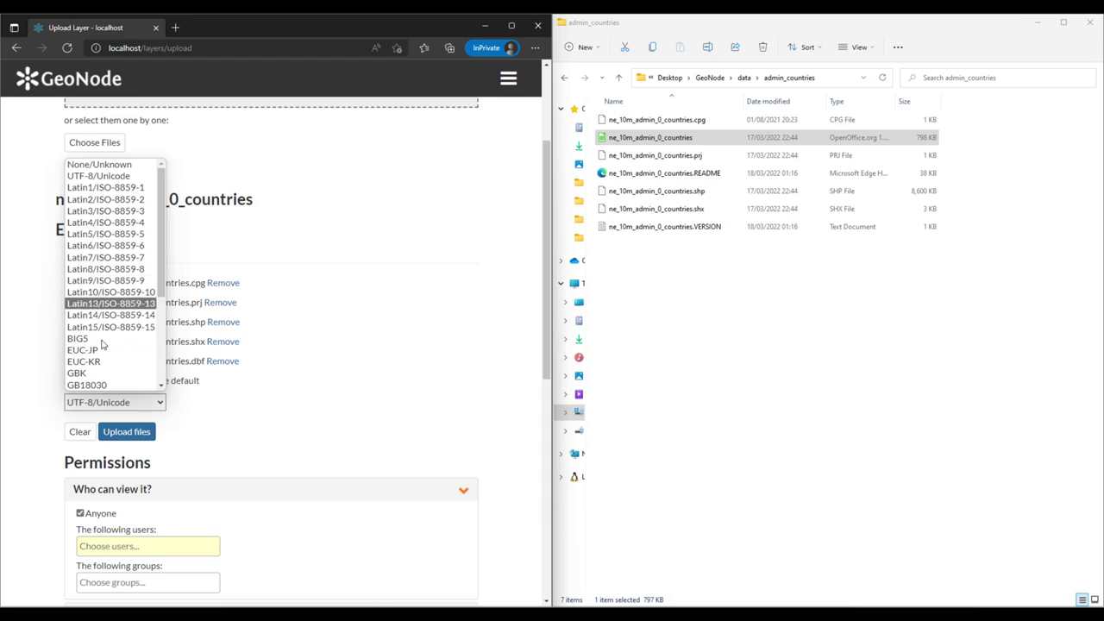
{"action": "left_click", "coordinate": [257, 411]}
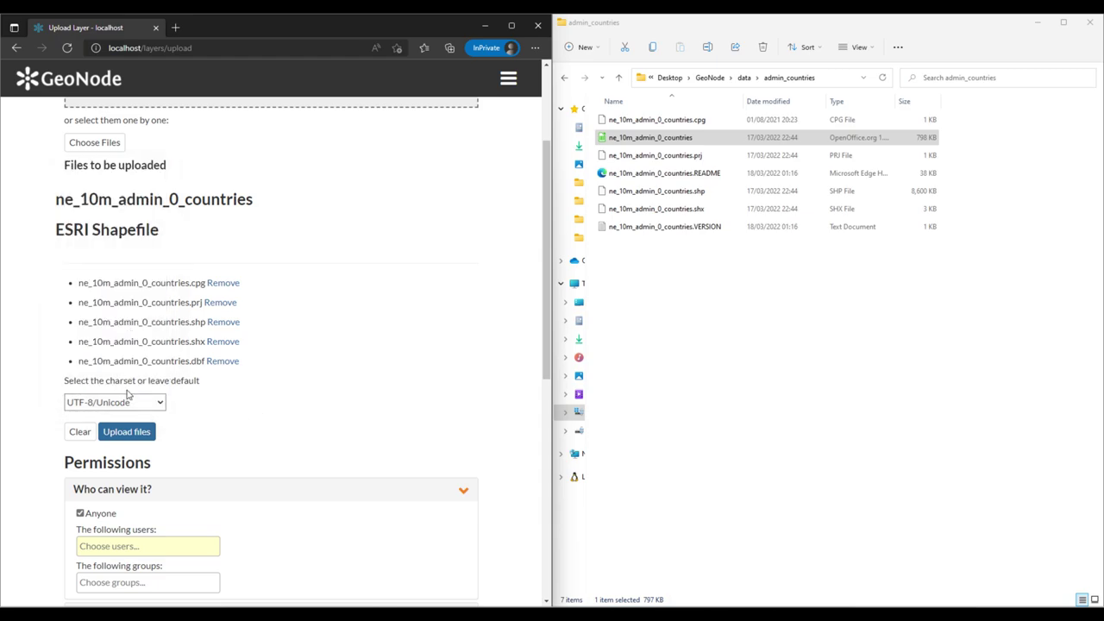
{"action": "left_click_drag", "start_coordinate": [107, 382], "coordinate": [153, 382]}
{"action": "left_click", "coordinate": [170, 398]}
{"action": "left_click", "coordinate": [124, 439]}
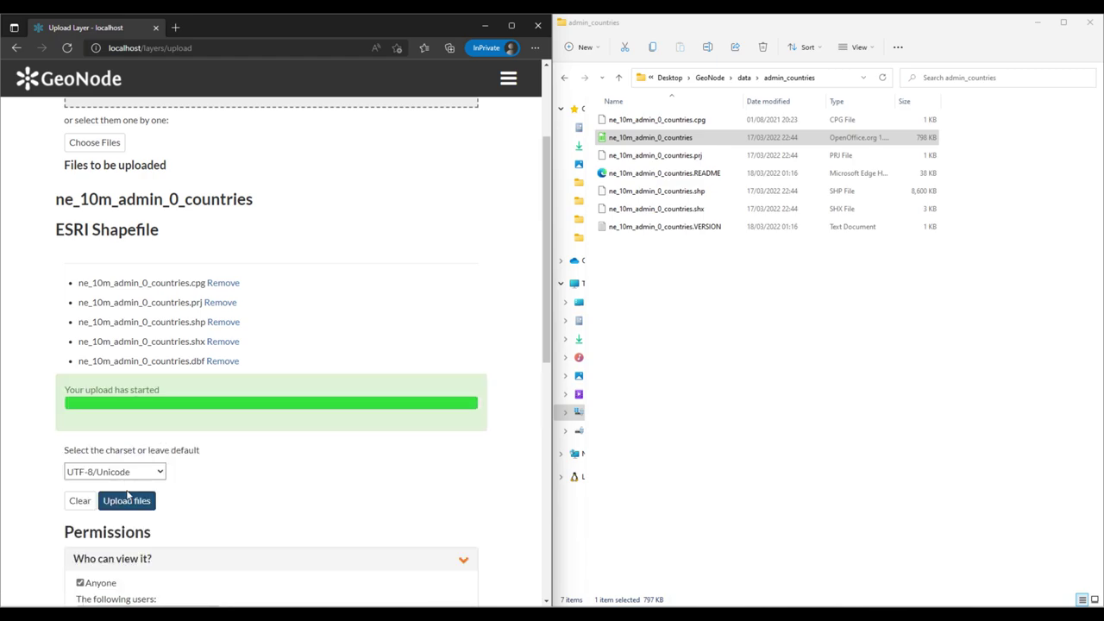
- Check the upload's progress message below the list of files
{"action": "left_click_drag", "start_coordinate": [63, 390], "coordinate": [160, 393]}
{"action": "scroll", "coordinate": [214, 430], "scroll_direction": "down", "scroll_amount": 2}
{"action": "left_click_drag", "start_coordinate": [73, 366], "coordinate": [211, 371]}
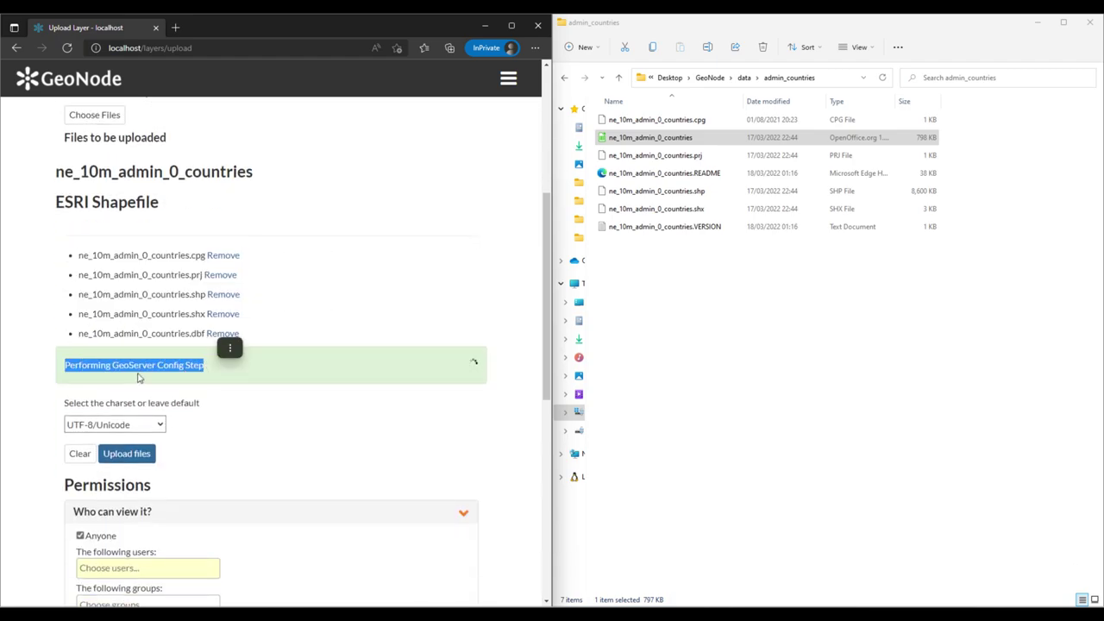
{"action": "left_click", "coordinate": [219, 373]}
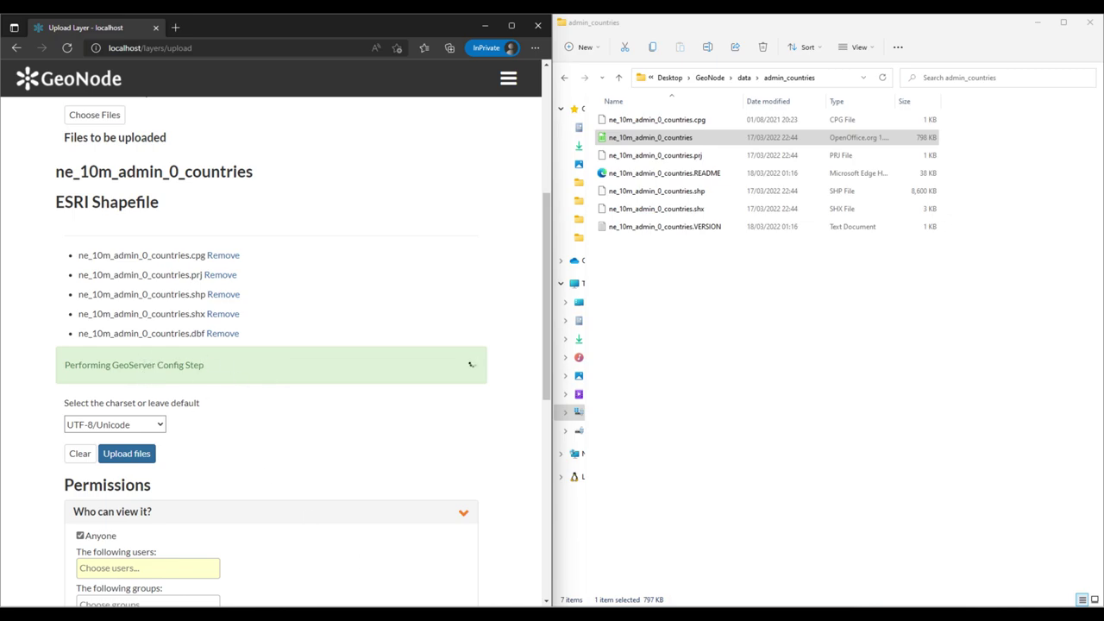
{"action": "left_click_drag", "start_coordinate": [58, 371], "coordinate": [207, 371]}
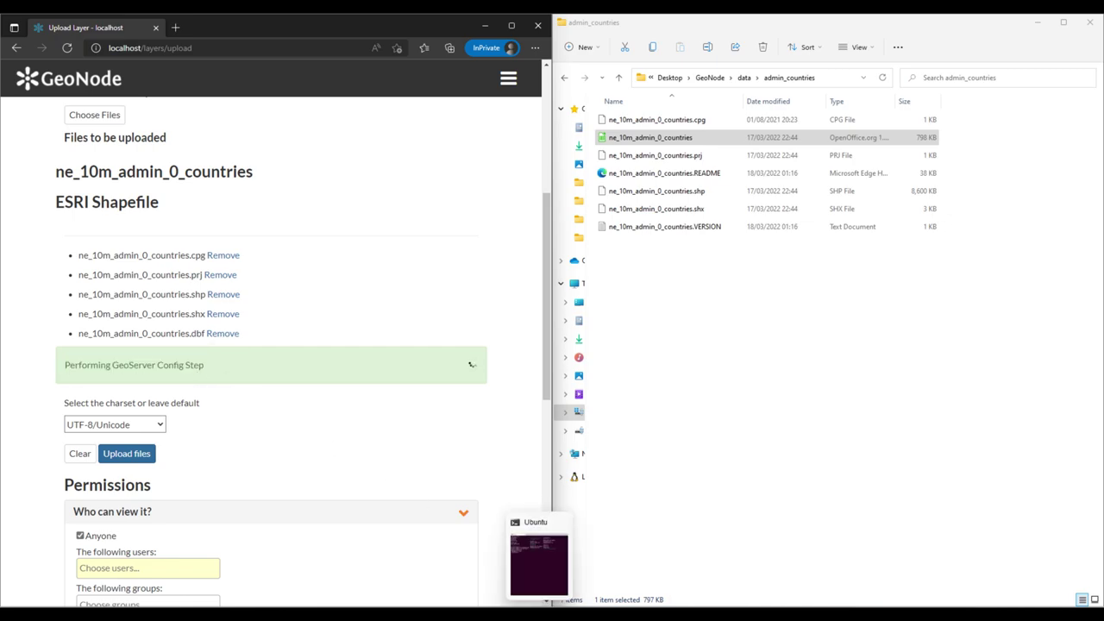
- Switch to the Ubuntu terminal, place it beside the browser, and list the running containers with docker ps
{"action": "left_click", "coordinate": [537, 562]}
{"action": "left_click_drag", "start_coordinate": [189, 17], "coordinate": [1103, 290]}
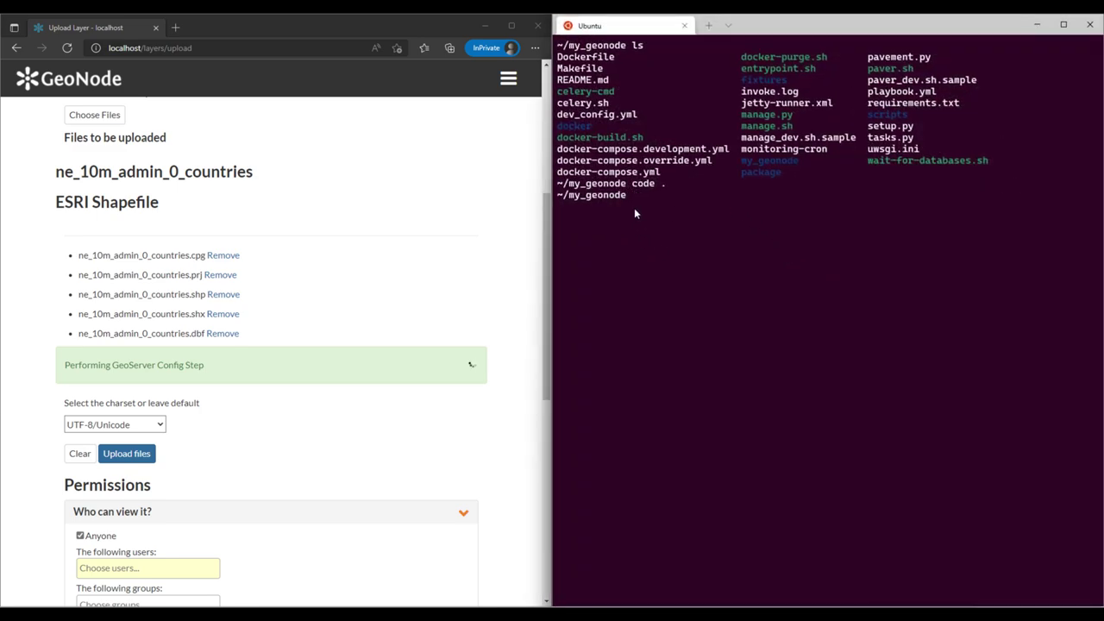
{"action": "type", "text": "do"}
{"action": "key", "text": "BackSpace"}
{"action": "key", "text": "BackSpace"}
{"action": "type", "text": "co"}
{"action": "key", "text": "BackSpace"}
{"action": "type", "text": "lear"}
{"action": "key", "text": "Return"}
{"action": "type", "text": "docker ps"}
{"action": "key", "text": "Return"}
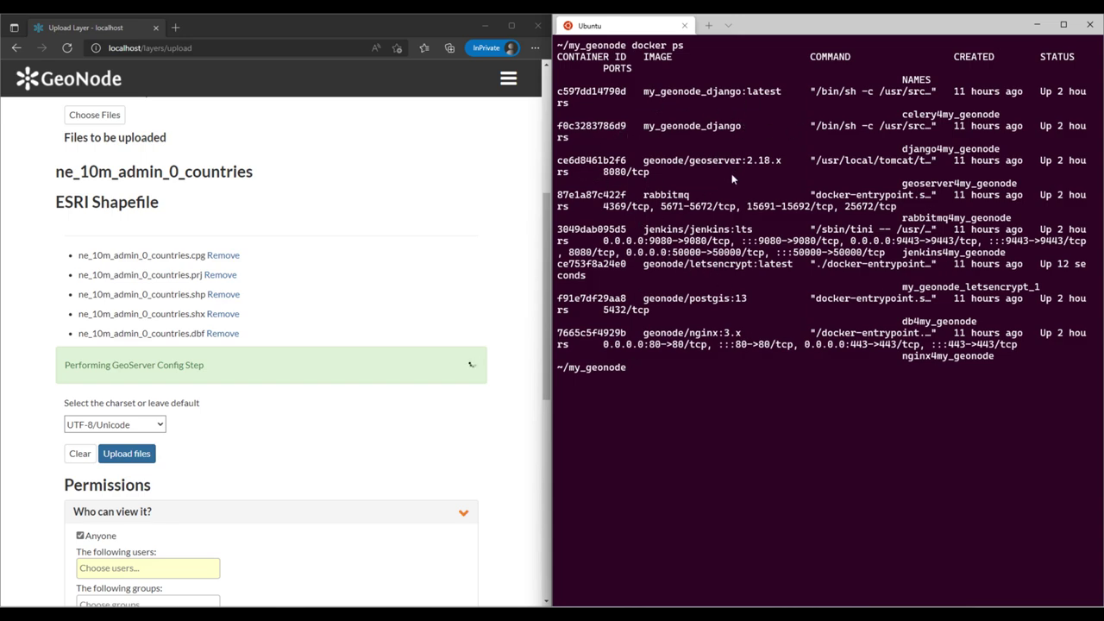
- Clear the terminal and list the Docker volumes with docker volume ls
{"action": "type", "text": "clear"}
{"action": "key", "text": "Return"}
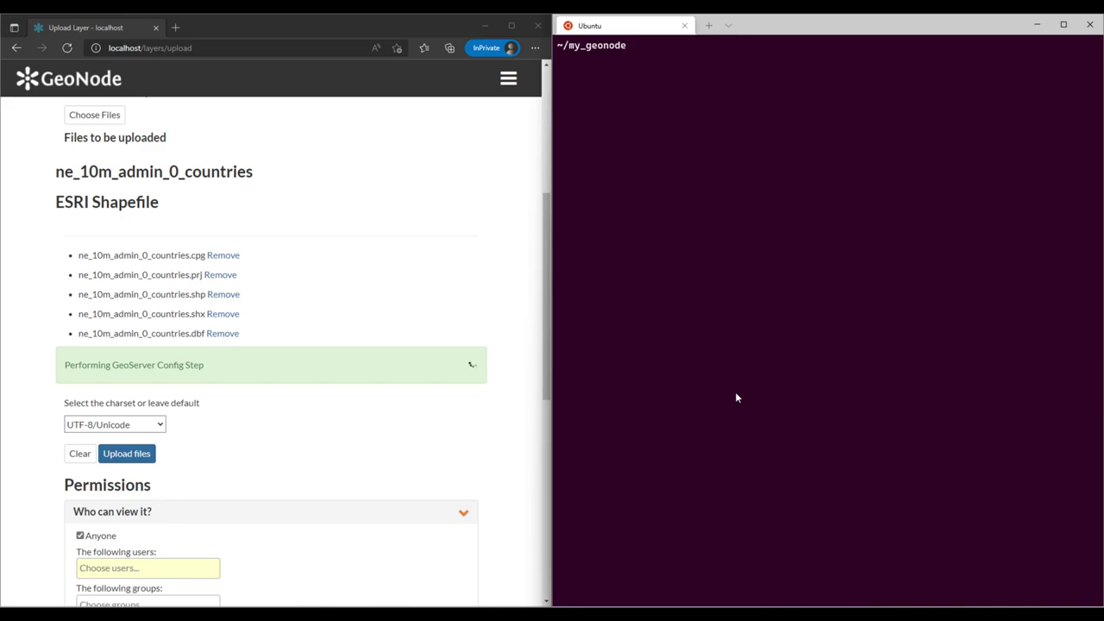
{"action": "type", "text": "docker volumes ls"}
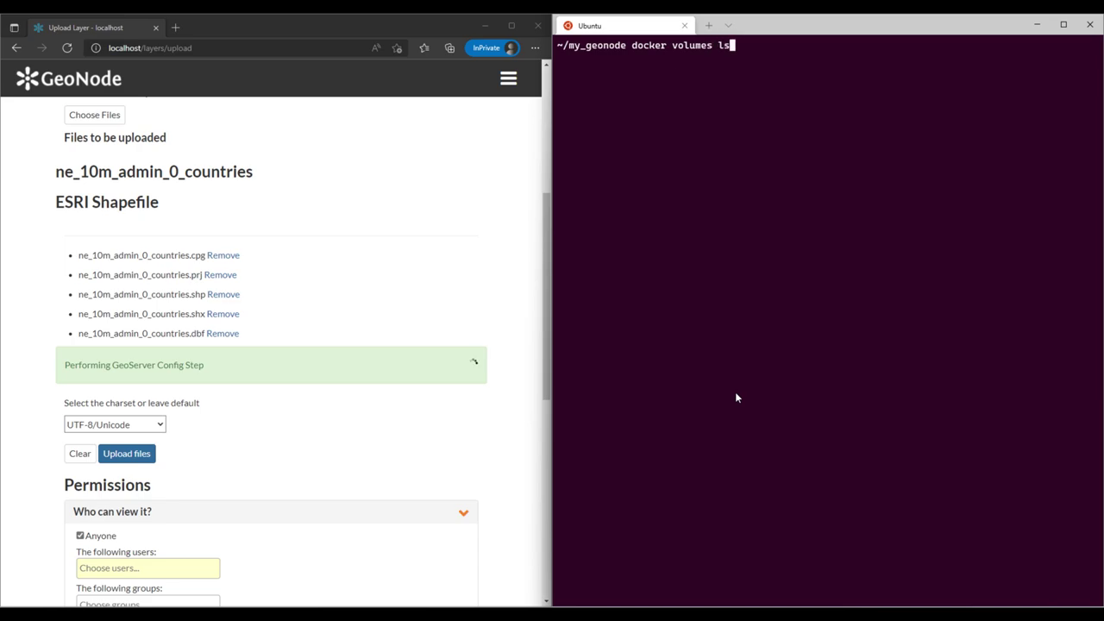
{"action": "key", "text": "Return"}
{"action": "key", "text": "Up"}
{"action": "key", "text": "BackSpace"}
{"action": "key", "text": "BackSpace"}
{"action": "key", "text": "BackSpace"}
{"action": "key", "text": "BackSpace"}
{"action": "key", "text": "BackSpace"}
{"action": "type", "text": "e ls"}
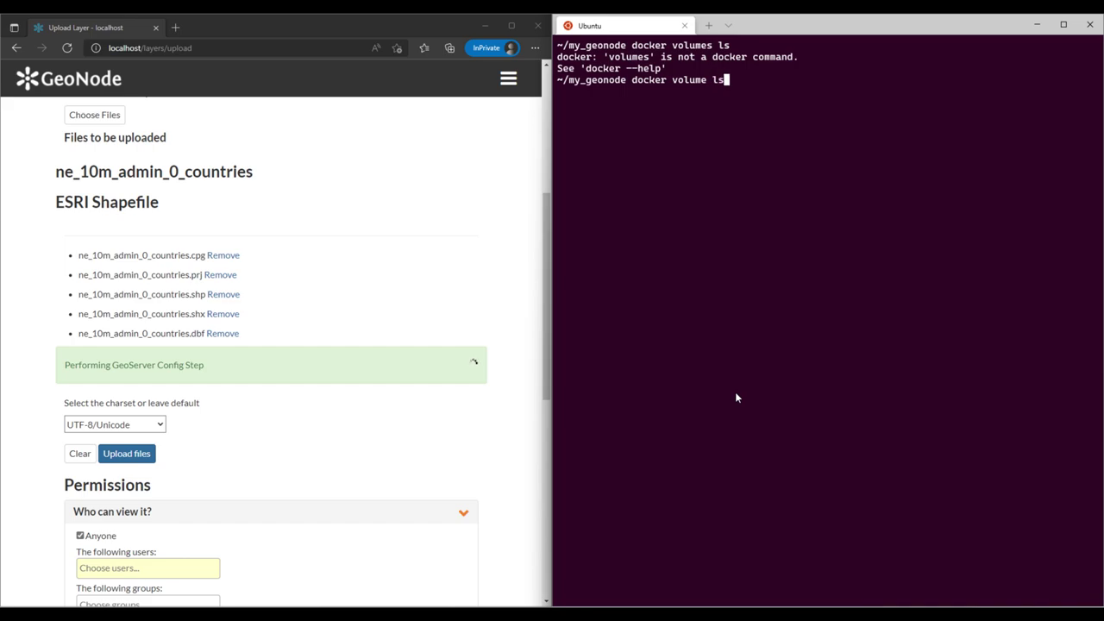
{"action": "key", "text": "Return"}
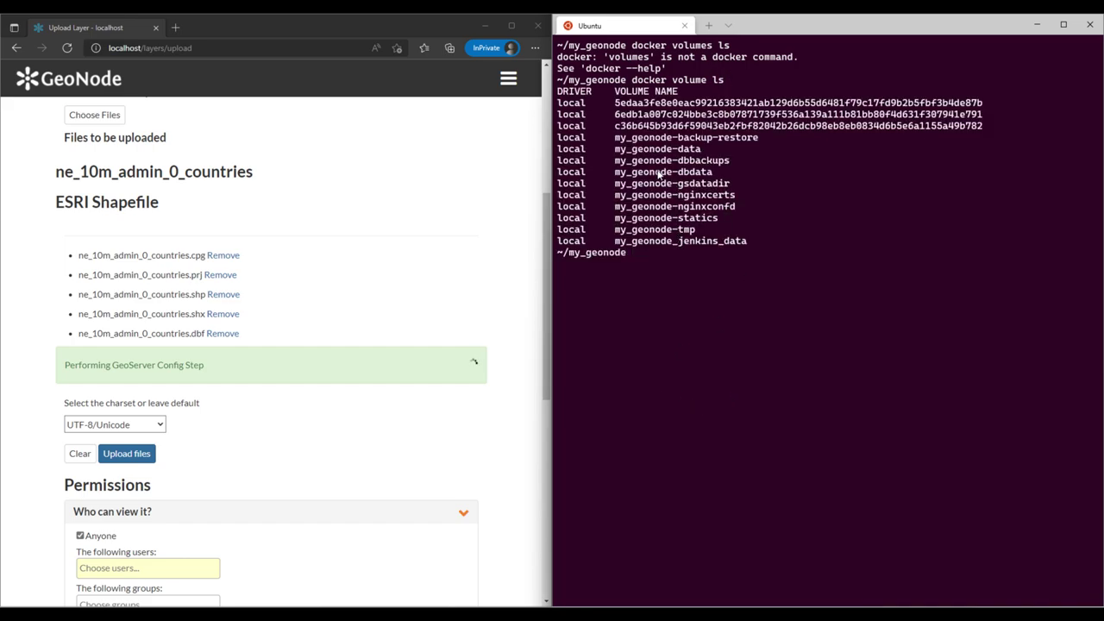
- Examine the my_geonode-data and my_geonode-dbdata entries in the Docker volume list
{"action": "left_click_drag", "start_coordinate": [615, 149], "coordinate": [703, 152]}
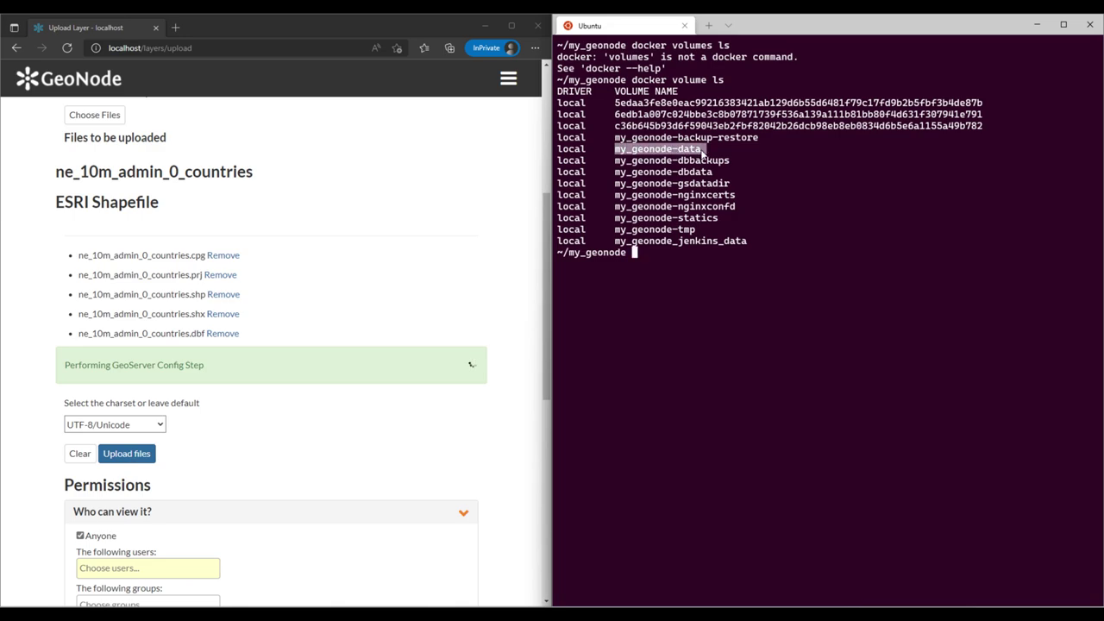
{"action": "key", "text": "ctrl+c"}
{"action": "left_click_drag", "start_coordinate": [620, 176], "coordinate": [715, 178]}
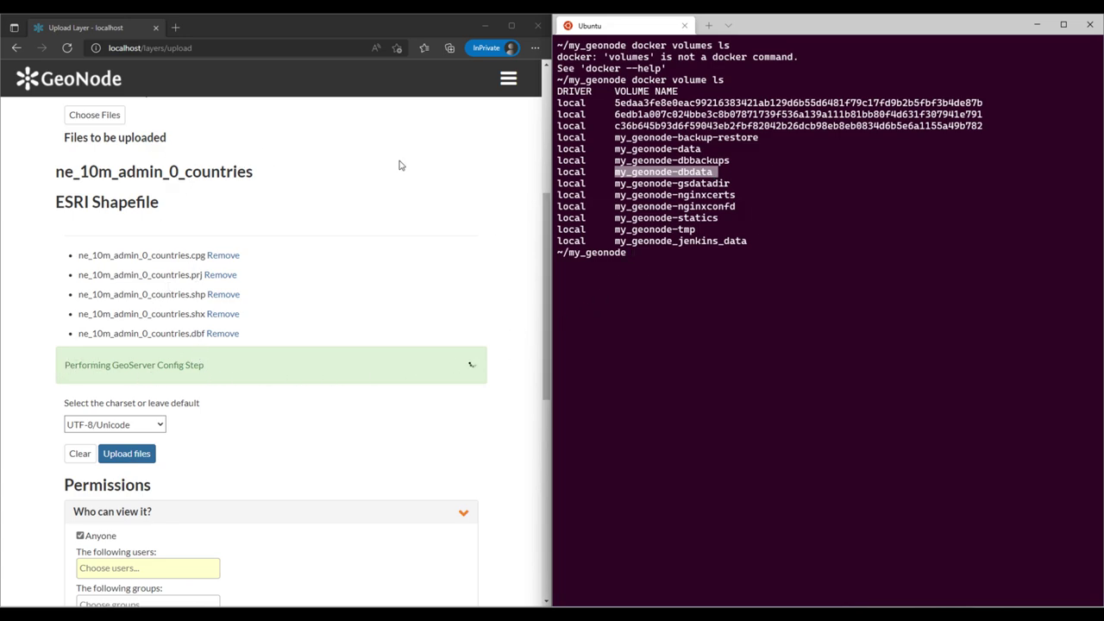
{"action": "left_click", "coordinate": [684, 169]}
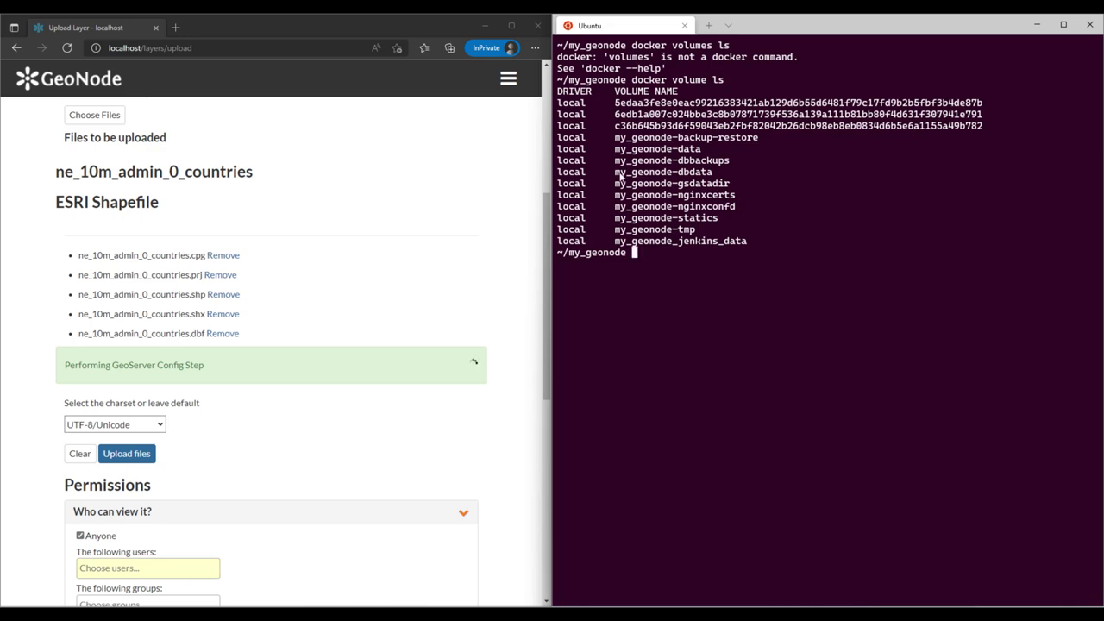
{"action": "left_click_drag", "start_coordinate": [616, 174], "coordinate": [709, 175]}
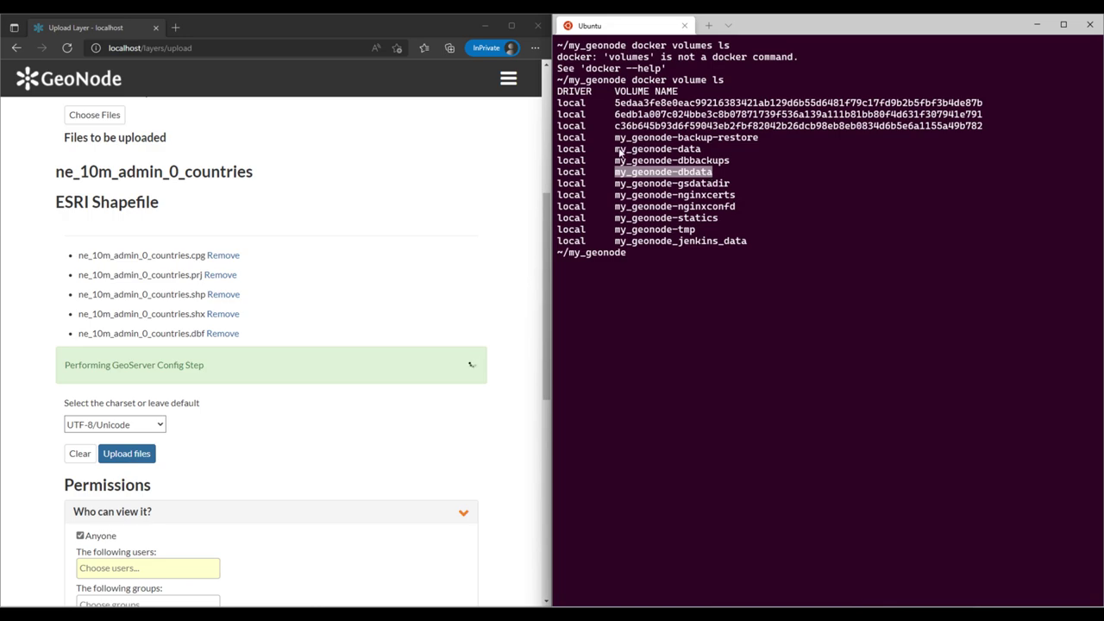
{"action": "left_click", "coordinate": [618, 153]}
{"action": "left_click_drag", "start_coordinate": [618, 154], "coordinate": [702, 157]}
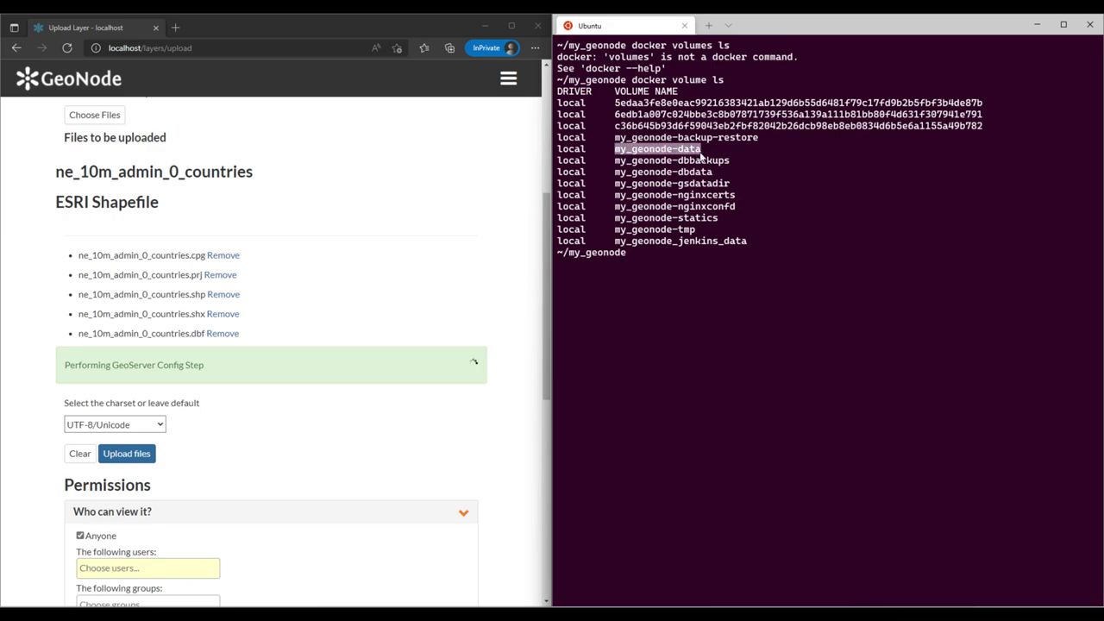
{"action": "right_click", "coordinate": [699, 159]}
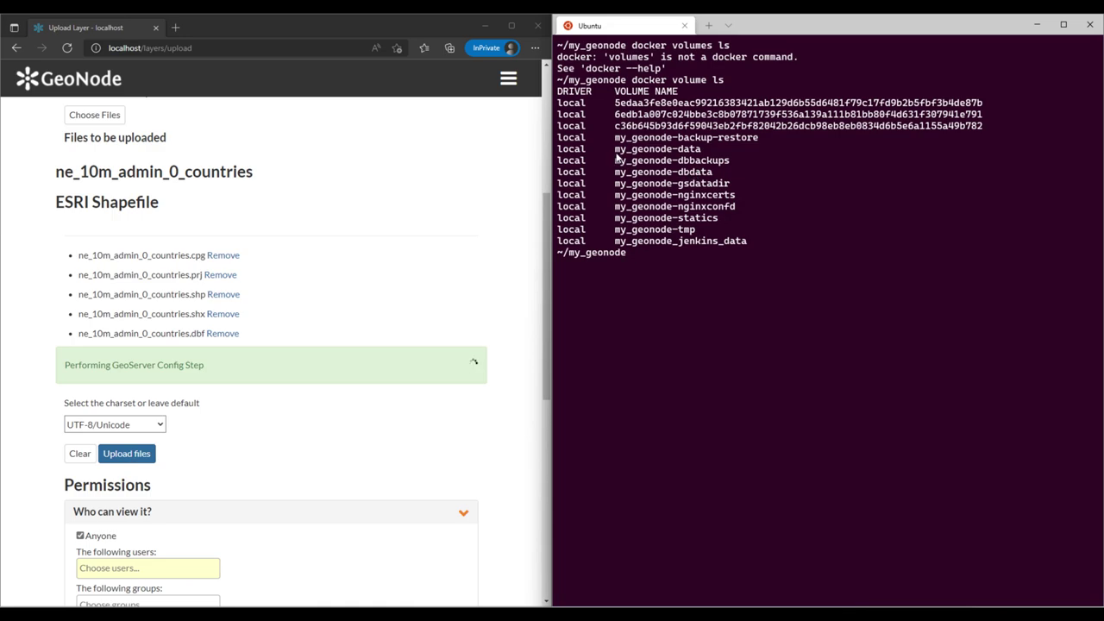
{"action": "left_click_drag", "start_coordinate": [615, 149], "coordinate": [707, 155]}
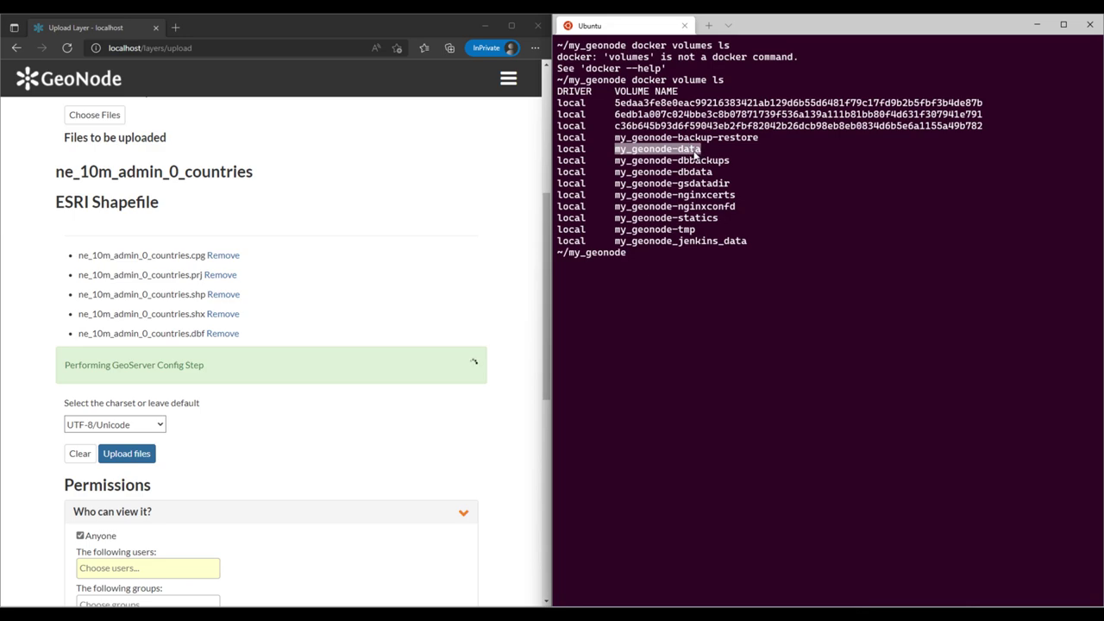
{"action": "key", "text": "ctrl+c"}
{"action": "left_click_drag", "start_coordinate": [616, 150], "coordinate": [707, 155]}
{"action": "left_click_drag", "start_coordinate": [616, 151], "coordinate": [701, 153]}
{"action": "left_click_drag", "start_coordinate": [615, 172], "coordinate": [705, 178]}
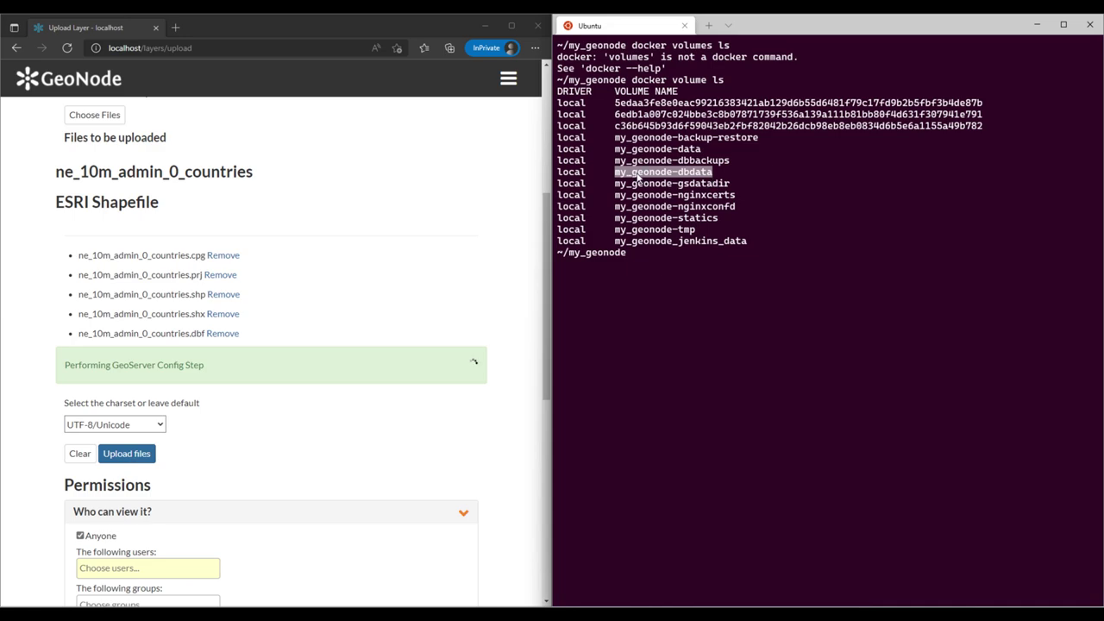
{"action": "left_click_drag", "start_coordinate": [618, 152], "coordinate": [699, 157]}
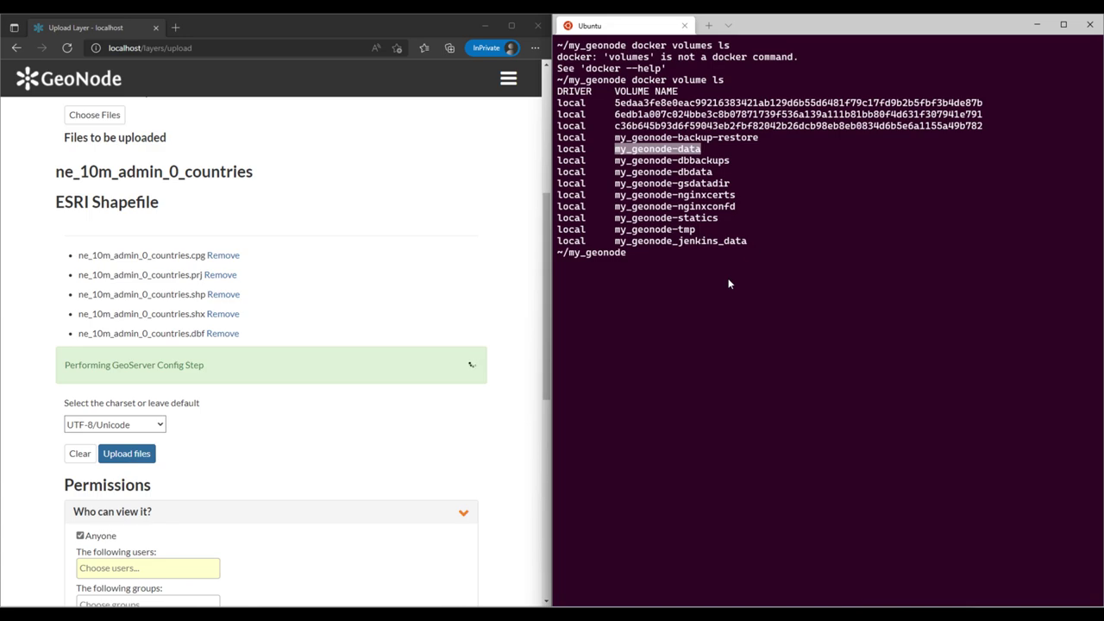
{"action": "key", "text": "ctrl+c"}
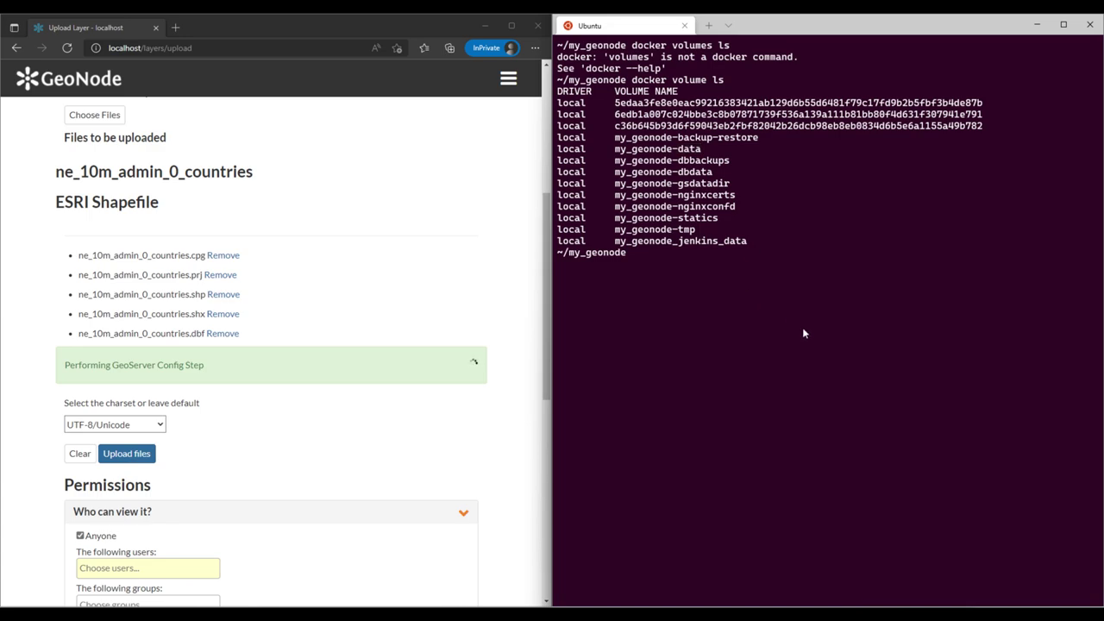
- Clear the terminal output and minimize the terminal window
{"action": "type", "text": "clear"}
{"action": "key", "text": "Return"}
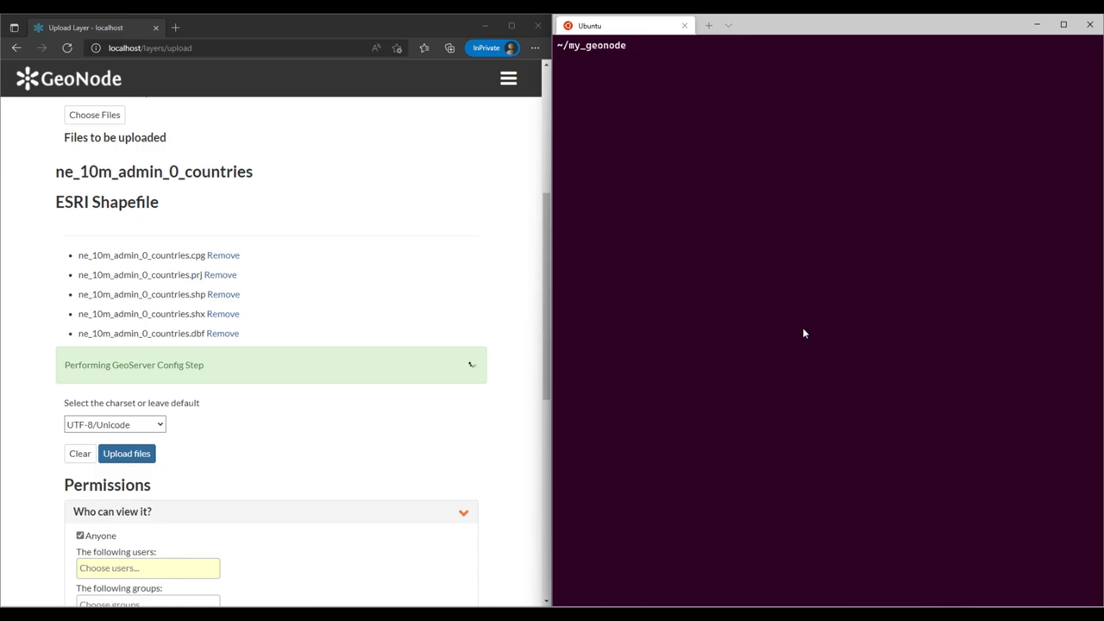
{"action": "left_click", "coordinate": [1037, 24]}
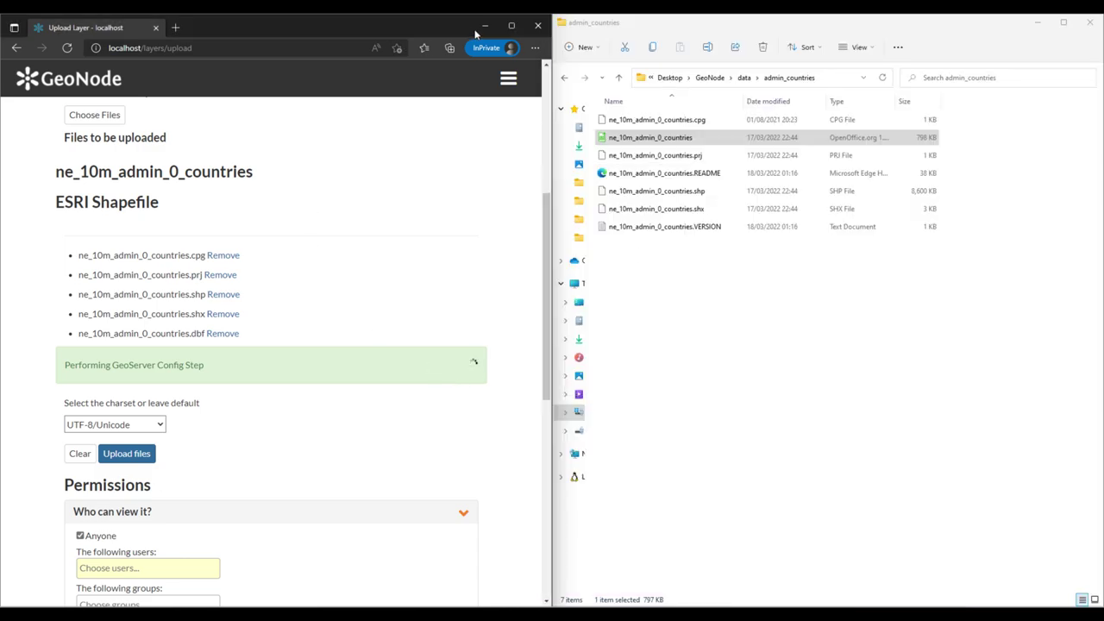
- Maximize the browser and resume the pending ne_10m_admin_0_countries upload to fill in its required configuration
{"action": "left_click", "coordinate": [511, 26]}
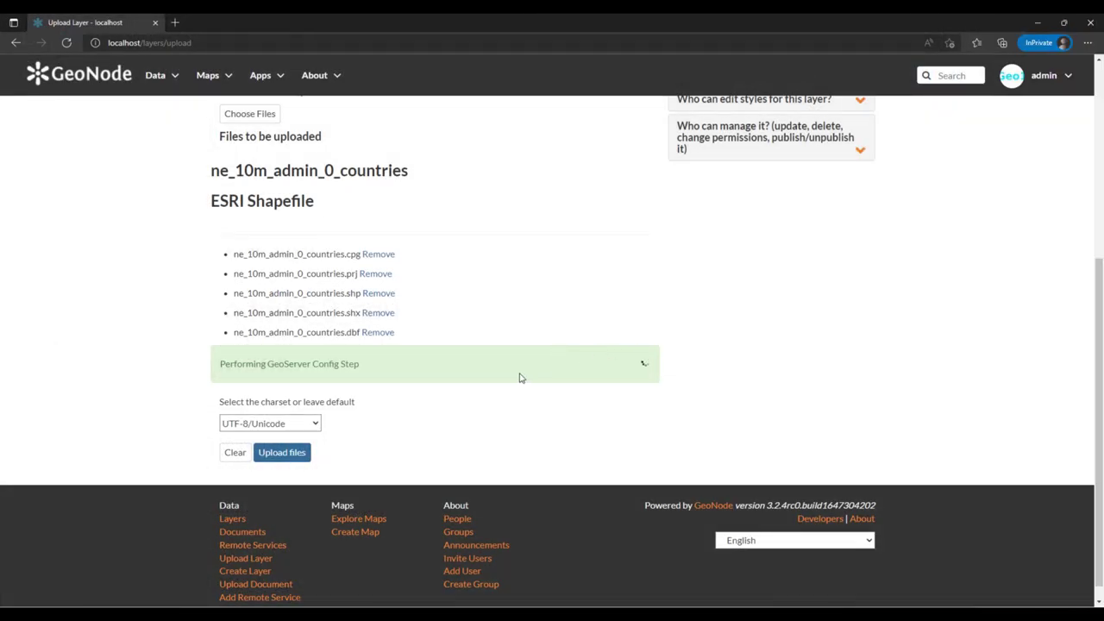
{"action": "scroll", "coordinate": [538, 377], "scroll_direction": "up", "scroll_amount": 5}
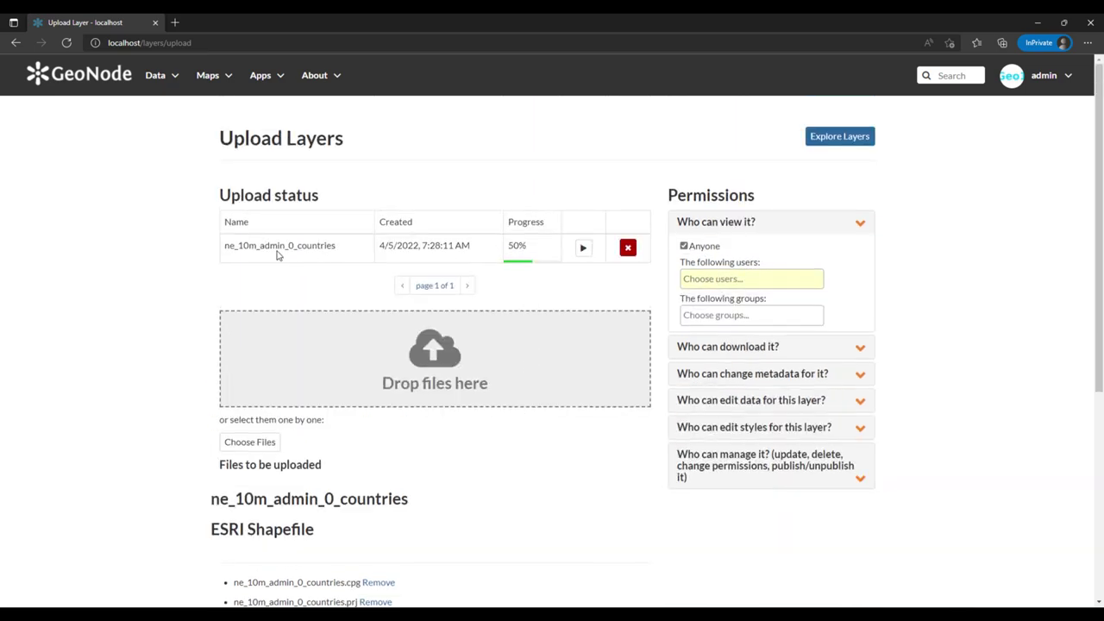
{"action": "left_click_drag", "start_coordinate": [518, 245], "coordinate": [505, 249]}
{"action": "left_click_drag", "start_coordinate": [582, 249], "coordinate": [582, 250]}
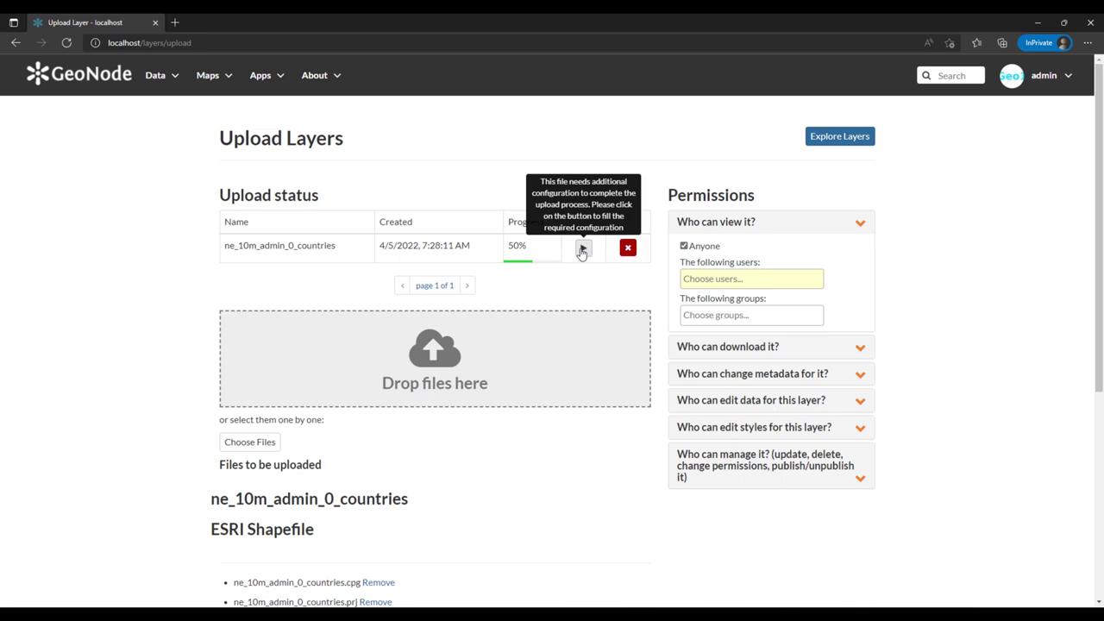
{"action": "left_click", "coordinate": [584, 249]}
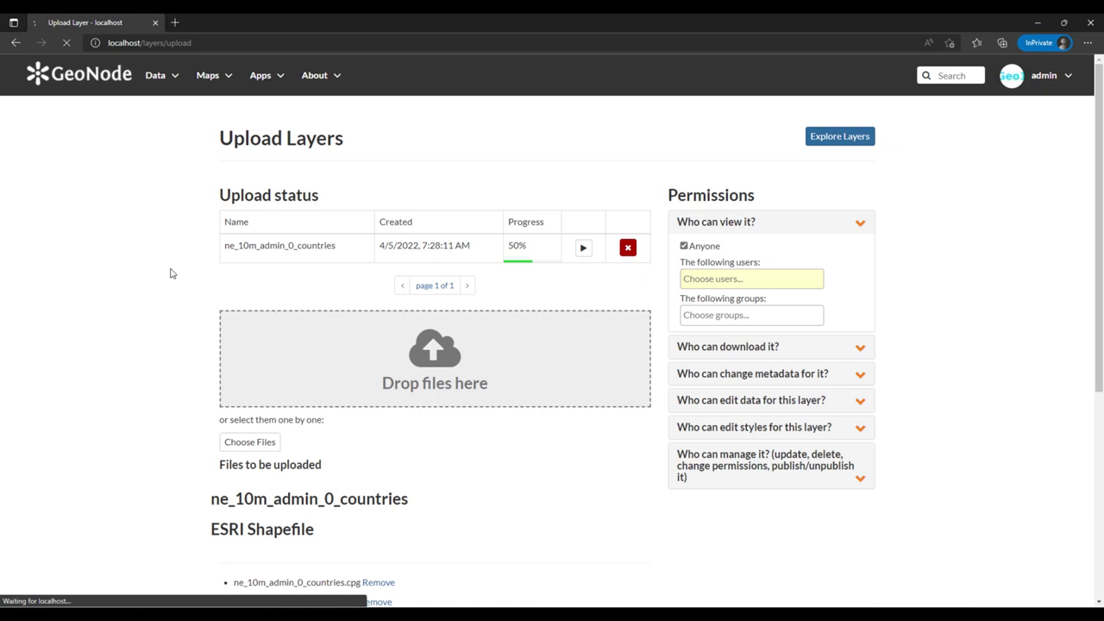
{"action": "scroll", "coordinate": [592, 403], "scroll_direction": "down", "scroll_amount": 4}
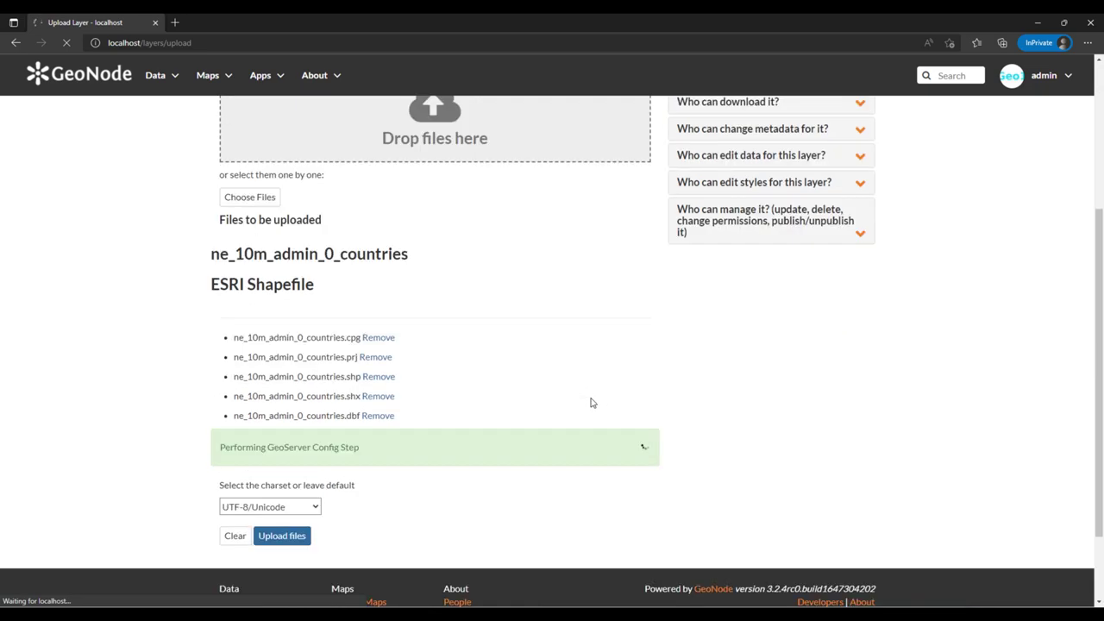
{"action": "scroll", "coordinate": [592, 403], "scroll_direction": "up", "scroll_amount": 4}
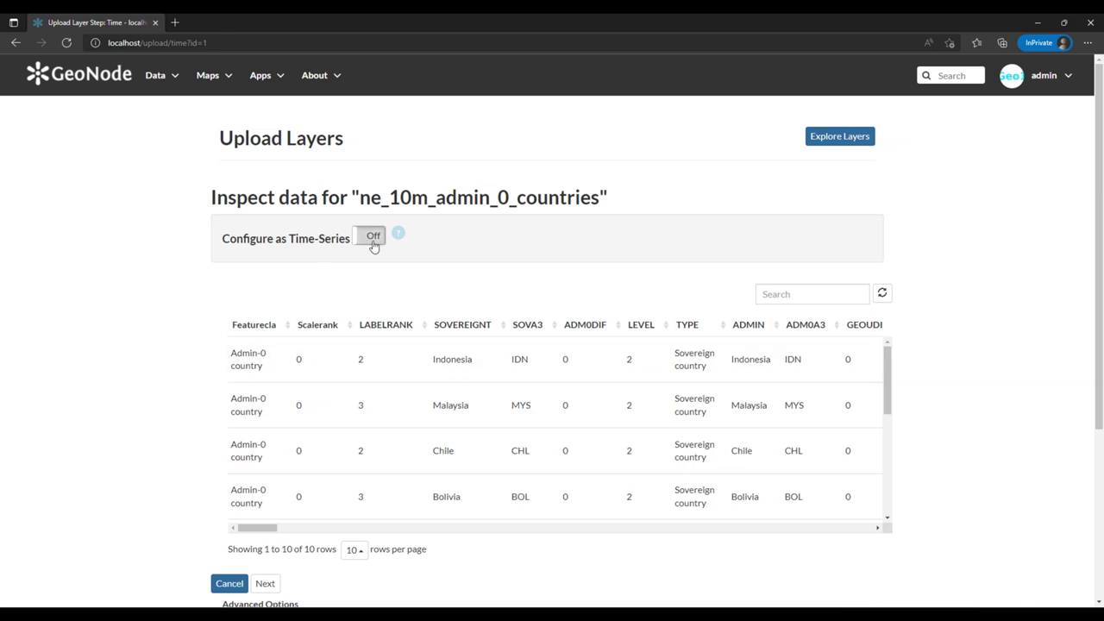
- Leave Configure as Time-Series off for ne_10m_admin_0_countries and continue the upload to the next stage
{"action": "left_click_drag", "start_coordinate": [209, 198], "coordinate": [618, 195]}
{"action": "left_click", "coordinate": [381, 187]}
{"action": "scroll", "coordinate": [212, 353], "scroll_direction": "down", "scroll_amount": 2}
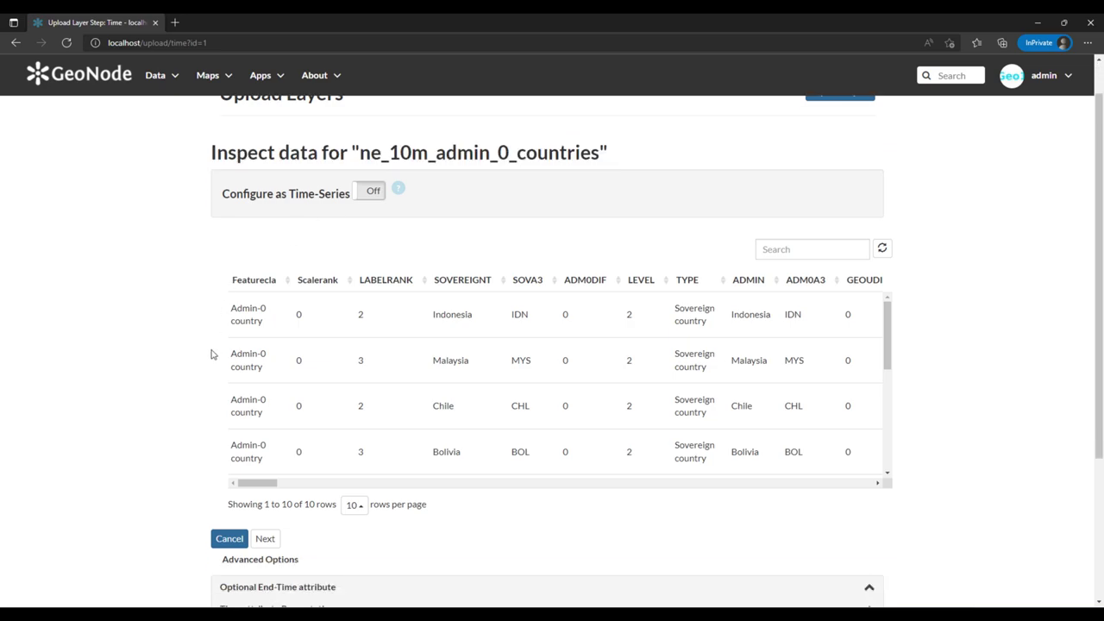
{"action": "left_click", "coordinate": [269, 418]}
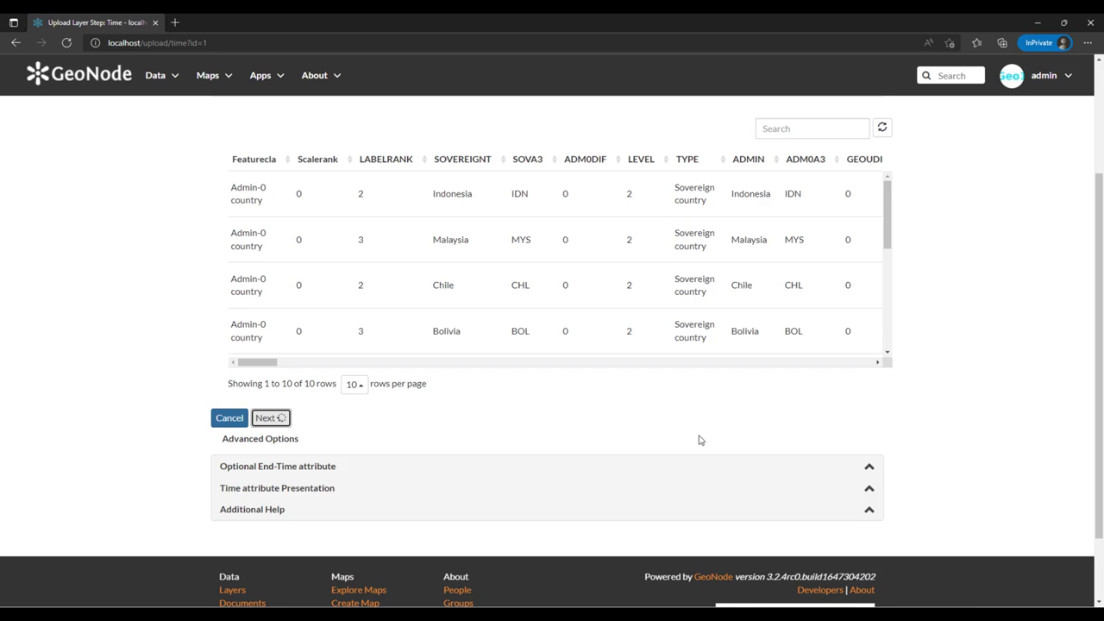
- Examine the Time-Series option and the country attribute columns and rows in the data preview while the upload processes
{"action": "scroll", "coordinate": [623, 319], "scroll_direction": "up", "scroll_amount": 1}
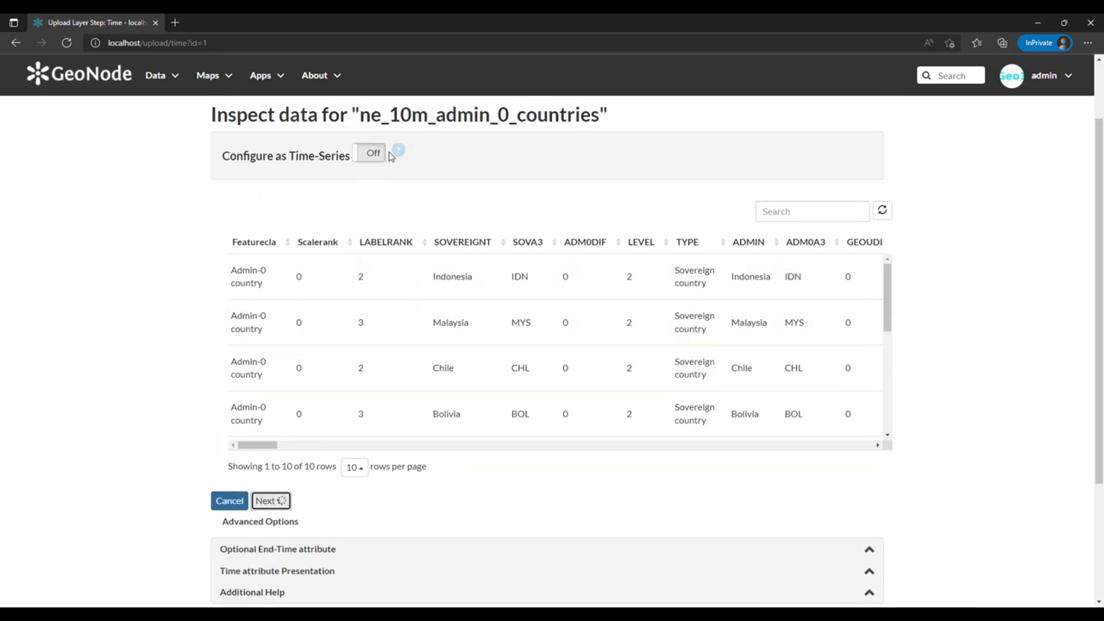
{"action": "mouse_move", "coordinate": [396, 151]}
{"action": "scroll", "coordinate": [896, 451], "scroll_direction": "down", "scroll_amount": 2}
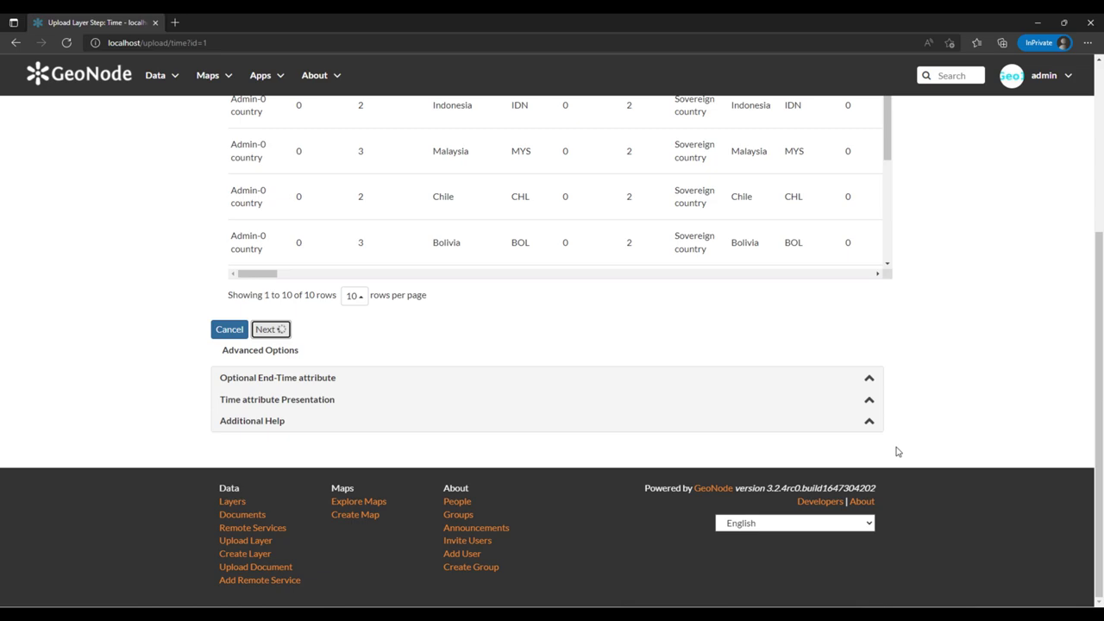
{"action": "scroll", "coordinate": [306, 390], "scroll_direction": "up", "scroll_amount": 3}
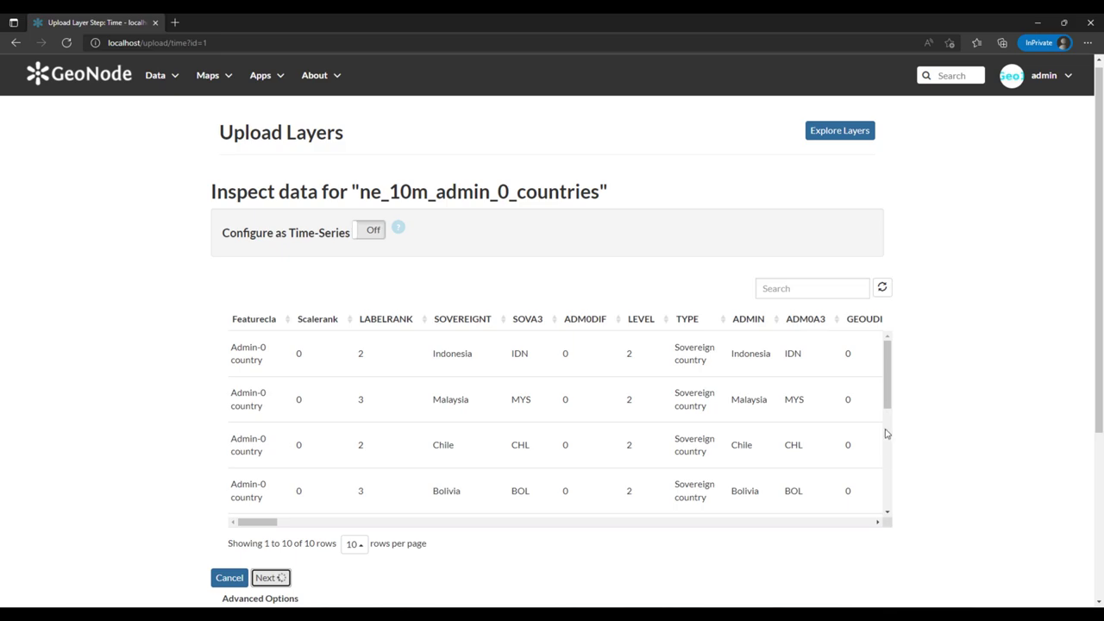
{"action": "scroll", "coordinate": [677, 456], "scroll_direction": "down", "scroll_amount": 3}
{"action": "scroll", "coordinate": [677, 455], "scroll_direction": "right", "scroll_amount": 5}
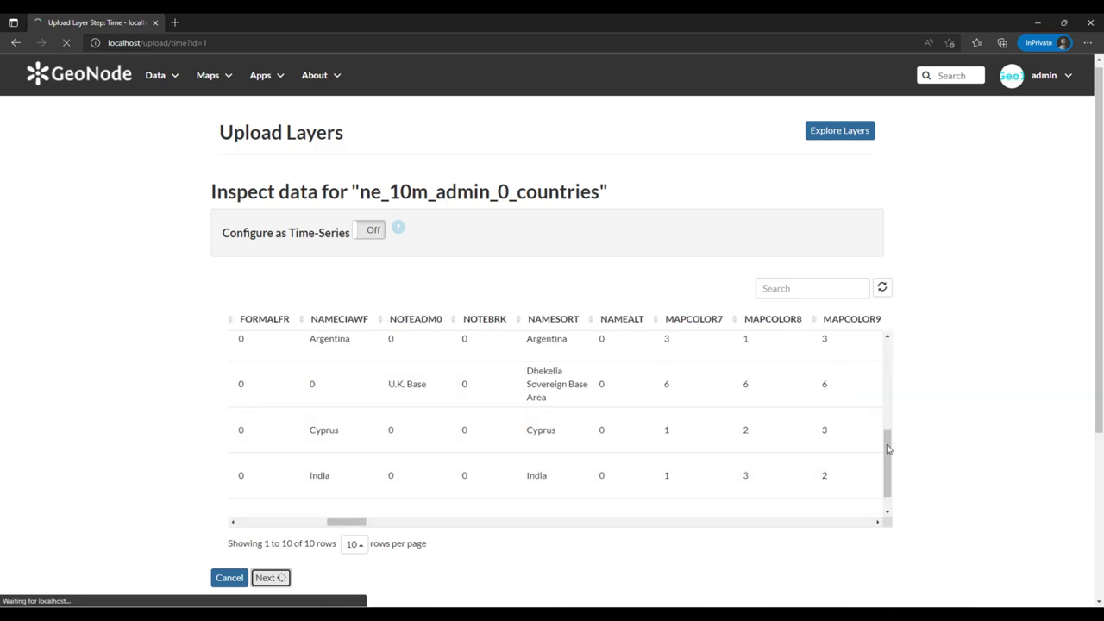
{"action": "scroll", "coordinate": [882, 517], "scroll_direction": "down", "scroll_amount": 1}
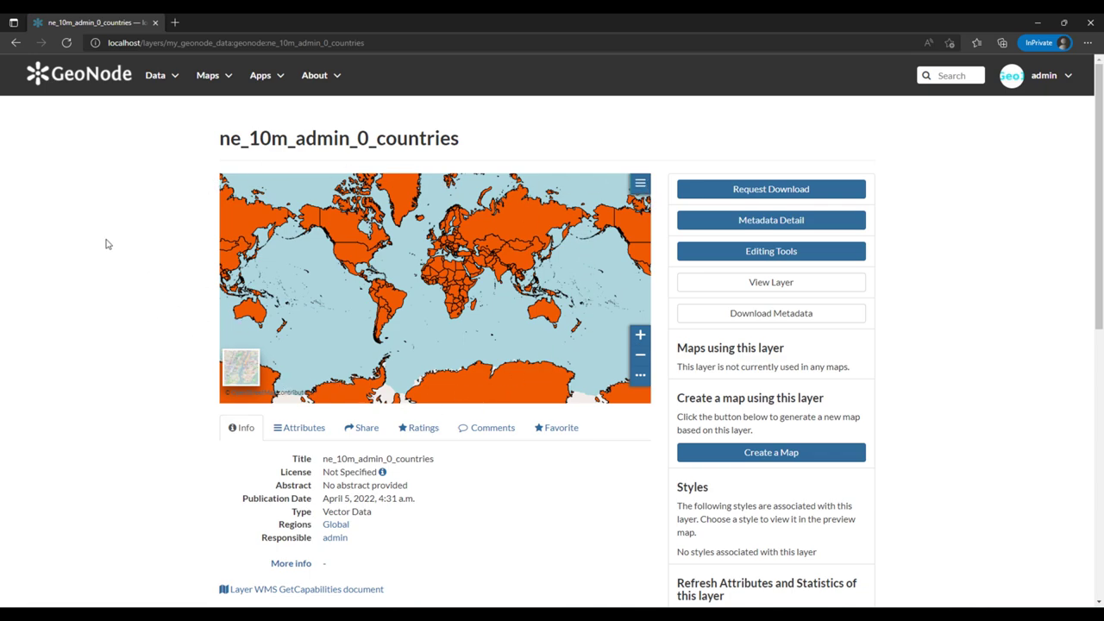
- Review the ne_10m_admin_0_countries layer page, including its map preview and details, and open the list of all layers
{"action": "left_click_drag", "start_coordinate": [221, 140], "coordinate": [460, 138]}
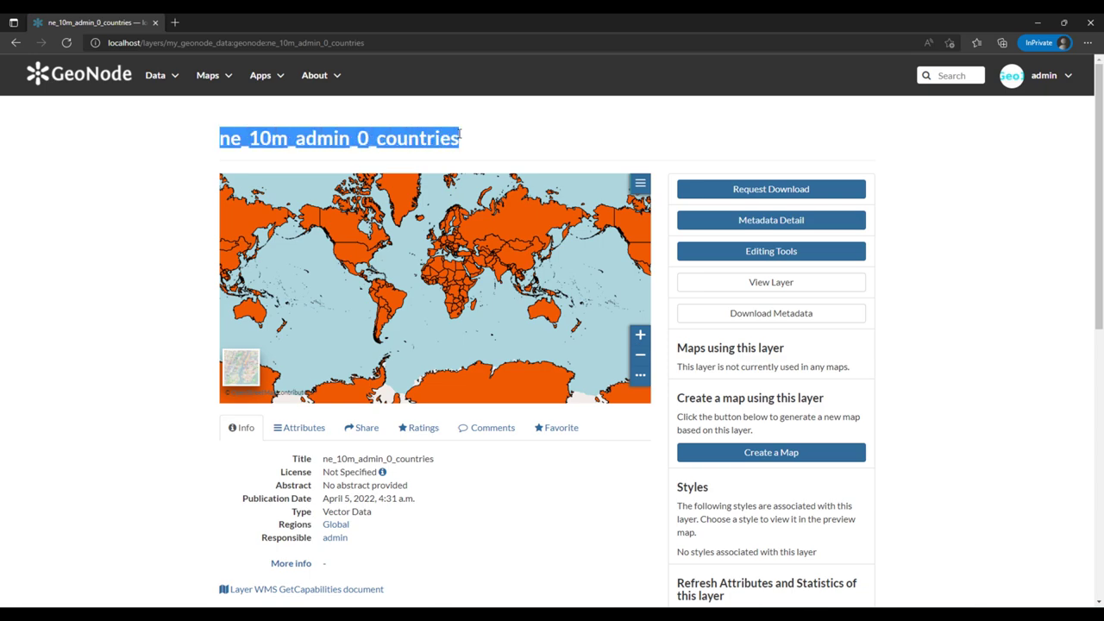
{"action": "left_click", "coordinate": [202, 163]}
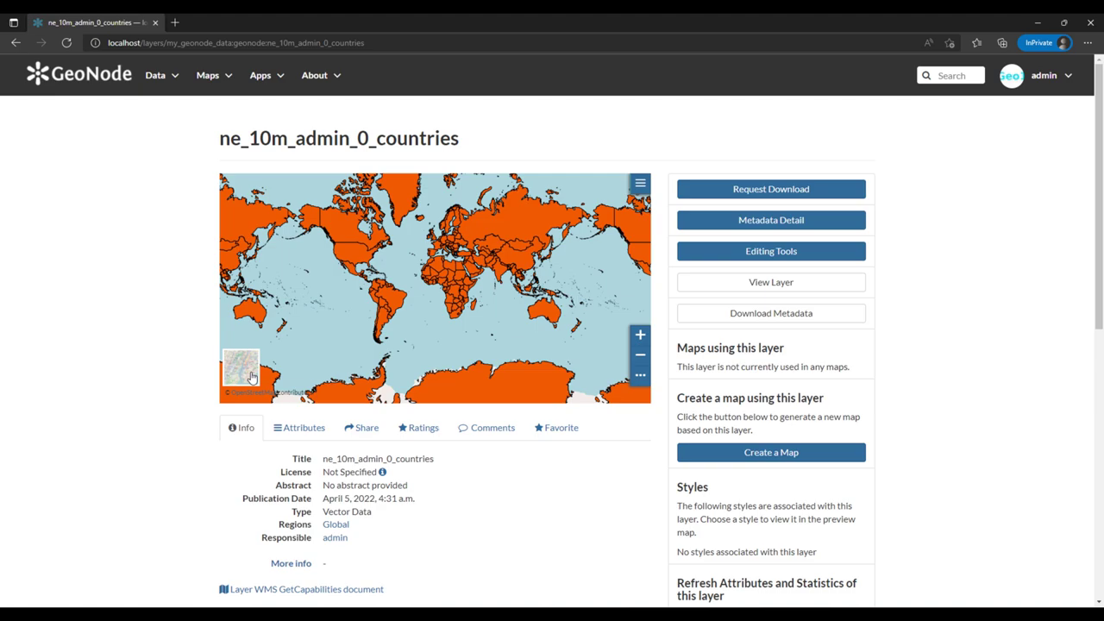
{"action": "scroll", "coordinate": [142, 419], "scroll_direction": "down", "scroll_amount": 4}
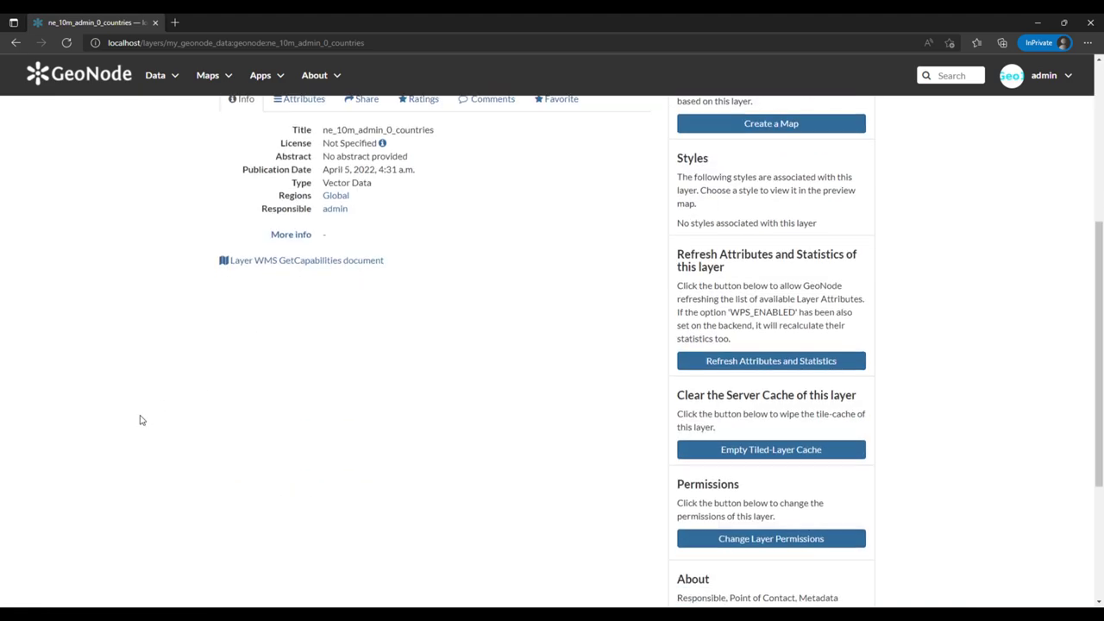
{"action": "scroll", "coordinate": [142, 420], "scroll_direction": "up", "scroll_amount": 4}
{"action": "mouse_move", "coordinate": [244, 330]}
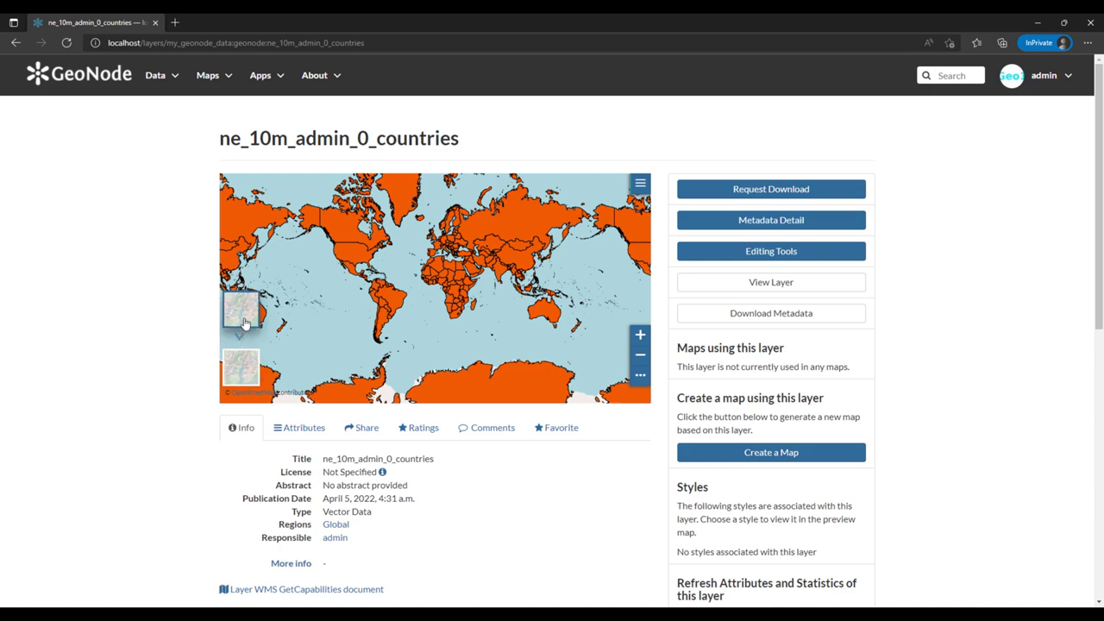
{"action": "left_click", "coordinate": [168, 77]}
{"action": "left_click", "coordinate": [162, 108]}
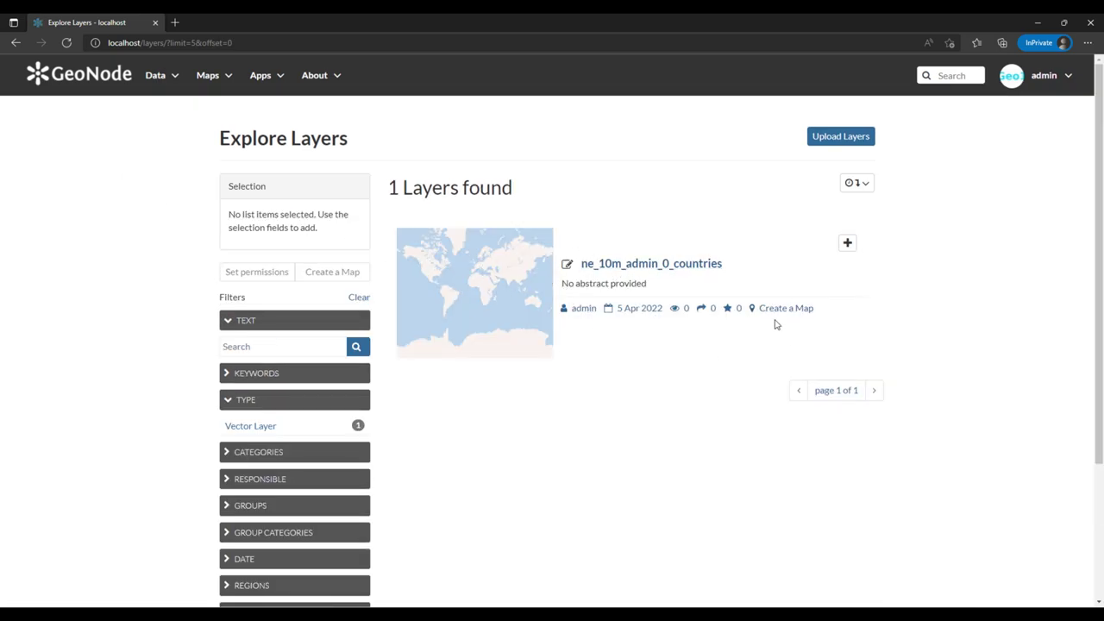
- Create a new map from the ne_10m_admin_0_countries layer and frame it on Africa and Europe
{"action": "left_click", "coordinate": [210, 78]}
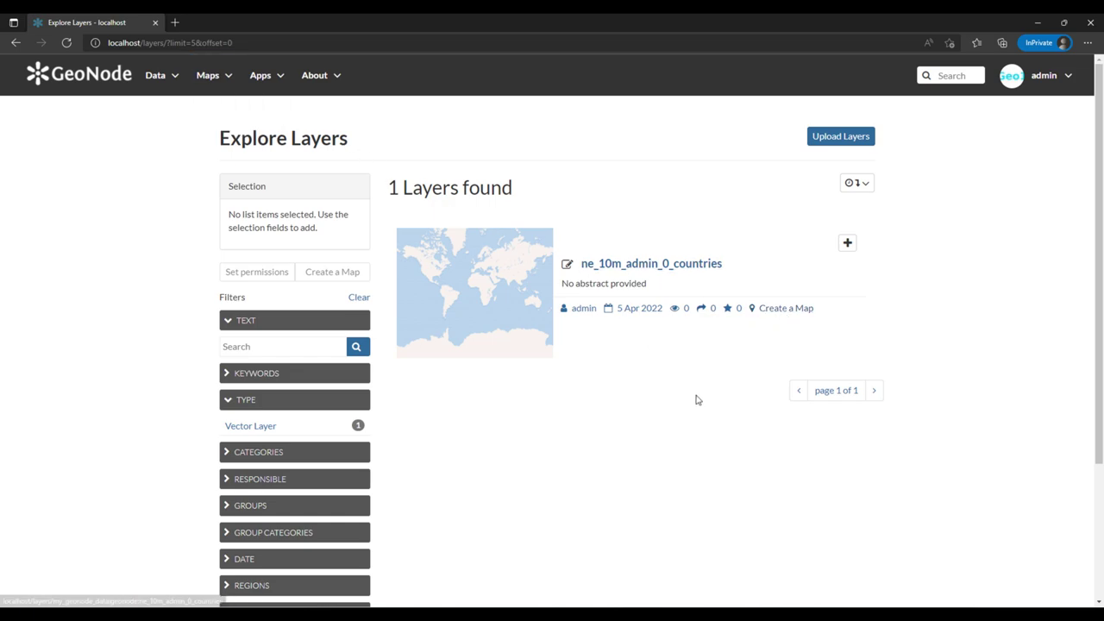
{"action": "left_click", "coordinate": [776, 316]}
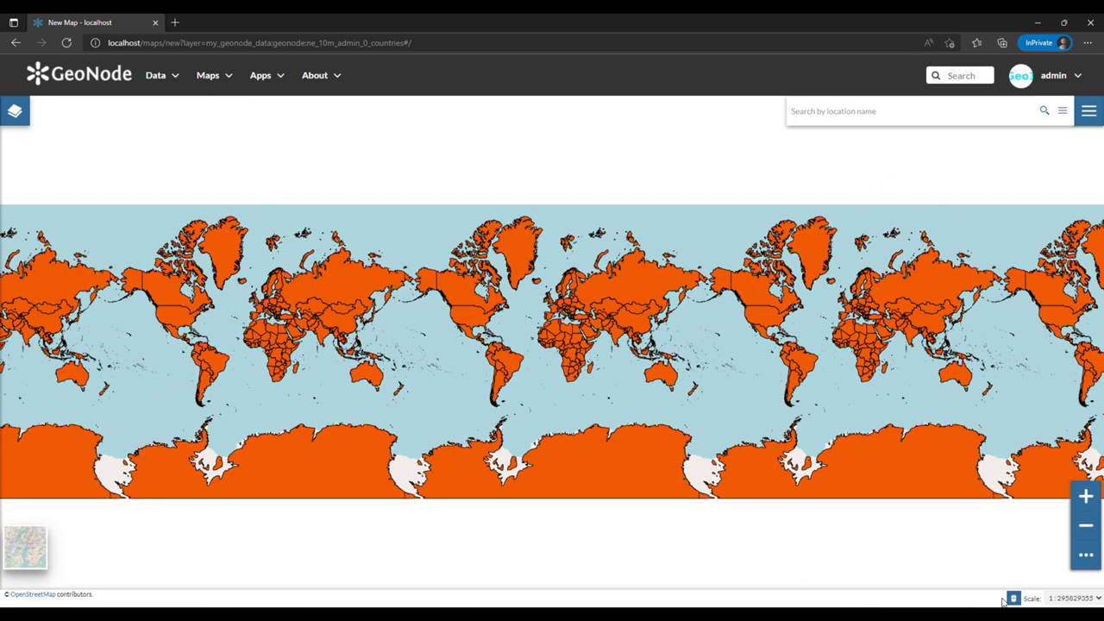
{"action": "scroll", "coordinate": [553, 367], "scroll_direction": "up", "scroll_amount": 2}
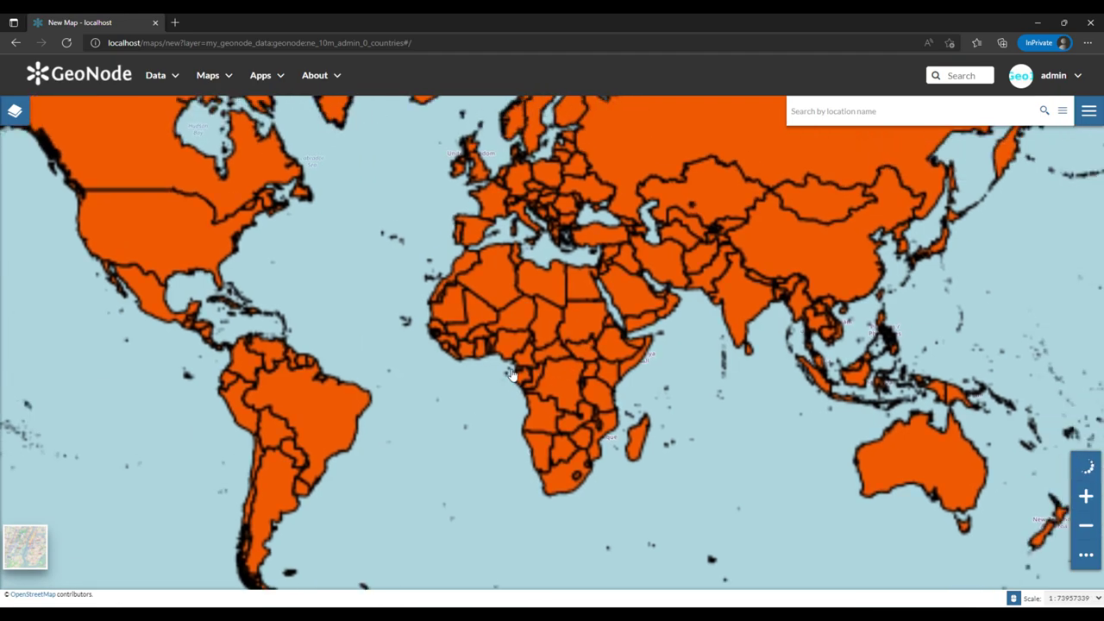
{"action": "left_click_drag", "start_coordinate": [513, 375], "coordinate": [473, 440]}
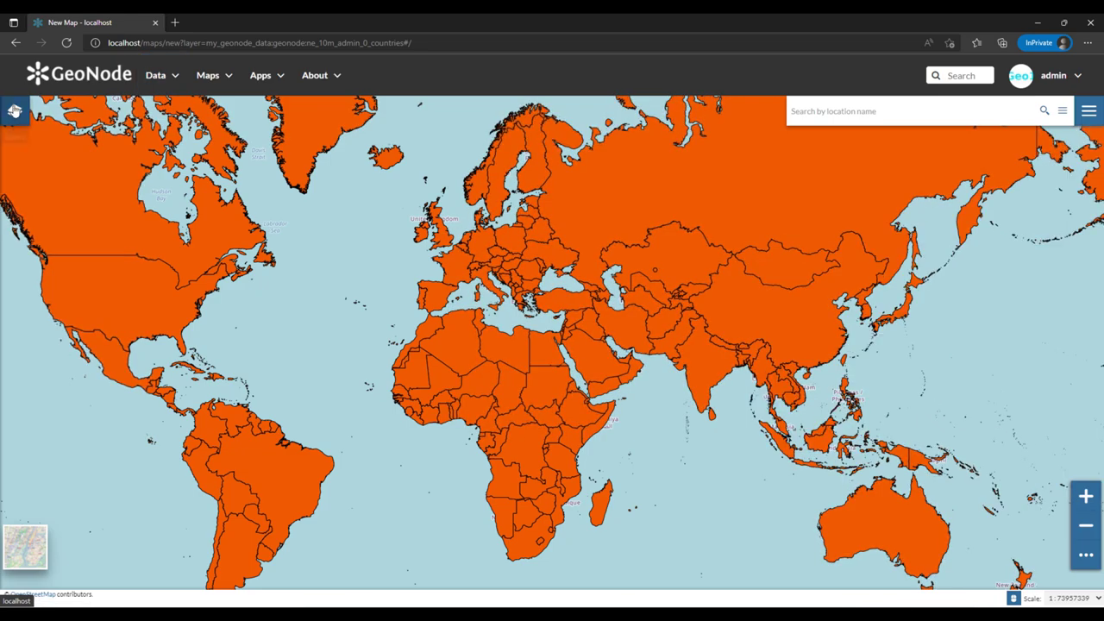
- Show the map's layer list, expand the ne_10m_admin_0_countries legend, and switch the layer's visibility off and on again
{"action": "left_click", "coordinate": [14, 111]}
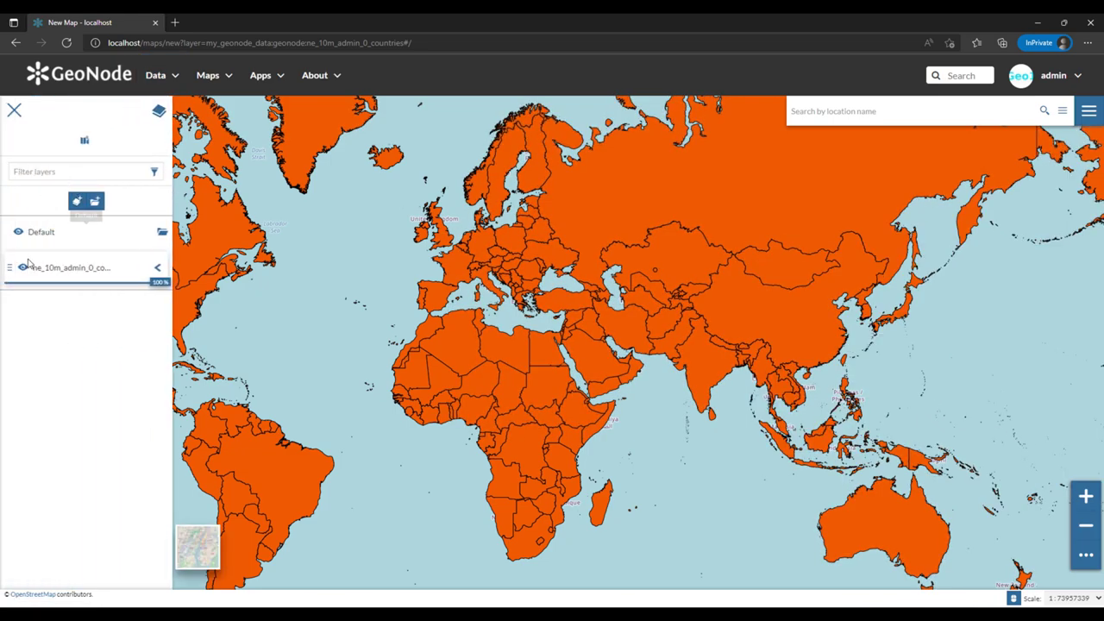
{"action": "left_click", "coordinate": [157, 268]}
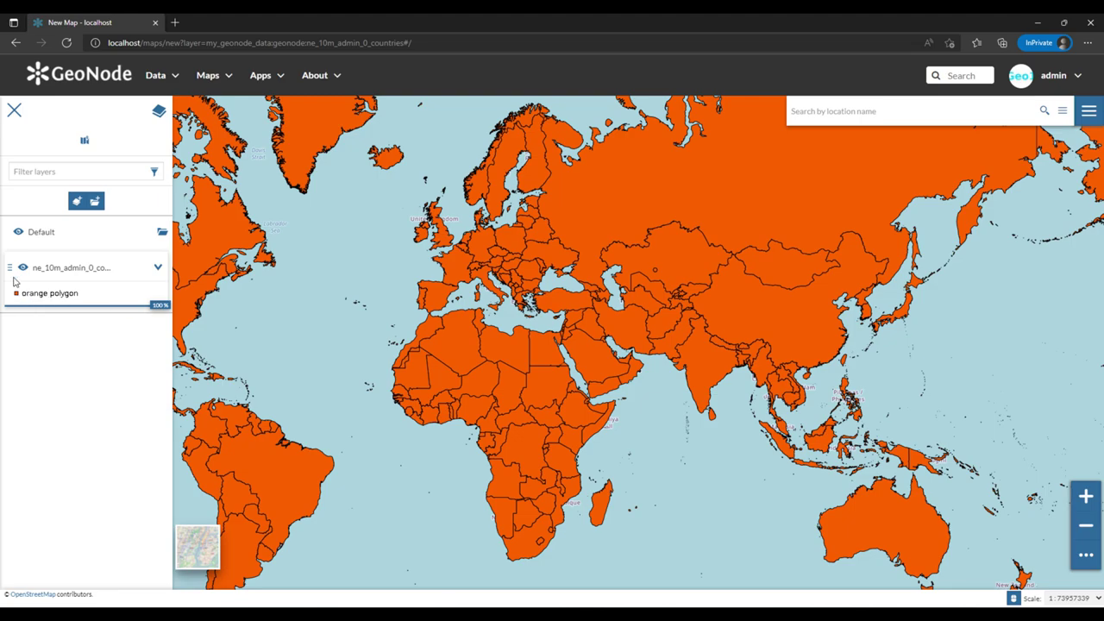
{"action": "left_click", "coordinate": [23, 269]}
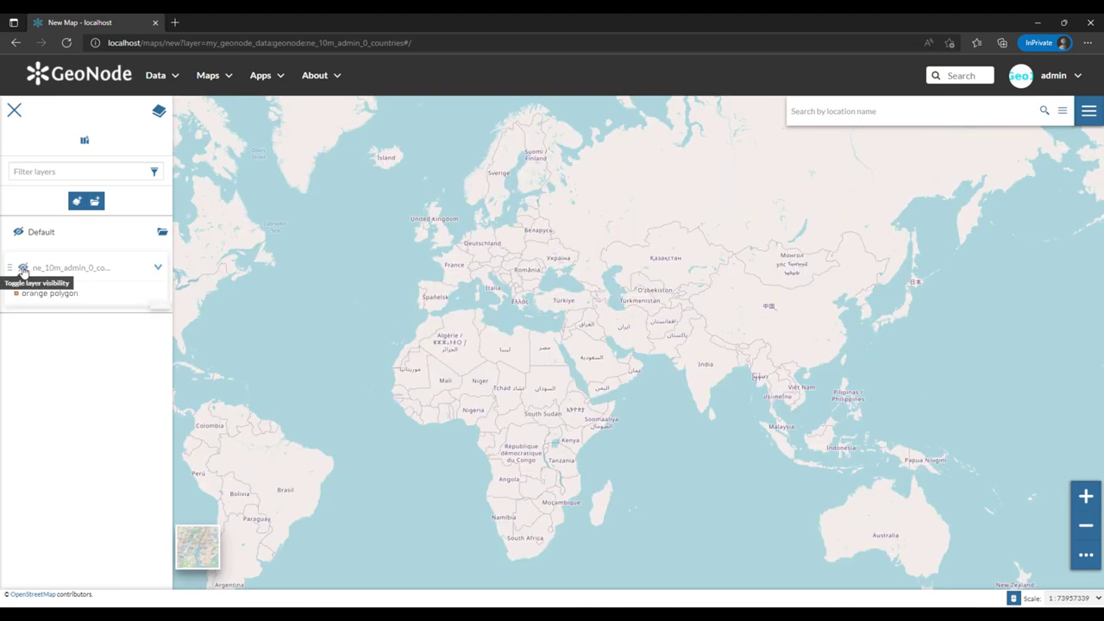
{"action": "left_click", "coordinate": [23, 268]}
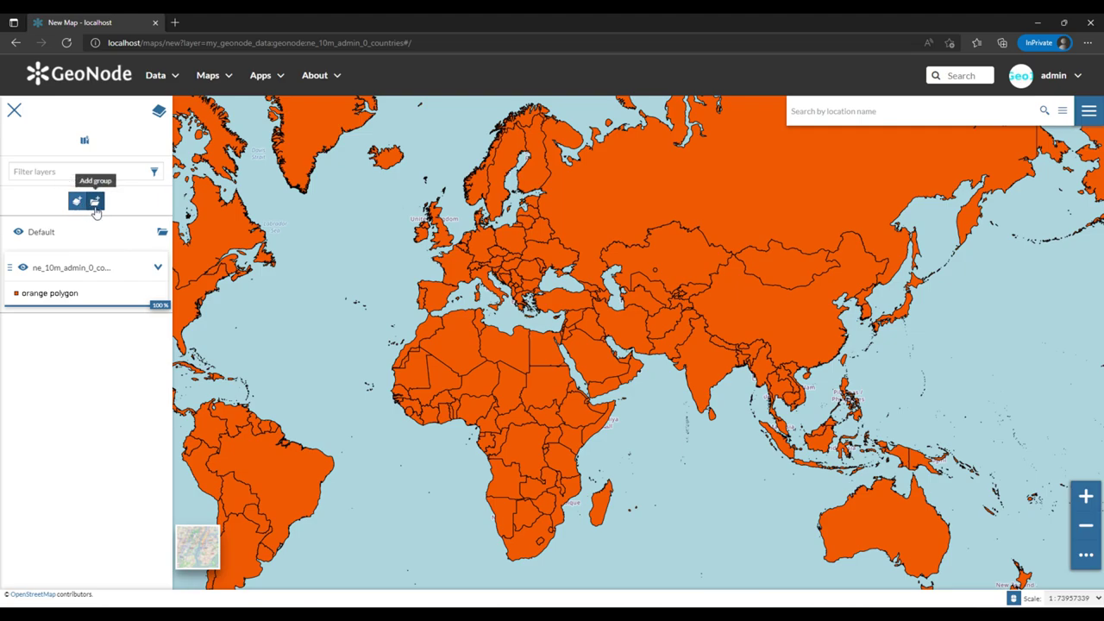
{"action": "left_click", "coordinate": [158, 118]}
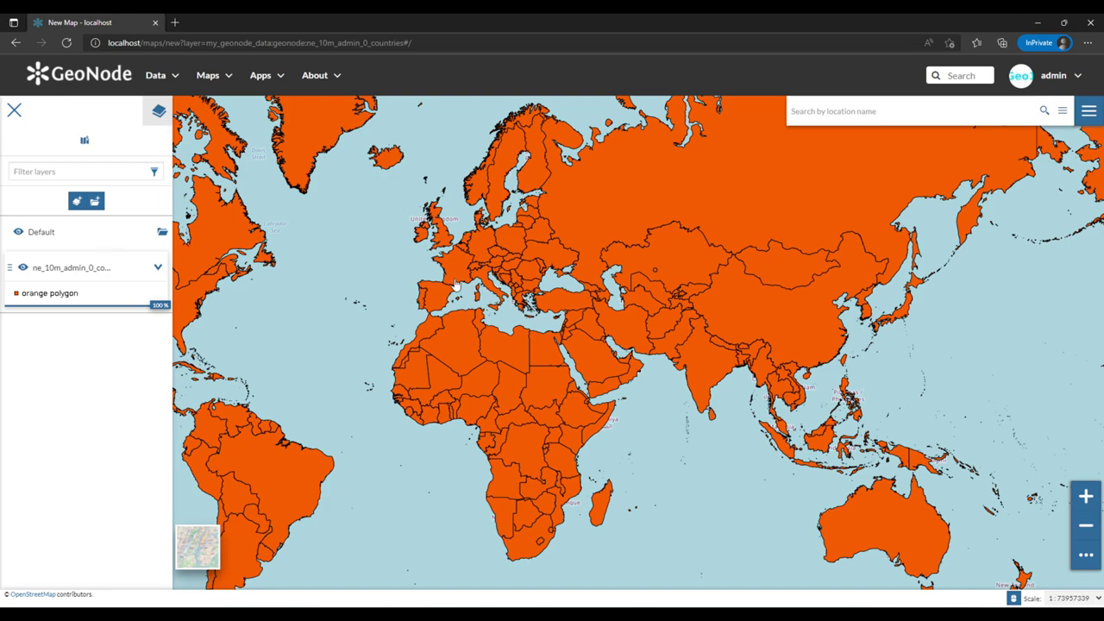
- Try to show the current position on the map, dismiss the location request, and check the site's location permission
{"action": "left_click", "coordinate": [1086, 555]}
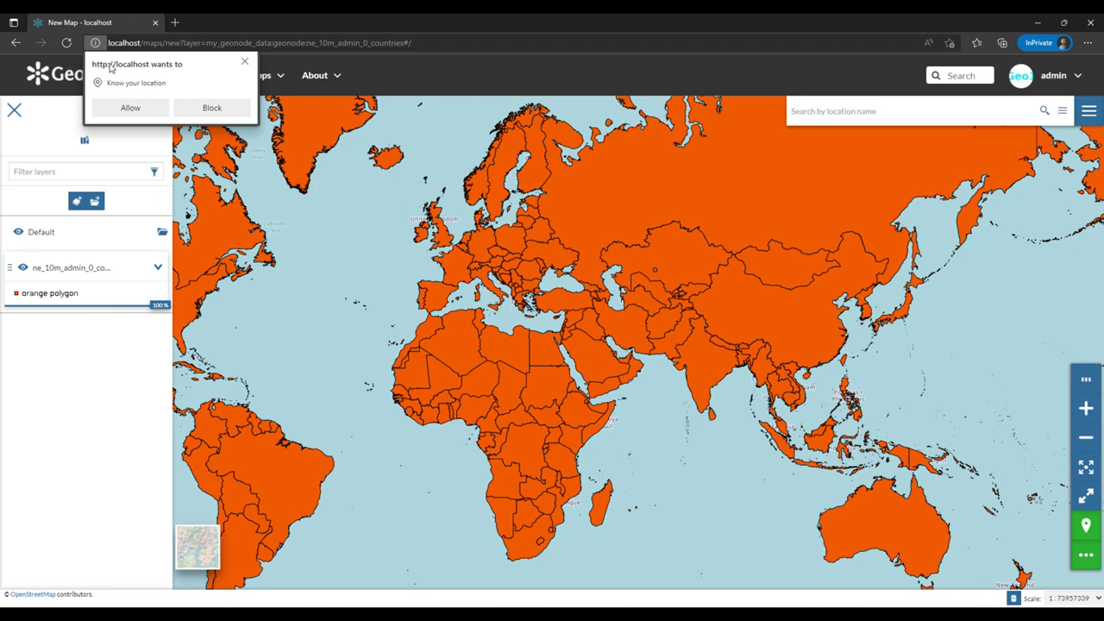
{"action": "left_click", "coordinate": [244, 61]}
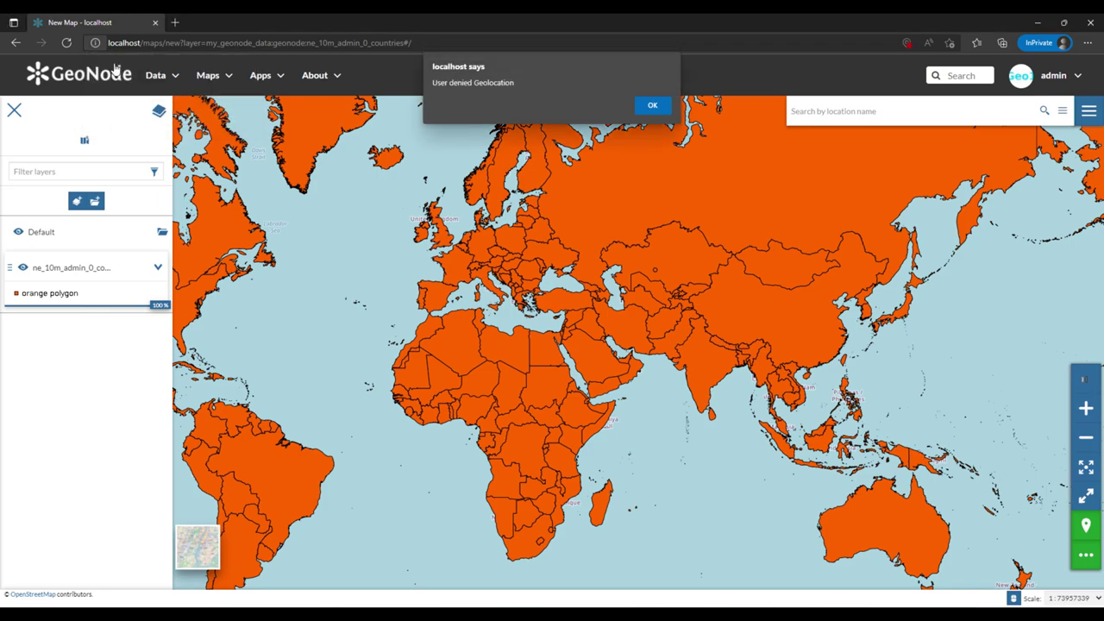
{"action": "left_click", "coordinate": [659, 108]}
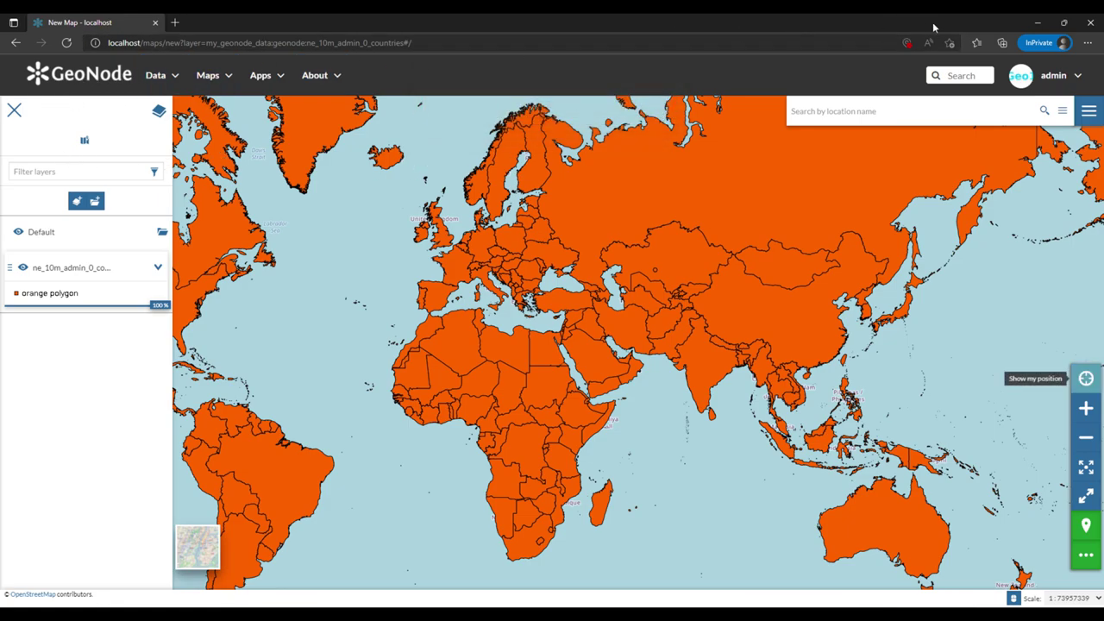
{"action": "left_click", "coordinate": [908, 43]}
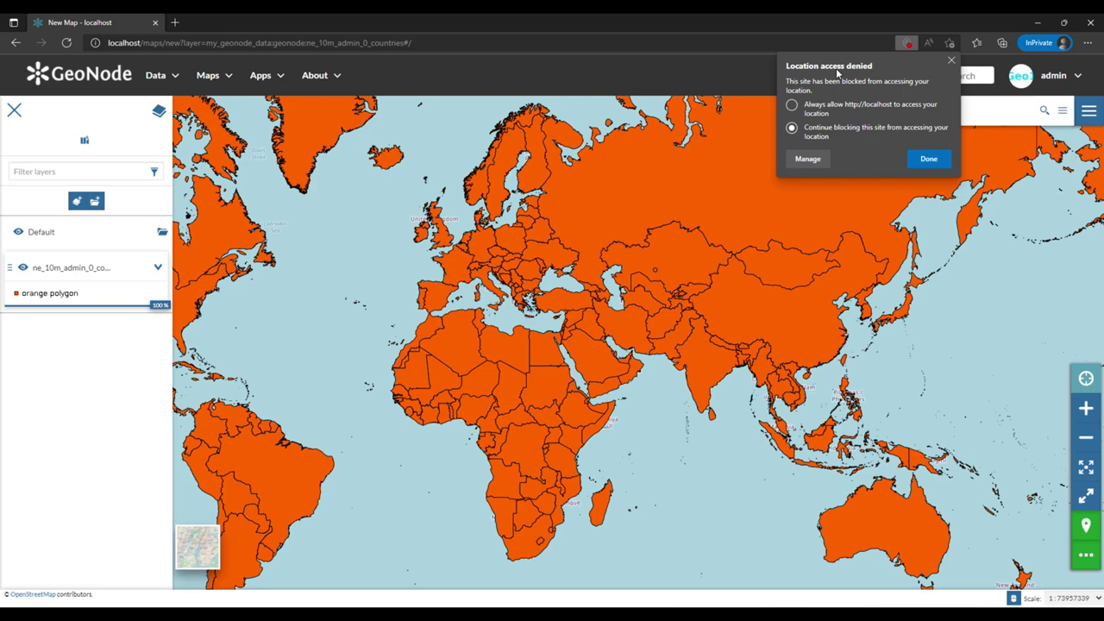
- Return to the list of layers and open the Upload Layers page for another dataset
{"action": "left_click", "coordinate": [161, 75]}
{"action": "left_click", "coordinate": [176, 108]}
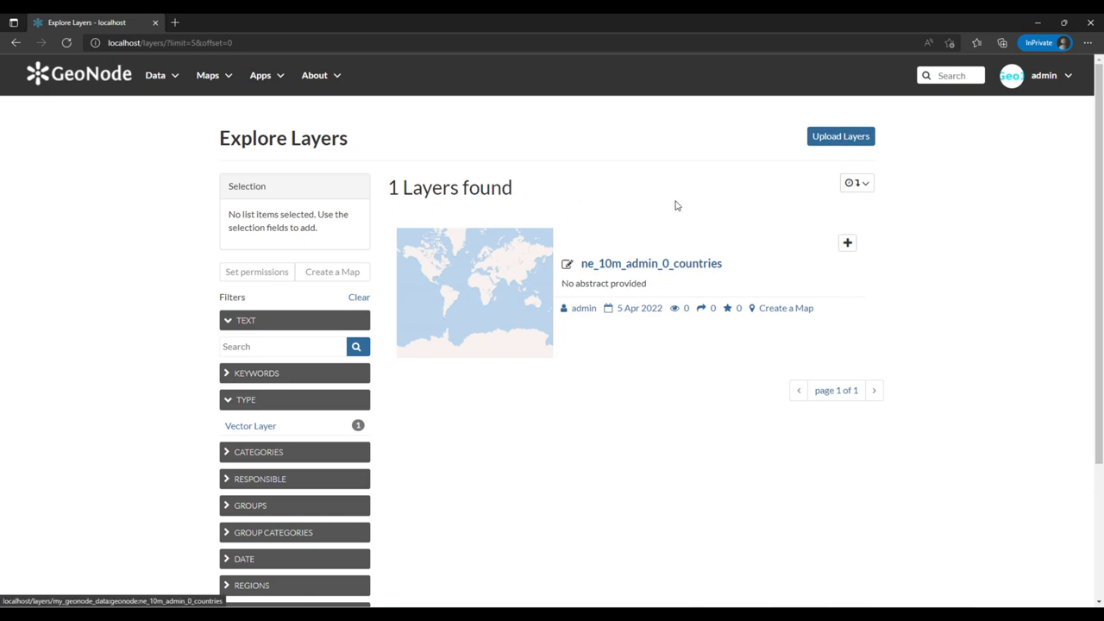
{"action": "left_click", "coordinate": [822, 139]}
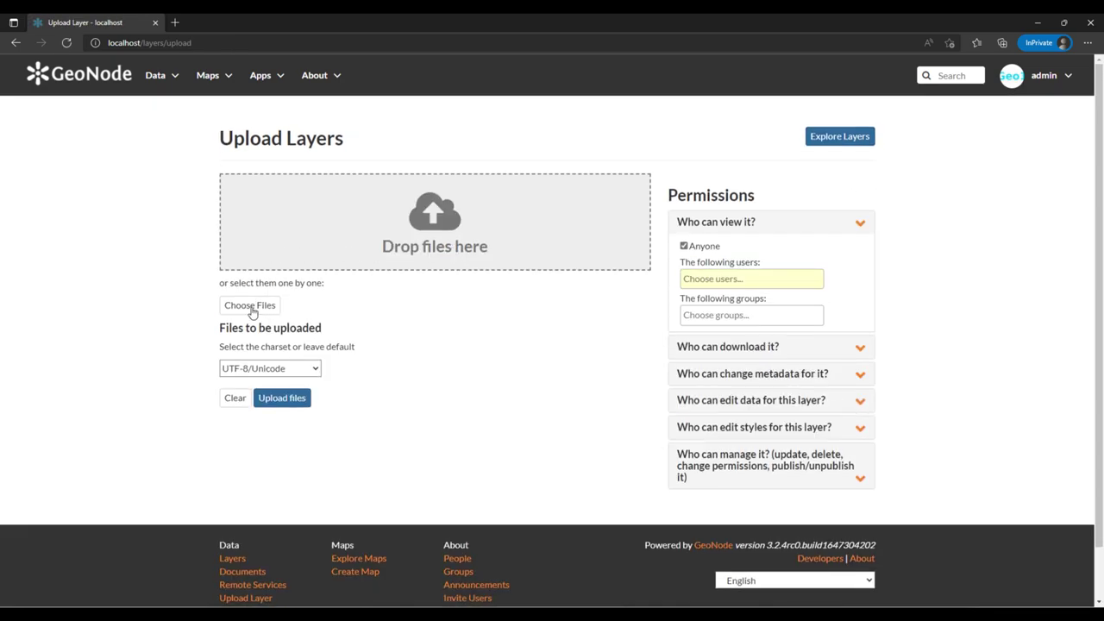
- Choose the ne_50m_populated_places .cpg, .dbf, .prj, .shp and .shx files from the GeoNode data folder's populated_places subfolder for upload
{"action": "left_click", "coordinate": [254, 307]}
{"action": "left_click_drag", "start_coordinate": [493, 100], "coordinate": [661, 98]}
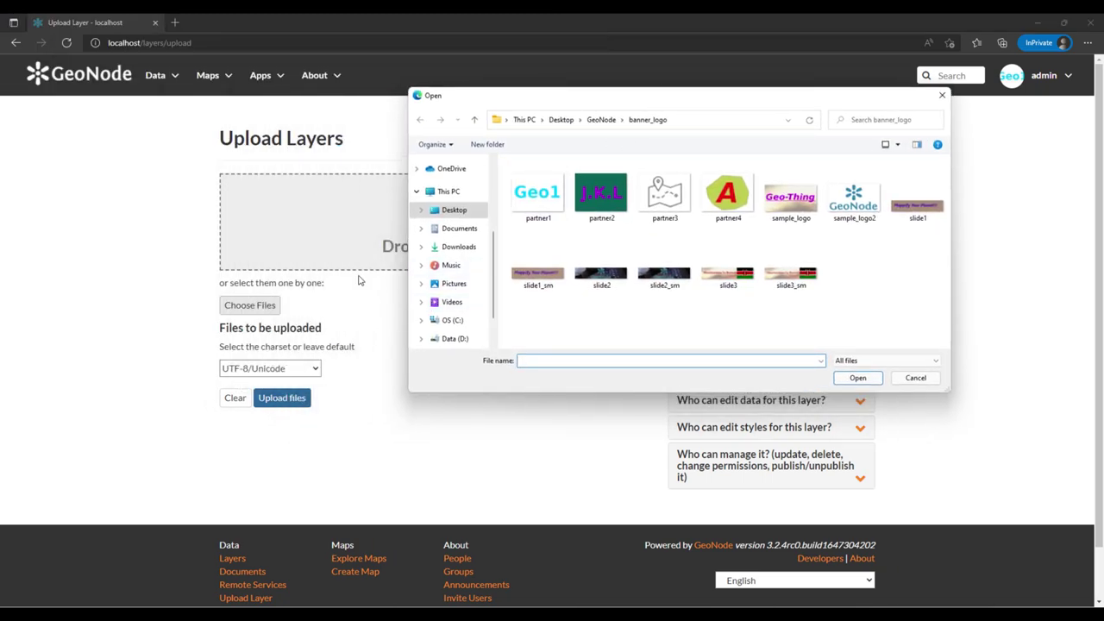
{"action": "left_click", "coordinate": [601, 120]}
{"action": "double_click", "coordinate": [615, 205]}
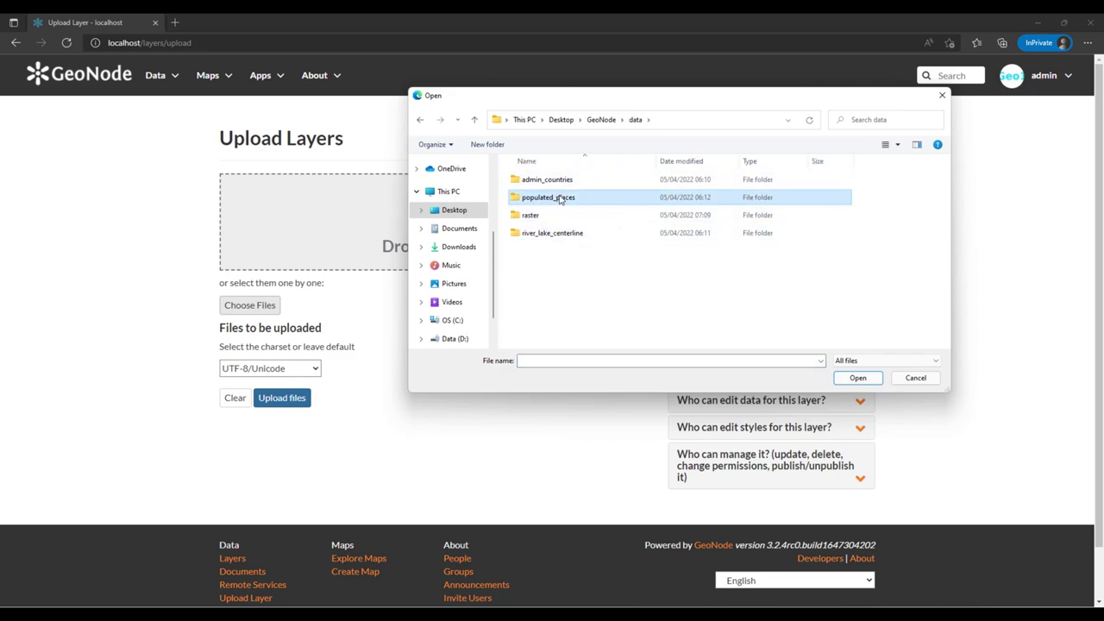
{"action": "double_click", "coordinate": [561, 198]}
{"action": "left_click", "coordinate": [592, 183]}
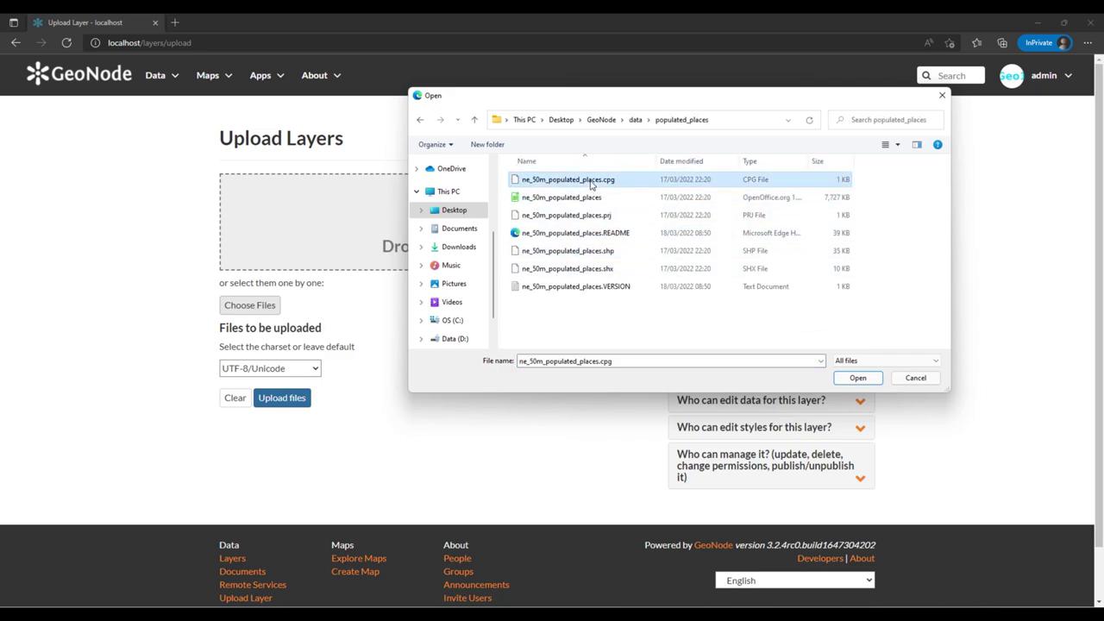
{"action": "left_click", "coordinate": [582, 197], "text": "ctrl"}
{"action": "left_click", "coordinate": [587, 215], "text": "ctrl"}
{"action": "left_click", "coordinate": [591, 250], "text": "ctrl"}
{"action": "left_click", "coordinate": [595, 268], "text": "ctrl"}
{"action": "left_click", "coordinate": [857, 378]}
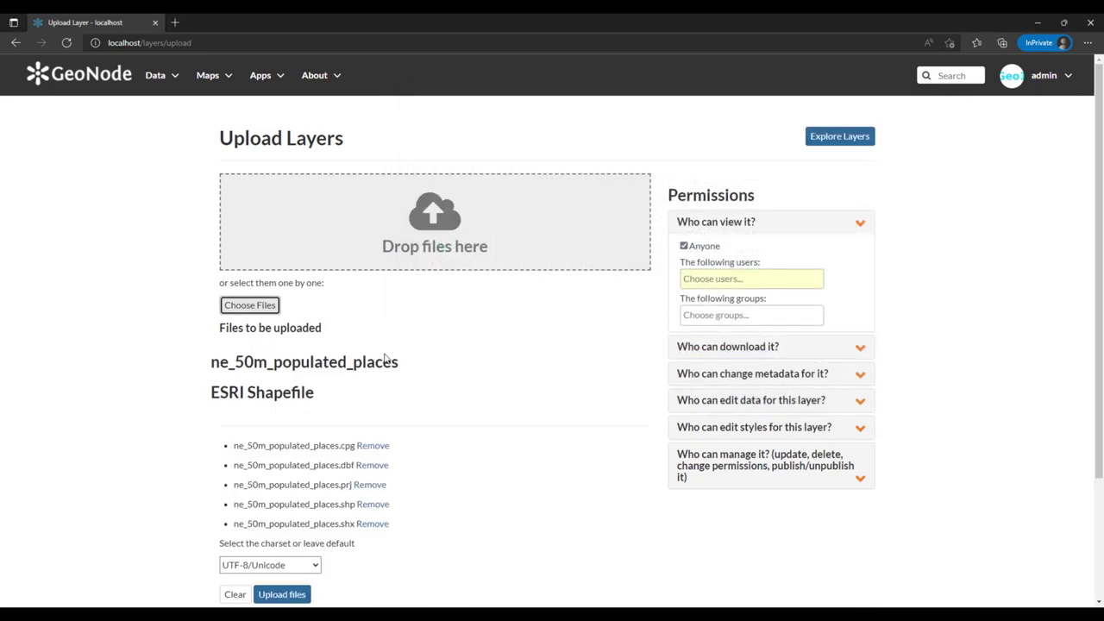
- Upload the ne_50m_populated_places shapefile with the default UTF-8/Unicode charset and check its entry in the upload status
{"action": "scroll", "coordinate": [398, 475], "scroll_direction": "down", "scroll_amount": 3}
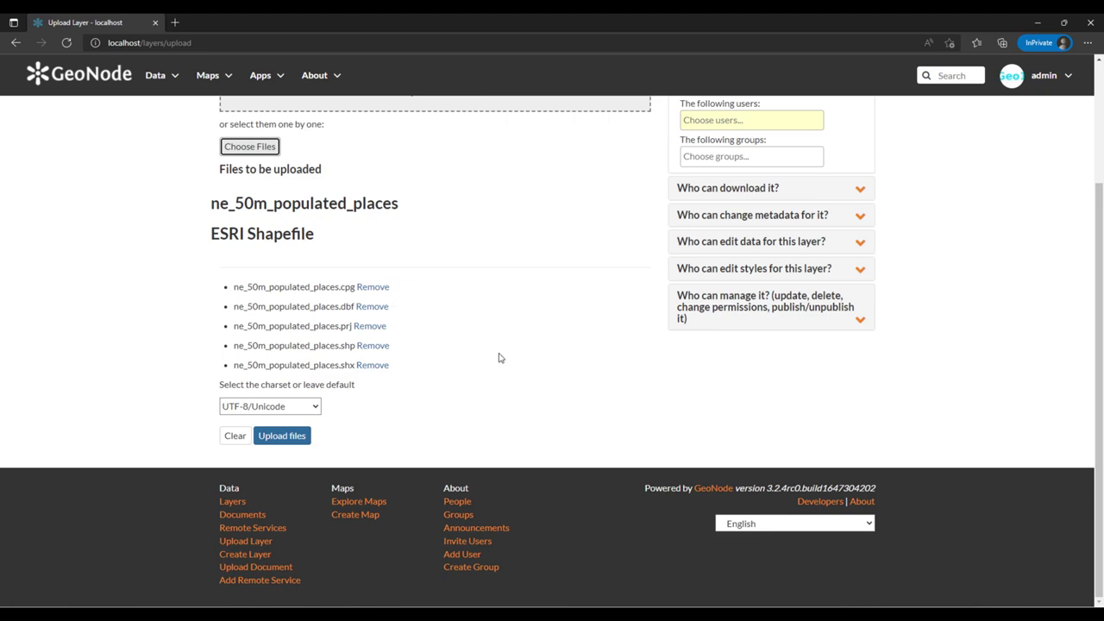
{"action": "left_click", "coordinate": [293, 435]}
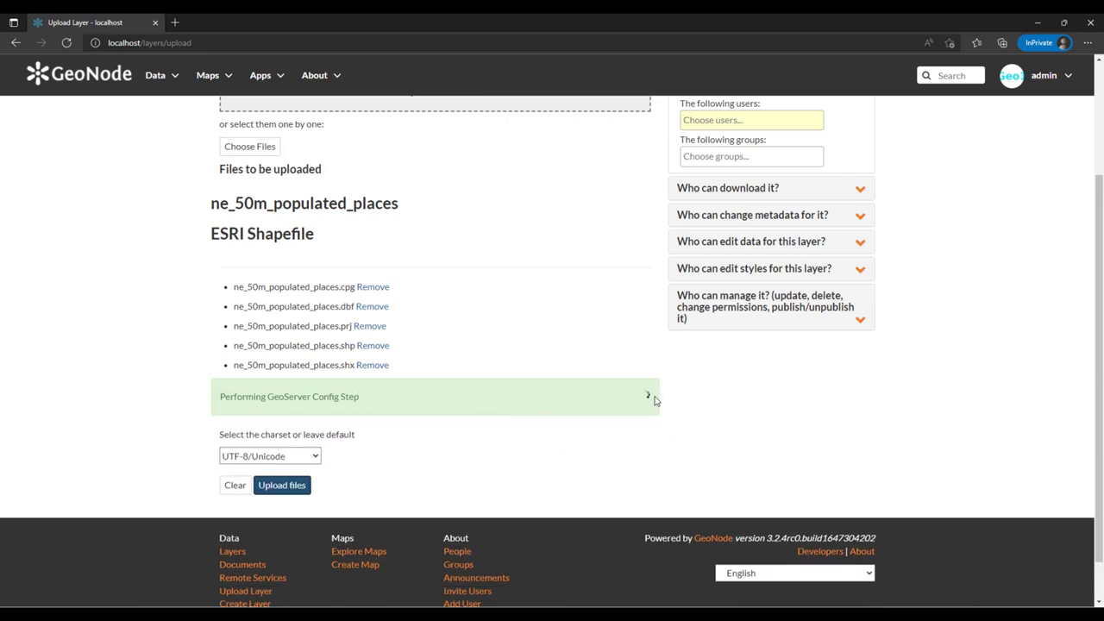
{"action": "scroll", "coordinate": [603, 411], "scroll_direction": "up", "scroll_amount": 3}
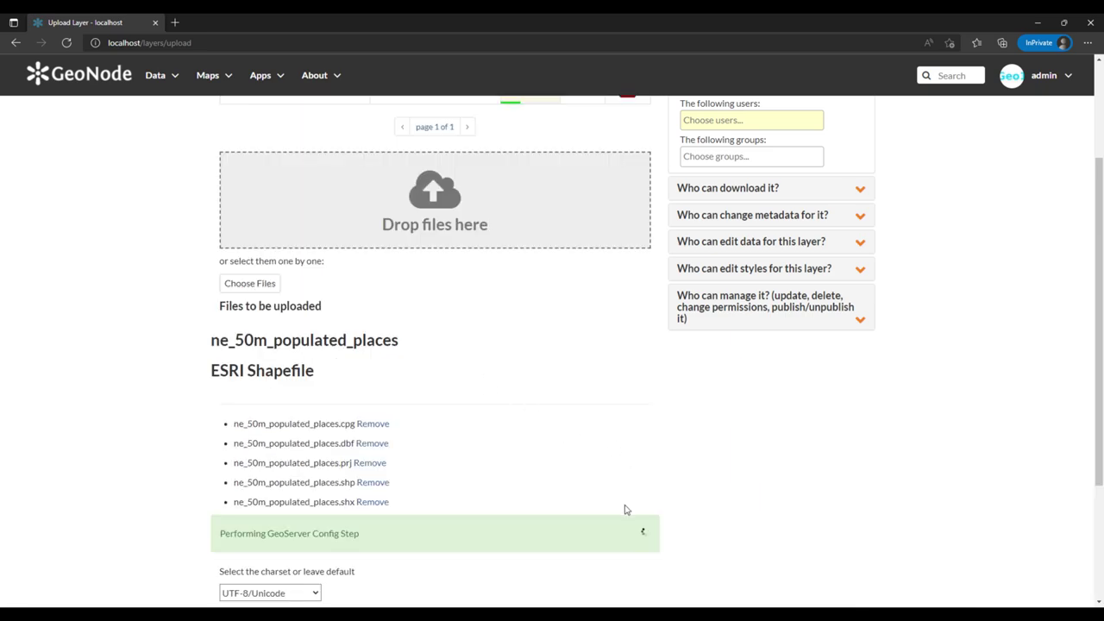
{"action": "scroll", "coordinate": [626, 510], "scroll_direction": "up", "scroll_amount": 3}
{"action": "double_click", "coordinate": [521, 252]}
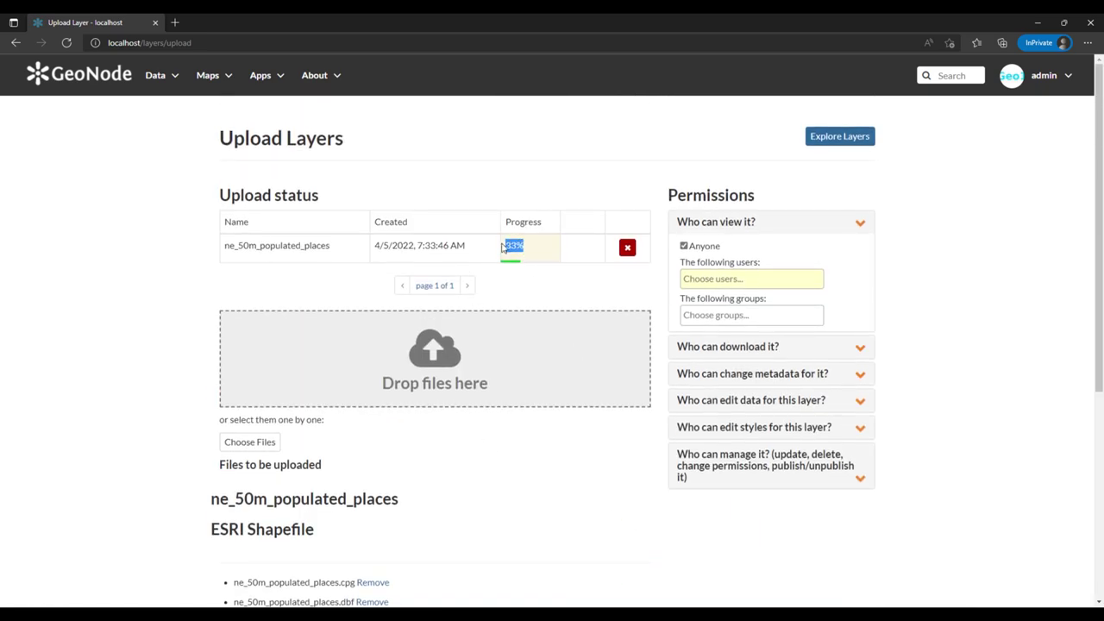
{"action": "left_click", "coordinate": [524, 254]}
{"action": "left_click_drag", "start_coordinate": [524, 254], "coordinate": [497, 227]}
{"action": "left_click_drag", "start_coordinate": [220, 252], "coordinate": [340, 256]}
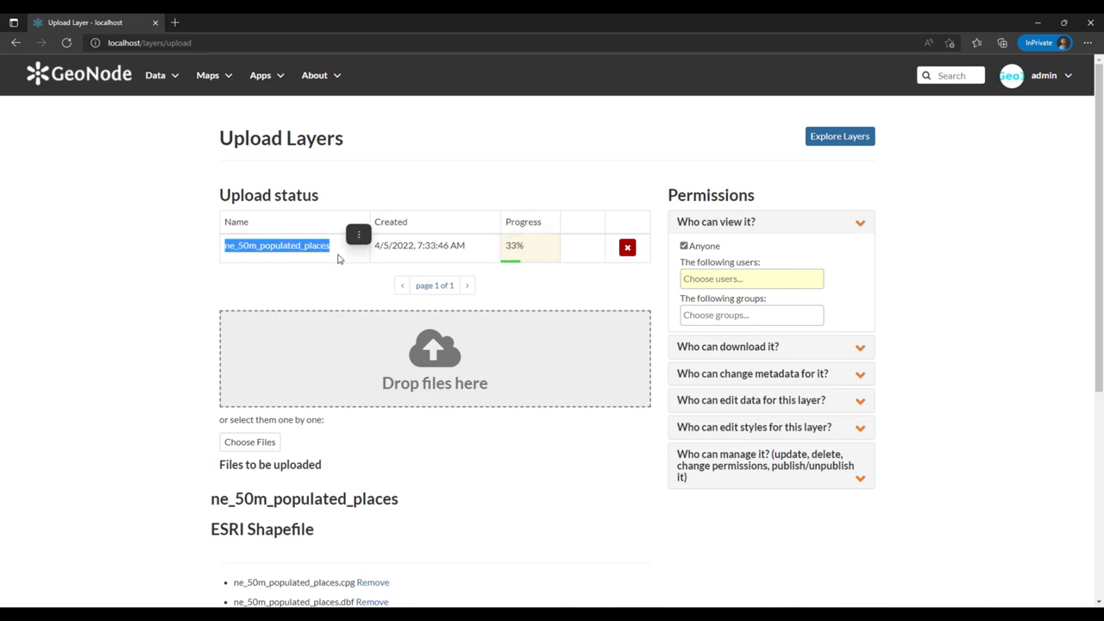
- Go to the list of layers, reload it, and open the ne_50m_populated_places layer's page
{"action": "left_click", "coordinate": [157, 94]}
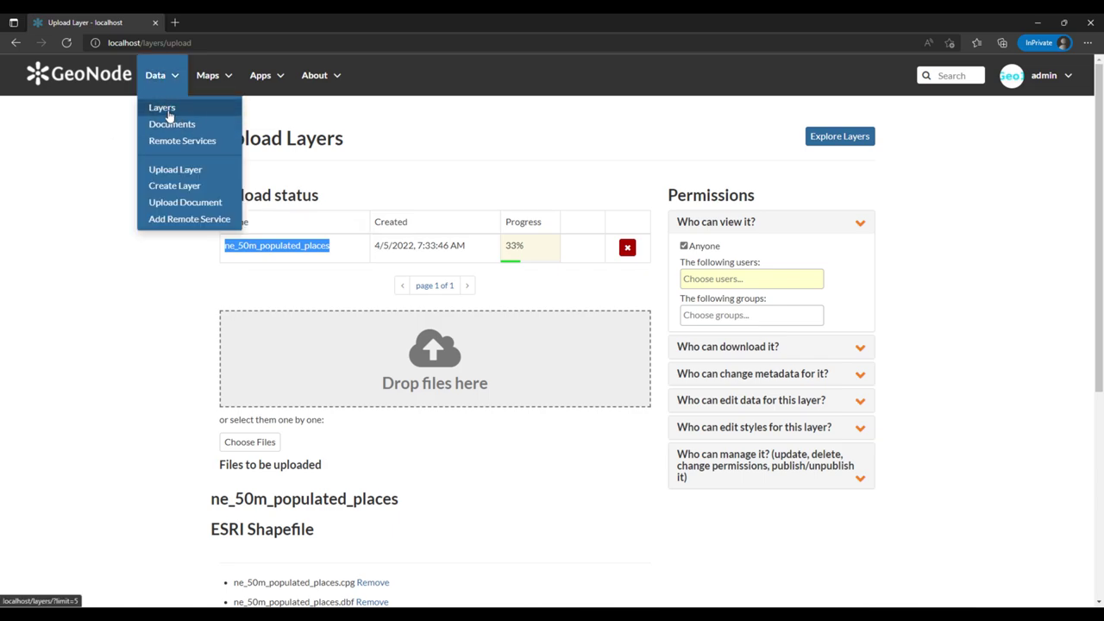
{"action": "left_click", "coordinate": [165, 108]}
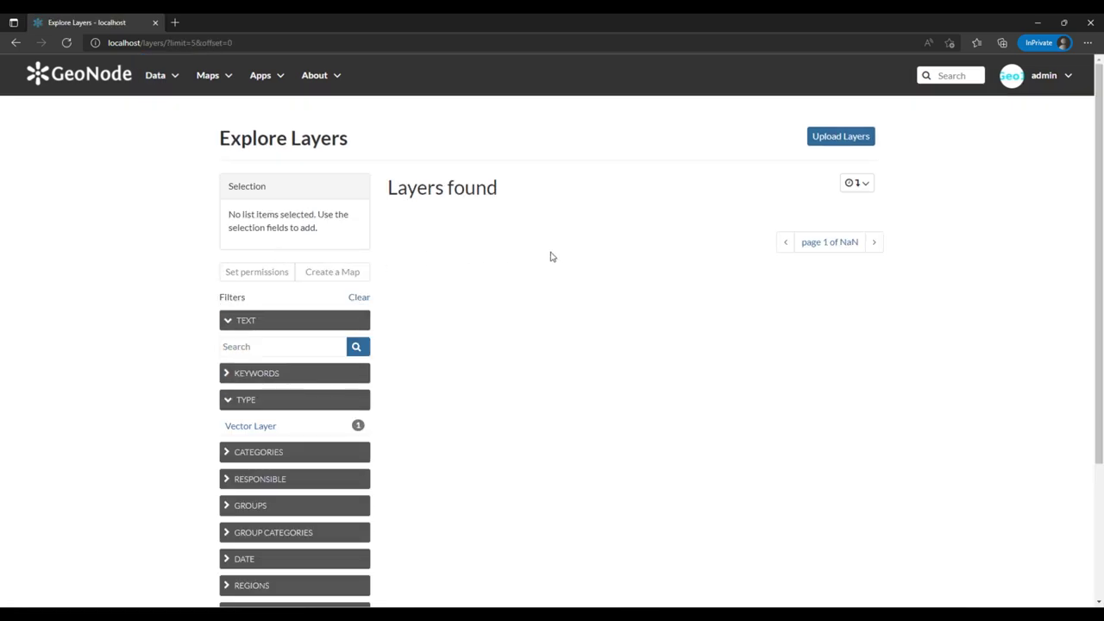
{"action": "left_click", "coordinate": [157, 77]}
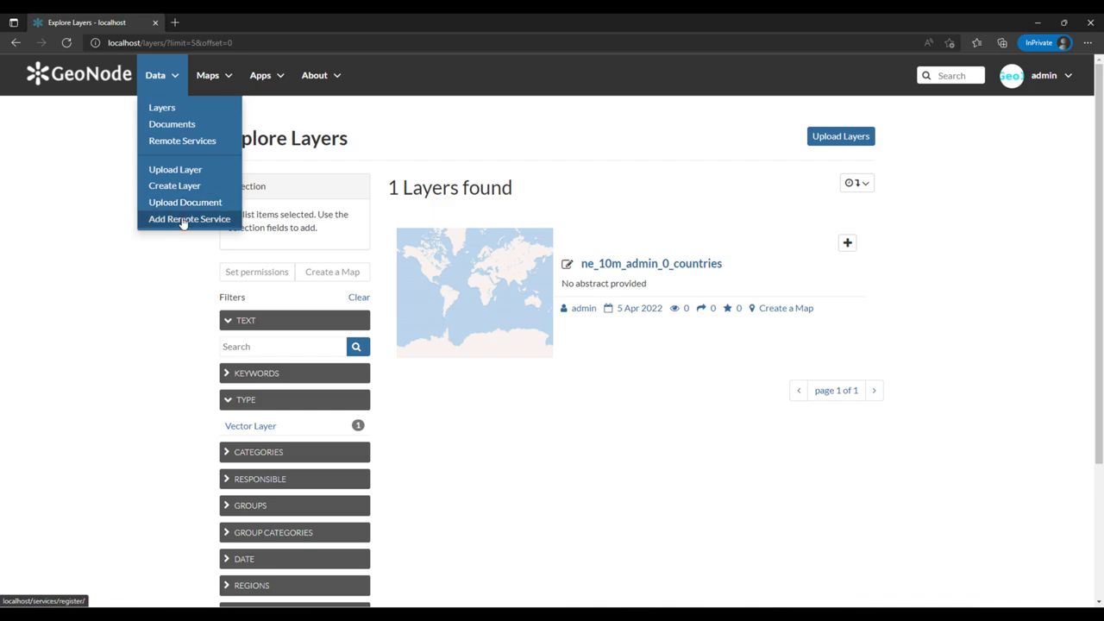
{"action": "left_click", "coordinate": [162, 111]}
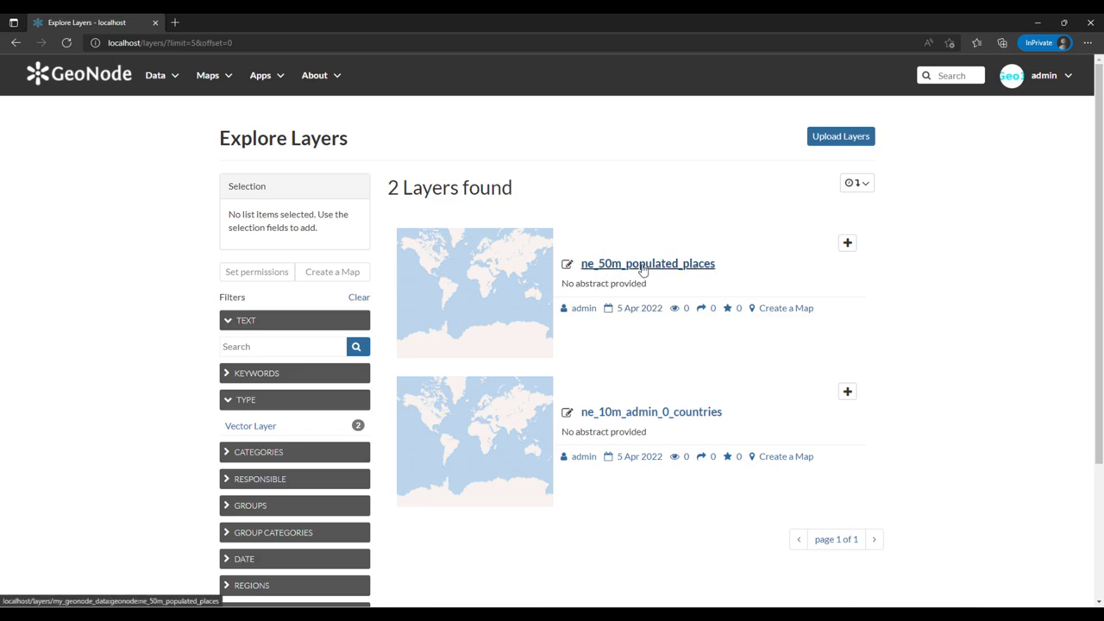
{"action": "left_click", "coordinate": [679, 265]}
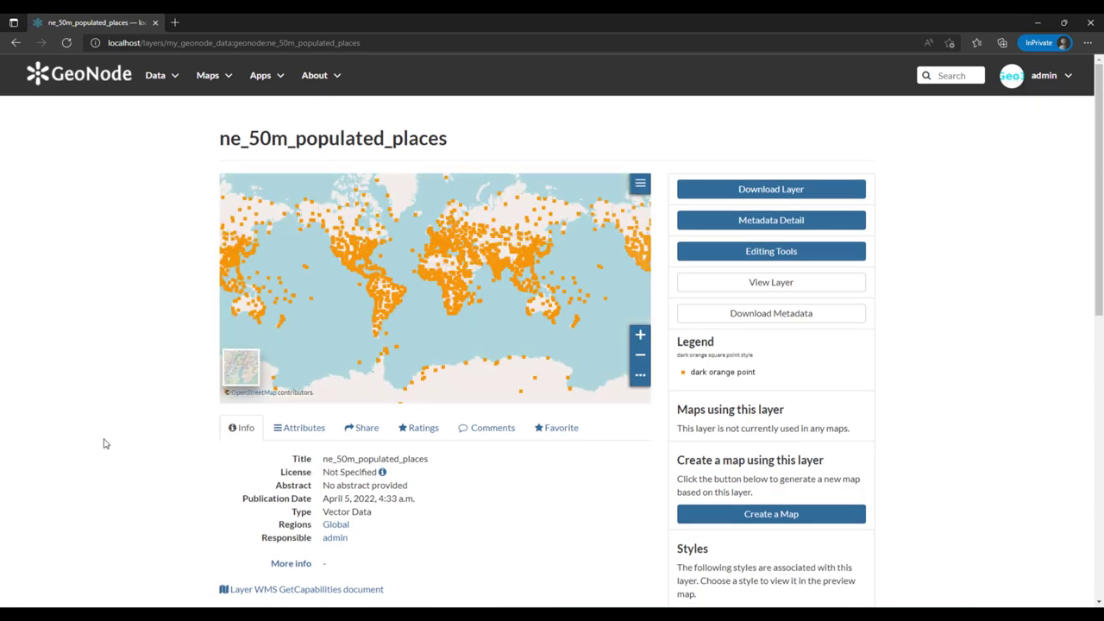
- Examine the populated places layer's attributes, then its share, ratings, comments and favorite sections
{"action": "scroll", "coordinate": [104, 443], "scroll_direction": "down", "scroll_amount": 1}
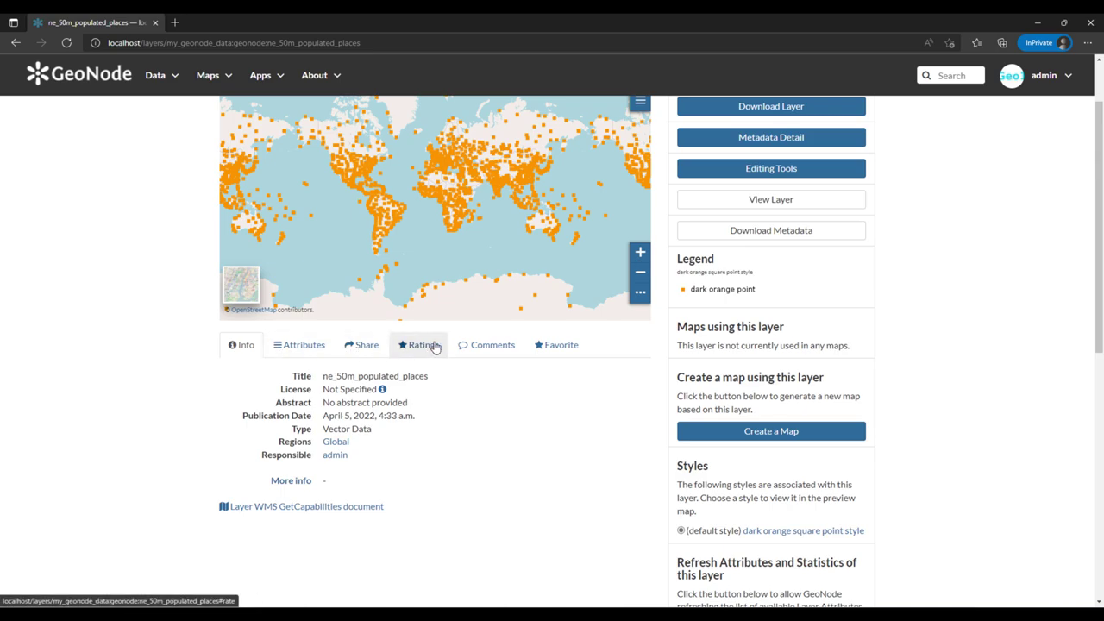
{"action": "left_click", "coordinate": [297, 345]}
{"action": "scroll", "coordinate": [341, 435], "scroll_direction": "down", "scroll_amount": 10}
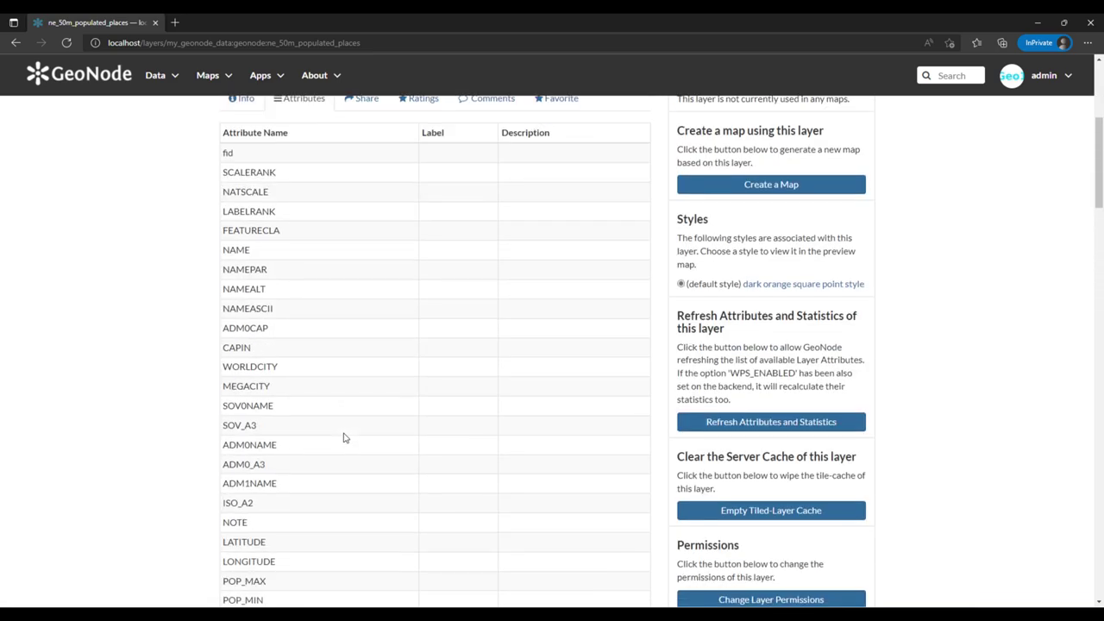
{"action": "scroll", "coordinate": [340, 437], "scroll_direction": "up", "scroll_amount": 12}
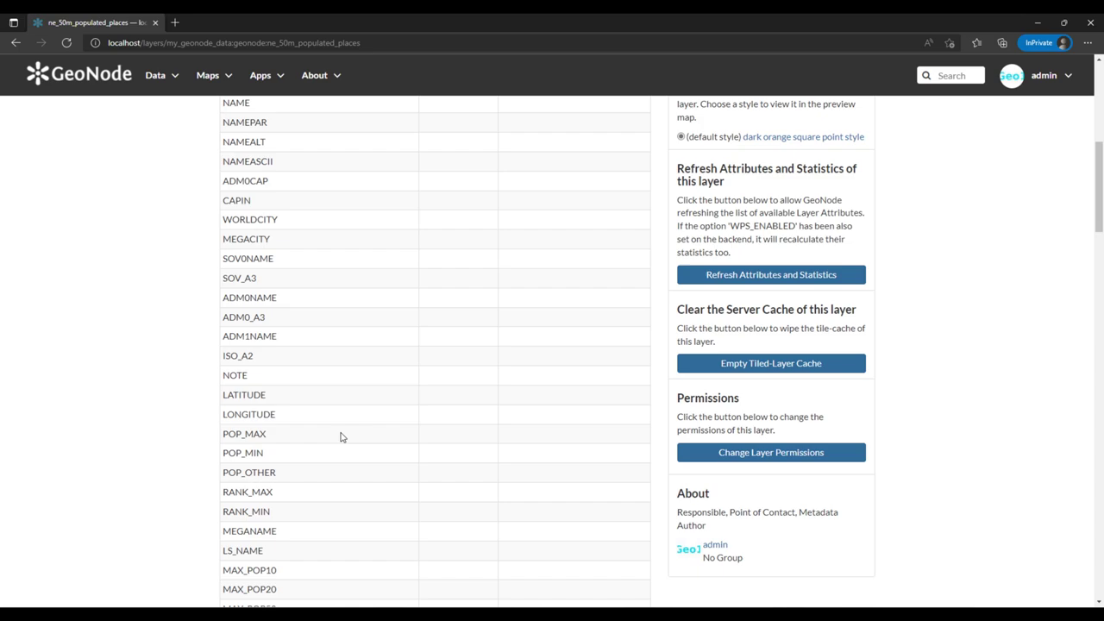
{"action": "left_click", "coordinate": [358, 431]}
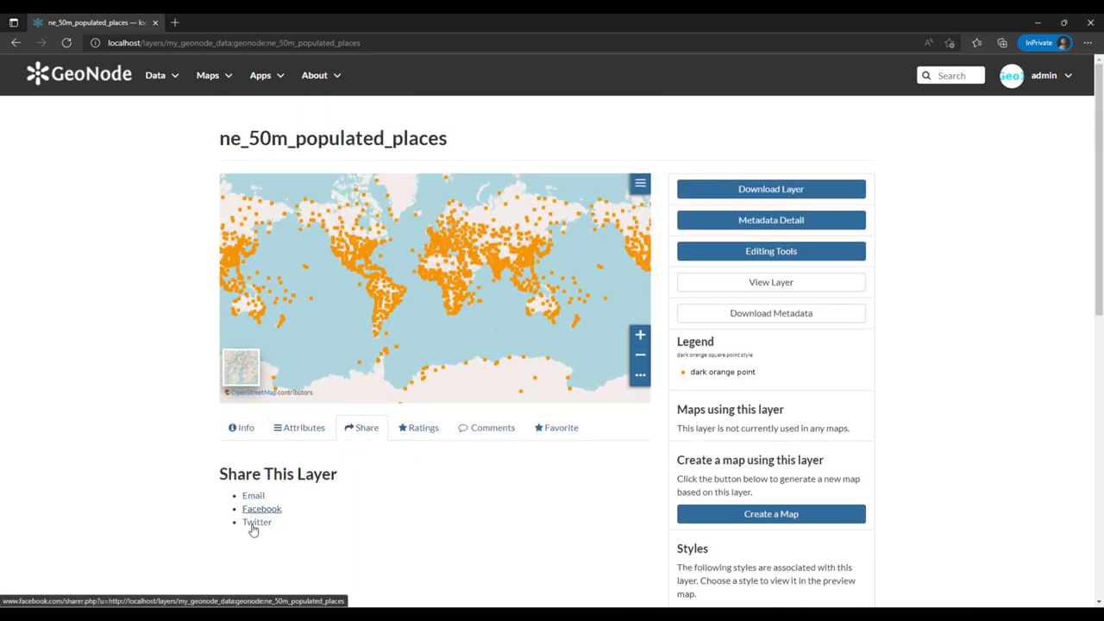
{"action": "left_click", "coordinate": [412, 437]}
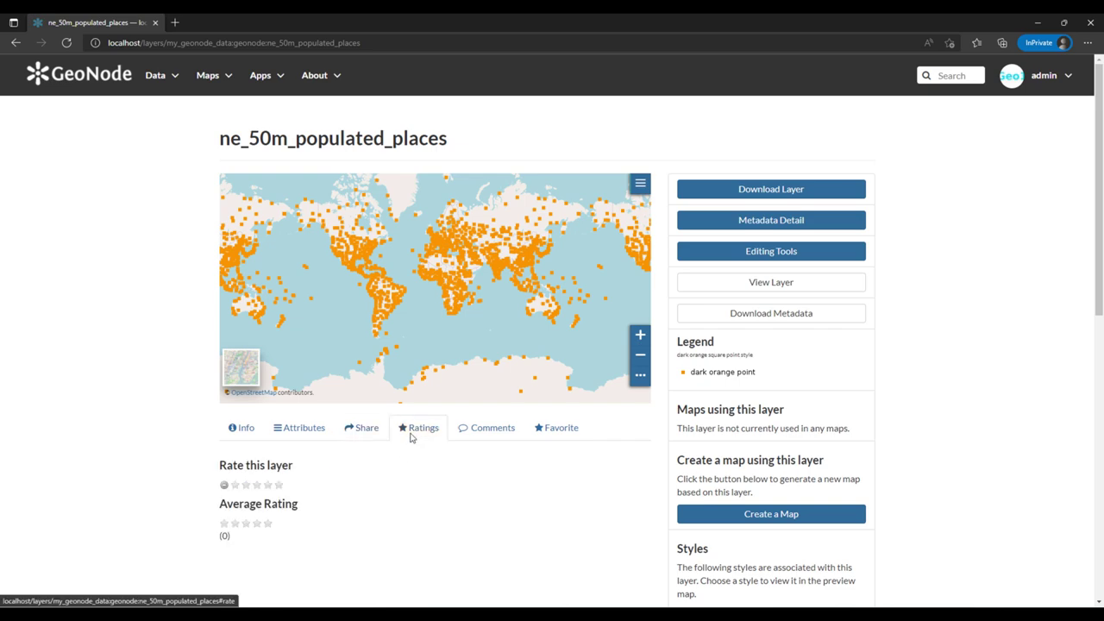
{"action": "left_click", "coordinate": [492, 429]}
{"action": "left_click", "coordinate": [559, 429]}
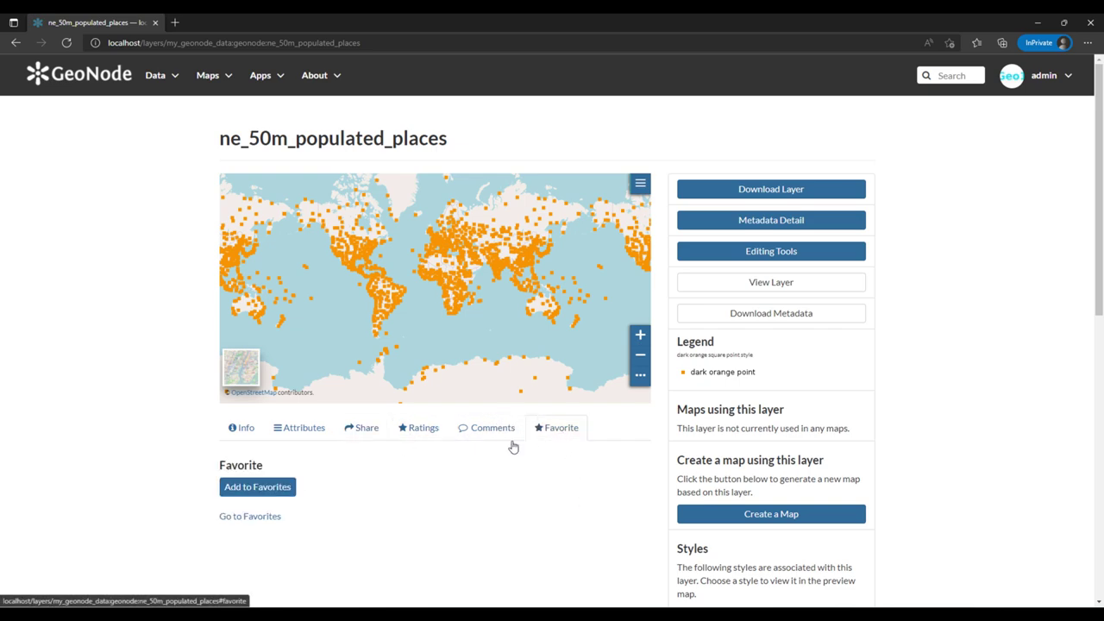
- Review the image and data download formats offered for the populated places layer, then close the Download Layer dialog
{"action": "left_click", "coordinate": [767, 195]}
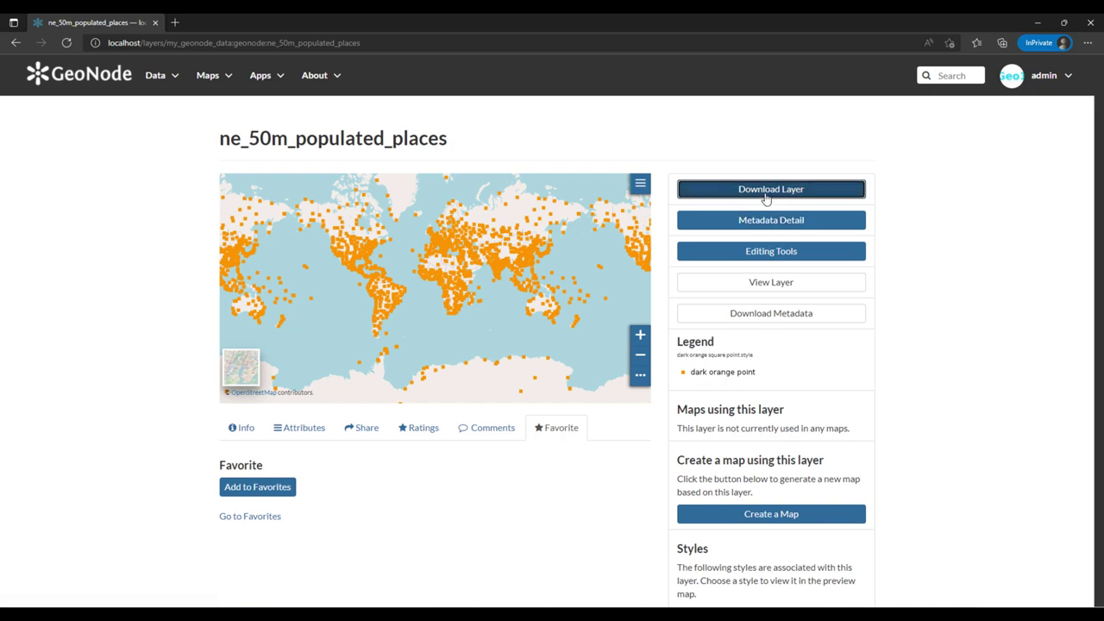
{"action": "left_click", "coordinate": [451, 131]}
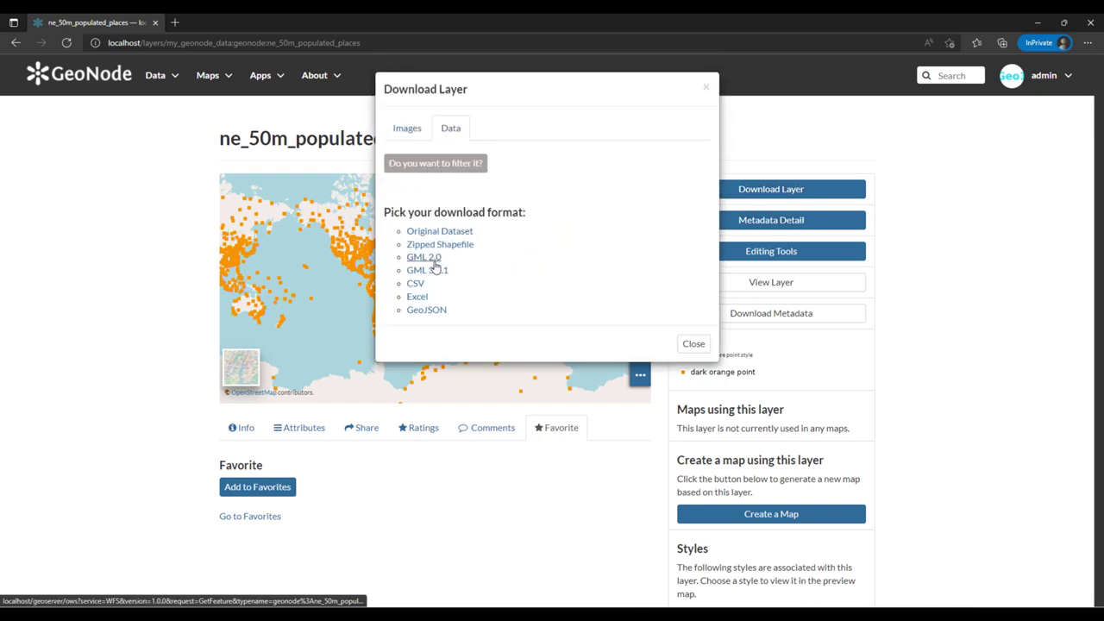
{"action": "left_click", "coordinate": [426, 135]}
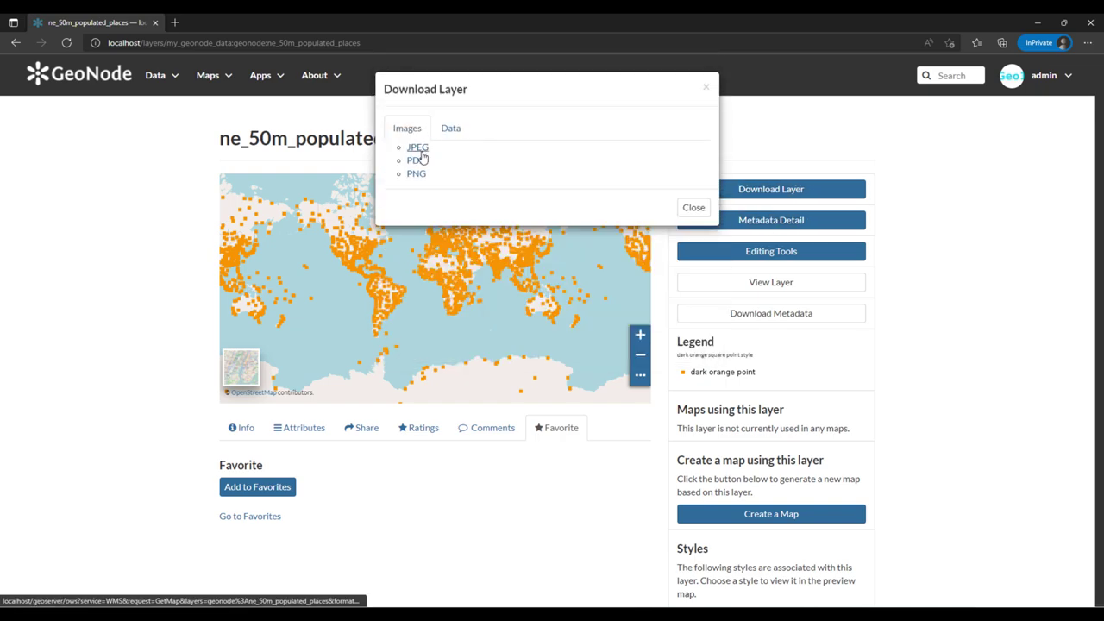
{"action": "left_click", "coordinate": [449, 134]}
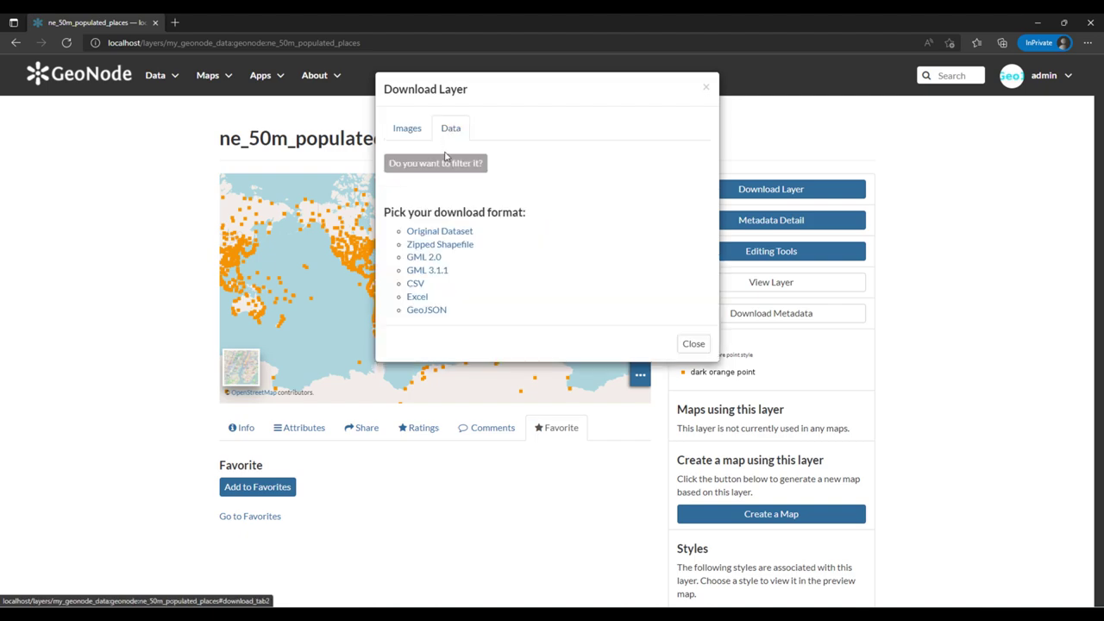
{"action": "left_click", "coordinate": [695, 345]}
- Open the metadata details of the ne_50m_populated_places layer and read through them
{"action": "left_click", "coordinate": [763, 226]}
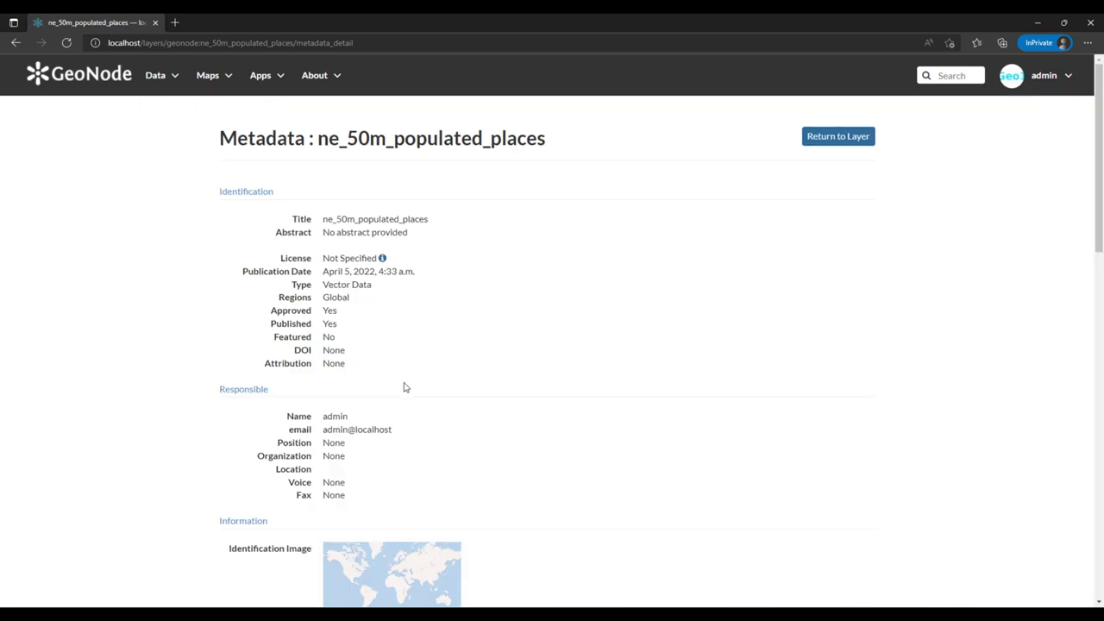
{"action": "scroll", "coordinate": [388, 386], "scroll_direction": "down", "scroll_amount": 15}
{"action": "scroll", "coordinate": [470, 396], "scroll_direction": "up", "scroll_amount": 15}
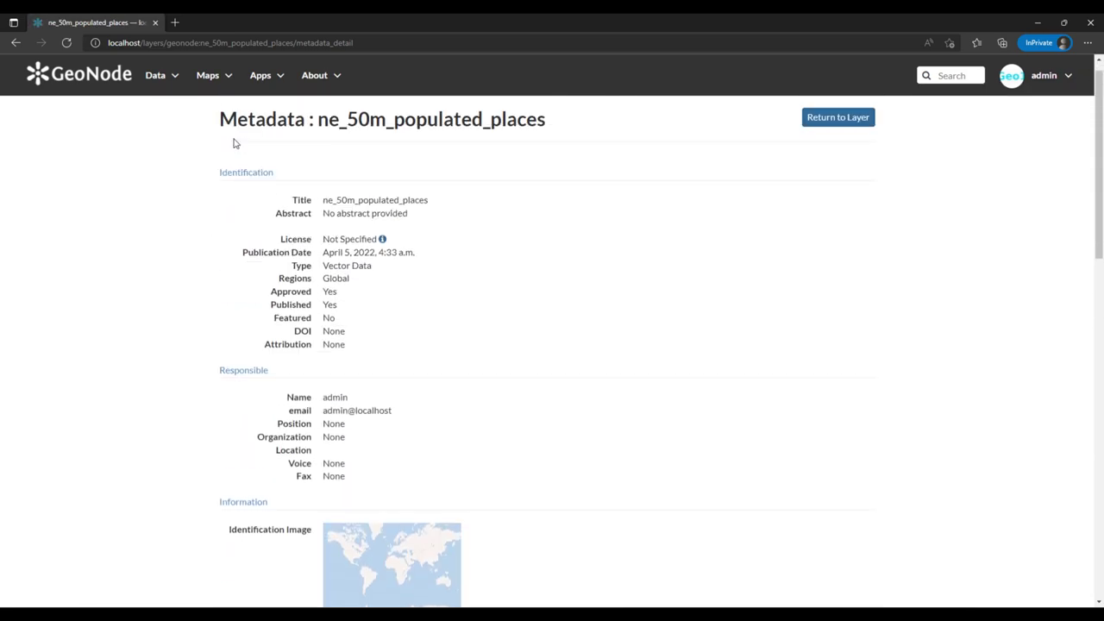
- Leave the metadata page for the list of layers and open the Upload Layers page
{"action": "left_click", "coordinate": [153, 76]}
{"action": "left_click", "coordinate": [158, 106]}
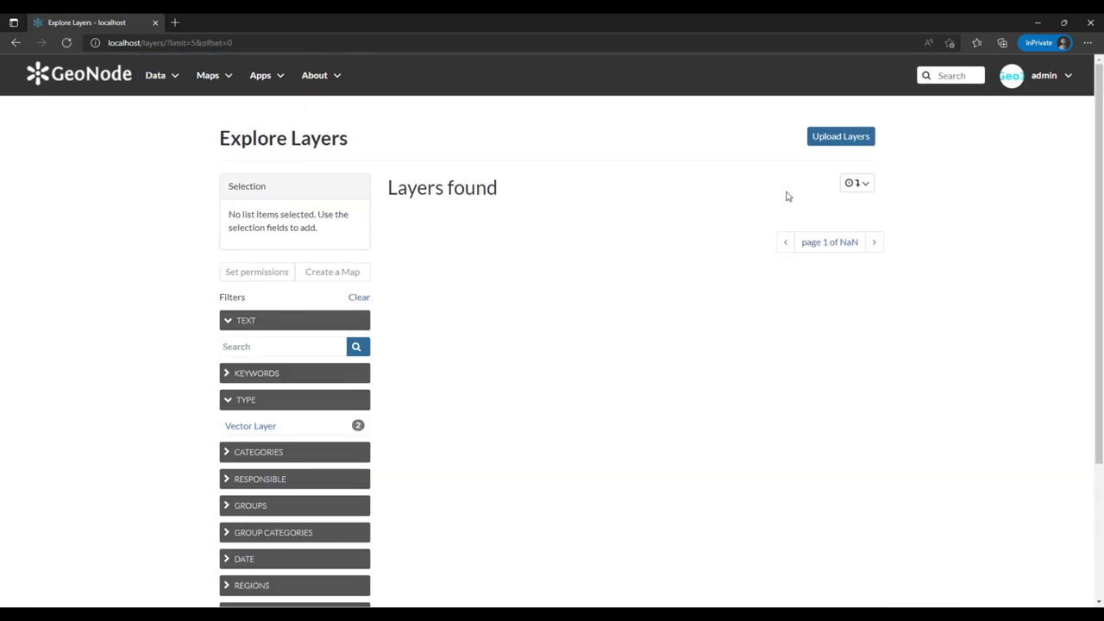
{"action": "left_click", "coordinate": [838, 140]}
- Choose the ne_10m_rivers_lake_centerlines .cpg, .dbf, .prj, .shp and .shx files from the river_lake_centerline folder for upload
{"action": "left_click", "coordinate": [251, 305]}
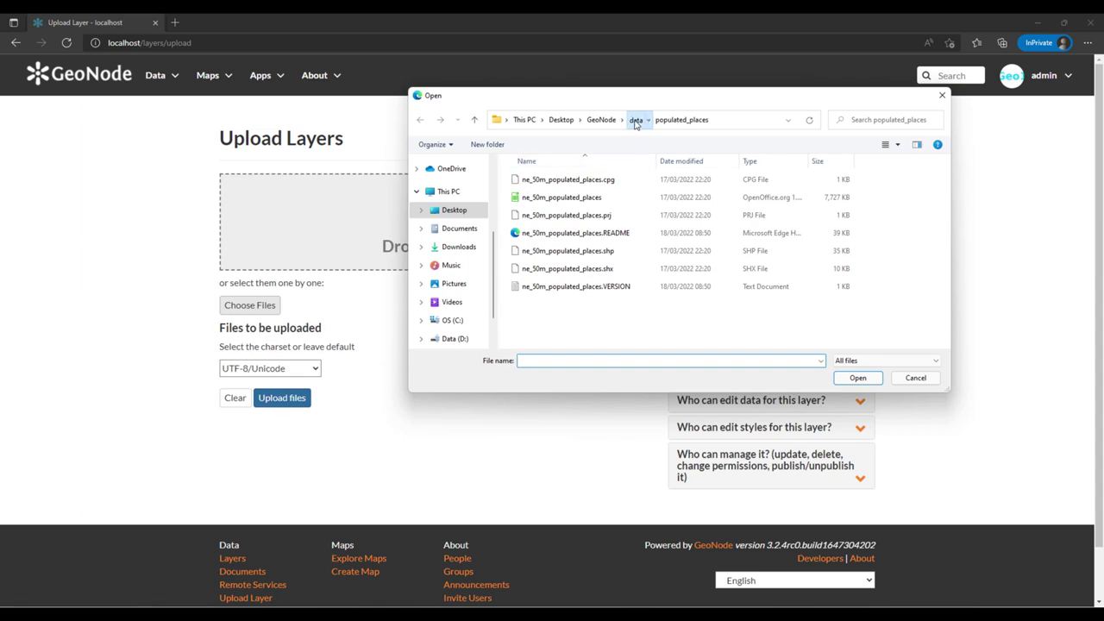
{"action": "left_click", "coordinate": [636, 121]}
{"action": "double_click", "coordinate": [552, 232]}
{"action": "left_click", "coordinate": [543, 181]}
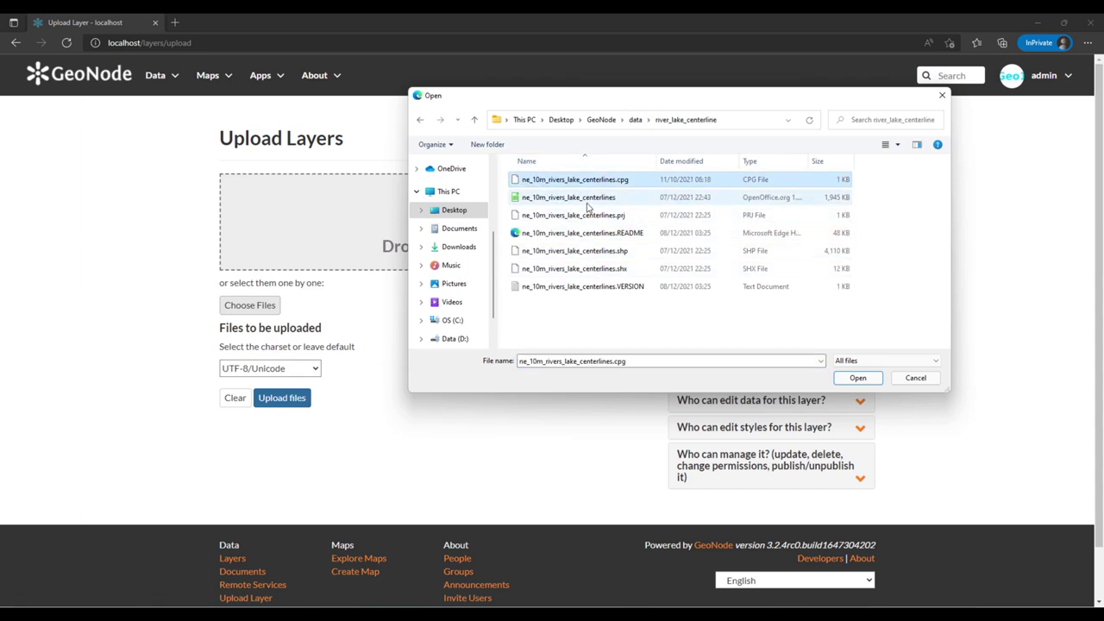
{"action": "left_click", "coordinate": [569, 198], "text": "ctrl"}
{"action": "left_click", "coordinate": [574, 215], "text": "ctrl"}
{"action": "left_click", "coordinate": [574, 250], "text": "ctrl"}
{"action": "left_click", "coordinate": [574, 269], "text": "ctrl"}
{"action": "left_click", "coordinate": [857, 378]}
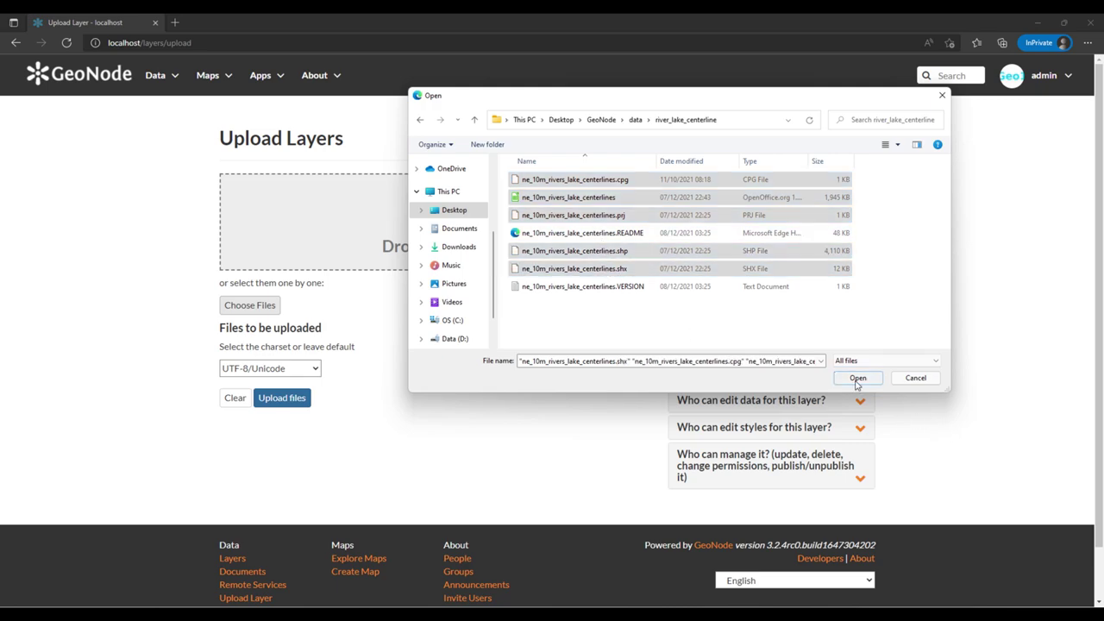
- Upload the ne_10m_rivers_lake_centerlines shapefile with the default UTF-8/Unicode charset and check its upload progress
{"action": "scroll", "coordinate": [525, 501], "scroll_direction": "down", "scroll_amount": 5}
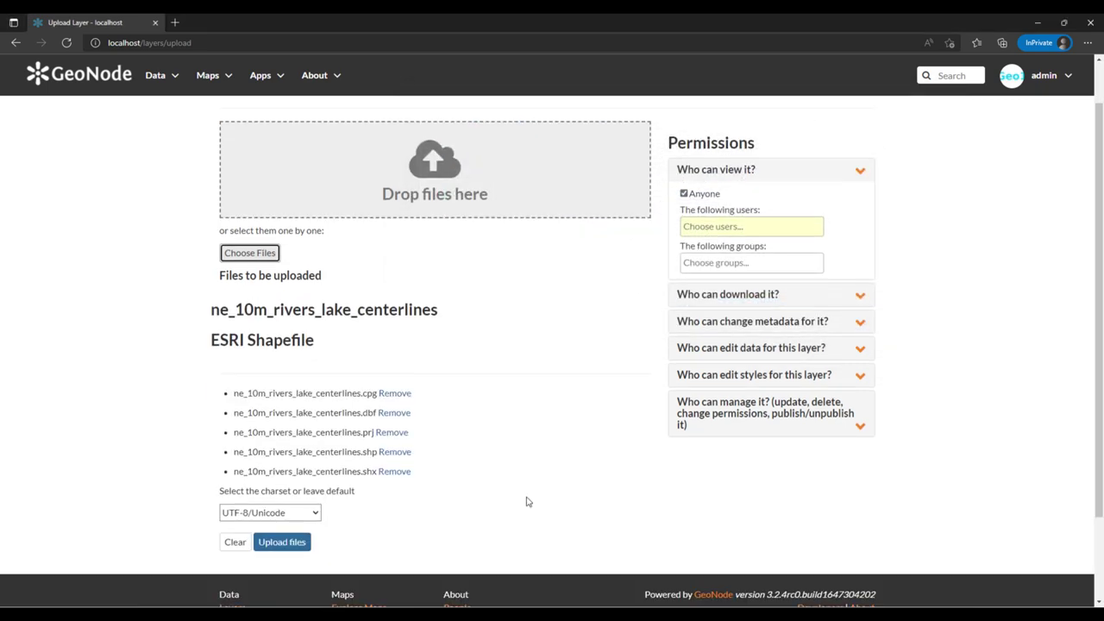
{"action": "left_click", "coordinate": [297, 440]}
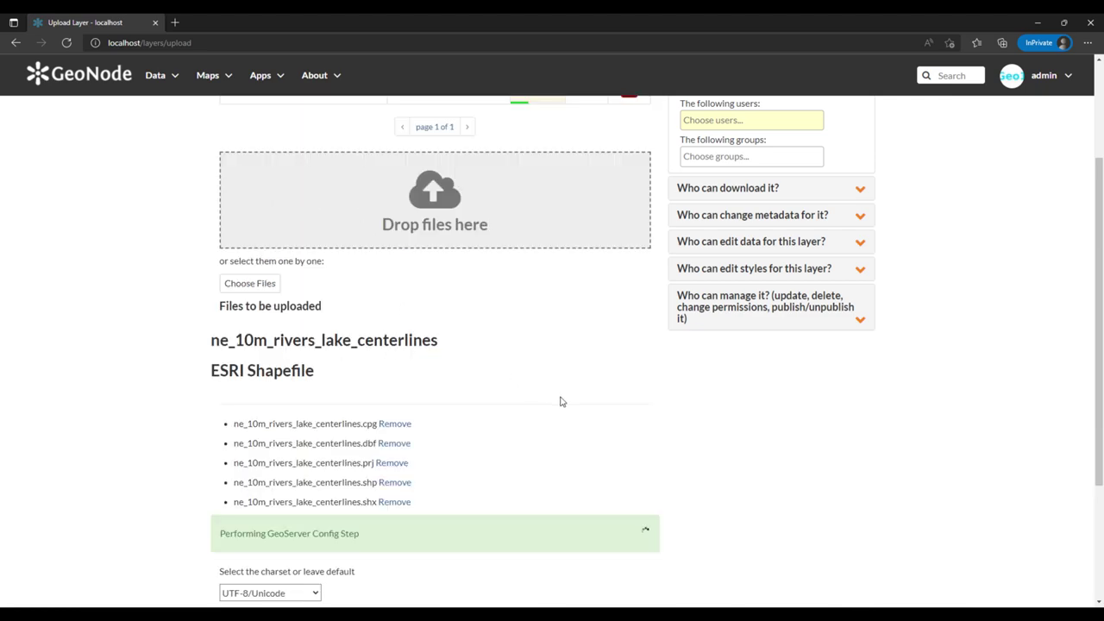
{"action": "left_click_drag", "start_coordinate": [216, 389], "coordinate": [333, 348]}
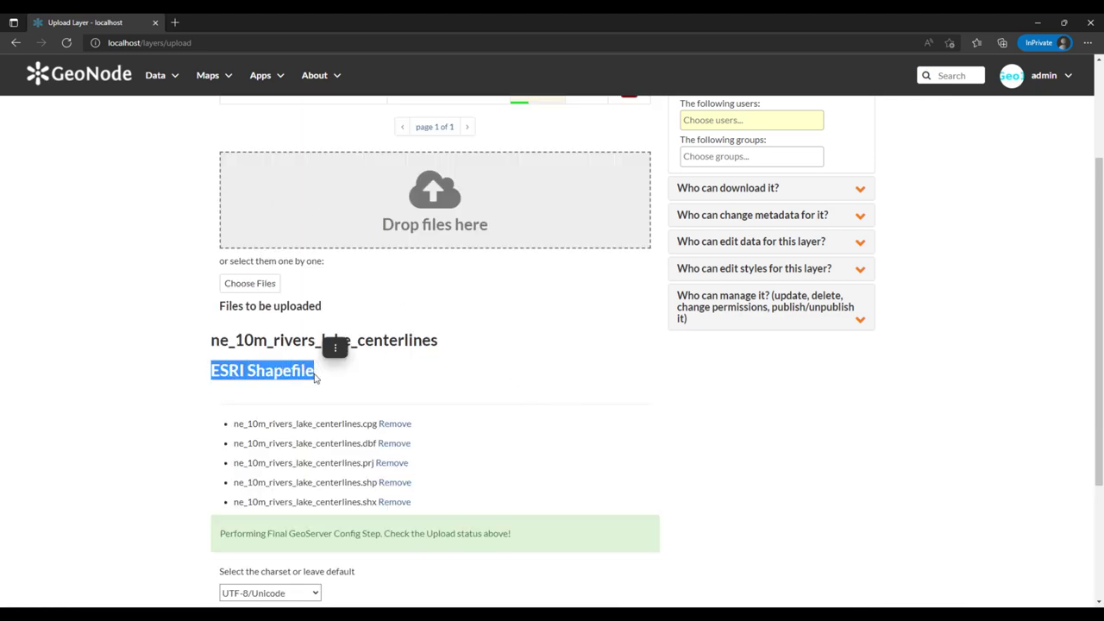
{"action": "left_click_drag", "start_coordinate": [207, 380], "coordinate": [325, 374]}
{"action": "scroll", "coordinate": [715, 460], "scroll_direction": "up", "scroll_amount": 2}
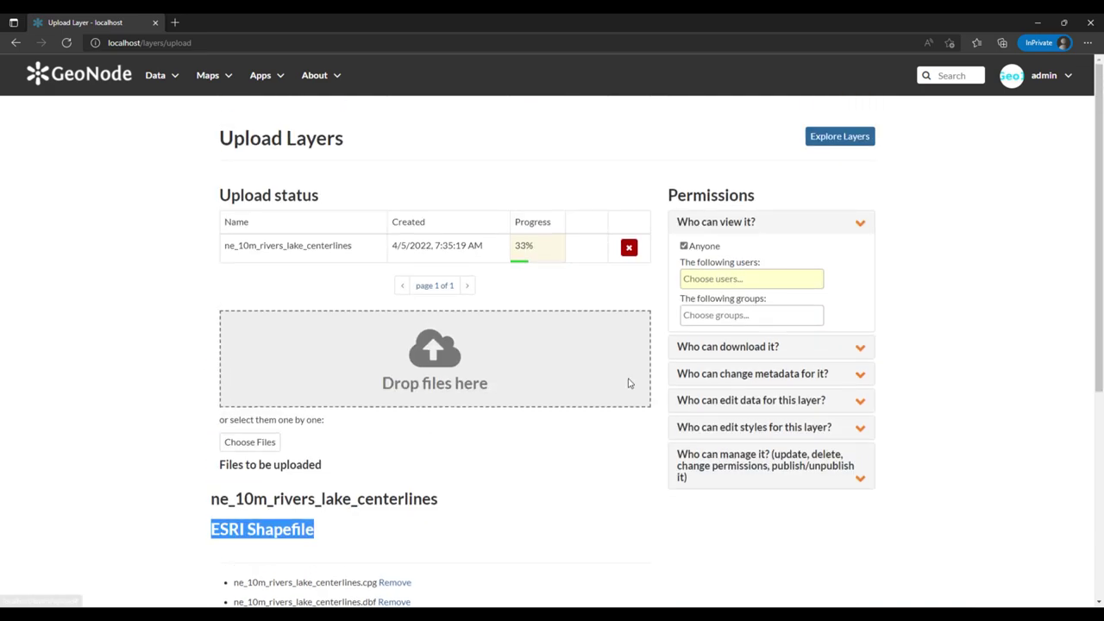
{"action": "left_click", "coordinate": [516, 263]}
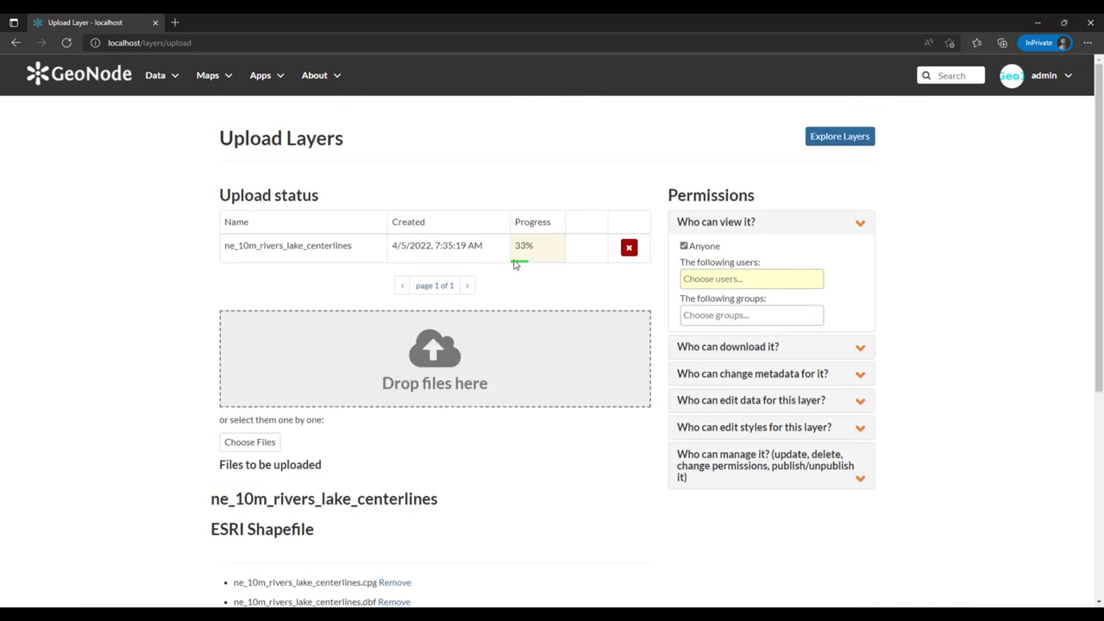
- Open the list of layers and go to the ne_10m_rivers_lake_centerlines layer page
{"action": "mouse_move", "coordinate": [159, 82]}
{"action": "left_click", "coordinate": [164, 109]}
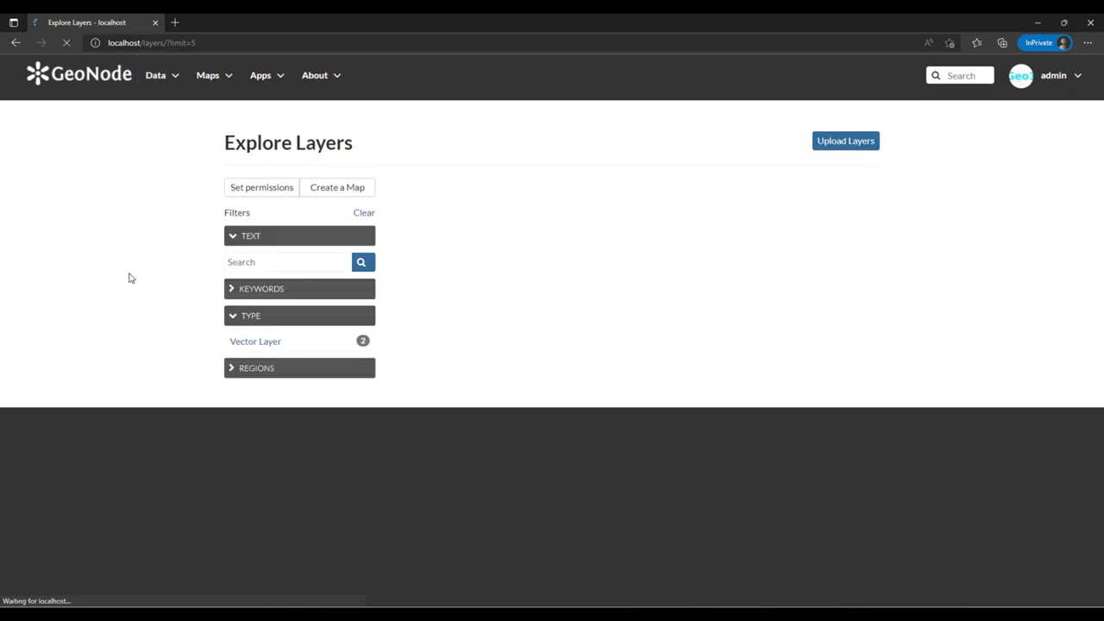
{"action": "scroll", "coordinate": [855, 427], "scroll_direction": "down", "scroll_amount": 1}
{"action": "scroll", "coordinate": [774, 387], "scroll_direction": "up", "scroll_amount": 1}
{"action": "left_click", "coordinate": [636, 269]}
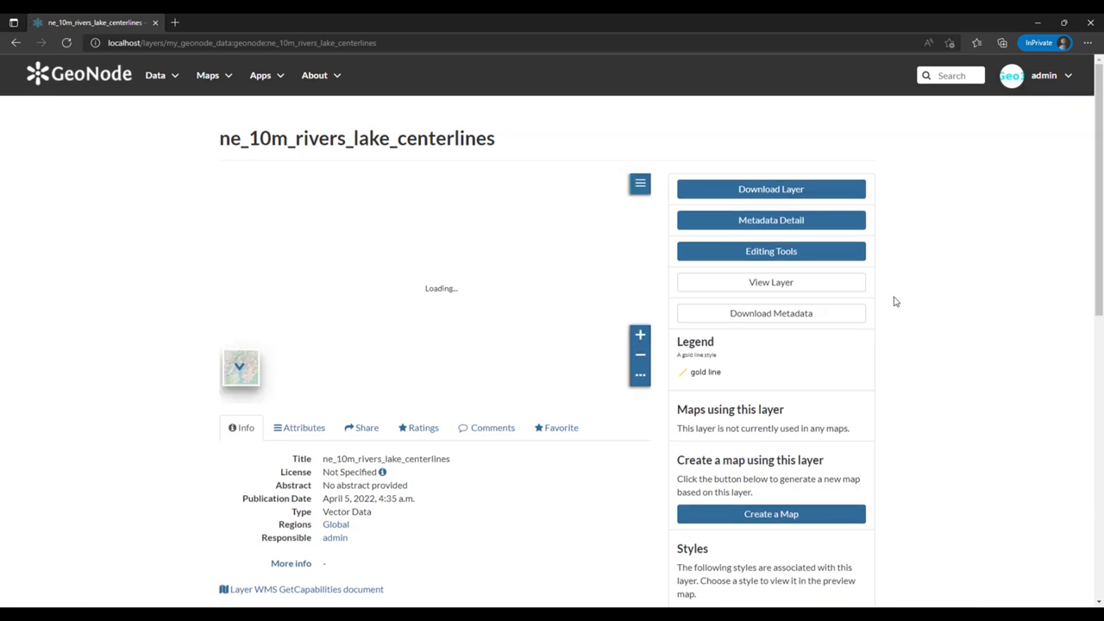
- Query the river east of Thika in Kenya on the preview map, read through its attributes and close the results
{"action": "scroll", "coordinate": [457, 315], "scroll_direction": "up", "scroll_amount": 2}
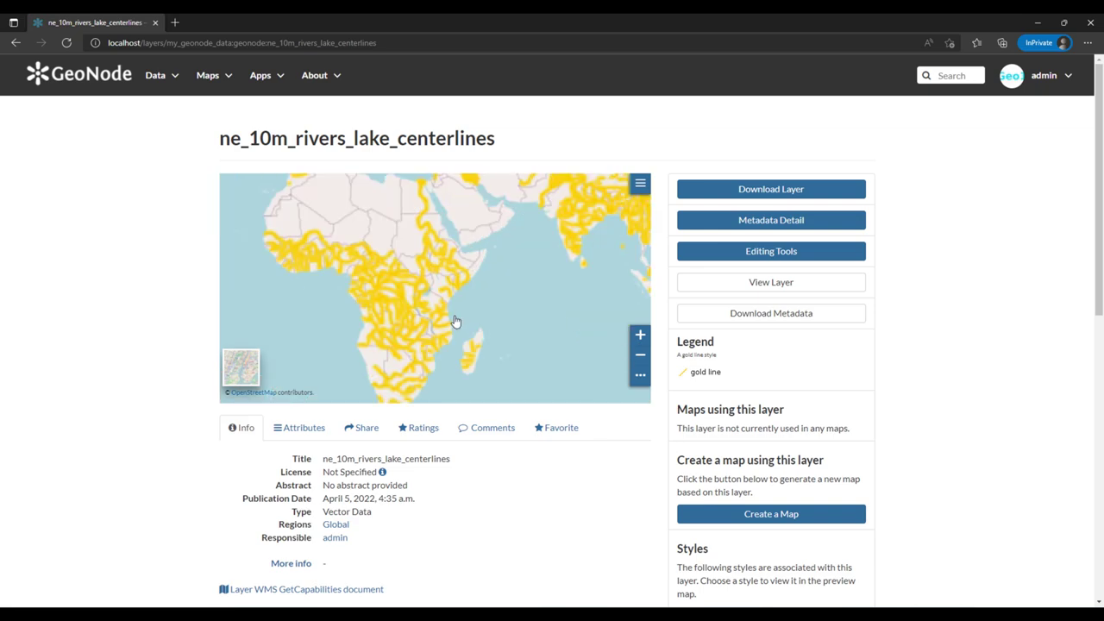
{"action": "scroll", "coordinate": [505, 290], "scroll_direction": "up", "scroll_amount": 1}
{"action": "scroll", "coordinate": [505, 290], "scroll_direction": "up", "scroll_amount": 3}
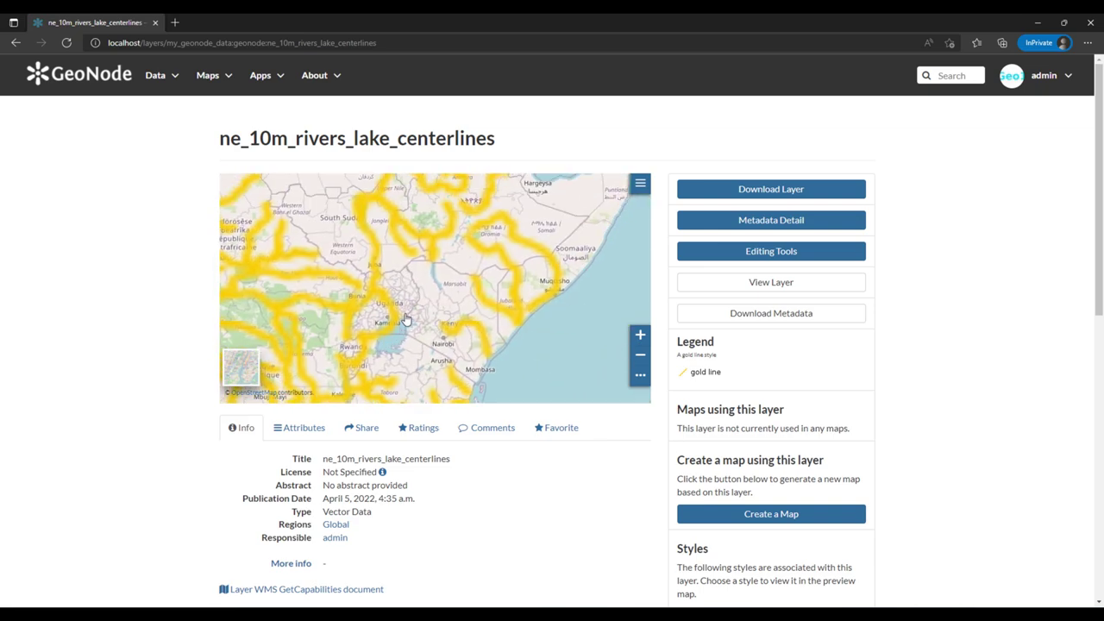
{"action": "left_click_drag", "start_coordinate": [424, 307], "coordinate": [384, 251]}
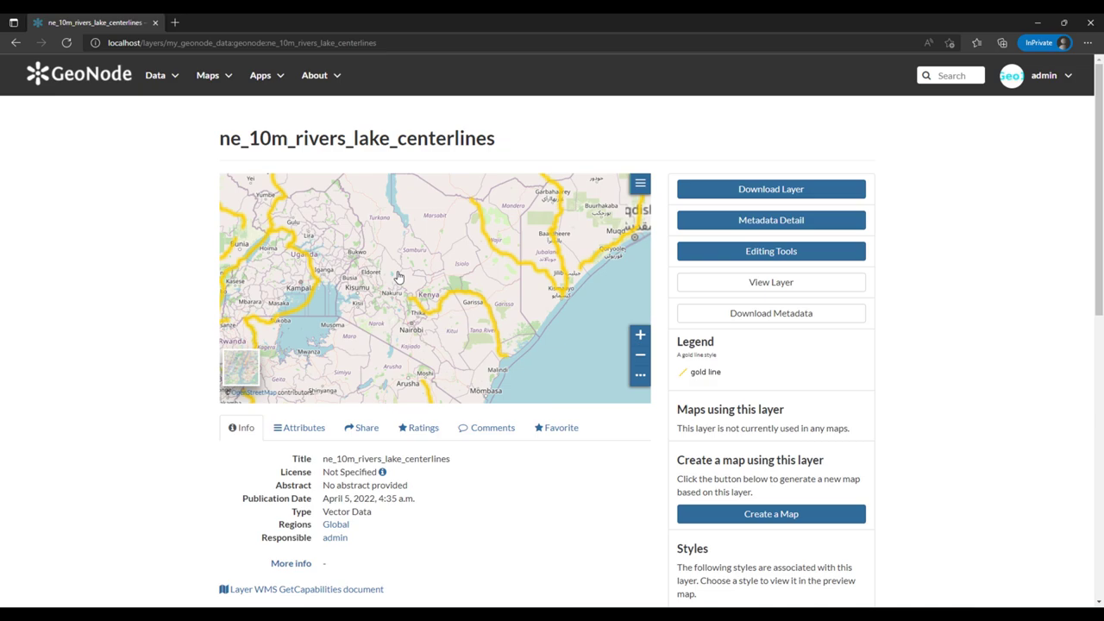
{"action": "left_click", "coordinate": [473, 299]}
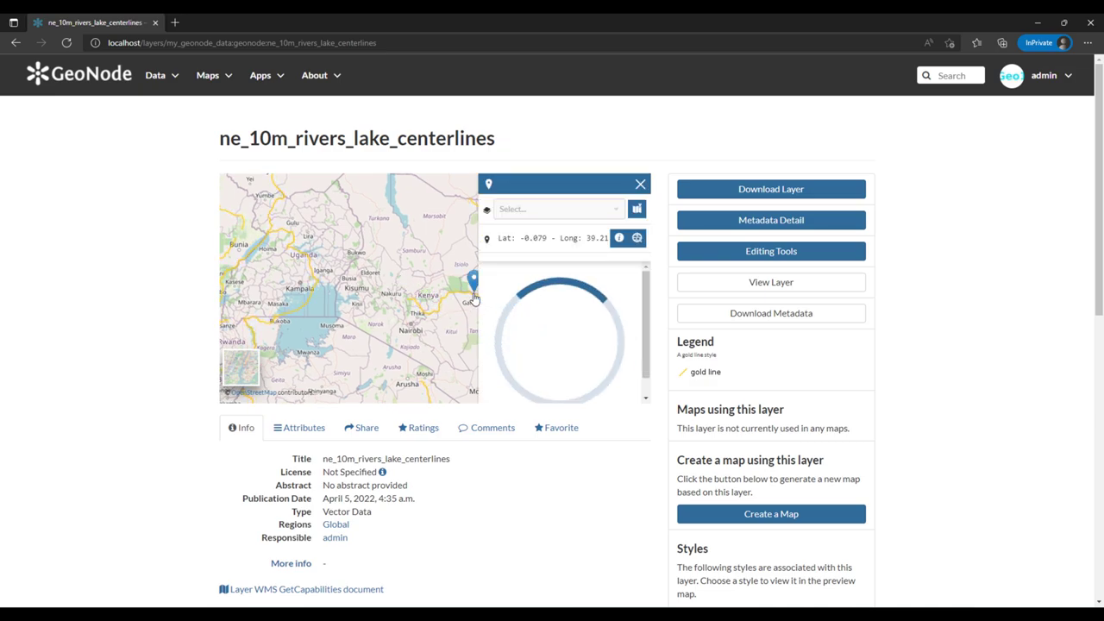
{"action": "scroll", "coordinate": [560, 321], "scroll_direction": "down", "scroll_amount": 3}
{"action": "scroll", "coordinate": [559, 321], "scroll_direction": "down", "scroll_amount": 3}
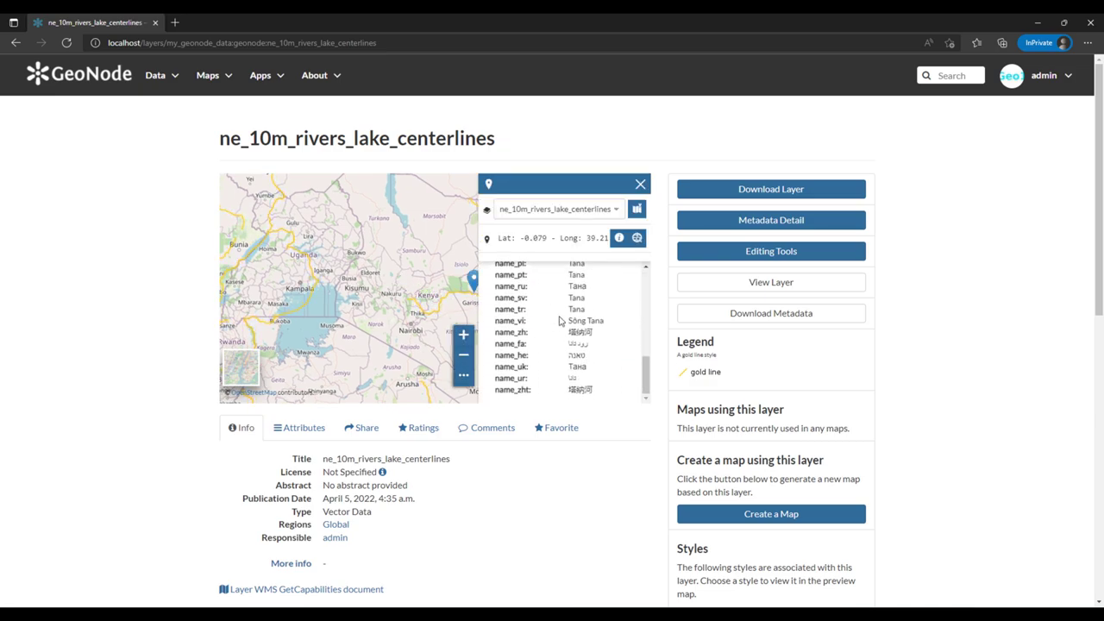
{"action": "left_click", "coordinate": [641, 186]}
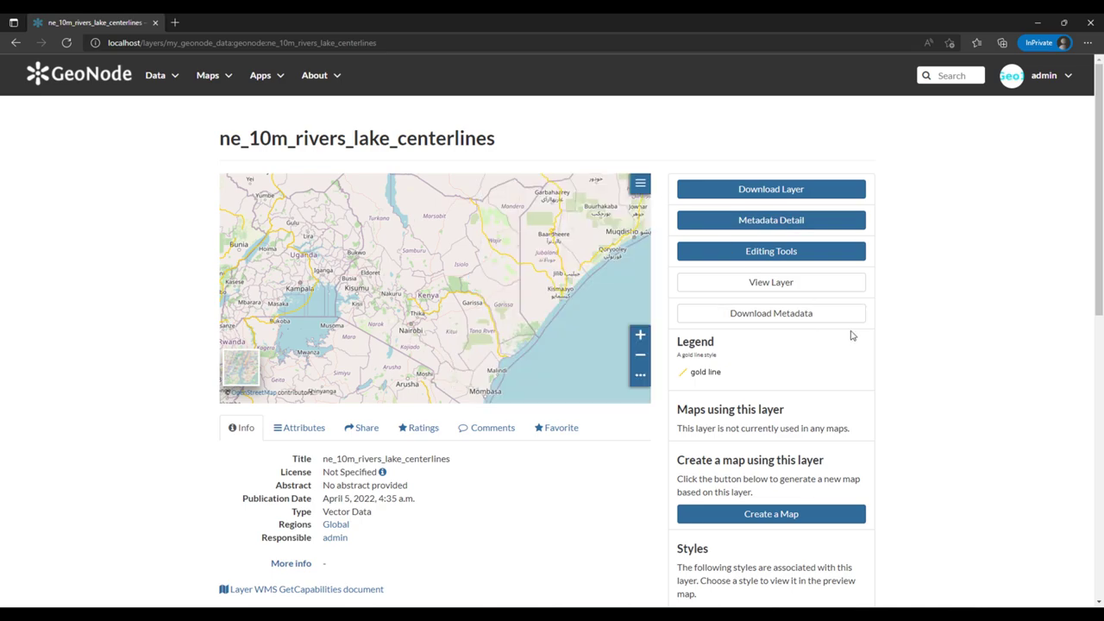
- Examine the info and the attribute list of the ne_10m_rivers_lake_centerlines layer
{"action": "scroll", "coordinate": [985, 393], "scroll_direction": "down", "scroll_amount": 3}
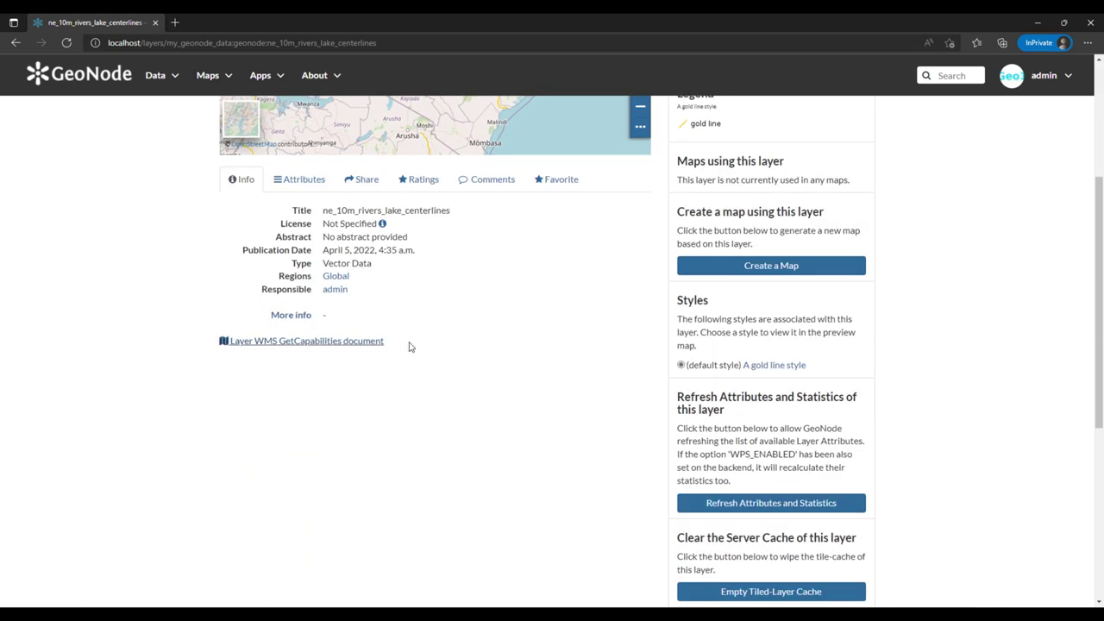
{"action": "scroll", "coordinate": [410, 347], "scroll_direction": "up", "scroll_amount": 3}
{"action": "left_click", "coordinate": [293, 345]}
{"action": "scroll", "coordinate": [138, 409], "scroll_direction": "down", "scroll_amount": 3}
{"action": "scroll", "coordinate": [326, 252], "scroll_direction": "up", "scroll_amount": 1}
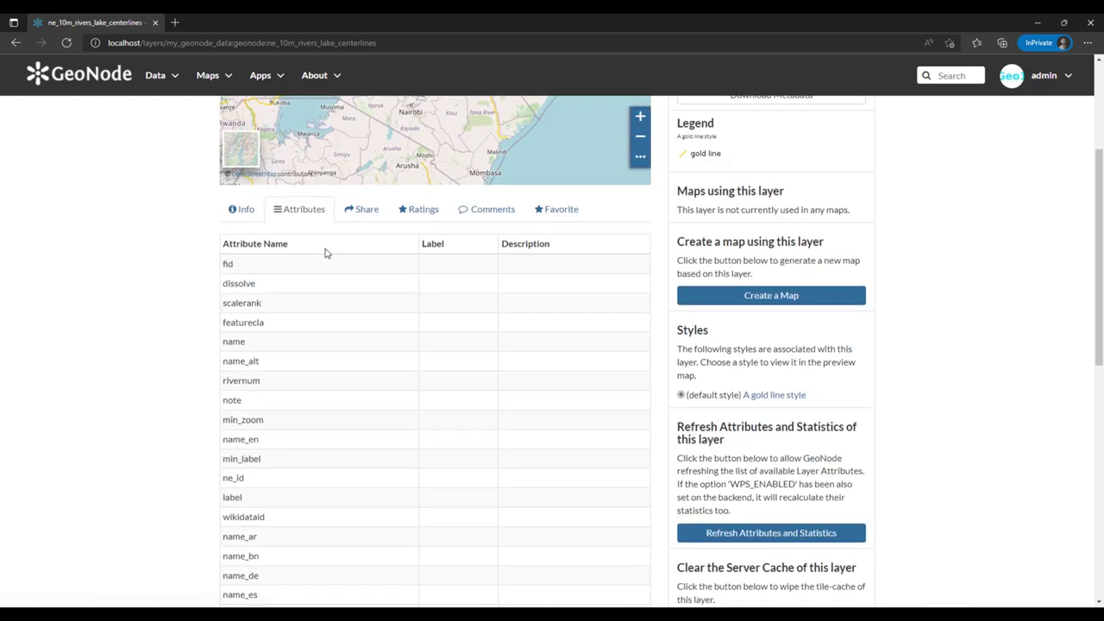
{"action": "scroll", "coordinate": [326, 253], "scroll_direction": "up", "scroll_amount": 3}
- Open the metadata details of the ne_10m_rivers_lake_centerlines layer and read through them, including the projection system
{"action": "left_click", "coordinate": [771, 220]}
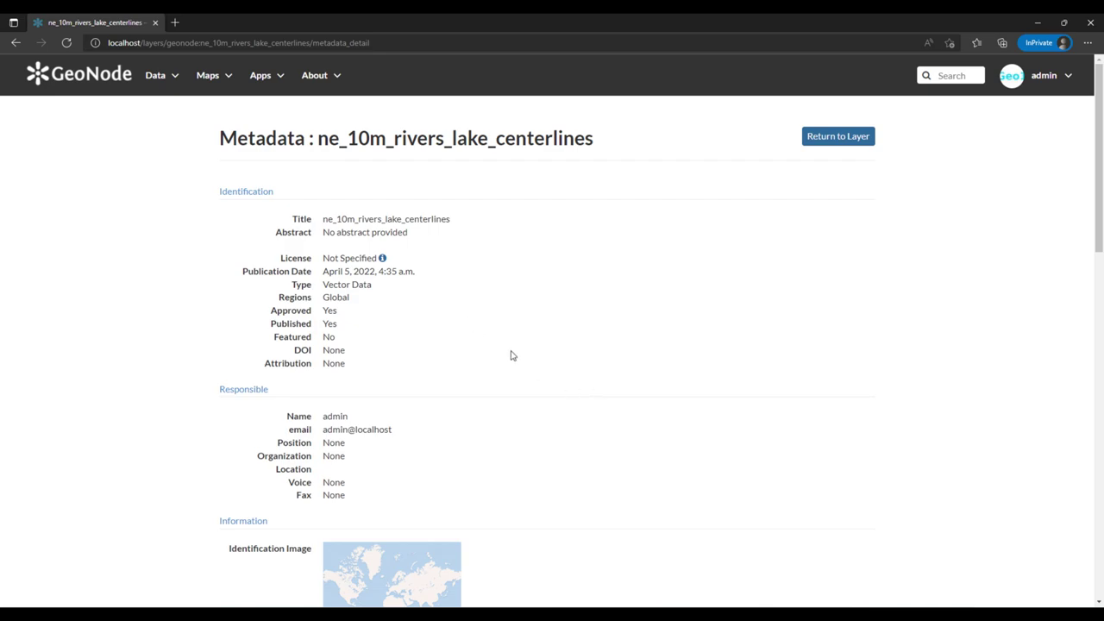
{"action": "scroll", "coordinate": [509, 354], "scroll_direction": "down", "scroll_amount": 7}
{"action": "scroll", "coordinate": [512, 354], "scroll_direction": "up", "scroll_amount": 1}
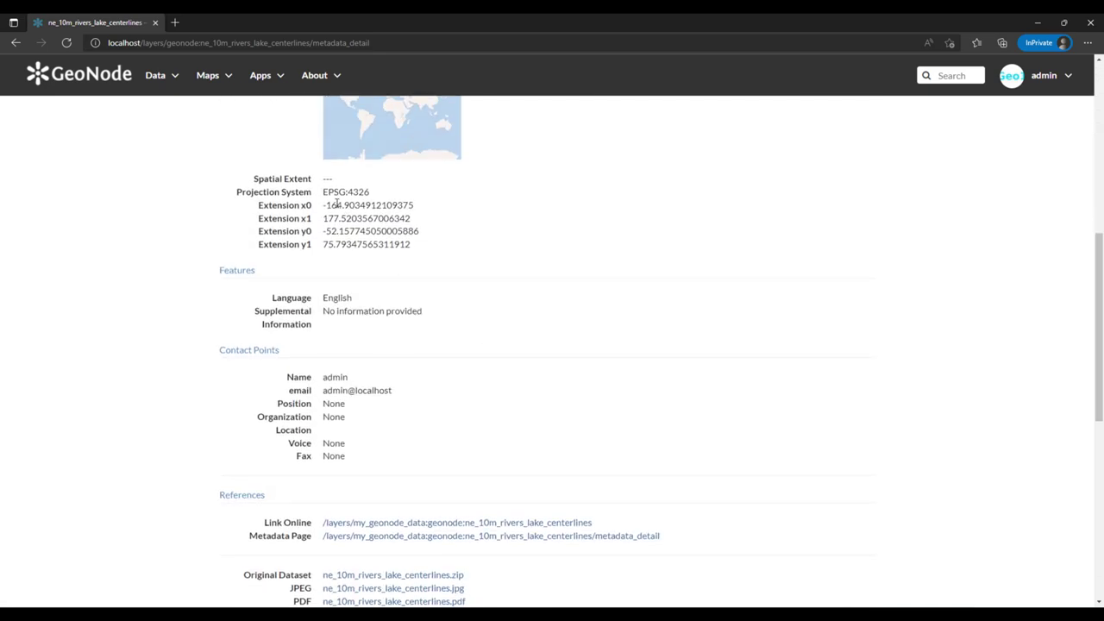
{"action": "left_click", "coordinate": [359, 188]}
{"action": "scroll", "coordinate": [521, 419], "scroll_direction": "down", "scroll_amount": 5}
{"action": "scroll", "coordinate": [521, 420], "scroll_direction": "up", "scroll_amount": 10}
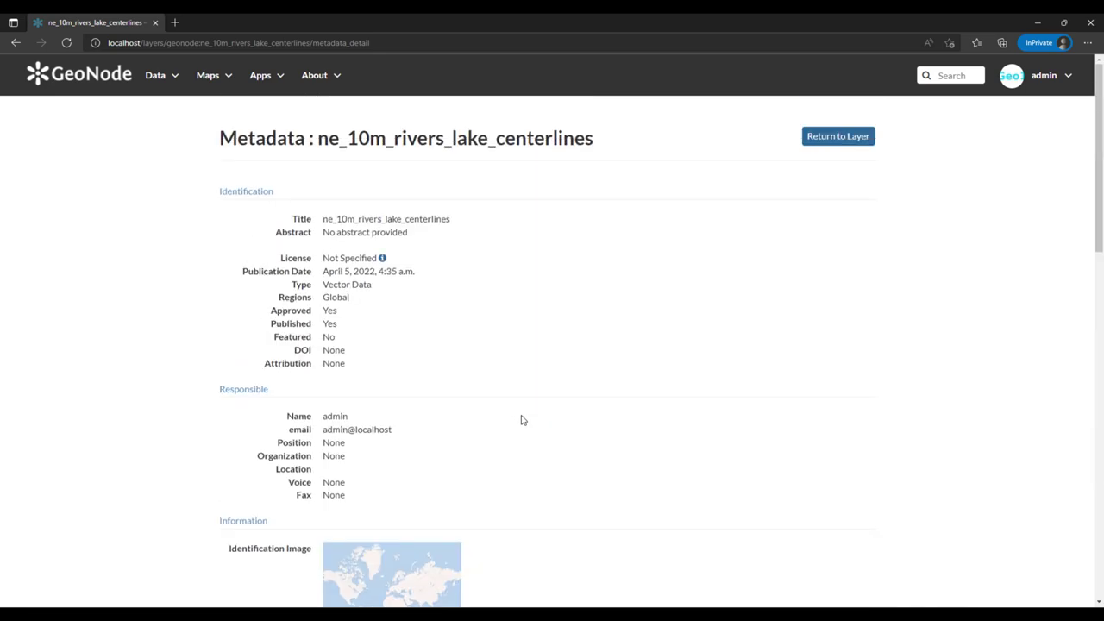
- Go back to the list of layers and open the Upload Layers page
{"action": "left_click", "coordinate": [155, 75]}
{"action": "left_click", "coordinate": [157, 104]}
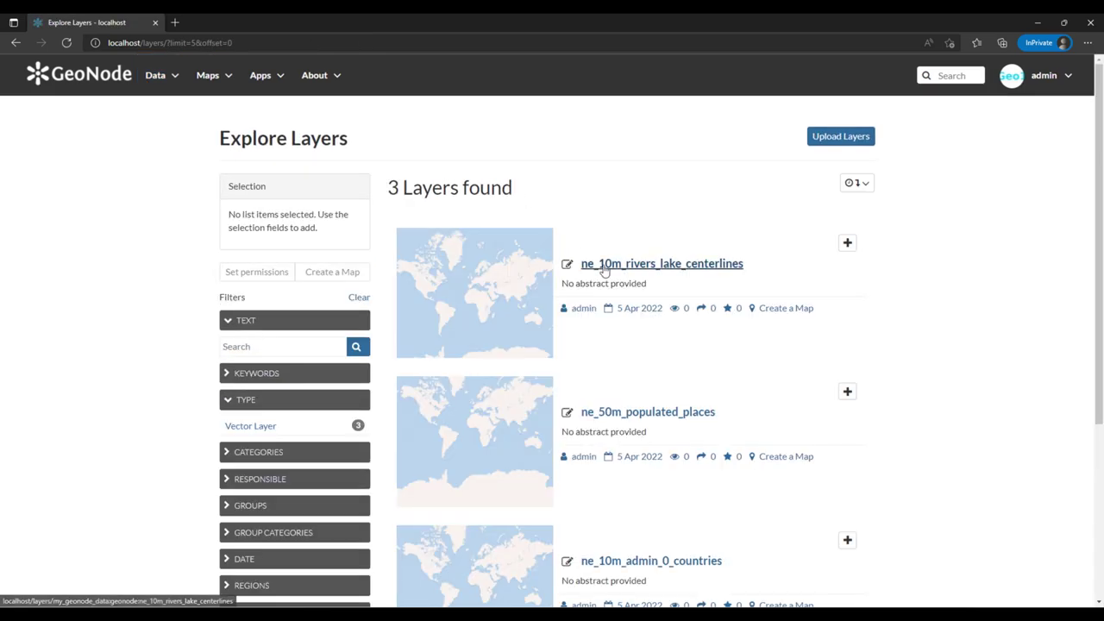
{"action": "left_click", "coordinate": [841, 142]}
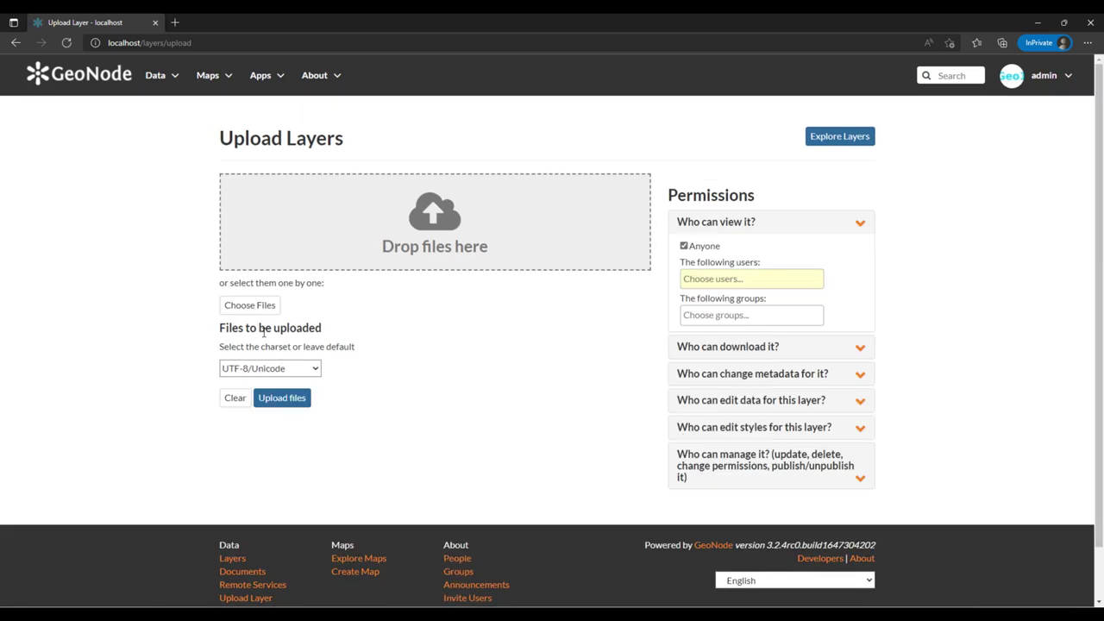
- Choose sample_raster.tif from the raster folder and upload it with the default UTF-8/Unicode charset
{"action": "left_click", "coordinate": [250, 305]}
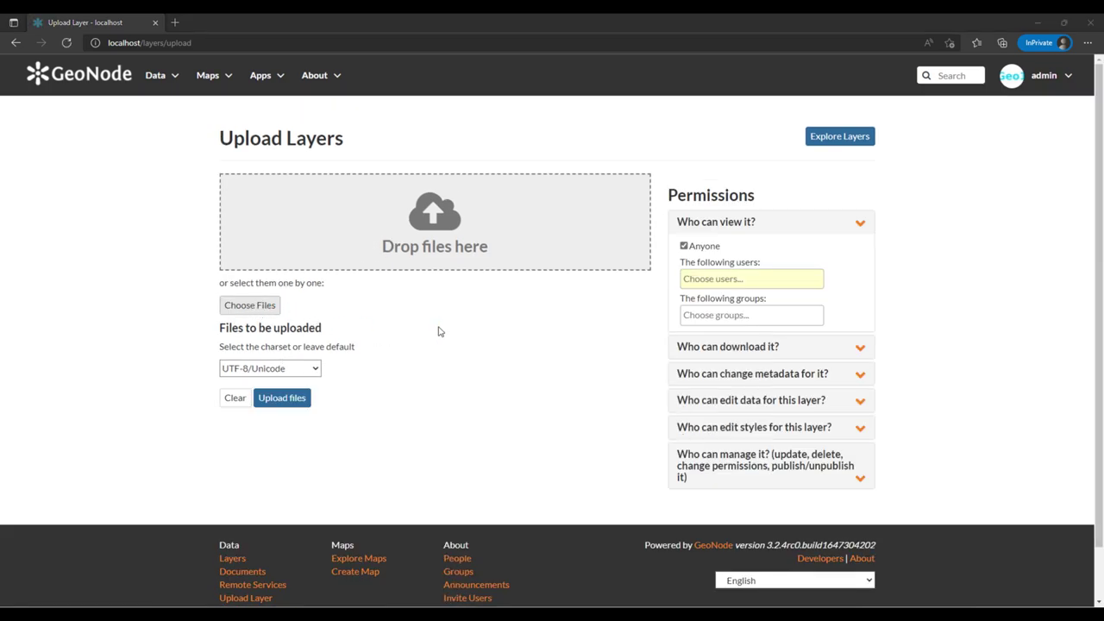
{"action": "left_click", "coordinate": [635, 120]}
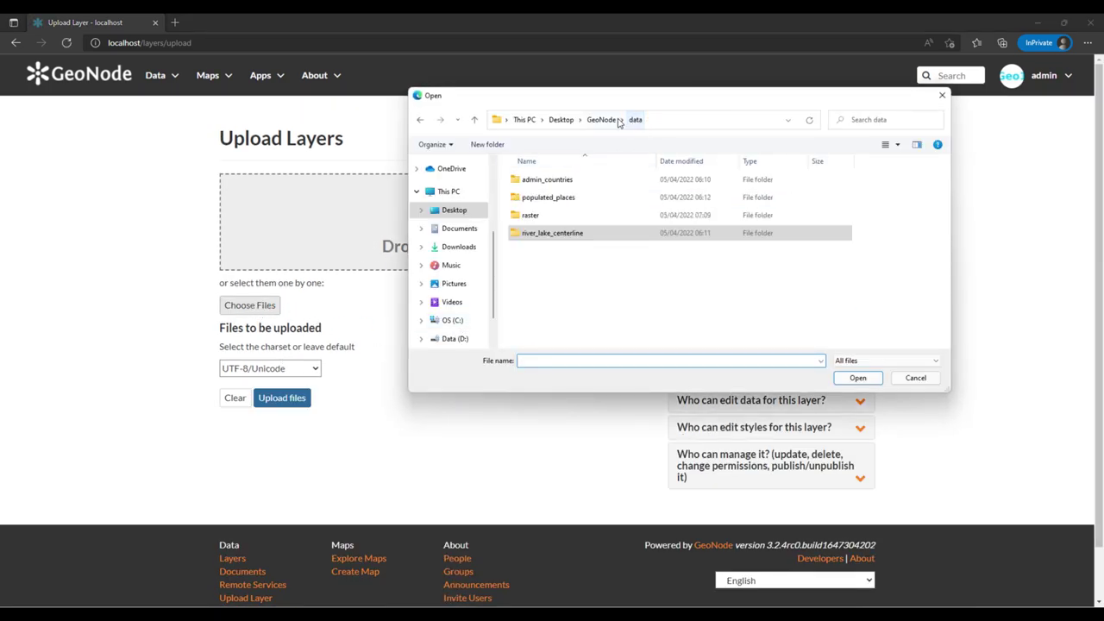
{"action": "double_click", "coordinate": [552, 216]}
{"action": "left_click", "coordinate": [558, 219]}
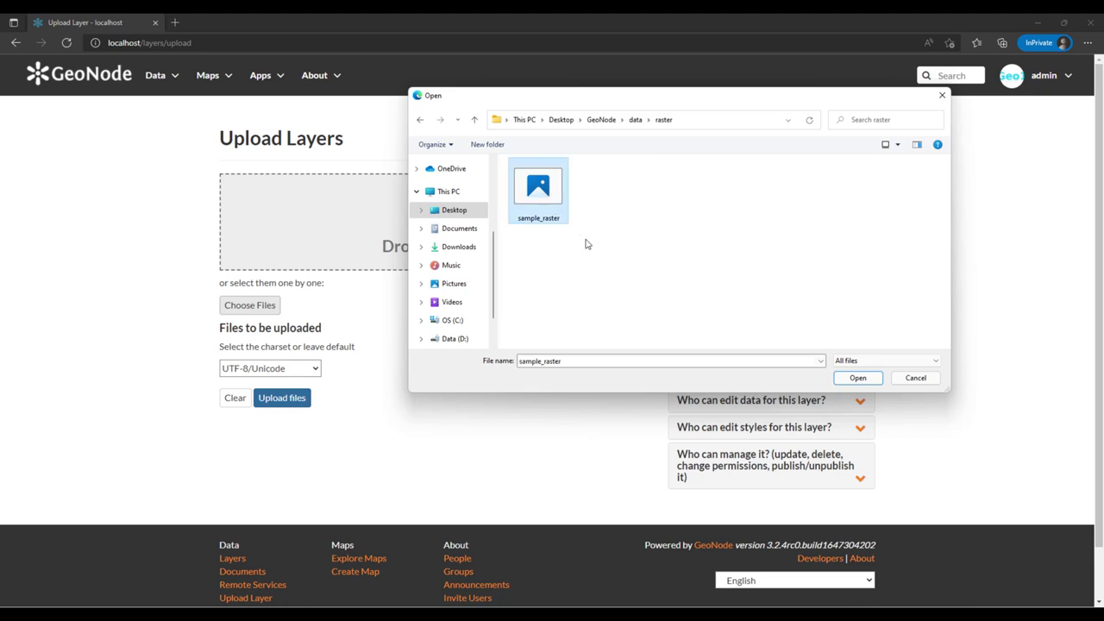
{"action": "left_click", "coordinate": [857, 379]}
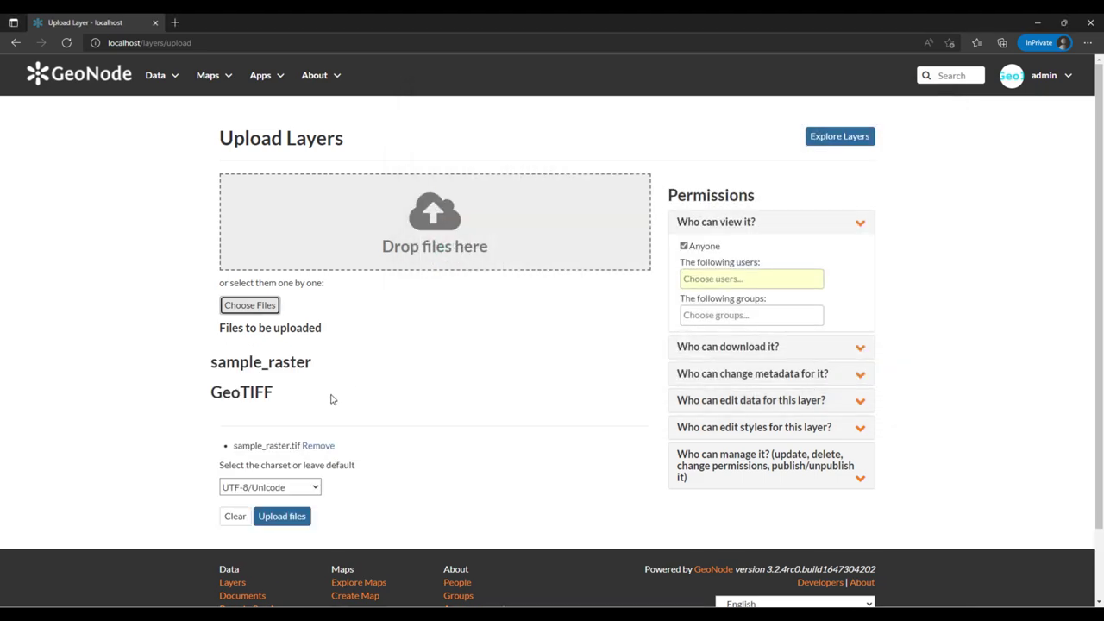
{"action": "scroll", "coordinate": [354, 435], "scroll_direction": "down", "scroll_amount": 1}
{"action": "left_click", "coordinate": [291, 436]}
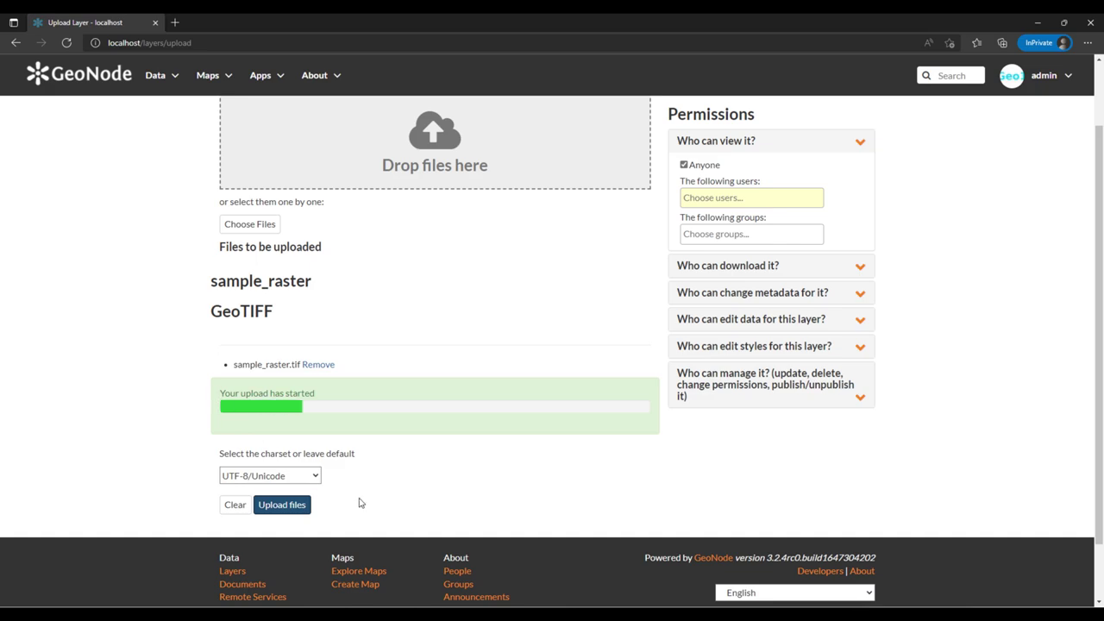
- Switch to File Explorer, find sample_raster in the raster folder under GeoNode data, check its file size and close the window
{"action": "left_click", "coordinate": [475, 607]}
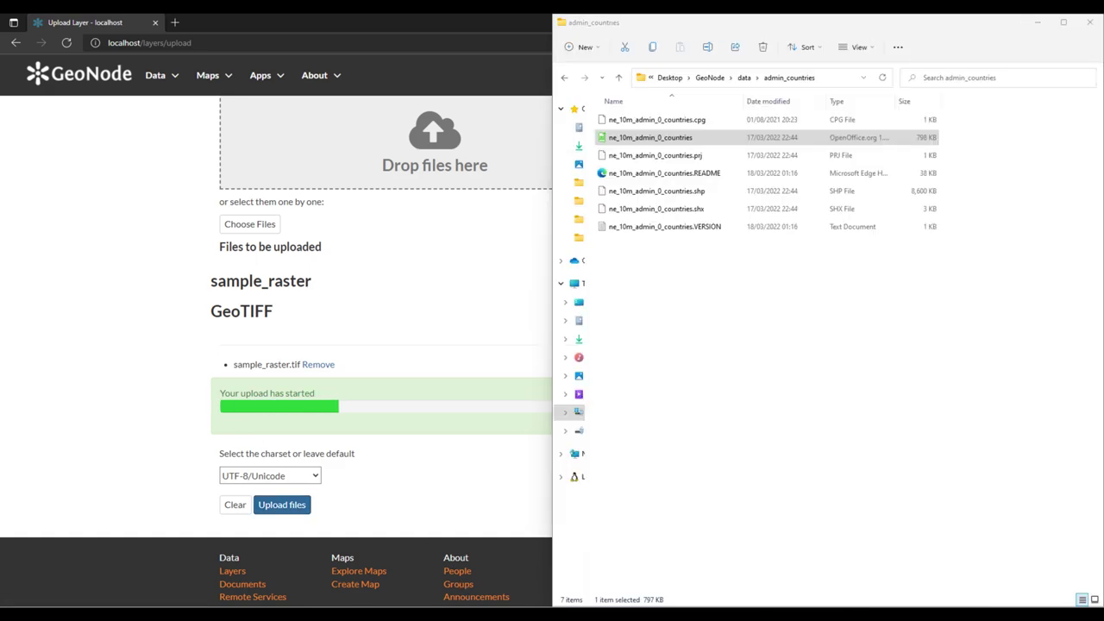
{"action": "left_click", "coordinate": [745, 78]}
{"action": "left_click", "coordinate": [697, 78]}
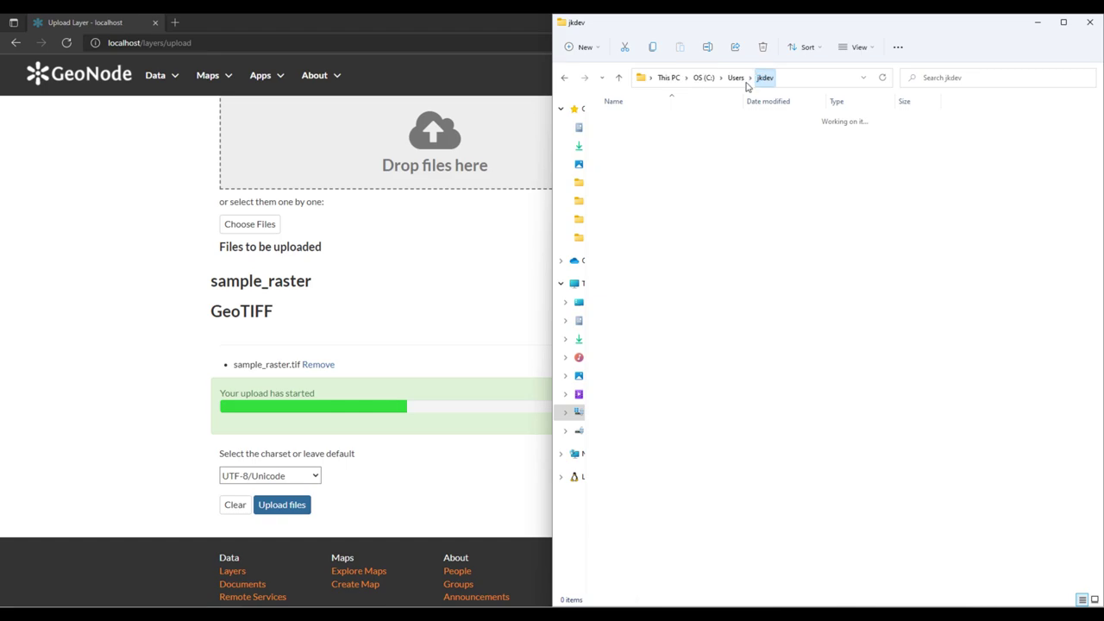
{"action": "left_click", "coordinate": [649, 77]}
{"action": "left_click", "coordinate": [570, 52]}
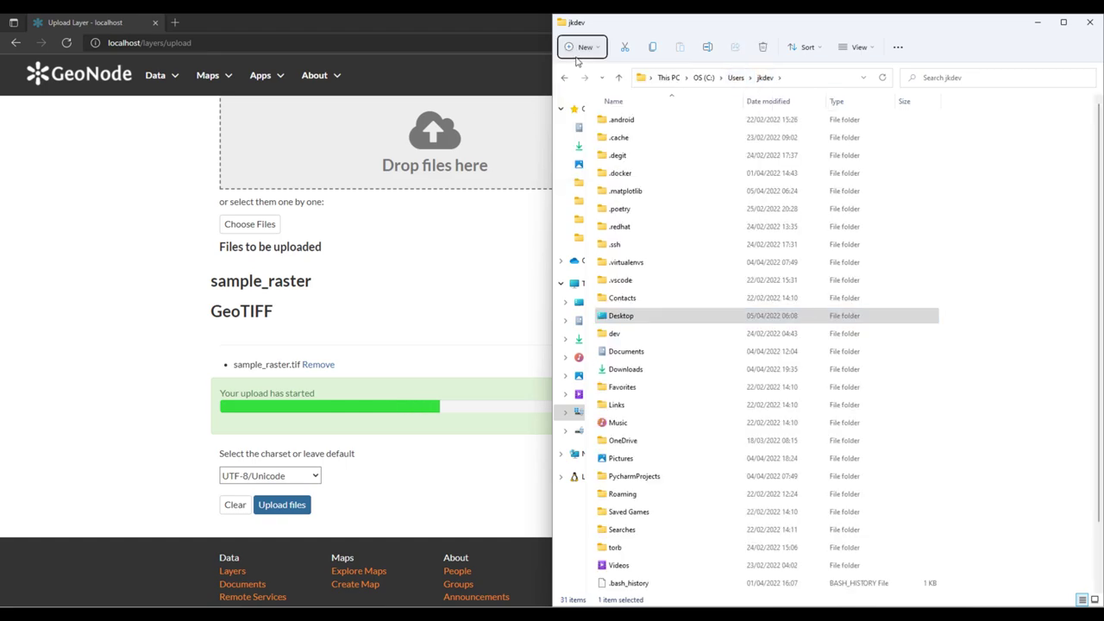
{"action": "left_click", "coordinate": [566, 80]}
{"action": "double_click", "coordinate": [673, 169]}
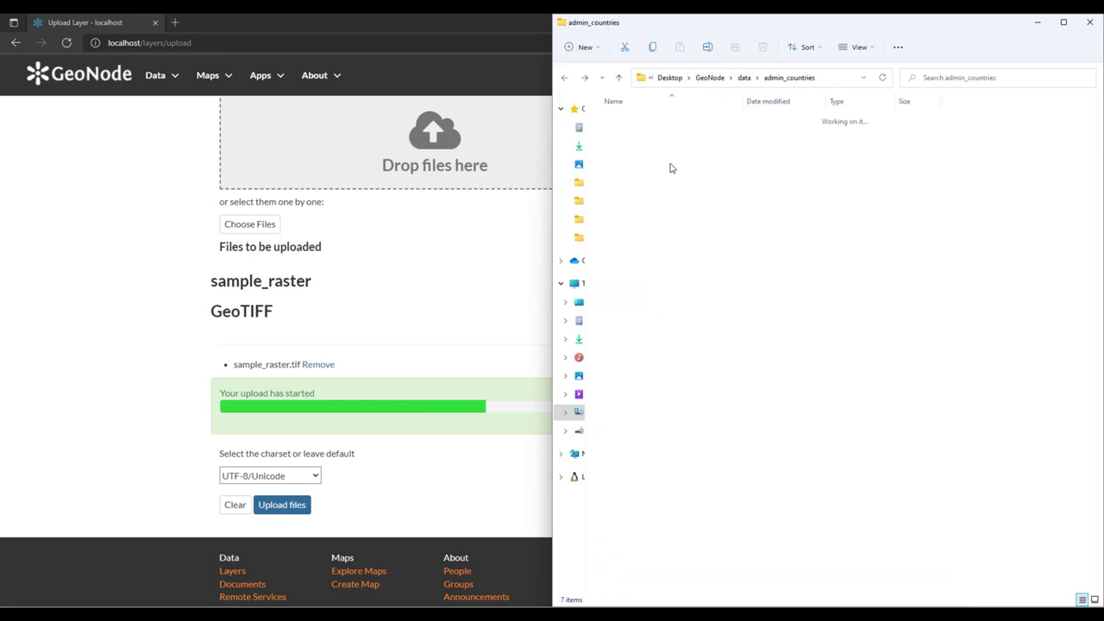
{"action": "left_click", "coordinate": [747, 80]}
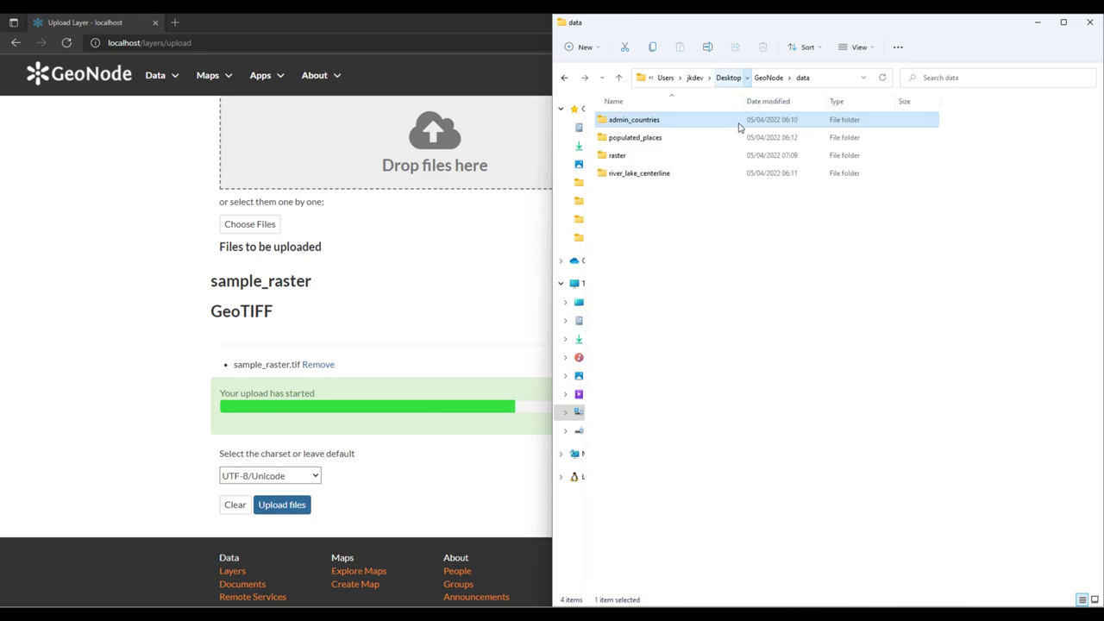
{"action": "double_click", "coordinate": [618, 152]}
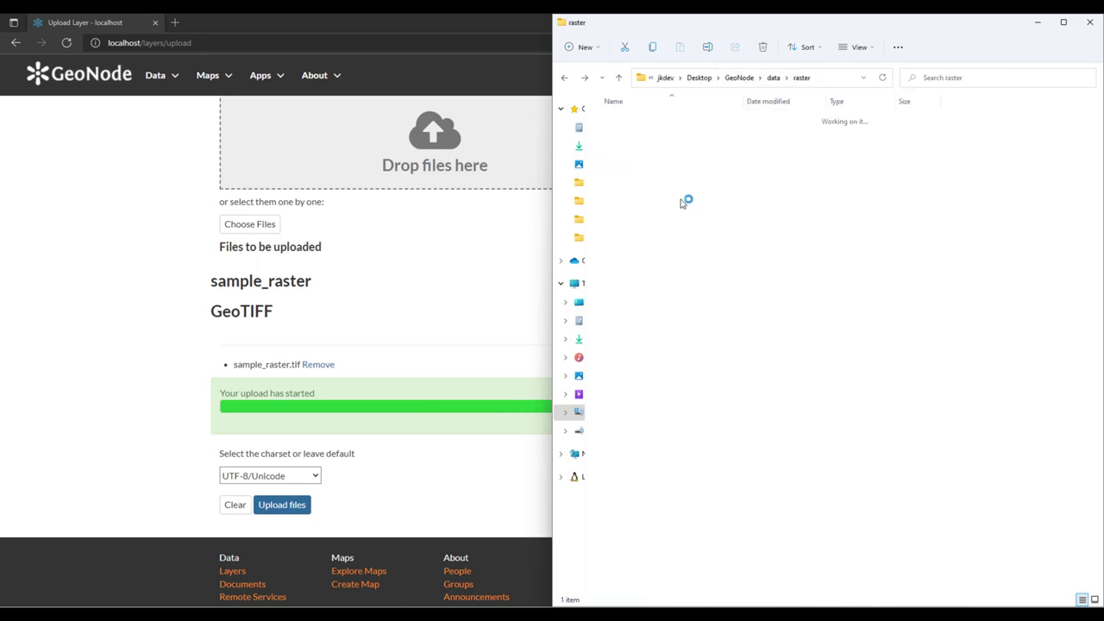
{"action": "left_click", "coordinate": [641, 149]}
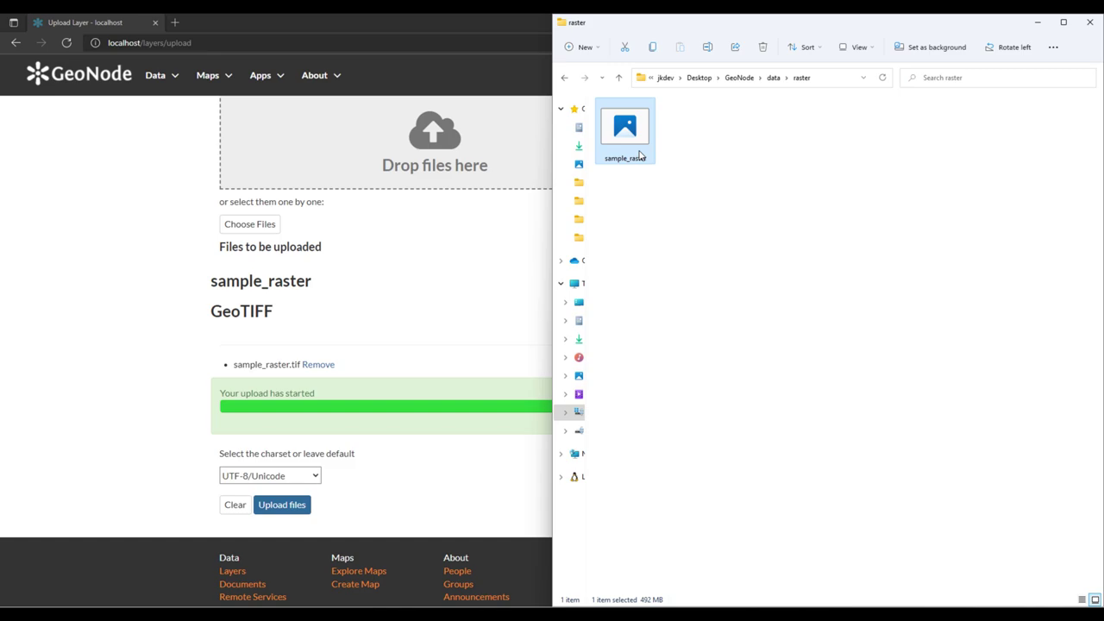
{"action": "left_click", "coordinate": [1090, 28]}
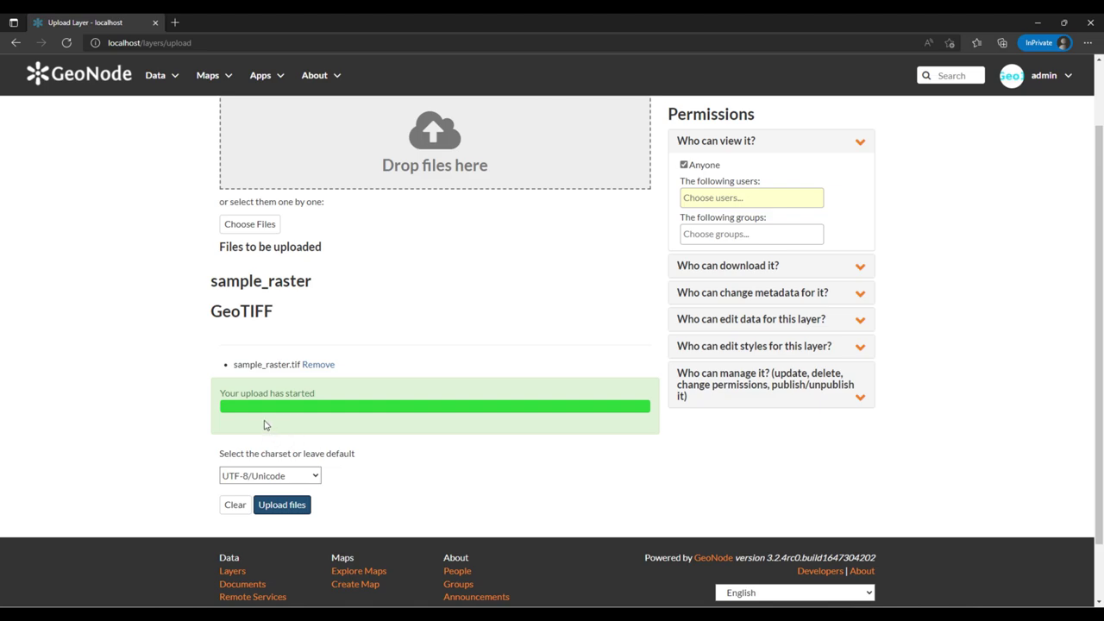
- Open the list of layers and reload it to check for the sample_raster layer
{"action": "scroll", "coordinate": [294, 409], "scroll_direction": "up", "scroll_amount": 1}
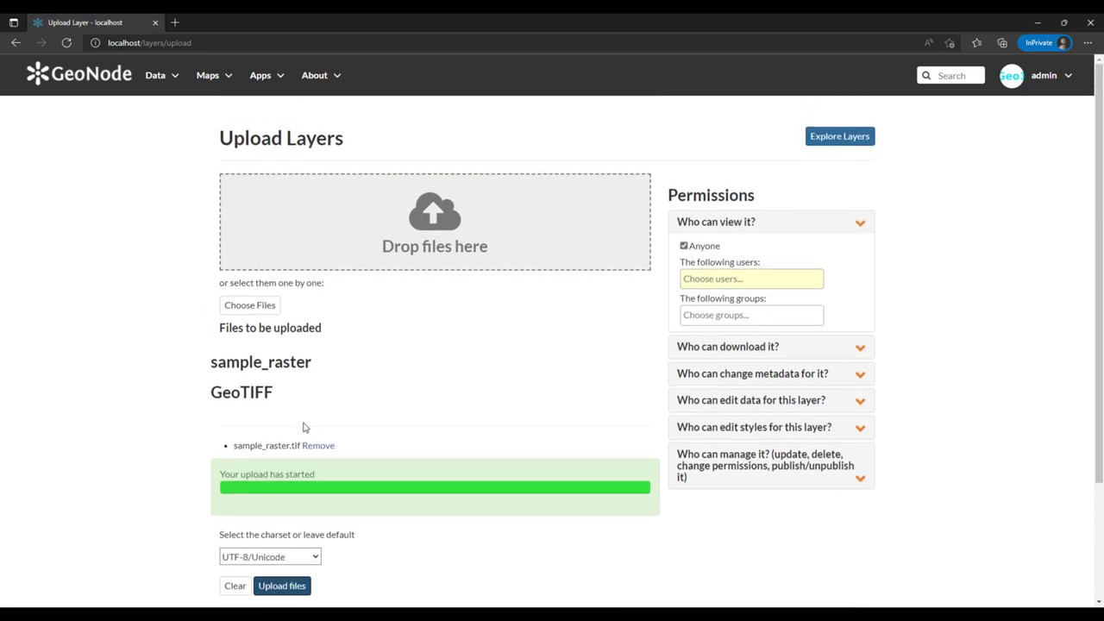
{"action": "left_click", "coordinate": [155, 75]}
{"action": "left_click", "coordinate": [161, 109]}
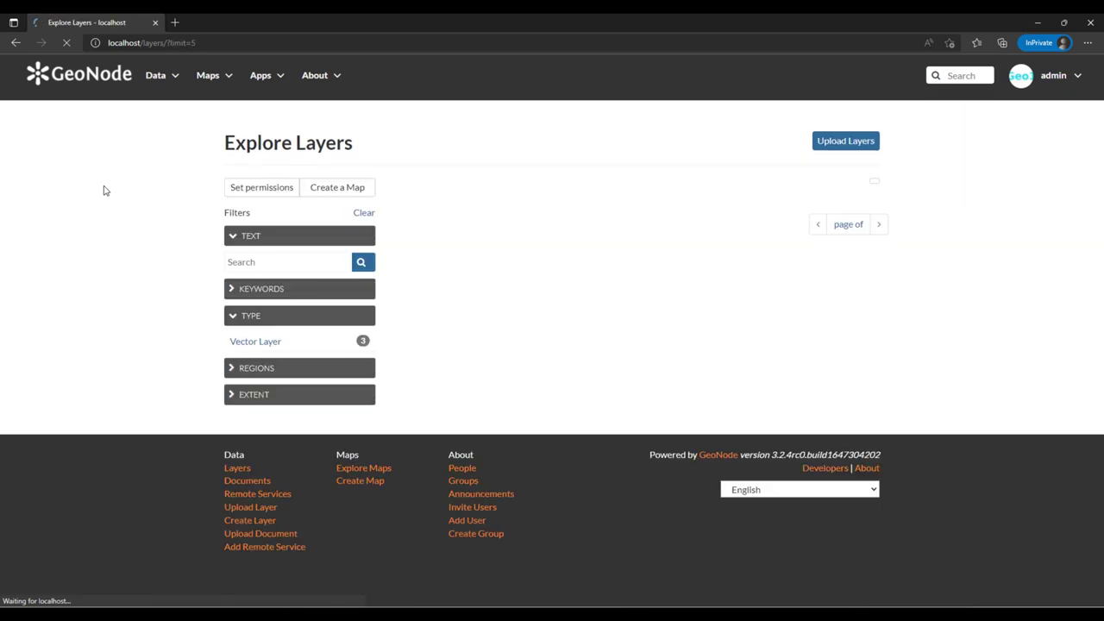
{"action": "scroll", "coordinate": [838, 451], "scroll_direction": "down", "scroll_amount": 3}
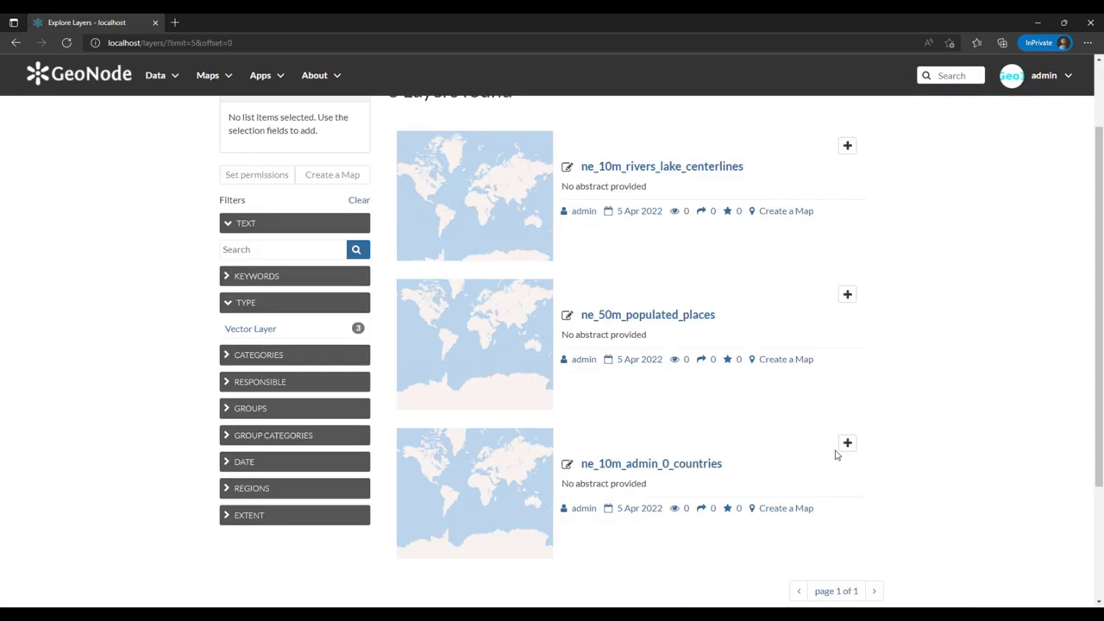
{"action": "scroll", "coordinate": [836, 455], "scroll_direction": "up", "scroll_amount": 3}
{"action": "left_click", "coordinate": [160, 78]}
{"action": "left_click", "coordinate": [160, 109]}
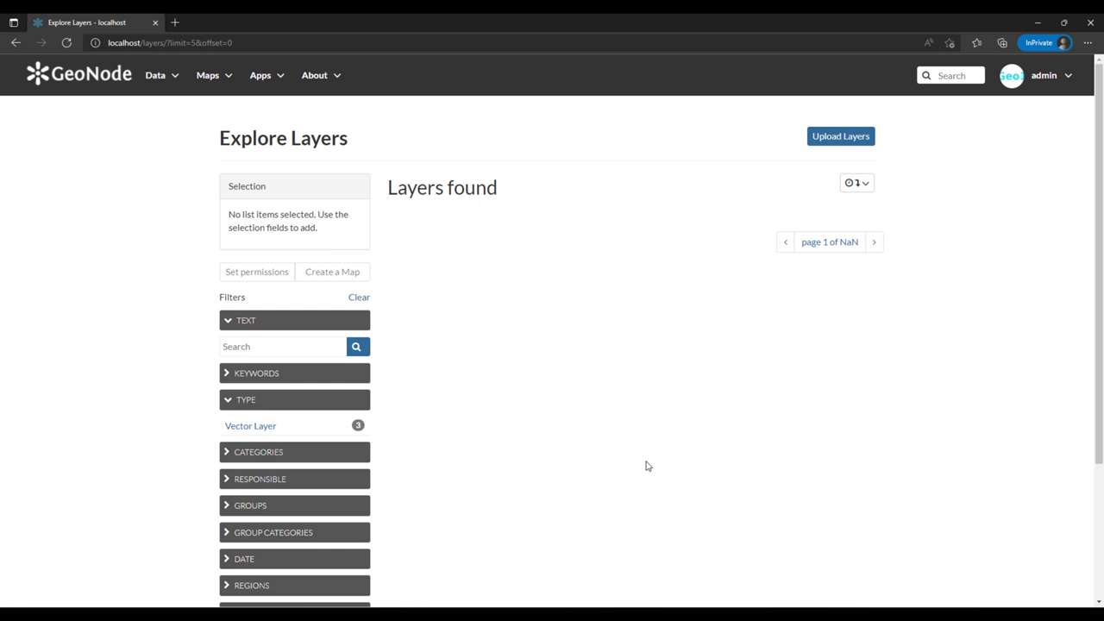
{"action": "scroll", "coordinate": [816, 432], "scroll_direction": "down", "scroll_amount": 3}
{"action": "scroll", "coordinate": [816, 431], "scroll_direction": "up", "scroll_amount": 3}
- Open the Upload Layers page, switch to the list of documents, open the Upload Documents page and review the allowed document types
{"action": "left_click", "coordinate": [176, 75]}
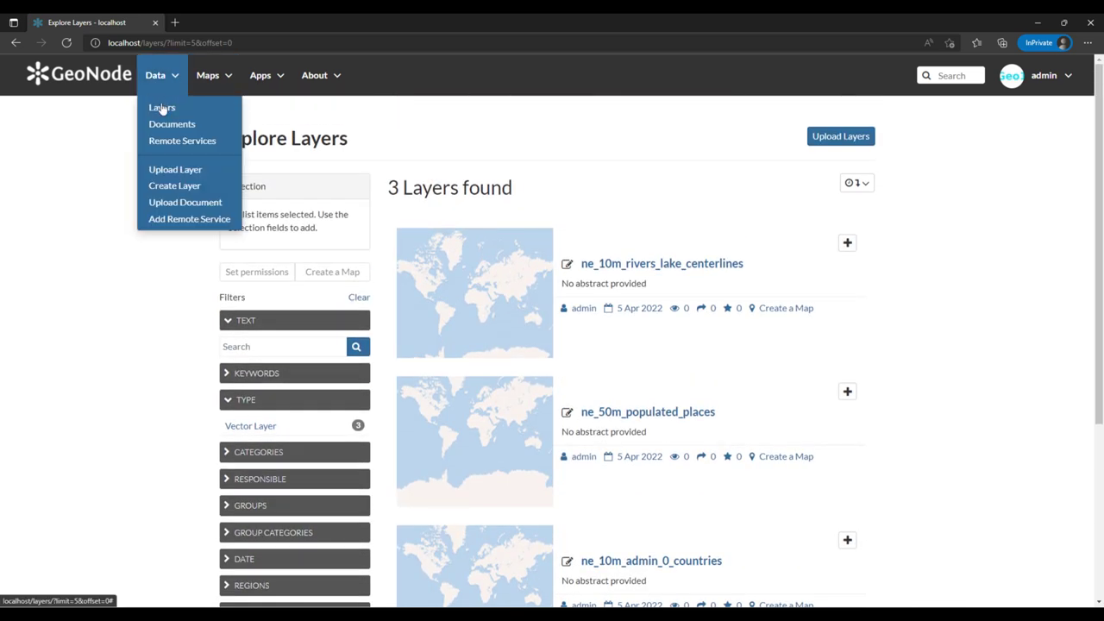
{"action": "left_click", "coordinate": [180, 169]}
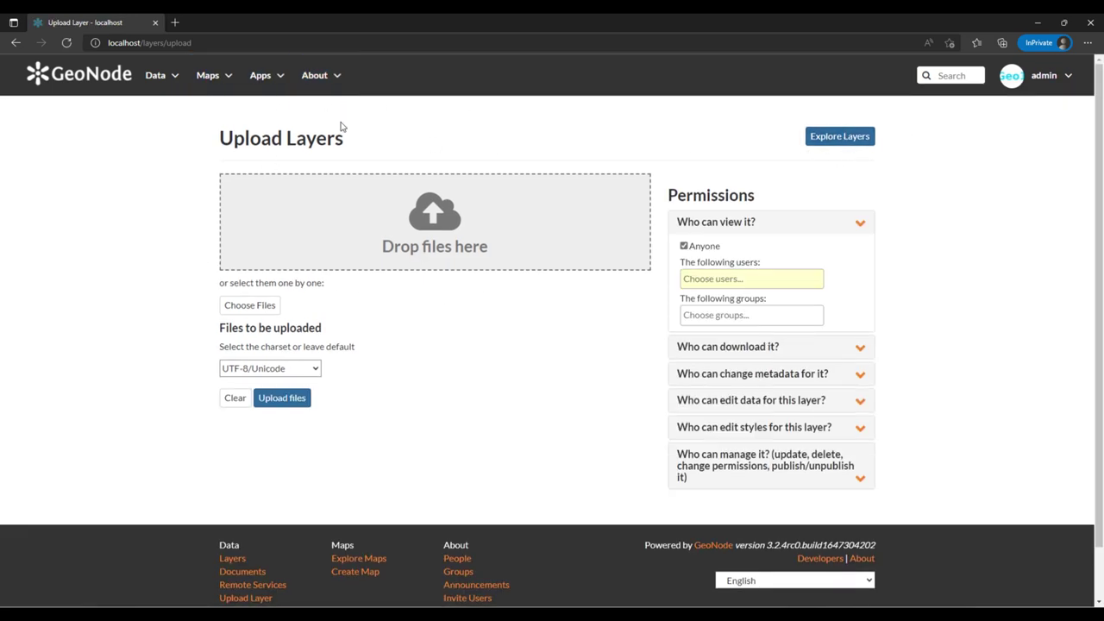
{"action": "left_click", "coordinate": [175, 87]}
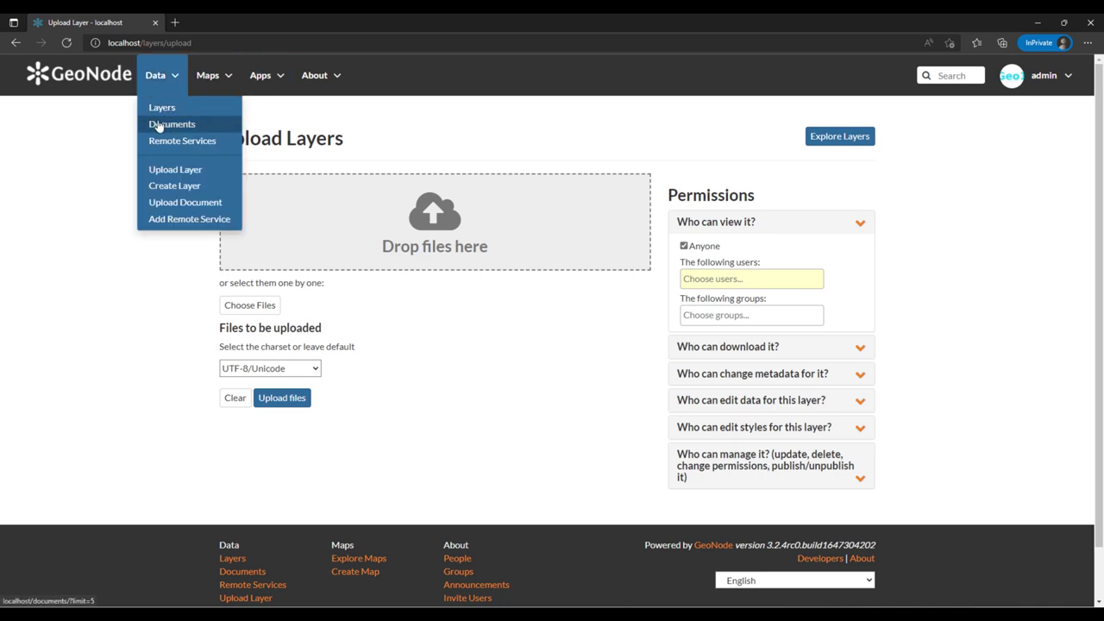
{"action": "left_click", "coordinate": [165, 127]}
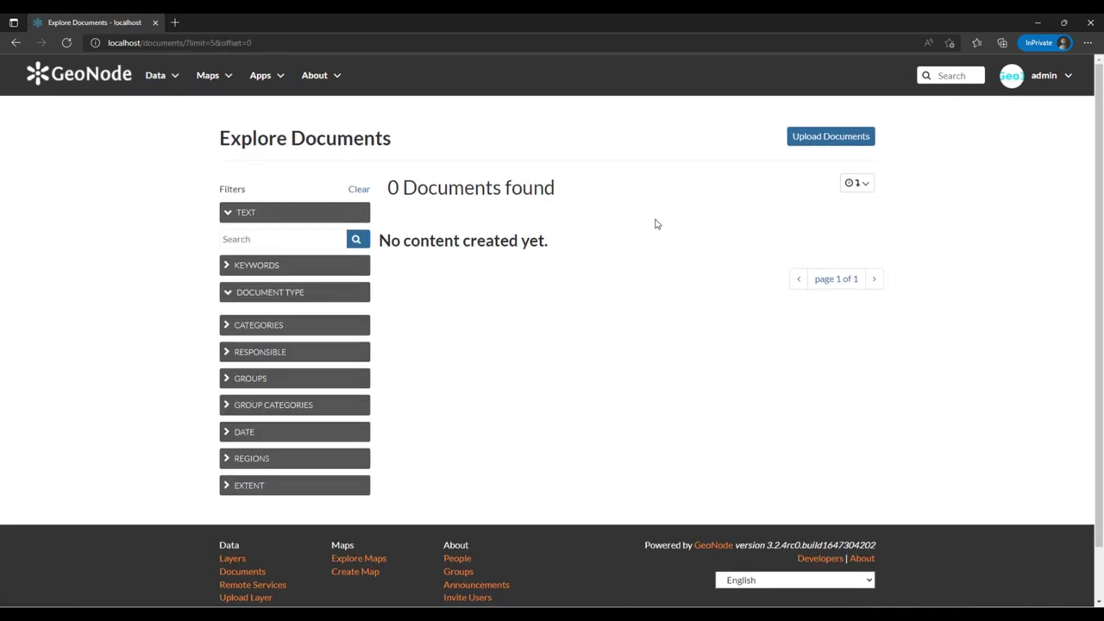
{"action": "left_click", "coordinate": [810, 145]}
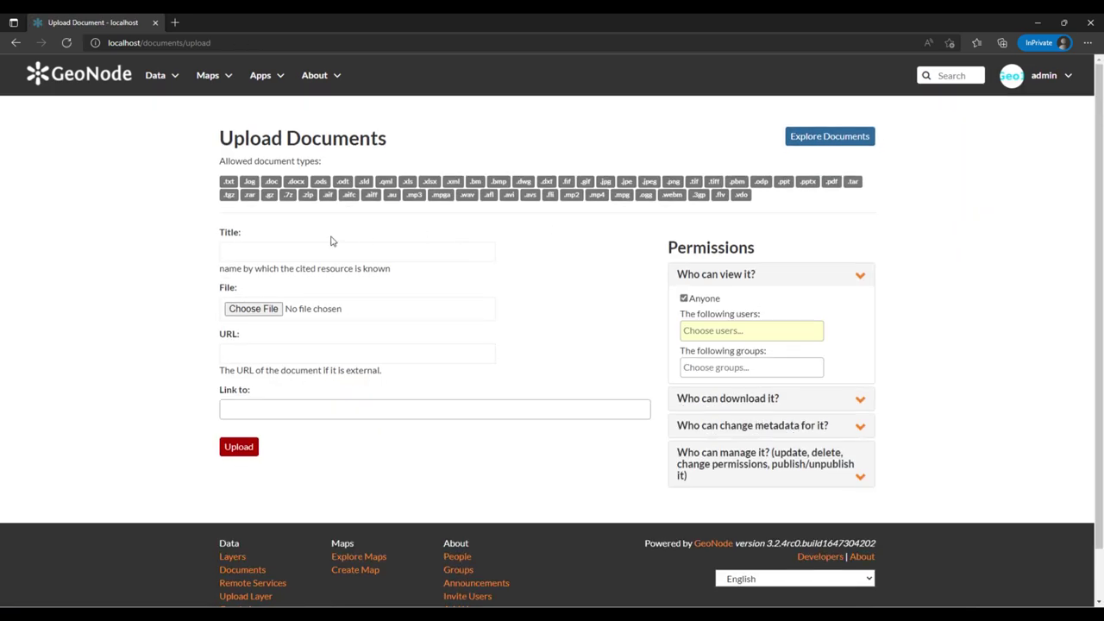
{"action": "left_click_drag", "start_coordinate": [589, 182], "coordinate": [753, 204]}
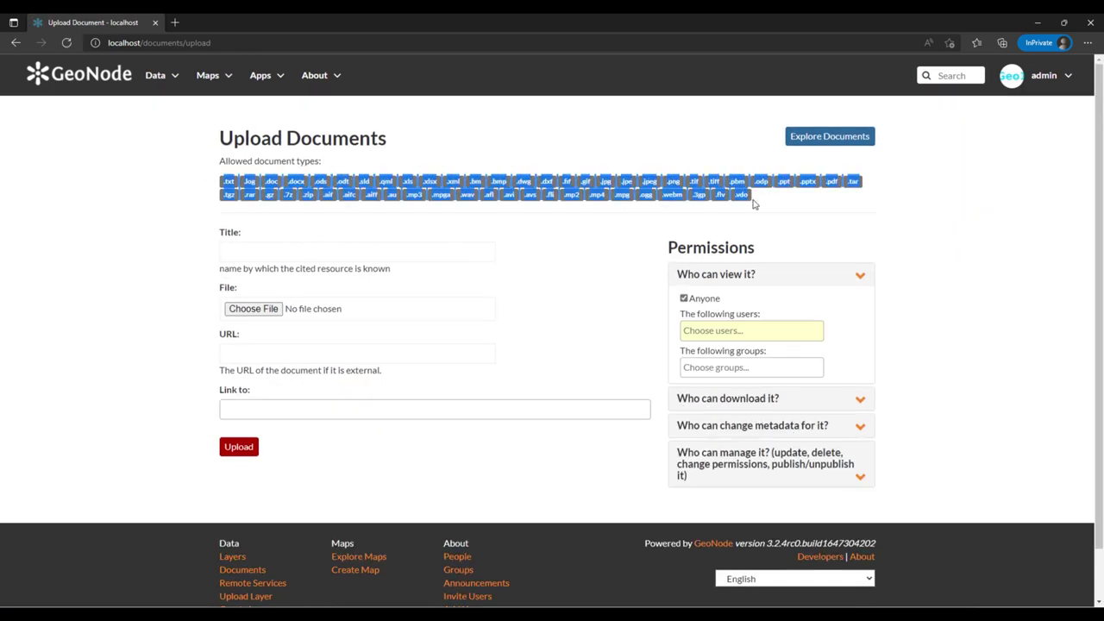
{"action": "left_click", "coordinate": [411, 205]}
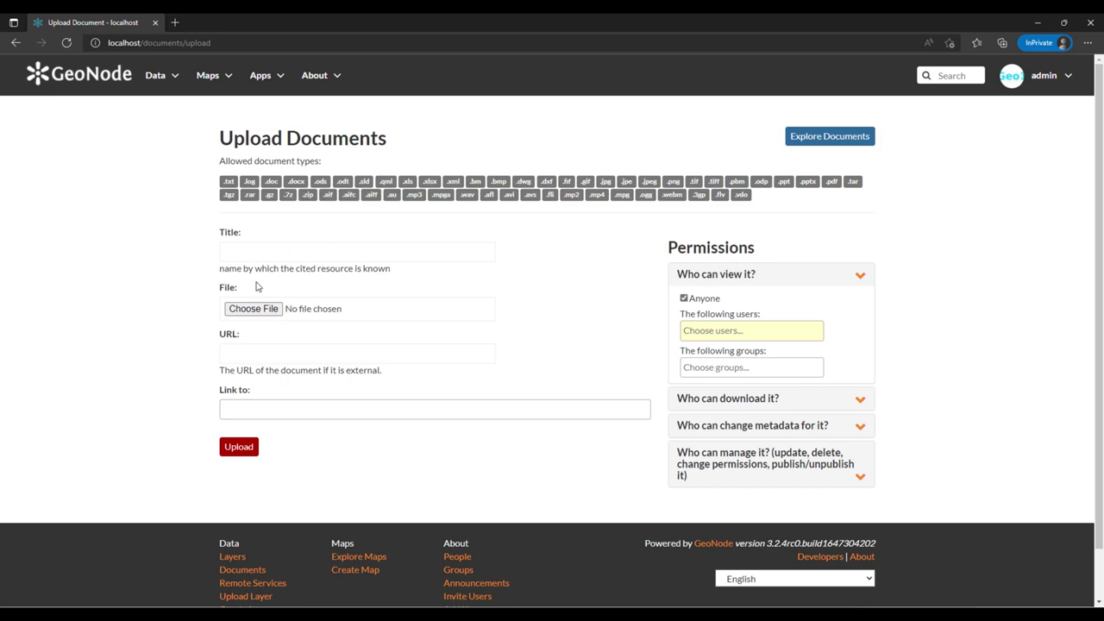
- Title the document sample_doc and choose ne_10m_admin_0_countries.VERSION.txt from the admin_countries data folder as its file
{"action": "left_click", "coordinate": [255, 253]}
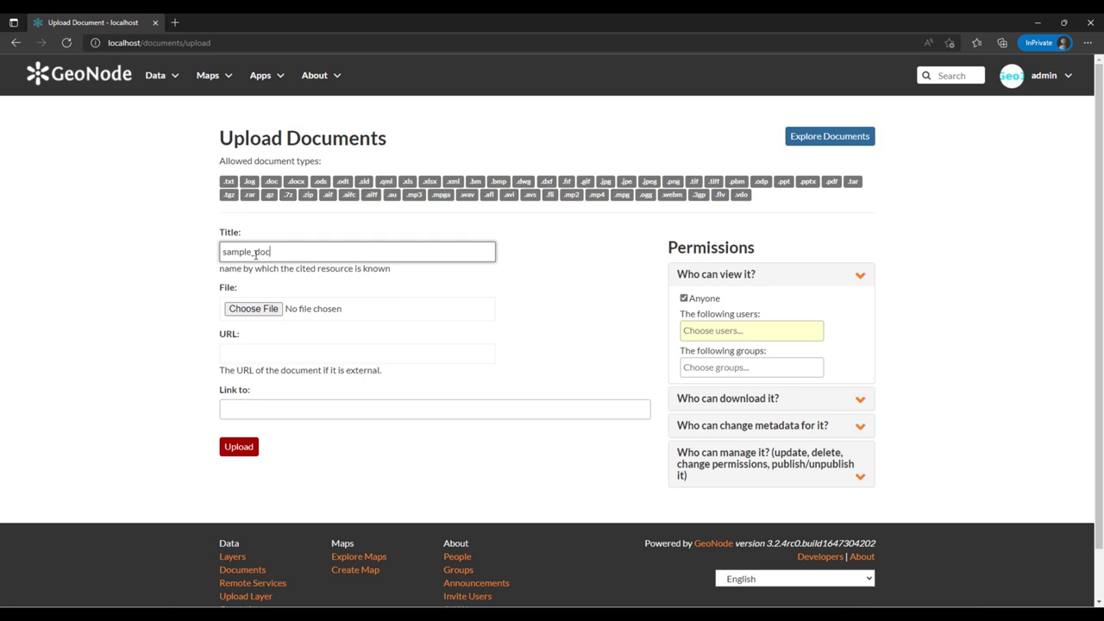
{"action": "left_click", "coordinate": [266, 311]}
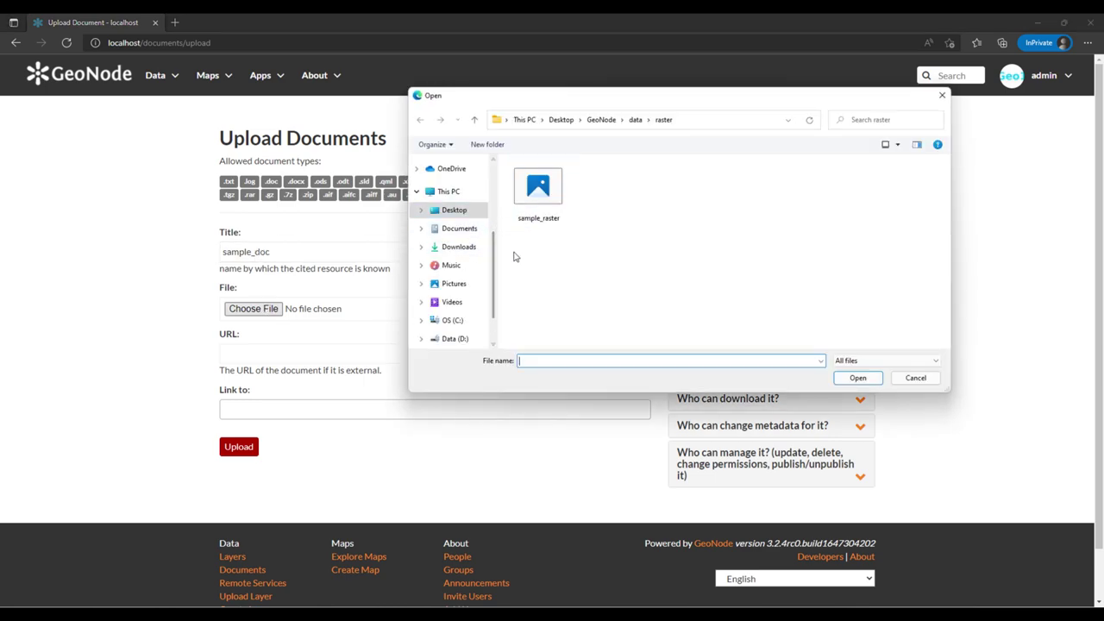
{"action": "left_click", "coordinate": [633, 123]}
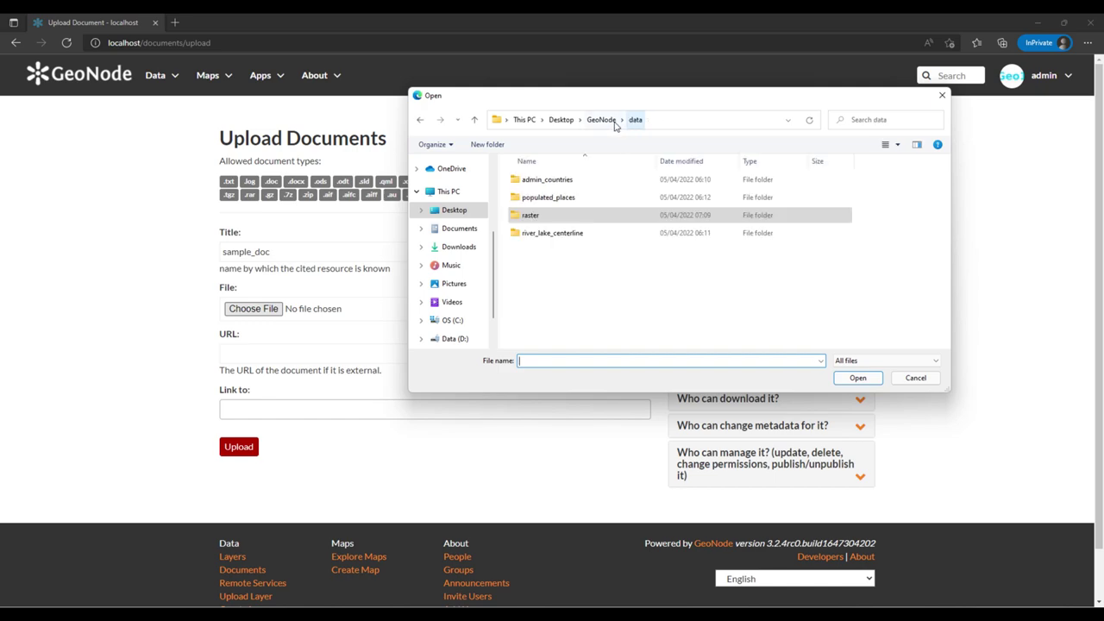
{"action": "double_click", "coordinate": [536, 180]}
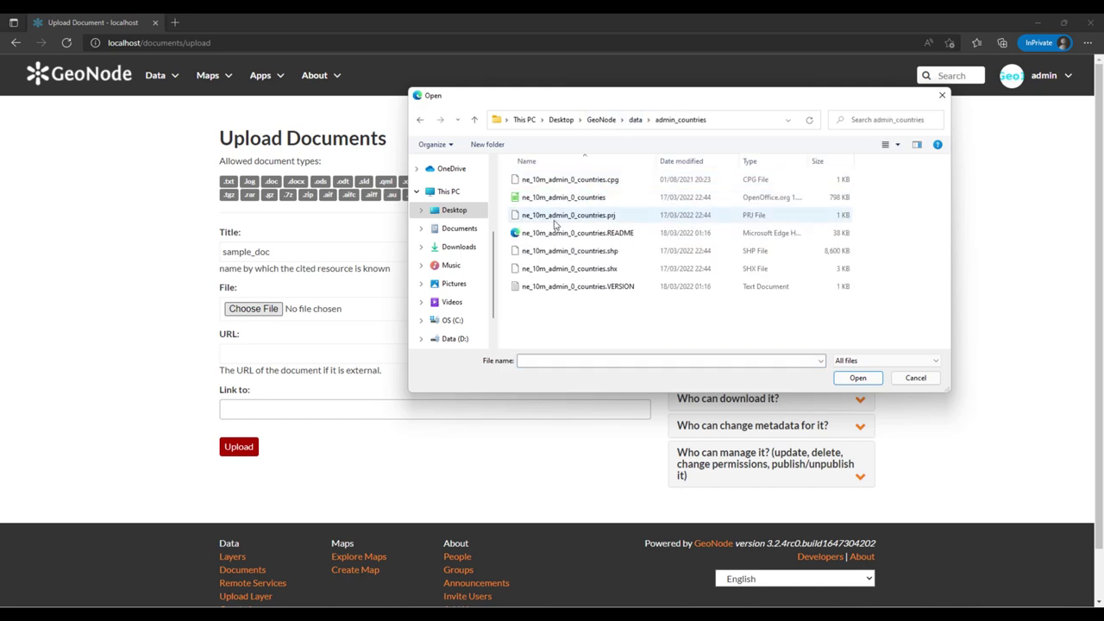
{"action": "left_click", "coordinate": [550, 290]}
{"action": "left_click", "coordinate": [857, 377]}
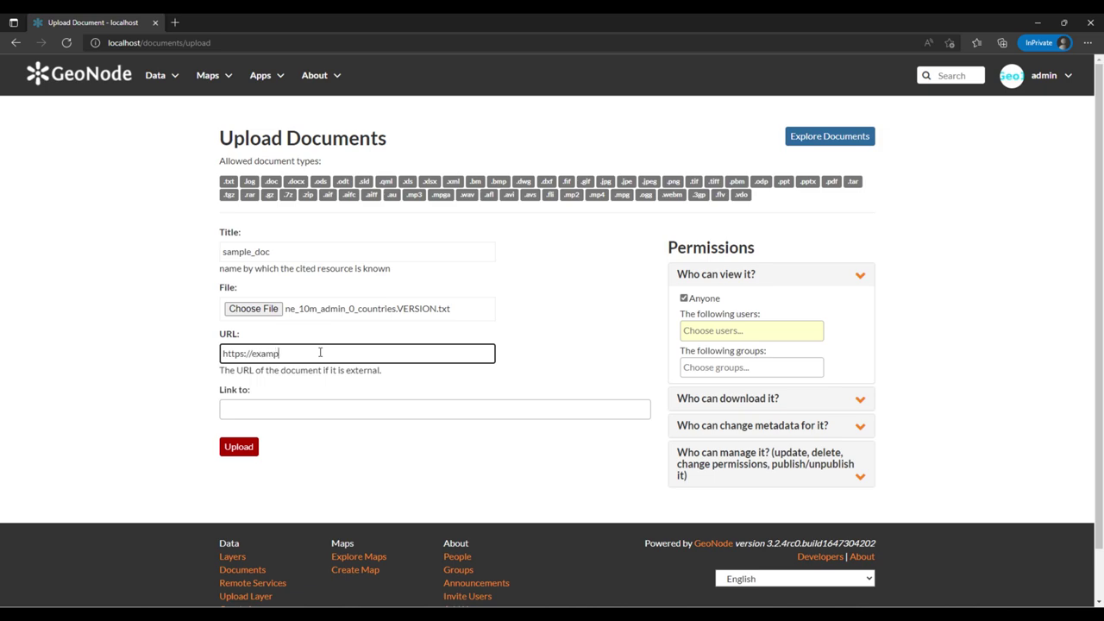
{"action": "triple_click", "coordinate": [320, 352]}
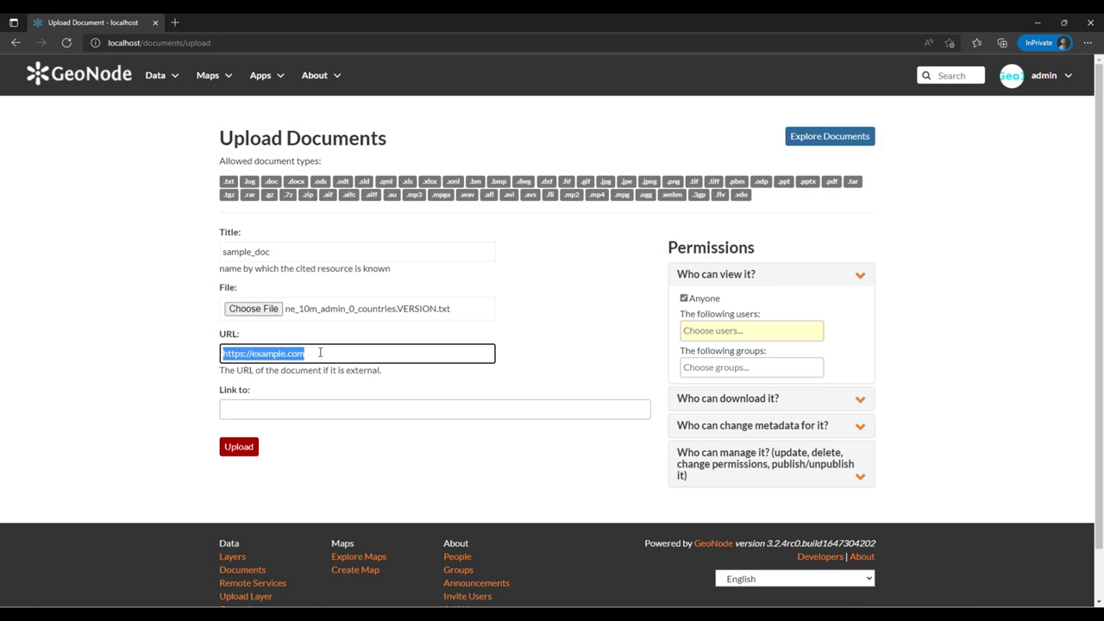
{"action": "left_click", "coordinate": [324, 407]}
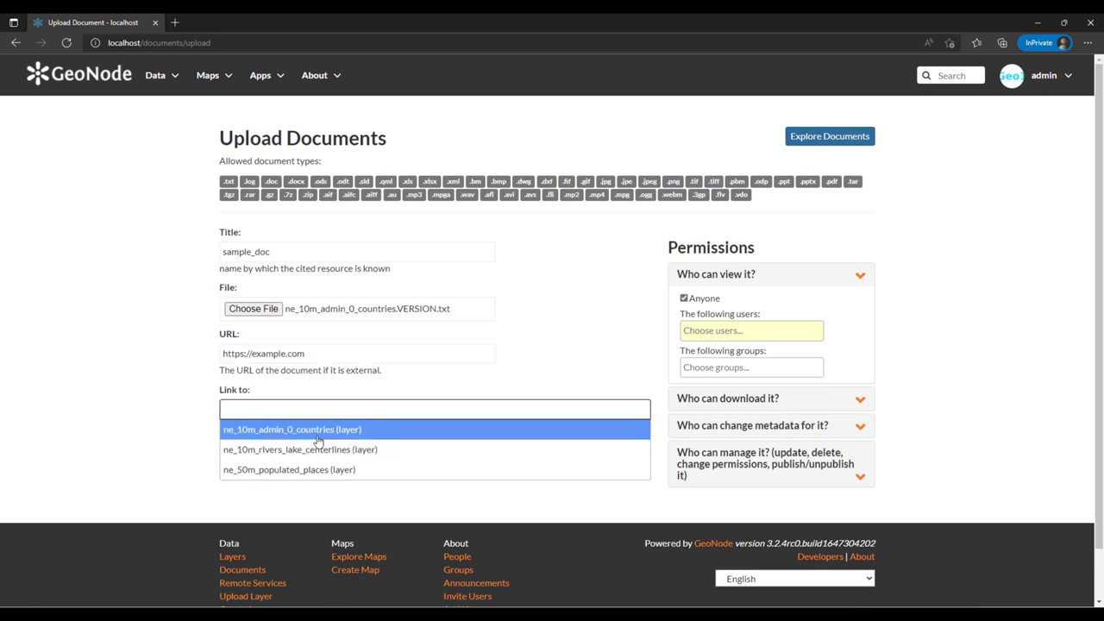
{"action": "left_click", "coordinate": [304, 436]}
{"action": "left_click", "coordinate": [239, 448]}
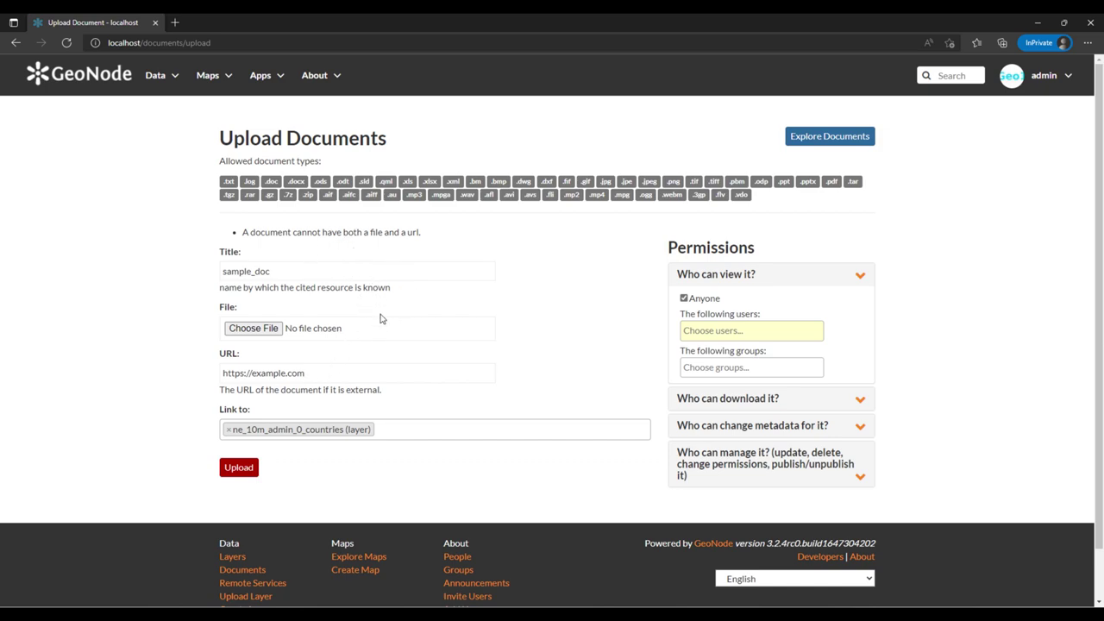
- Clear the document's URL, choose ne_10m_admin_0_countries.VERSION.txt as its file again and upload the document
{"action": "left_click_drag", "start_coordinate": [322, 371], "coordinate": [197, 373]}
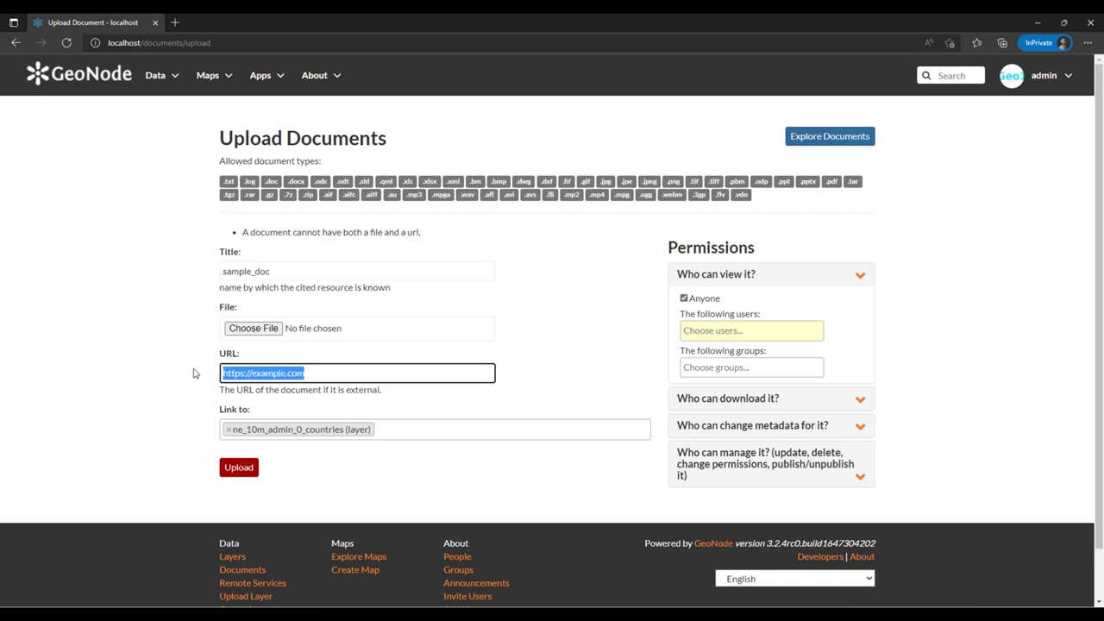
{"action": "key", "text": "BackSpace"}
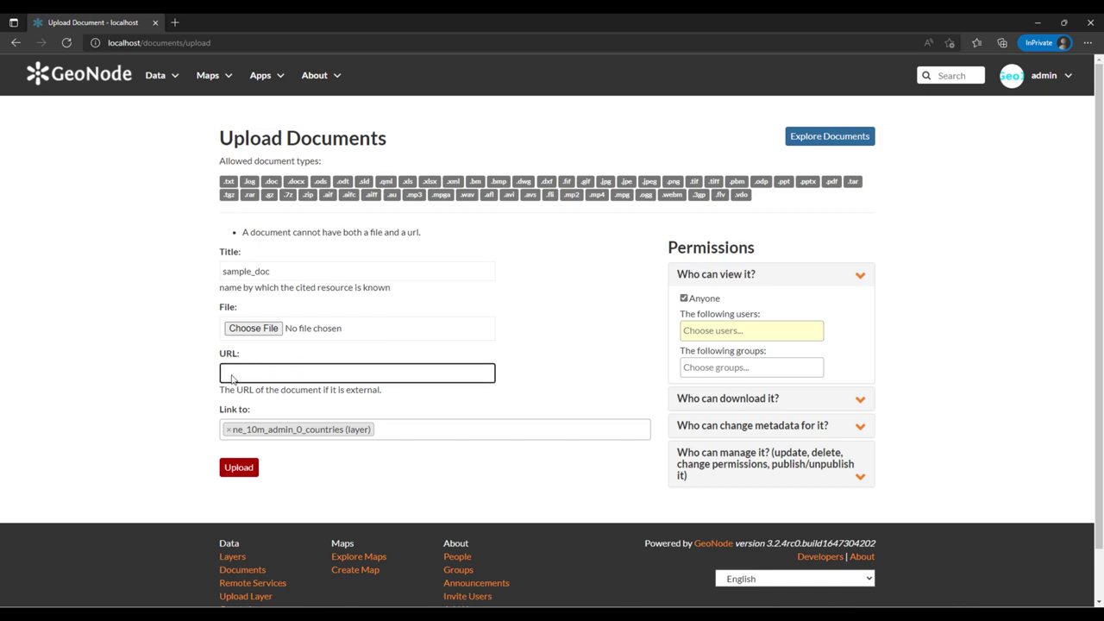
{"action": "left_click", "coordinate": [231, 469]}
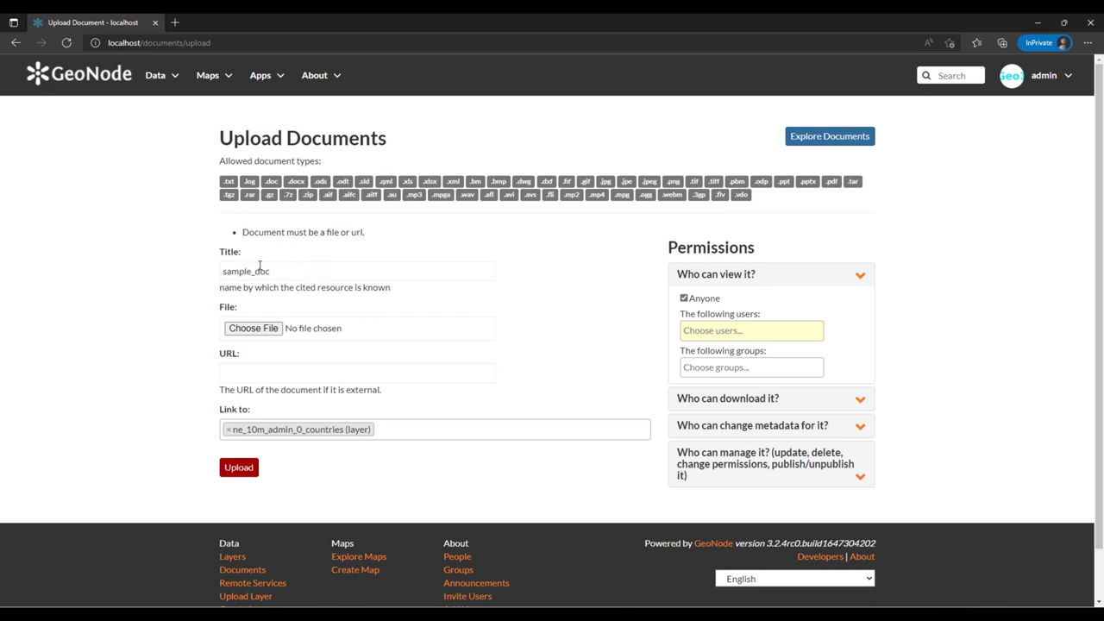
{"action": "left_click", "coordinate": [269, 328]}
{"action": "double_click", "coordinate": [543, 291]}
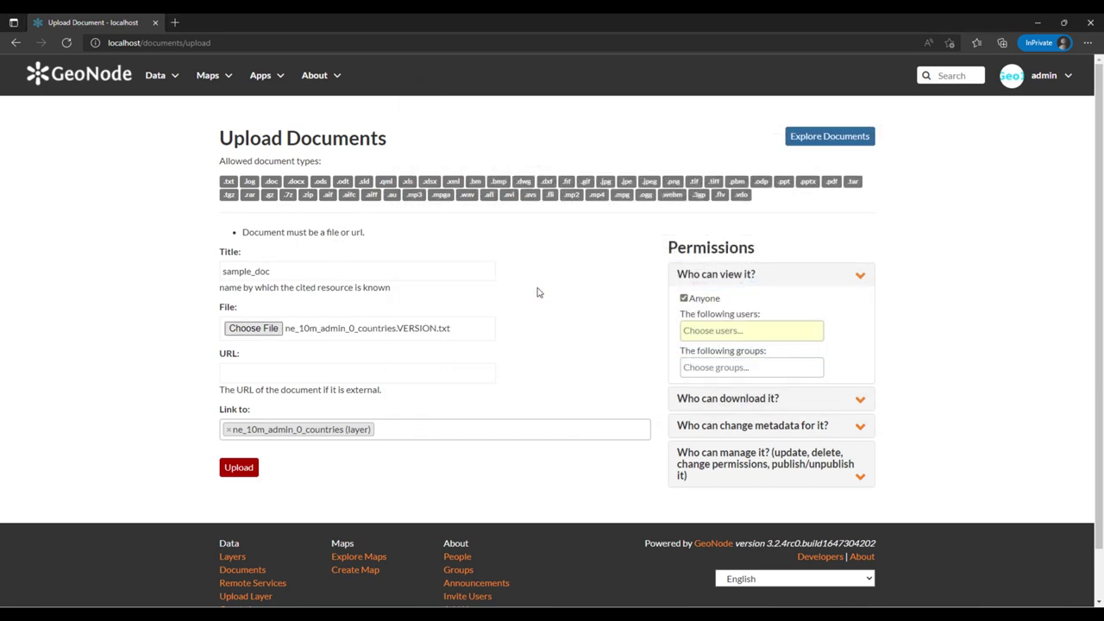
{"action": "left_click", "coordinate": [250, 469]}
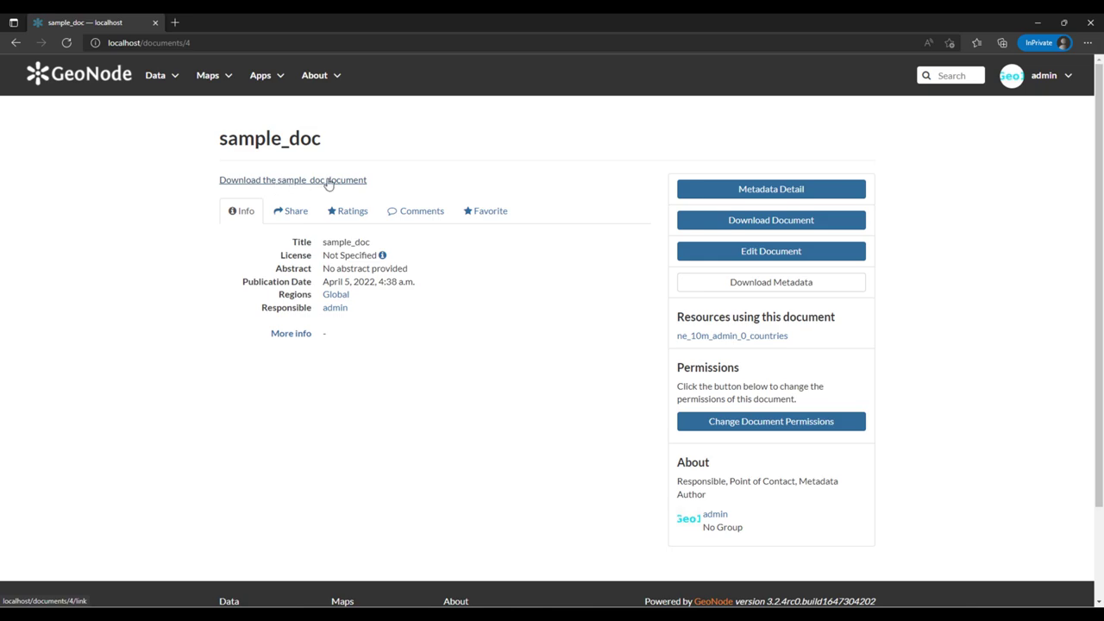
- View the full metadata details of sample_doc and return to the document's page
{"action": "left_click", "coordinate": [769, 191]}
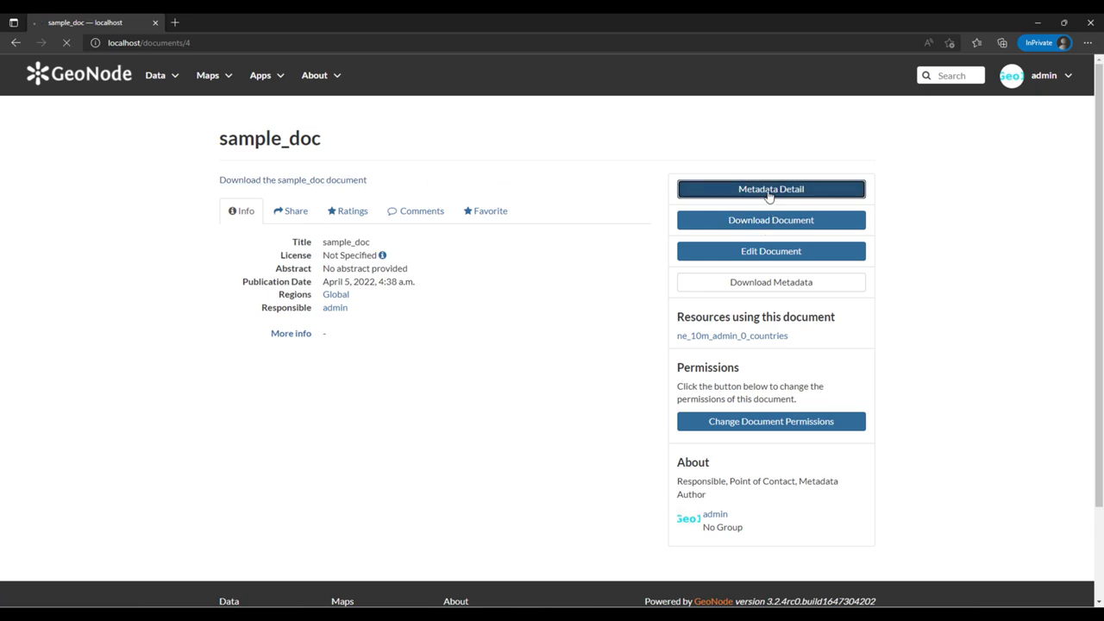
{"action": "scroll", "coordinate": [448, 348], "scroll_direction": "down", "scroll_amount": 9}
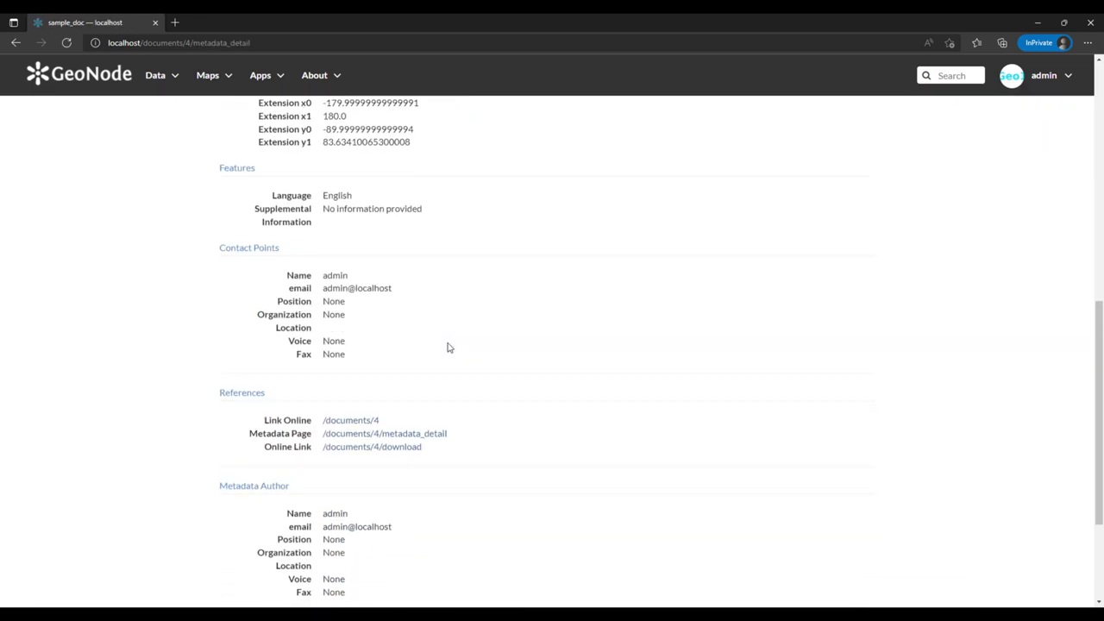
{"action": "scroll", "coordinate": [448, 348], "scroll_direction": "up", "scroll_amount": 5}
{"action": "scroll", "coordinate": [448, 347], "scroll_direction": "down", "scroll_amount": 3}
{"action": "scroll", "coordinate": [402, 515], "scroll_direction": "down", "scroll_amount": 2}
{"action": "scroll", "coordinate": [330, 345], "scroll_direction": "up", "scroll_amount": 3}
{"action": "scroll", "coordinate": [330, 345], "scroll_direction": "up", "scroll_amount": 5}
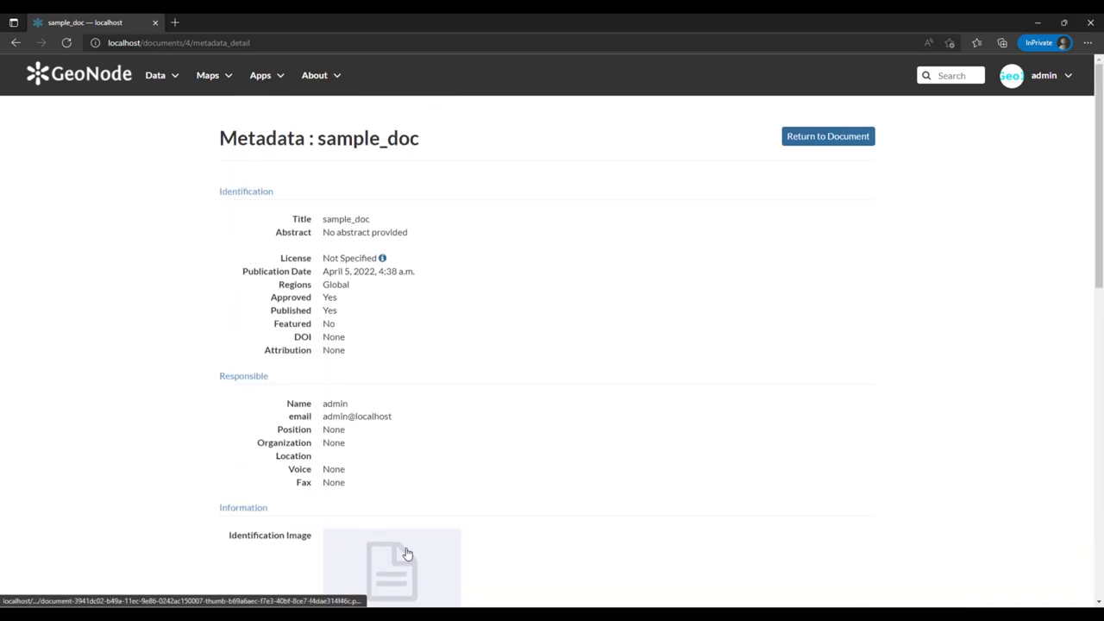
{"action": "left_click", "coordinate": [16, 43]}
- Open the sample_doc file through its download link to check the text, and close its browser tab
{"action": "left_click", "coordinate": [311, 185]}
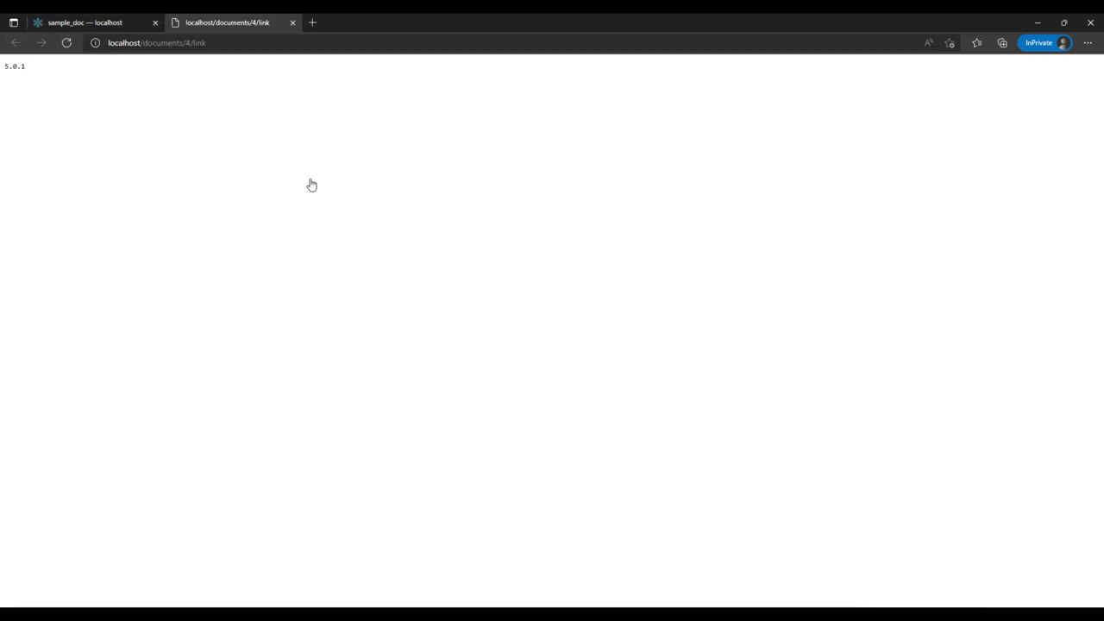
{"action": "left_click_drag", "start_coordinate": [45, 72], "coordinate": [3, 72]}
{"action": "key", "text": "F12"}
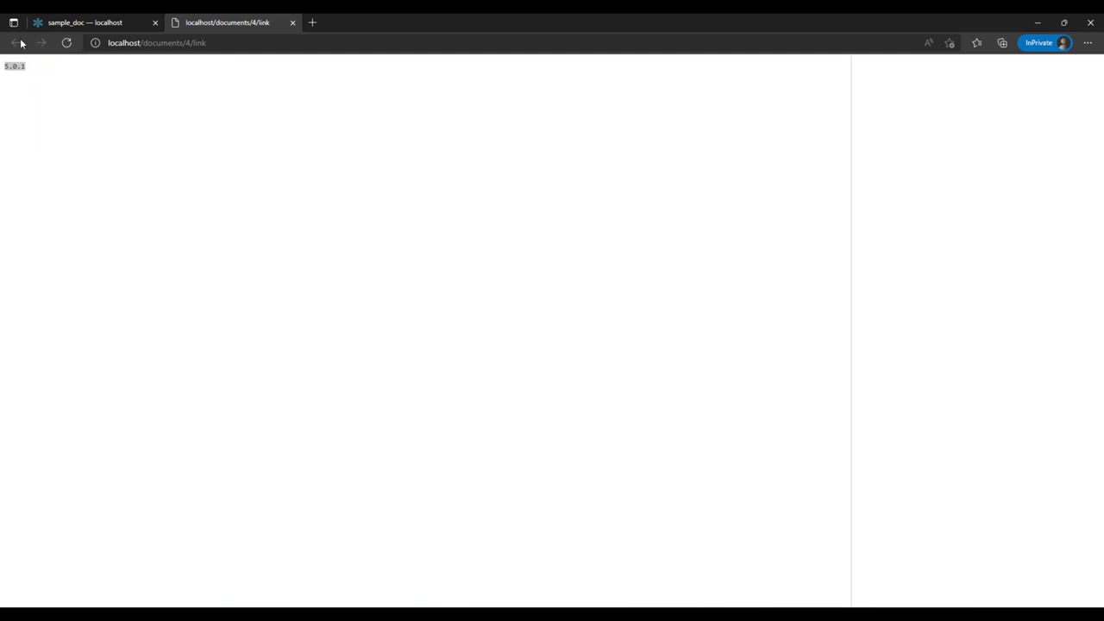
{"action": "left_click", "coordinate": [293, 23]}
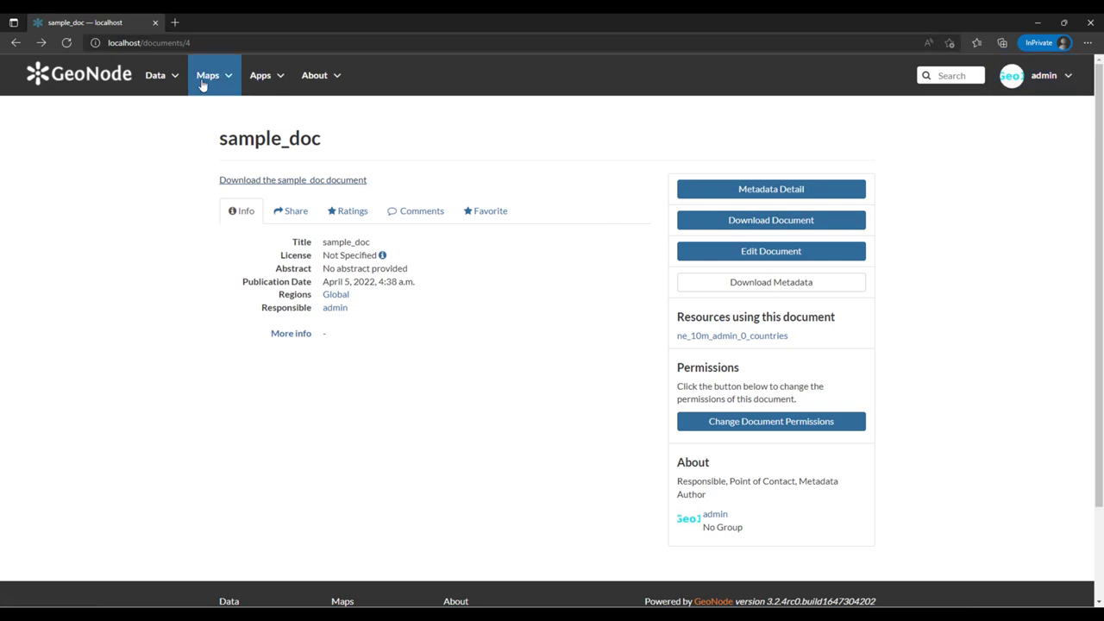
- Visit the Upload Documents page again, go to the list of layers and look through the listed layers
{"action": "left_click", "coordinate": [171, 80]}
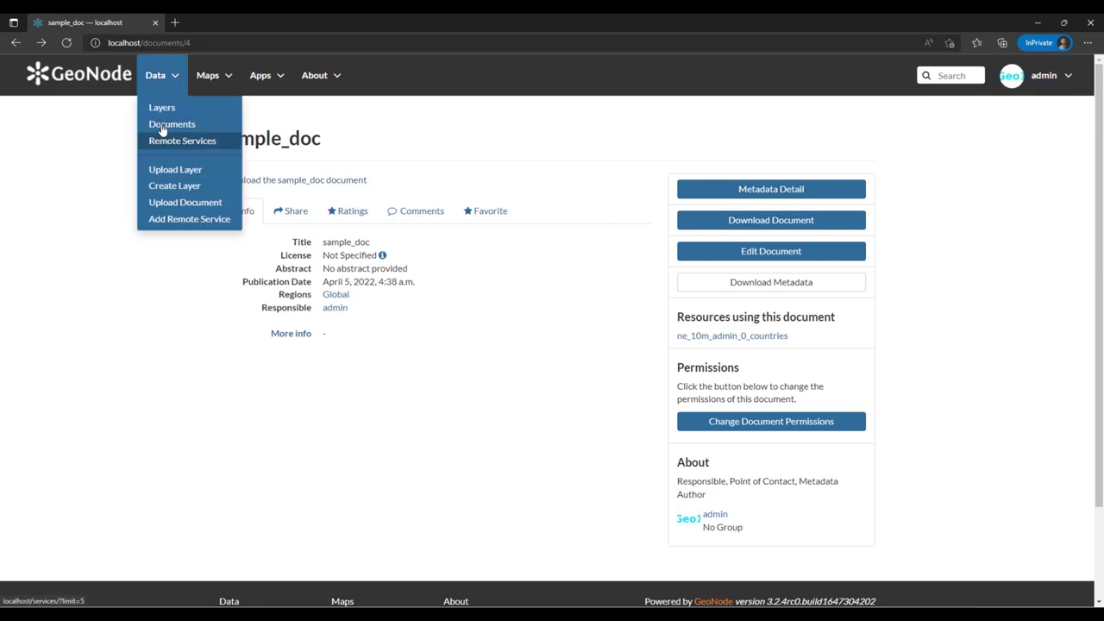
{"action": "left_click", "coordinate": [172, 202]}
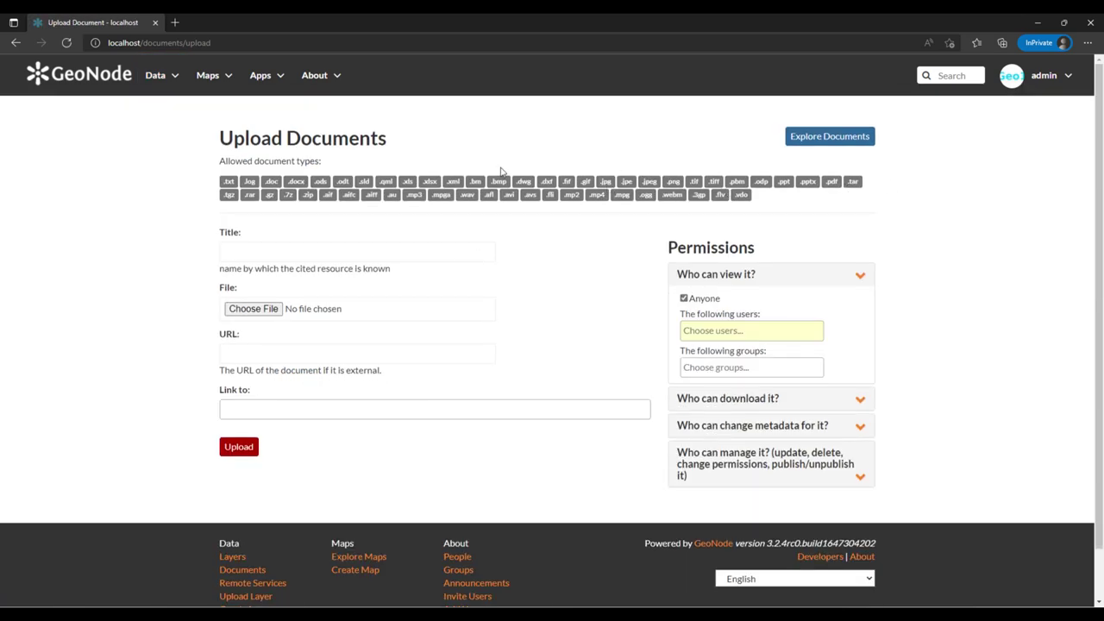
{"action": "left_click", "coordinate": [164, 76]}
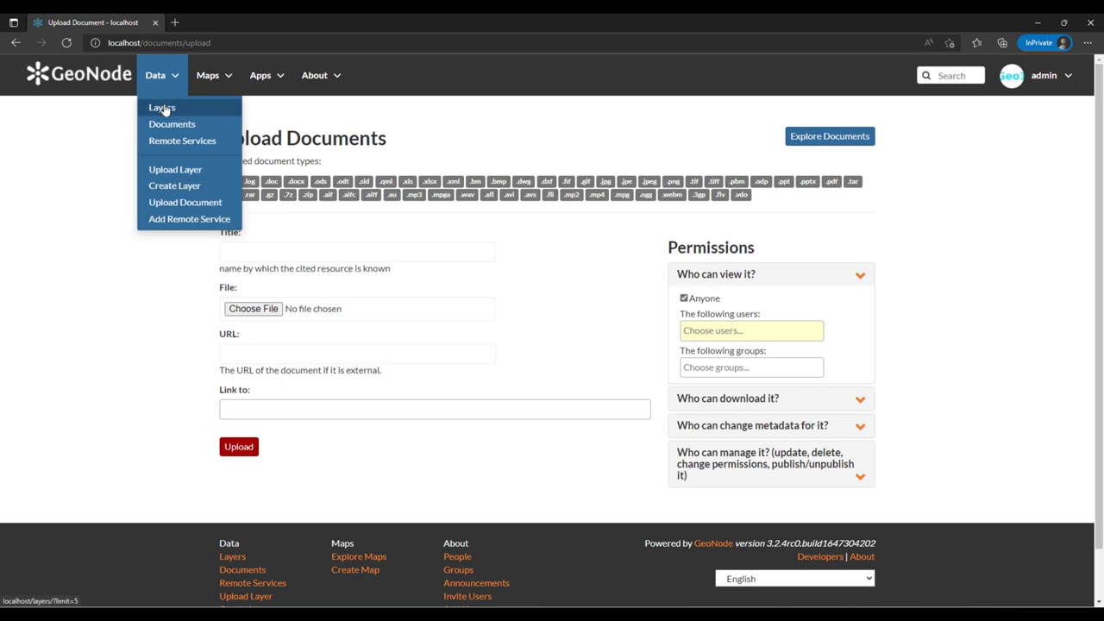
{"action": "left_click", "coordinate": [159, 107]}
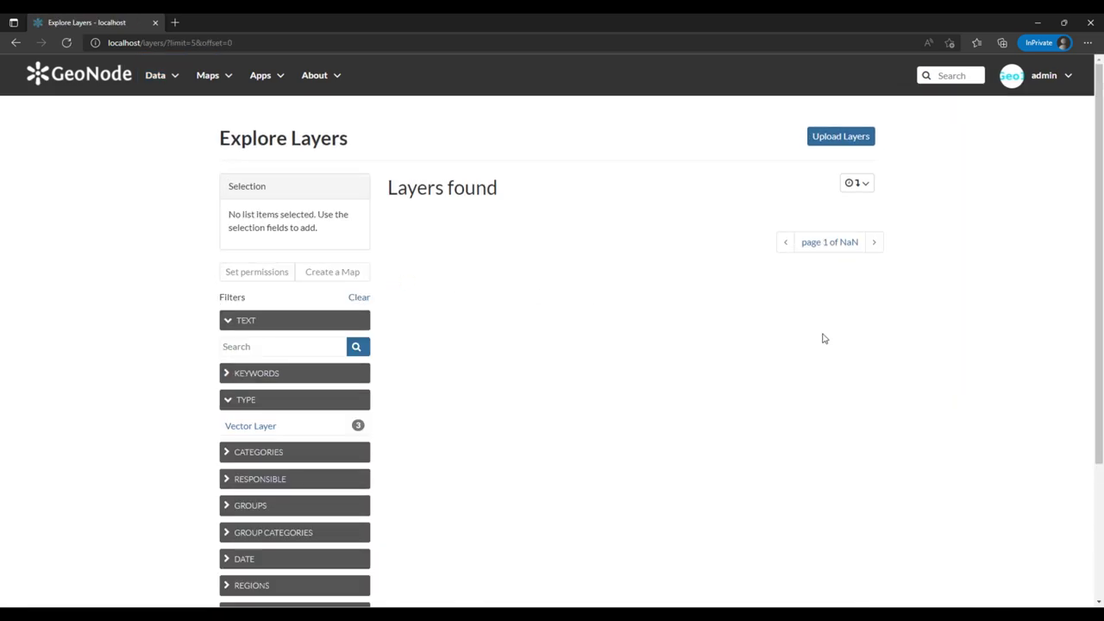
{"action": "scroll", "coordinate": [959, 348], "scroll_direction": "down", "scroll_amount": 2}
{"action": "scroll", "coordinate": [959, 347], "scroll_direction": "down", "scroll_amount": 1}
{"action": "scroll", "coordinate": [959, 348], "scroll_direction": "up", "scroll_amount": 3}
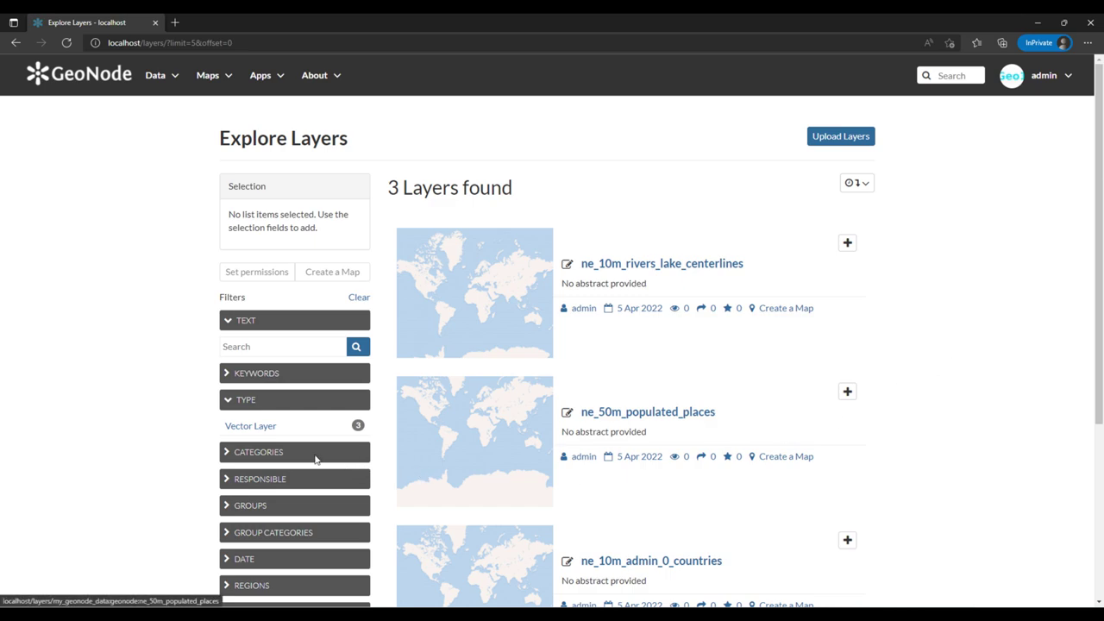
- Filter the list of layers by the Vector Layer type
{"action": "left_click", "coordinate": [229, 402]}
{"action": "left_click", "coordinate": [229, 402]}
{"action": "left_click", "coordinate": [281, 429]}
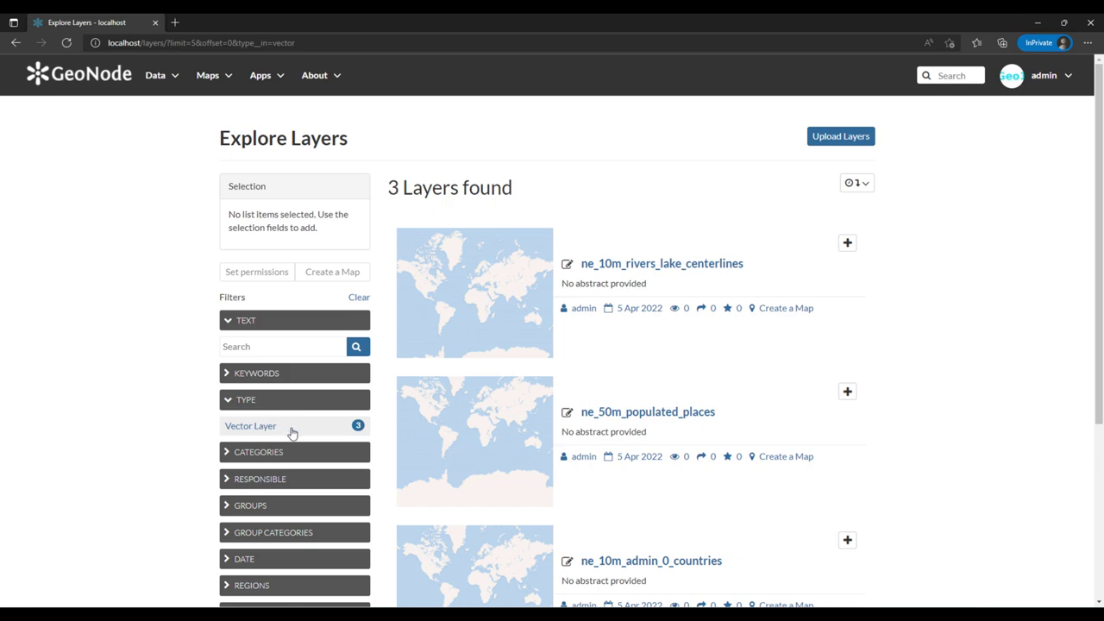
- Expand the Categories, Responsible, Groups, Group Categories, Date, Regions and Extent filters to examine their options
{"action": "scroll", "coordinate": [259, 345], "scroll_direction": "down", "scroll_amount": 2}
{"action": "left_click", "coordinate": [231, 288]}
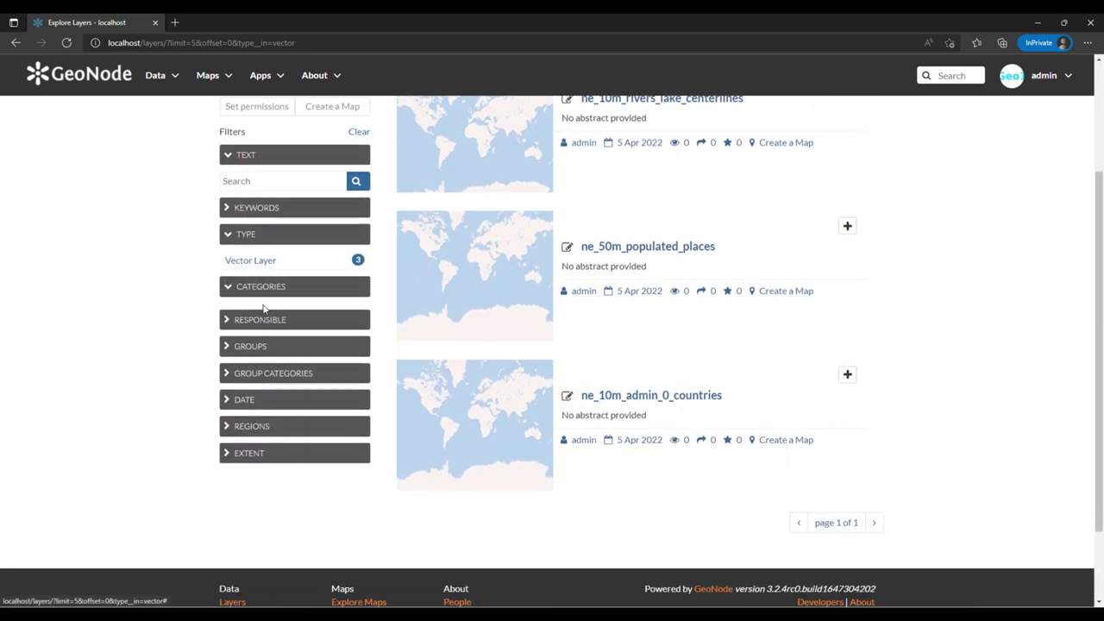
{"action": "left_click", "coordinate": [227, 320]}
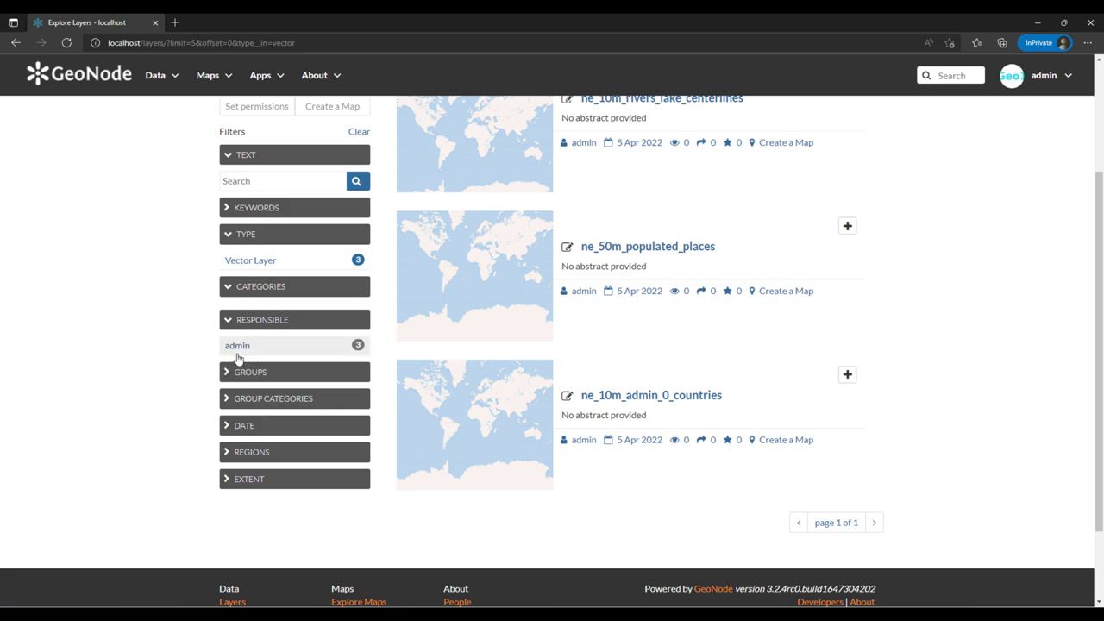
{"action": "left_click", "coordinate": [229, 374]}
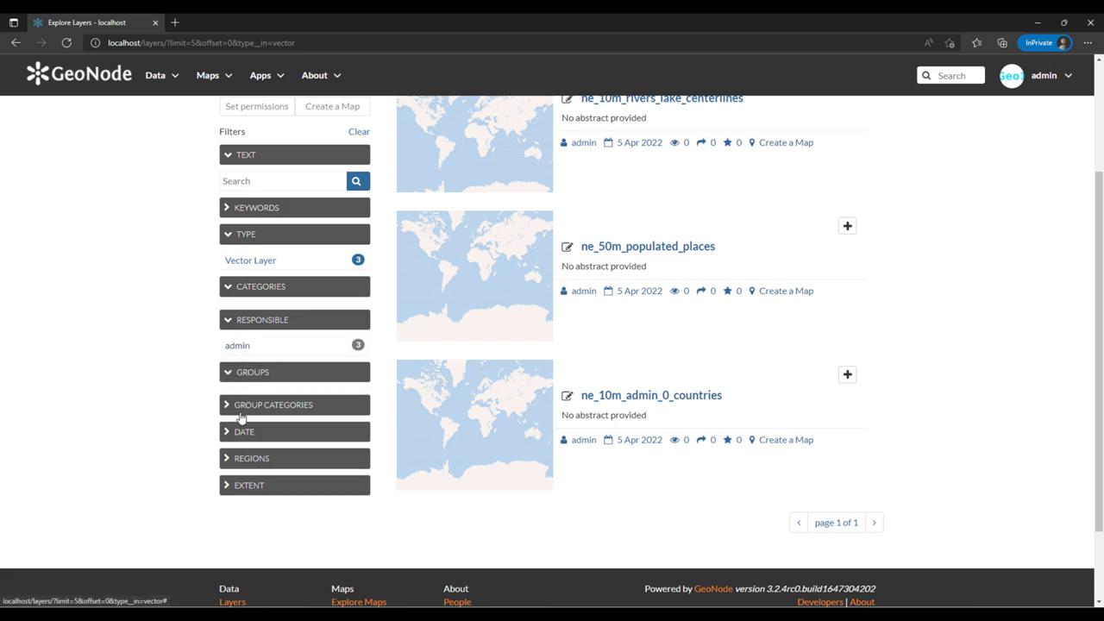
{"action": "left_click", "coordinate": [229, 406]}
{"action": "left_click", "coordinate": [229, 440]}
{"action": "scroll", "coordinate": [240, 496], "scroll_direction": "down", "scroll_amount": 2}
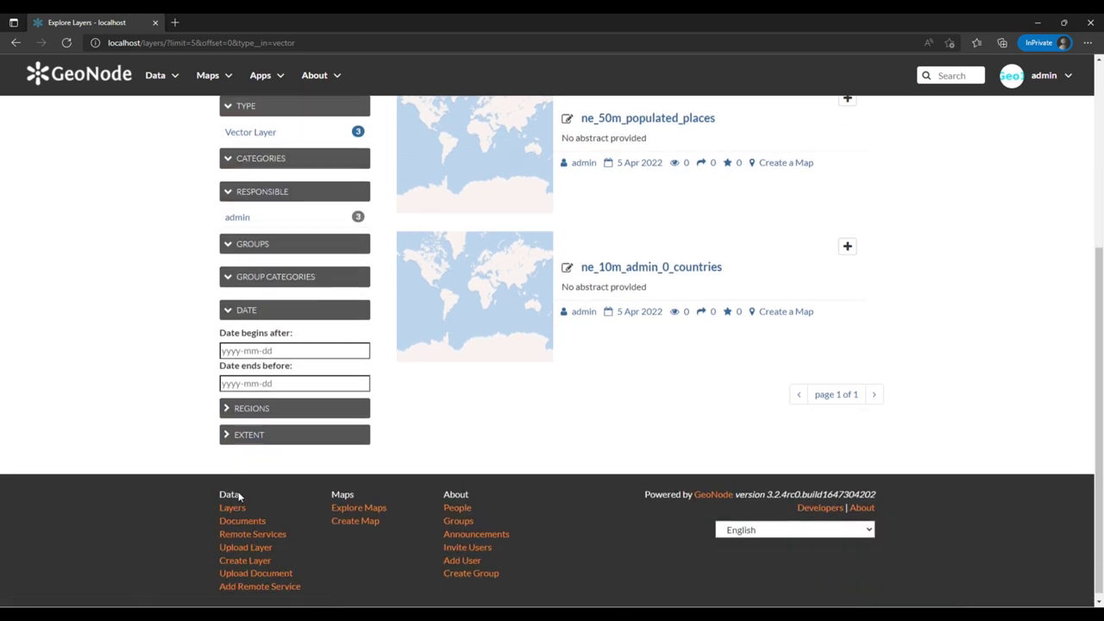
{"action": "left_click", "coordinate": [230, 402]}
{"action": "left_click", "coordinate": [226, 458]}
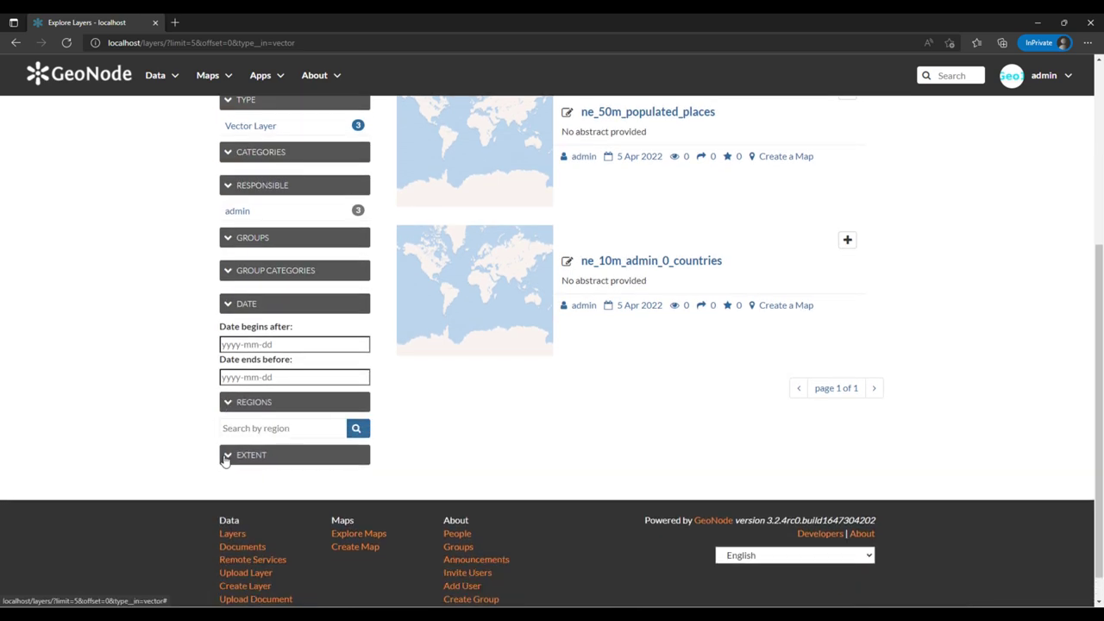
{"action": "scroll", "coordinate": [695, 471], "scroll_direction": "up", "scroll_amount": 4}
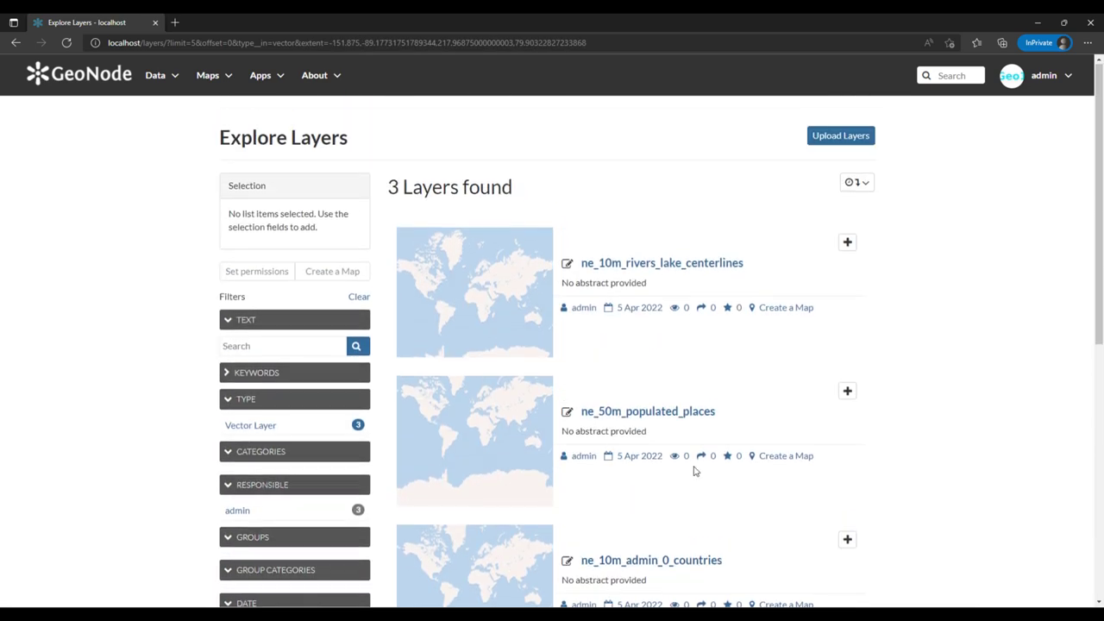
- Go back to the unfiltered list of layers and look through it
{"action": "left_click", "coordinate": [155, 75]}
{"action": "left_click", "coordinate": [163, 109]}
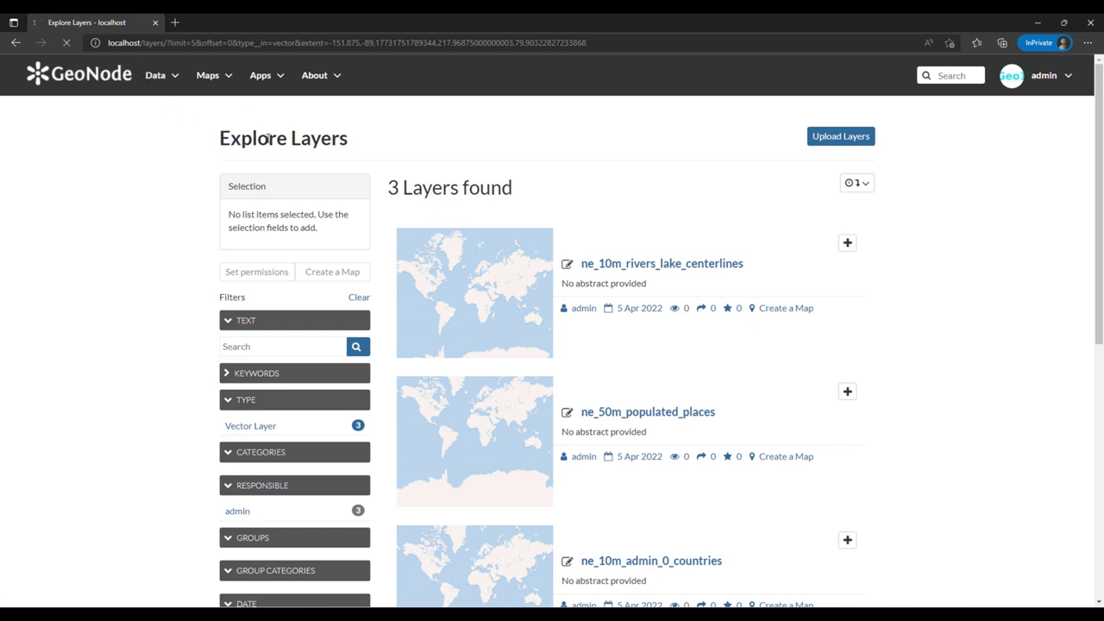
{"action": "scroll", "coordinate": [879, 373], "scroll_direction": "down", "scroll_amount": 3}
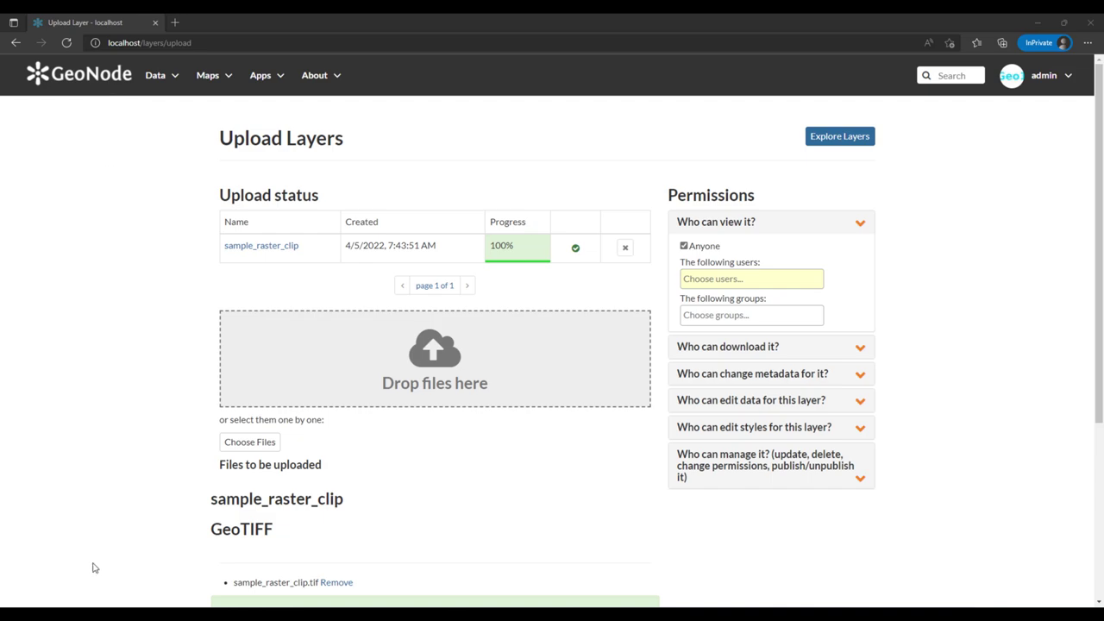
- Check the upload status of sample_raster_clip and open that layer's page from the list of layers
{"action": "double_click", "coordinate": [509, 246]}
{"action": "left_click", "coordinate": [358, 270]}
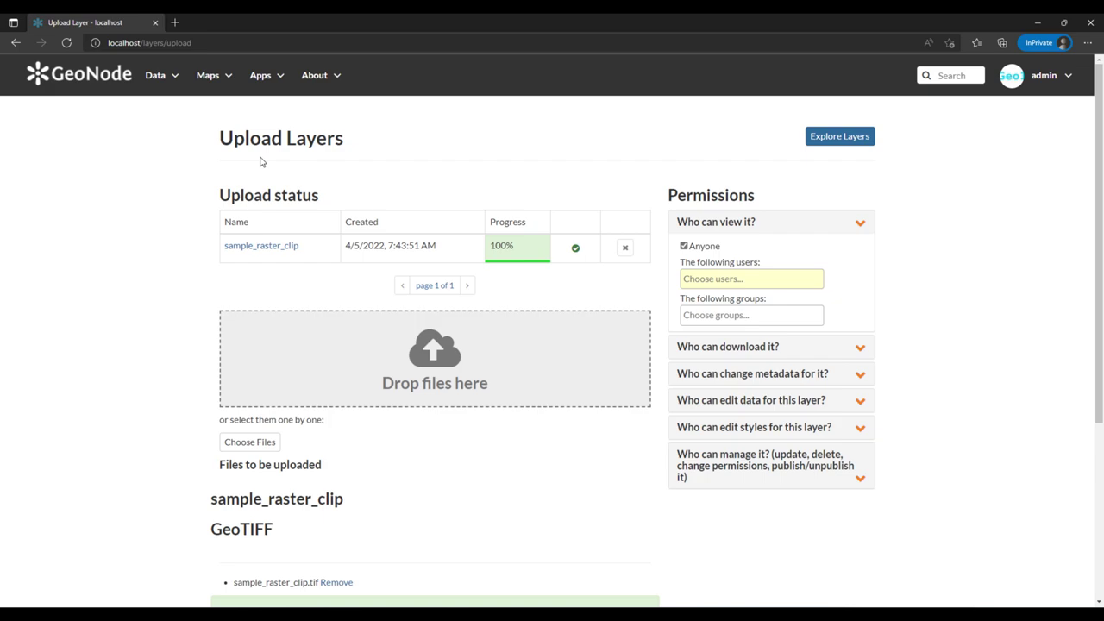
{"action": "left_click", "coordinate": [161, 76]}
{"action": "left_click", "coordinate": [162, 110]}
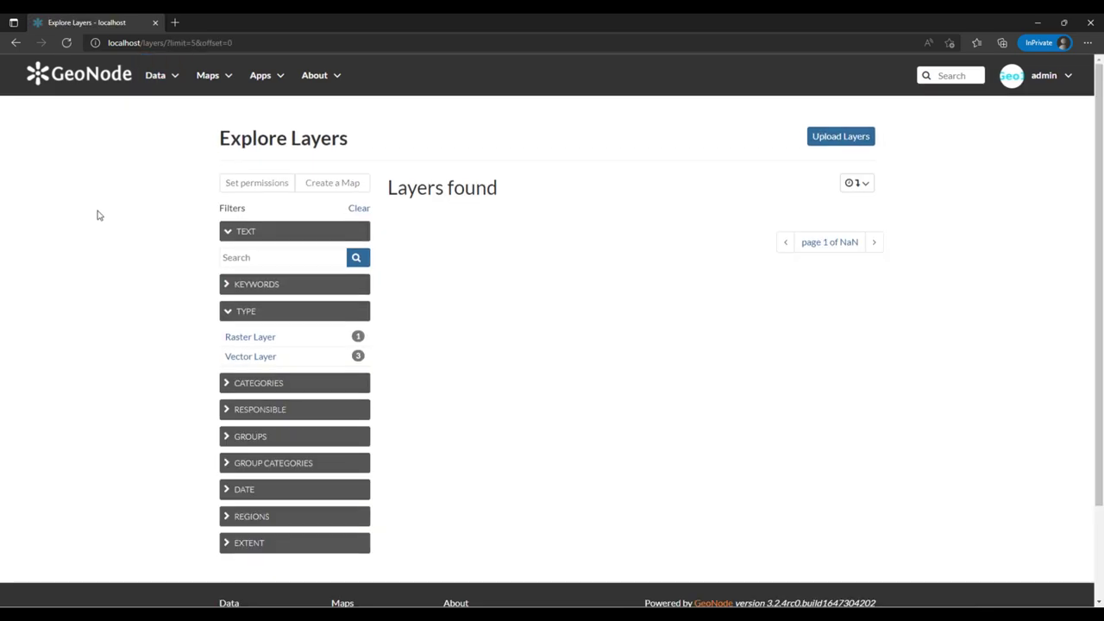
{"action": "scroll", "coordinate": [703, 351], "scroll_direction": "down", "scroll_amount": 1}
{"action": "left_click", "coordinate": [638, 183]}
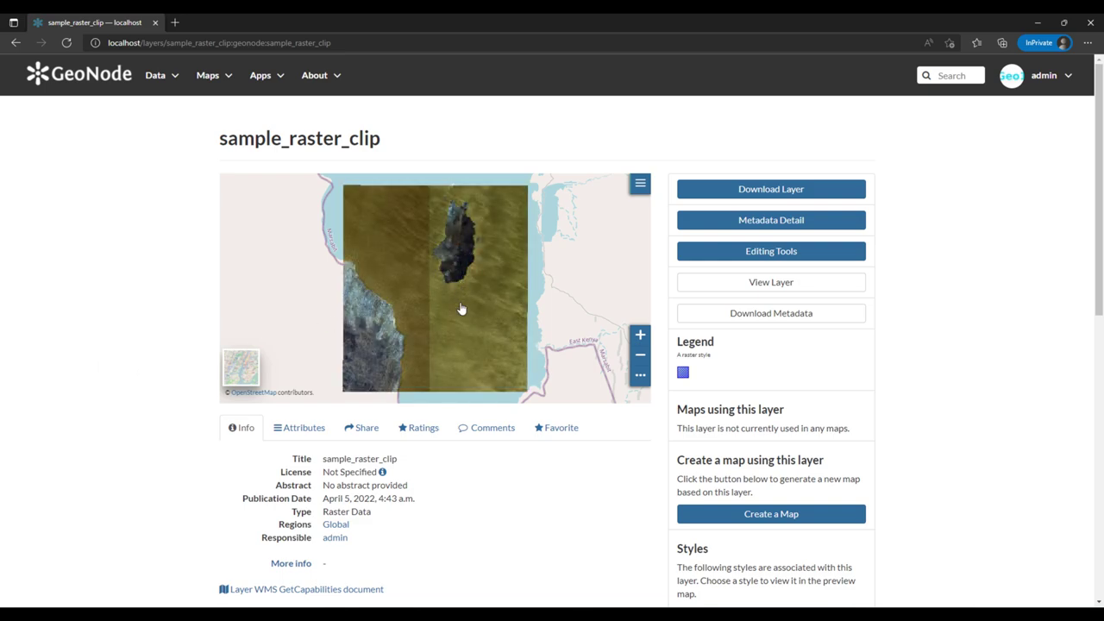
- Examine the sample_raster_clip imagery and its surroundings in the preview map, and look over the layer's page
{"action": "scroll", "coordinate": [460, 310], "scroll_direction": "up", "scroll_amount": 1}
{"action": "scroll", "coordinate": [461, 309], "scroll_direction": "up", "scroll_amount": 1}
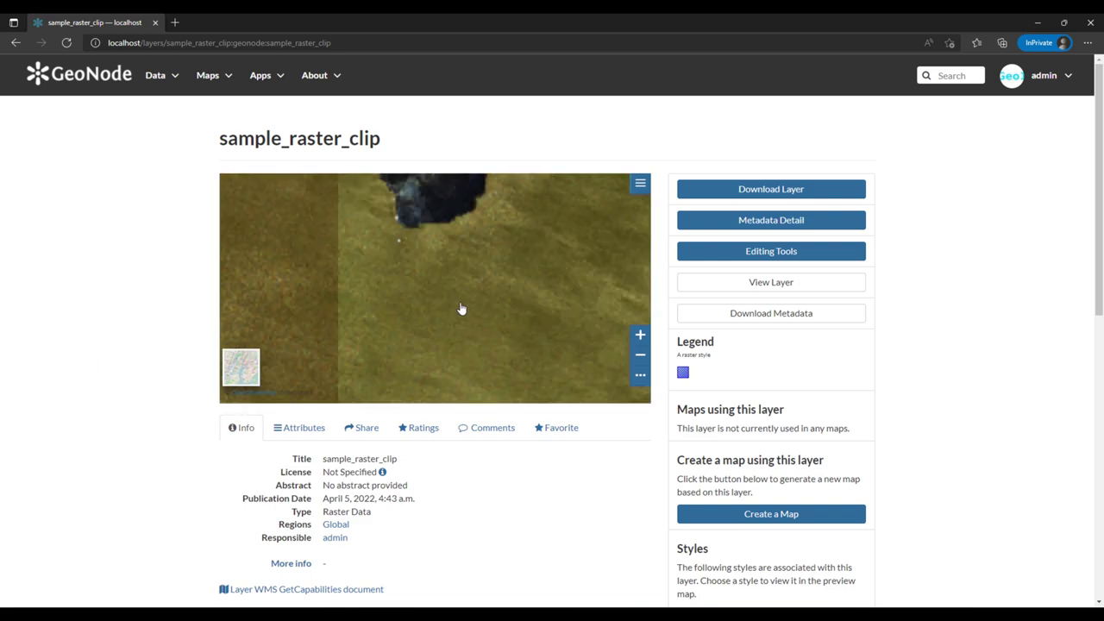
{"action": "scroll", "coordinate": [461, 309], "scroll_direction": "down", "scroll_amount": 1}
{"action": "scroll", "coordinate": [469, 249], "scroll_direction": "up", "scroll_amount": 1}
{"action": "scroll", "coordinate": [471, 251], "scroll_direction": "down", "scroll_amount": 1}
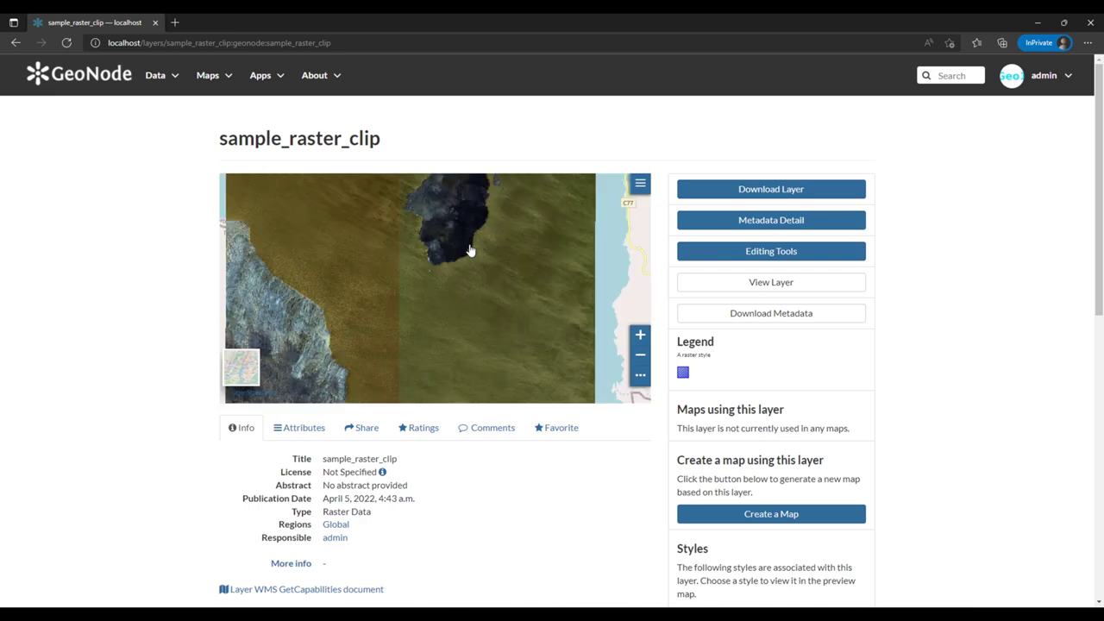
{"action": "scroll", "coordinate": [470, 251], "scroll_direction": "down", "scroll_amount": 2}
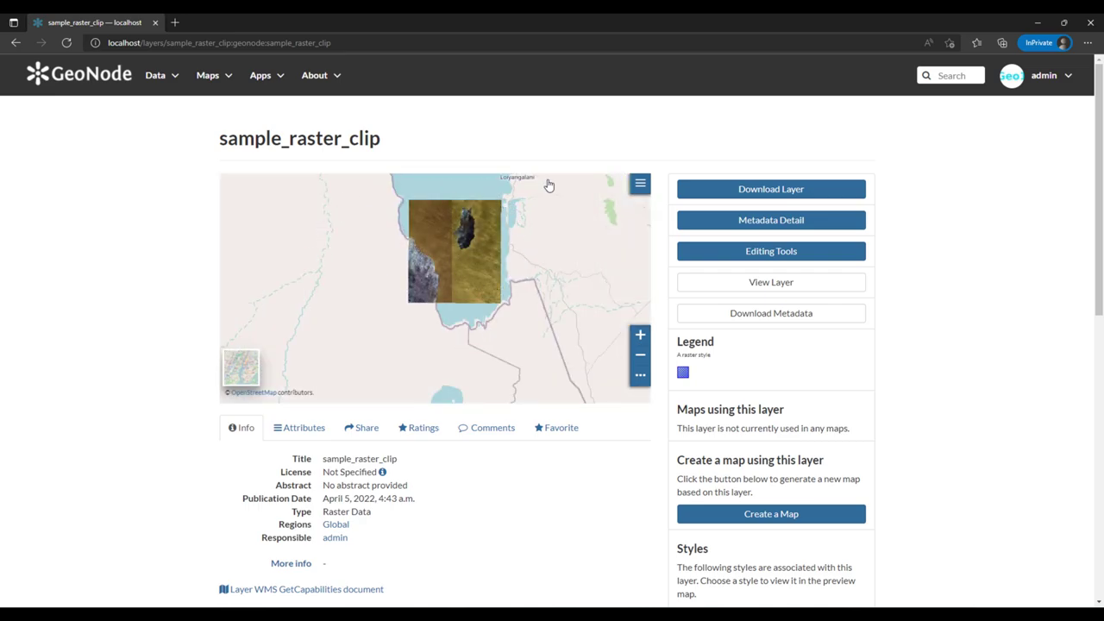
{"action": "scroll", "coordinate": [482, 233], "scroll_direction": "up", "scroll_amount": 1}
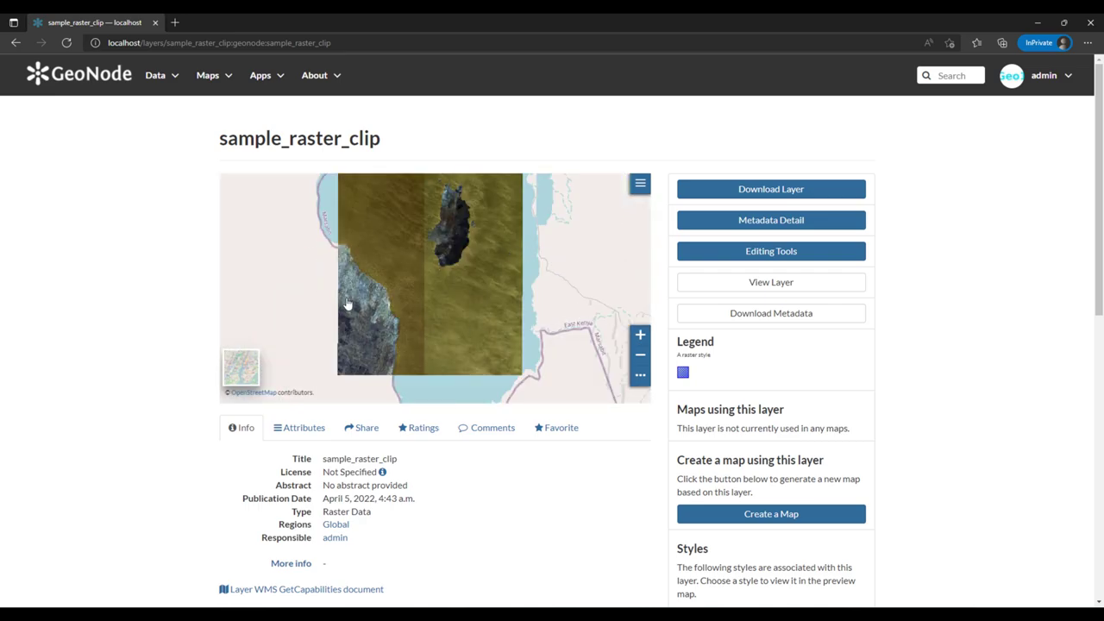
{"action": "scroll", "coordinate": [363, 264], "scroll_direction": "up", "scroll_amount": 1}
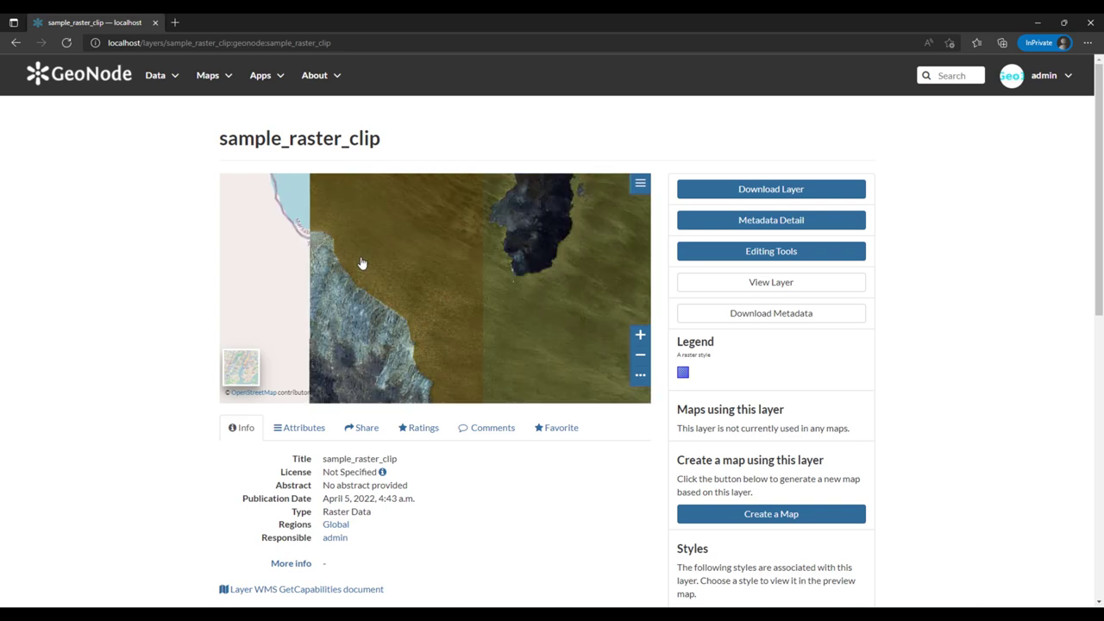
{"action": "scroll", "coordinate": [478, 305], "scroll_direction": "up", "scroll_amount": 1}
{"action": "scroll", "coordinate": [478, 306], "scroll_direction": "down", "scroll_amount": 3}
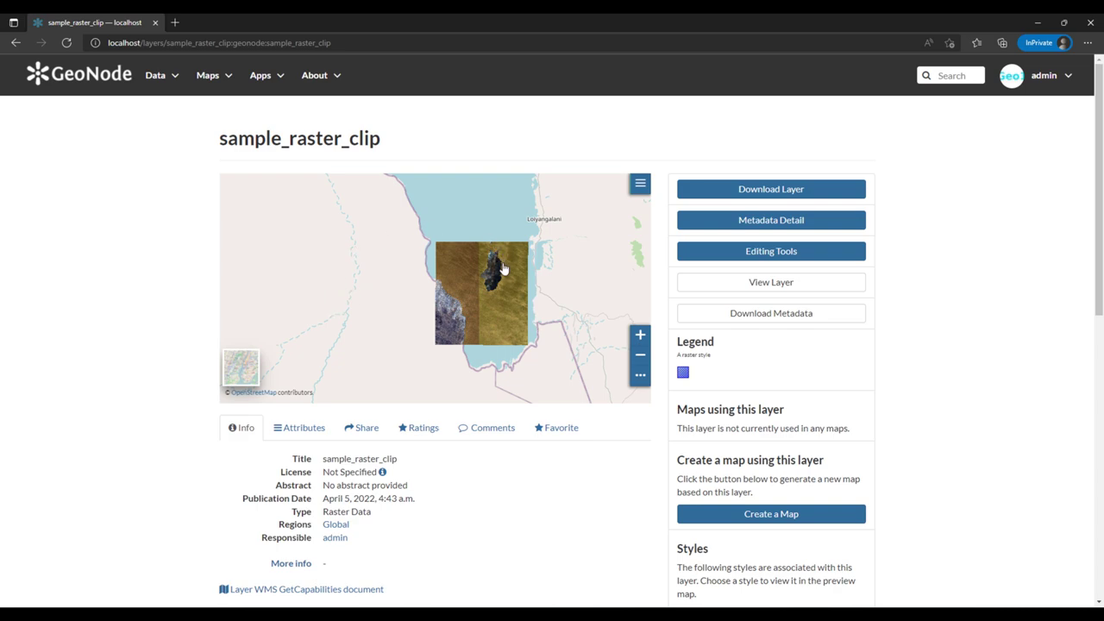
{"action": "scroll", "coordinate": [509, 290], "scroll_direction": "down", "scroll_amount": 1}
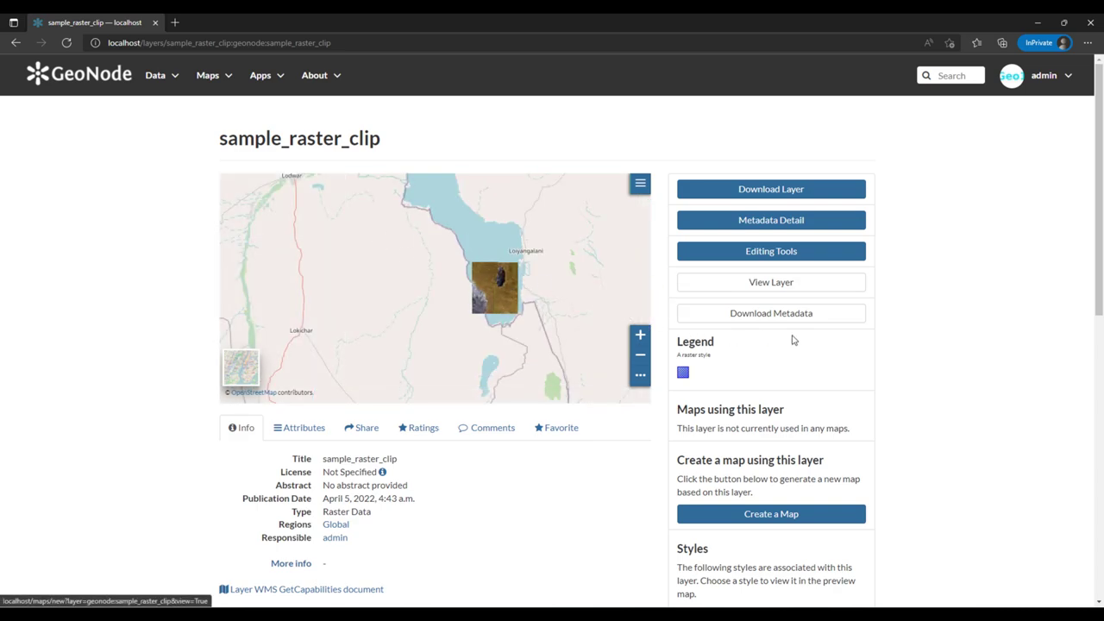
{"action": "scroll", "coordinate": [988, 331], "scroll_direction": "down", "scroll_amount": 2}
{"action": "scroll", "coordinate": [989, 331], "scroll_direction": "up", "scroll_amount": 2}
- Return to the list of layers and look through its raster and vector entries and the Selection box
{"action": "left_click", "coordinate": [148, 76]}
{"action": "left_click", "coordinate": [157, 109]}
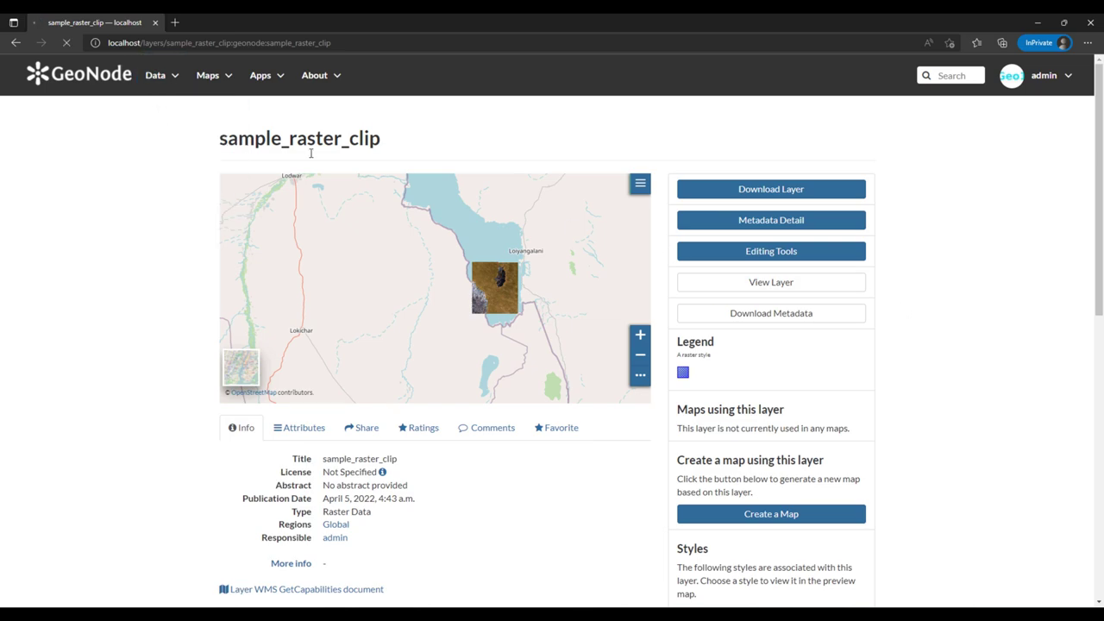
{"action": "scroll", "coordinate": [937, 279], "scroll_direction": "down", "scroll_amount": 5}
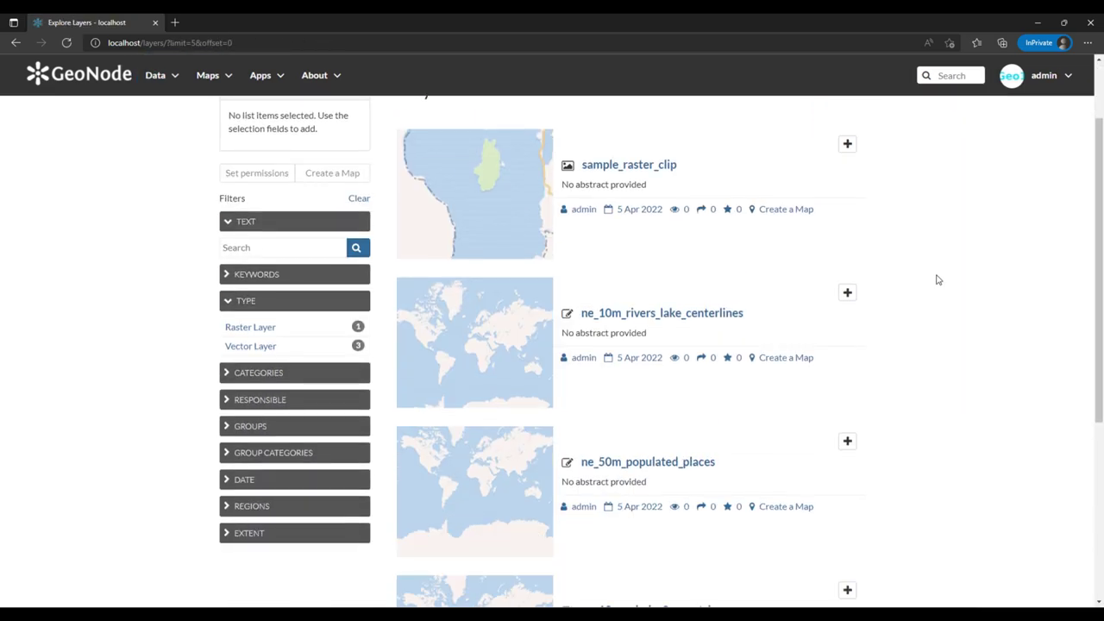
{"action": "scroll", "coordinate": [937, 280], "scroll_direction": "up", "scroll_amount": 5}
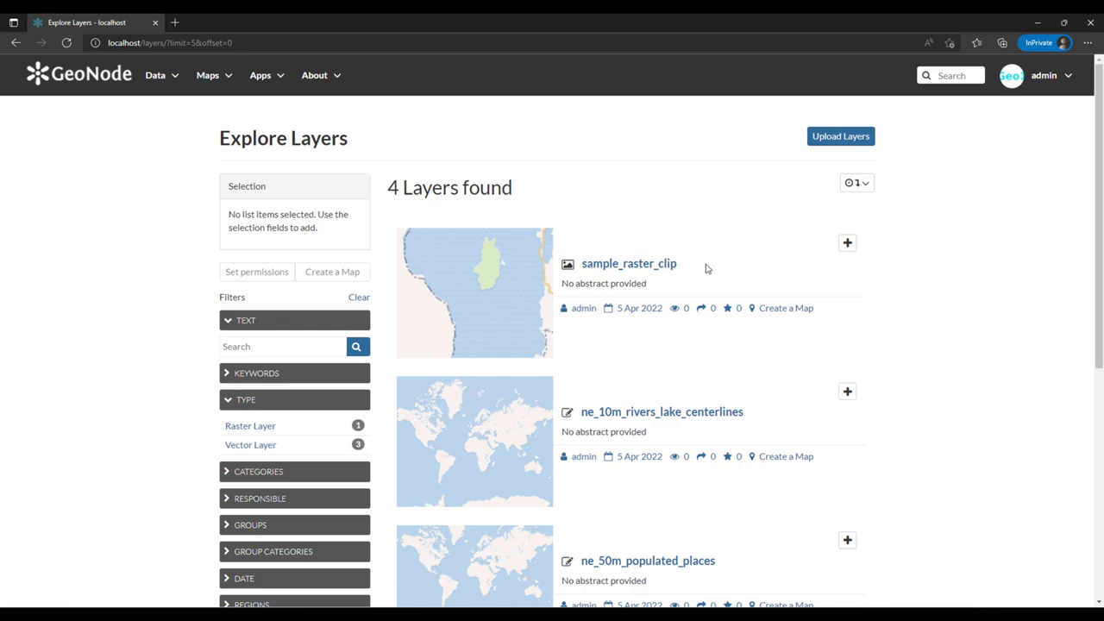
{"action": "scroll", "coordinate": [712, 332], "scroll_direction": "down", "scroll_amount": 5}
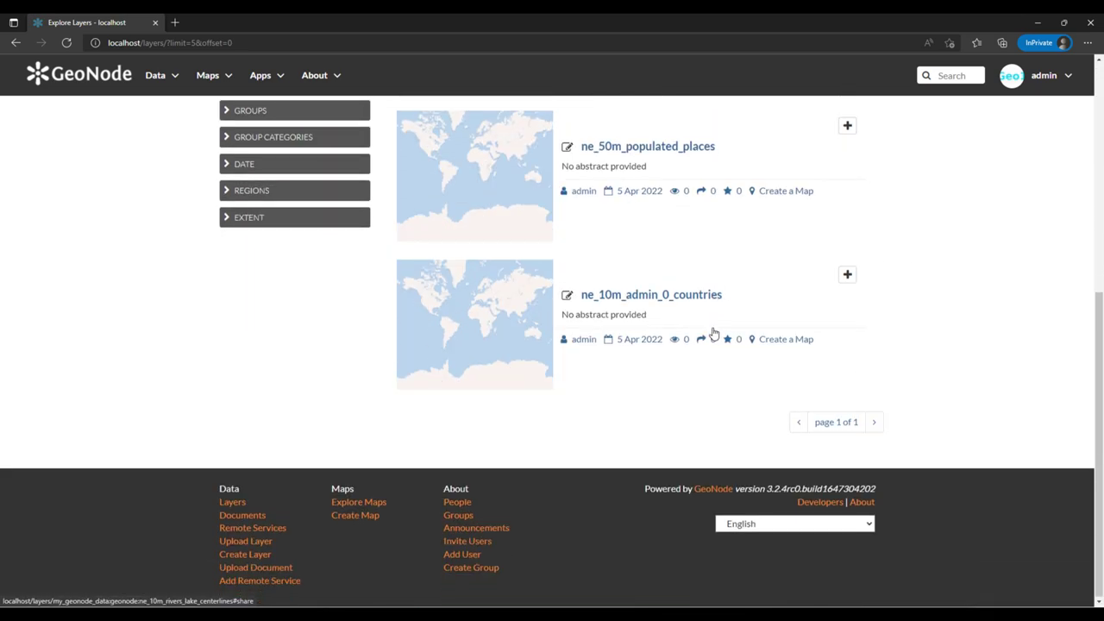
{"action": "scroll", "coordinate": [713, 332], "scroll_direction": "up", "scroll_amount": 5}
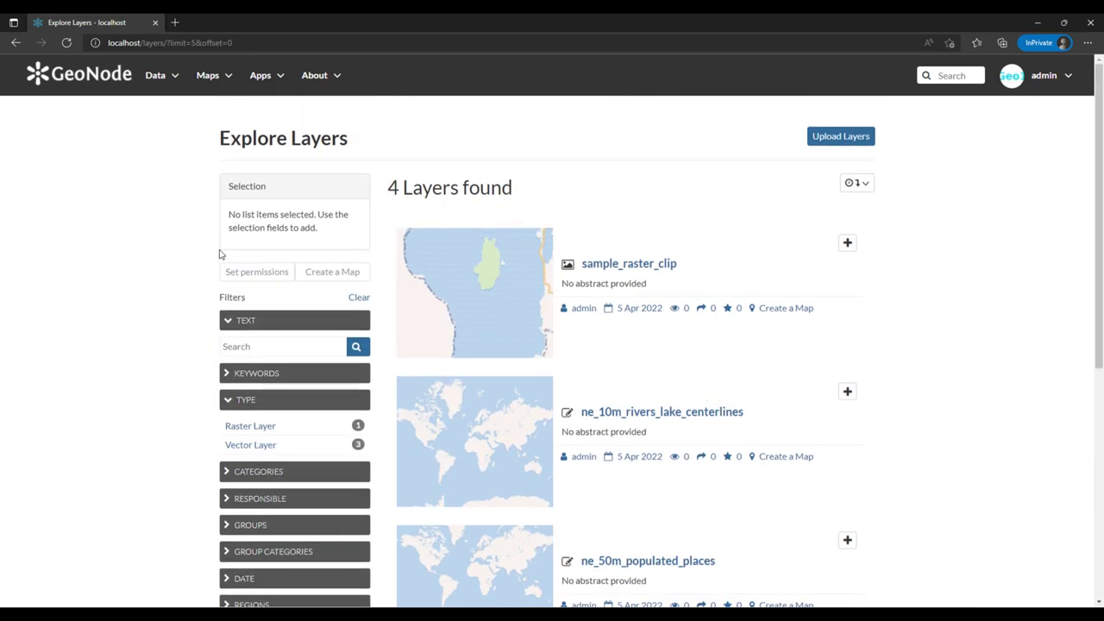
{"action": "left_click_drag", "start_coordinate": [223, 216], "coordinate": [323, 227]}
{"action": "left_click", "coordinate": [278, 228]}
- View the list of uploaded documents and visit the Remote Services page
{"action": "left_click", "coordinate": [168, 83]}
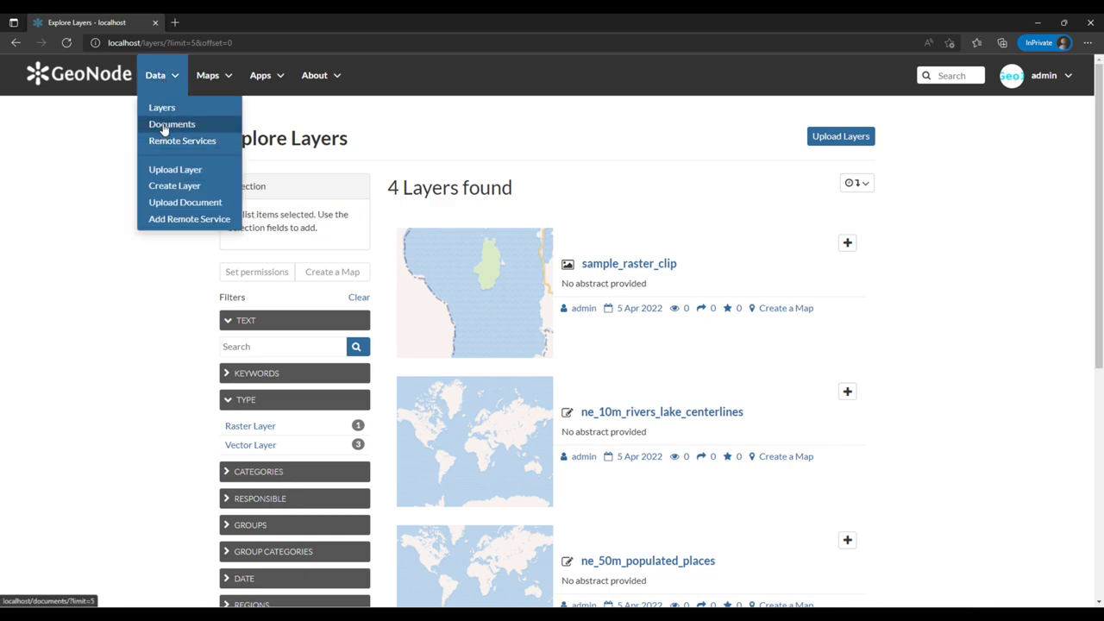
{"action": "left_click", "coordinate": [164, 127]}
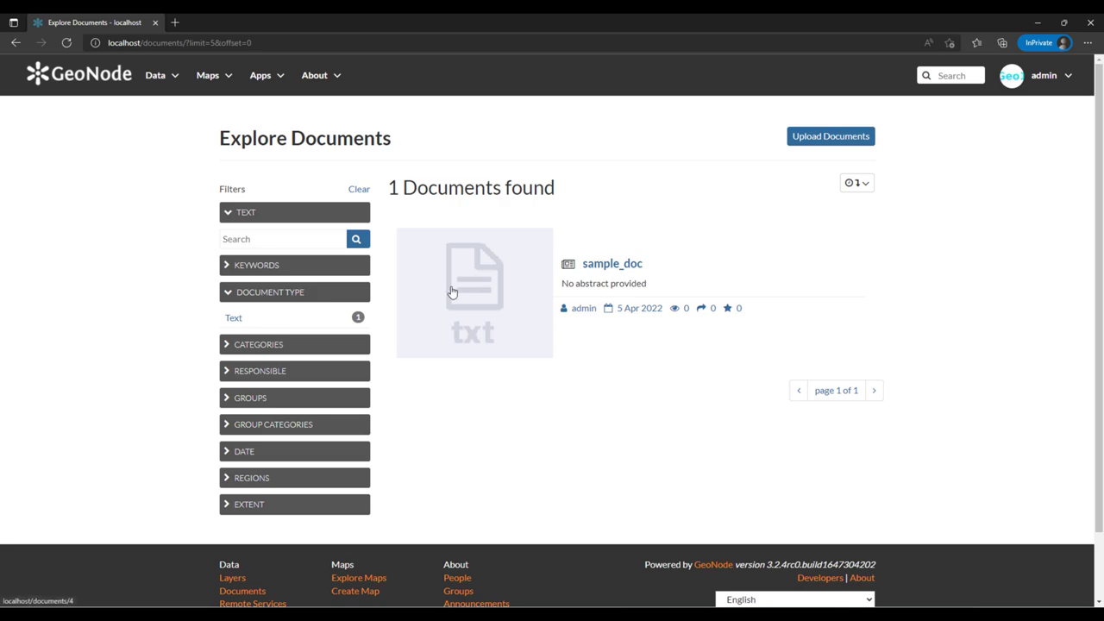
{"action": "left_click", "coordinate": [165, 90]}
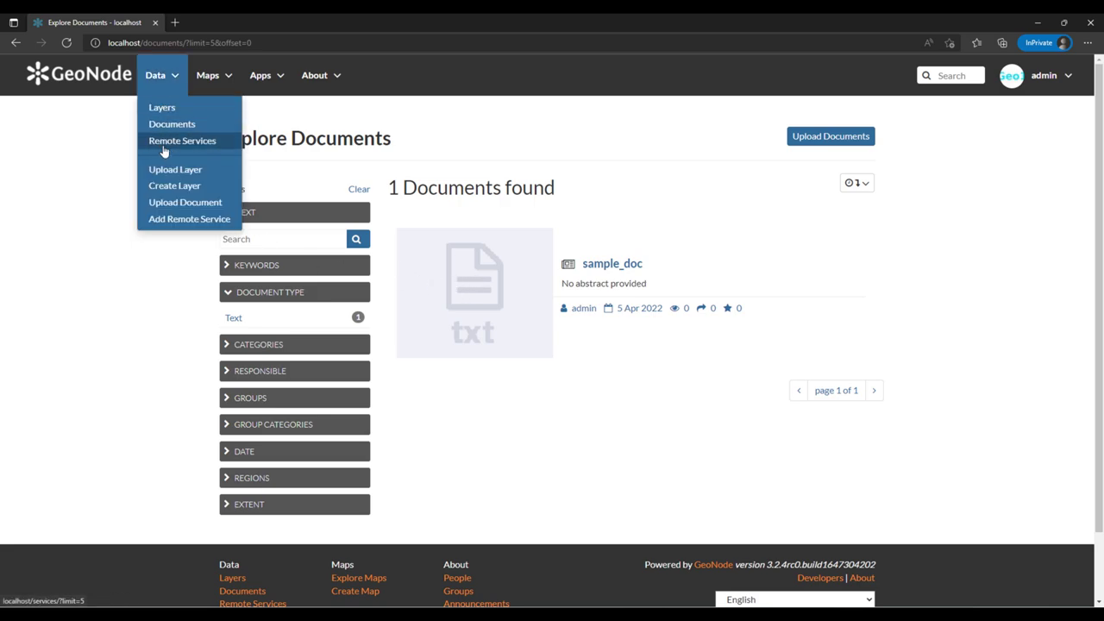
{"action": "left_click", "coordinate": [152, 143]}
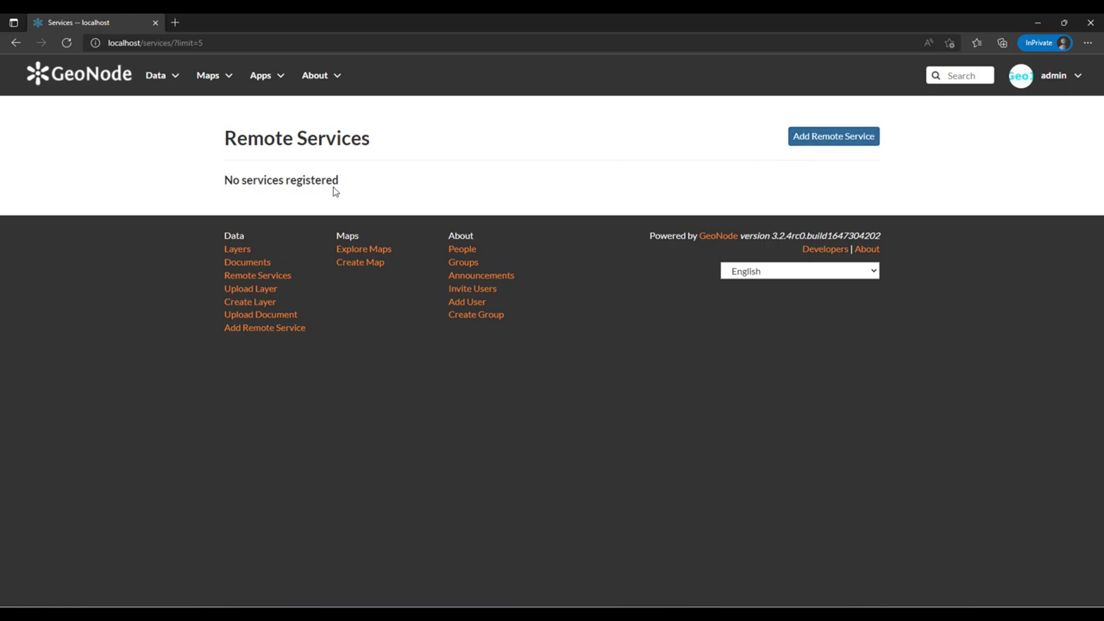
- Start registering a new remote service with Web Map Service as its type, and make its Service URL ready for entry
{"action": "left_click", "coordinate": [816, 140]}
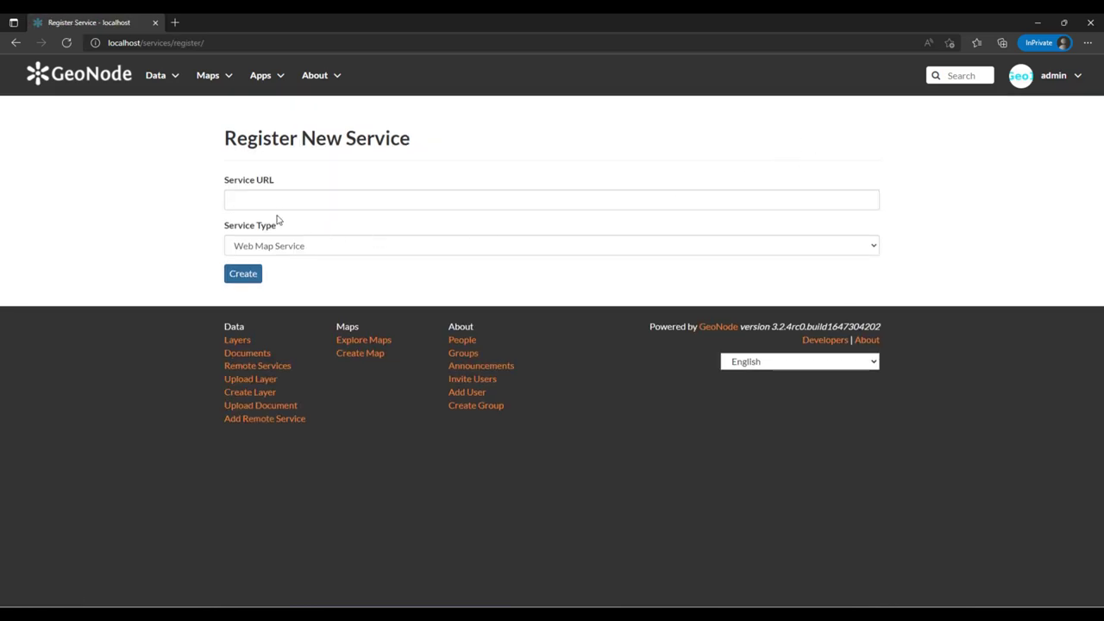
{"action": "left_click", "coordinate": [257, 249]}
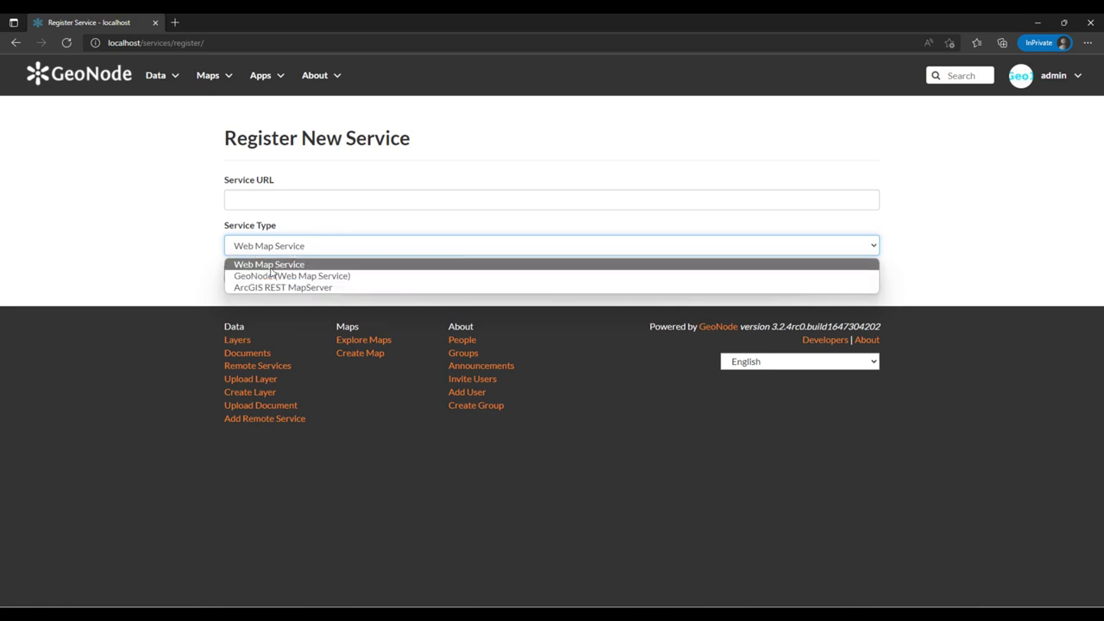
{"action": "left_click", "coordinate": [252, 266]}
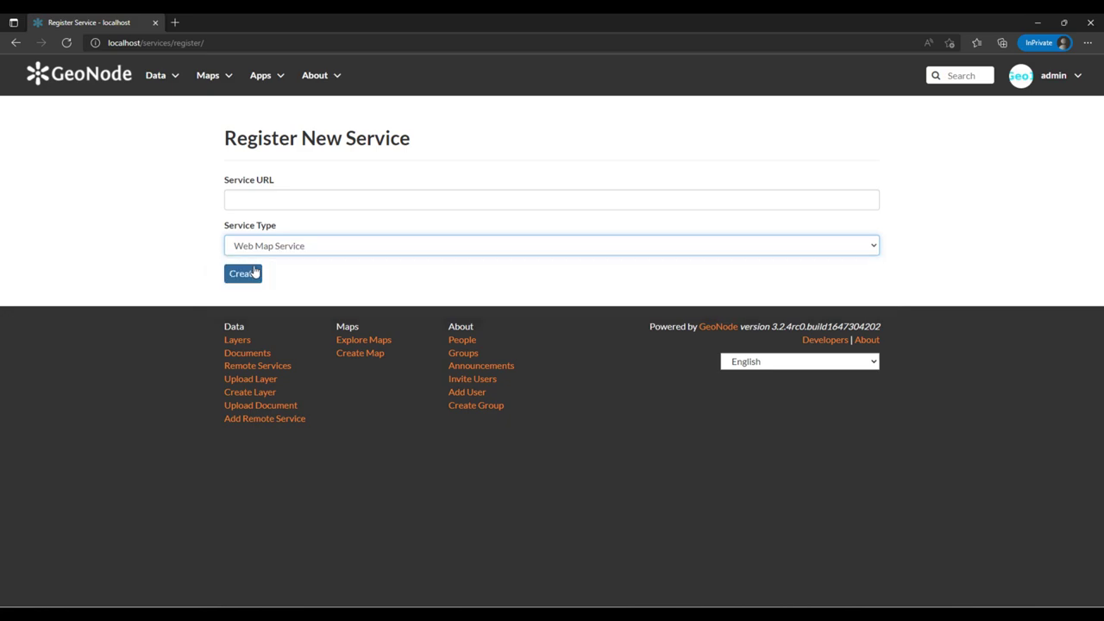
{"action": "left_click", "coordinate": [282, 195]}
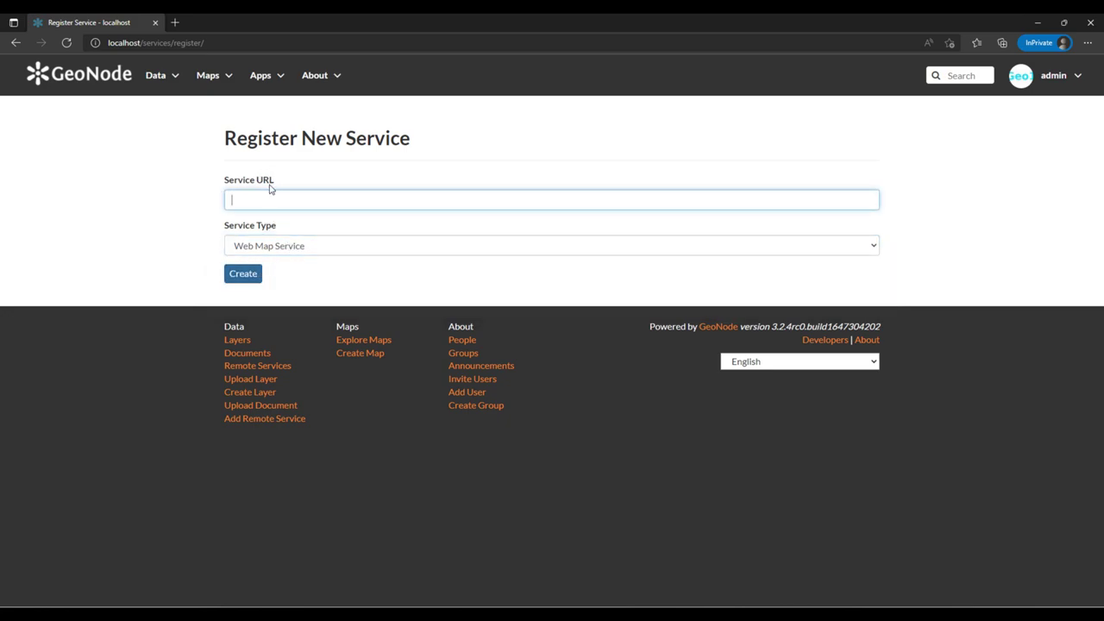
{"action": "left_click_drag", "start_coordinate": [221, 179], "coordinate": [291, 178]}
{"action": "left_click", "coordinate": [262, 177]}
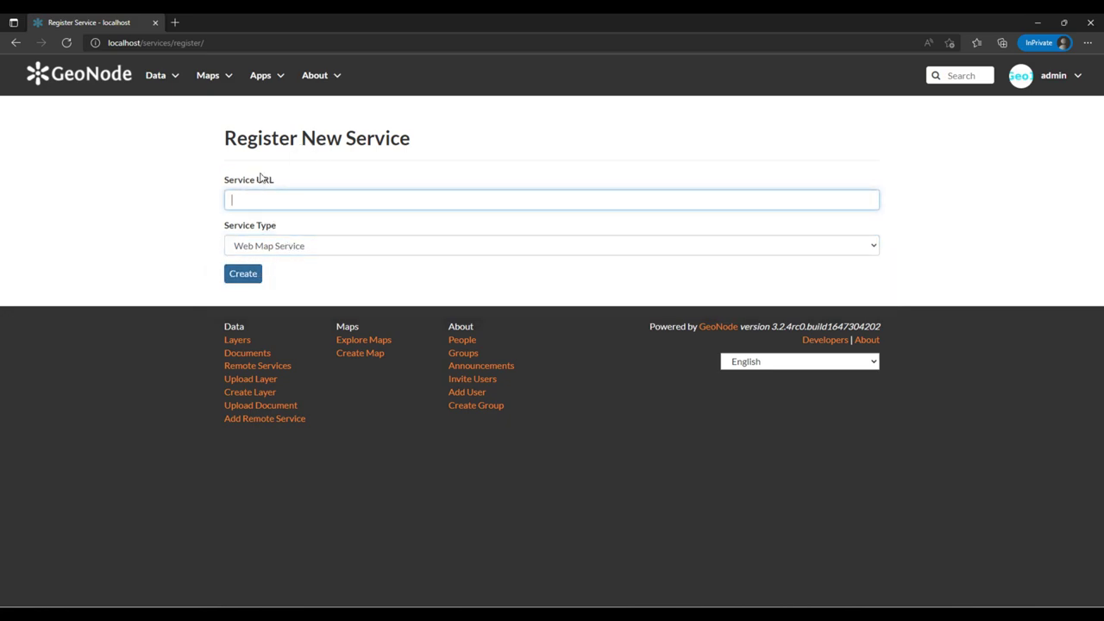
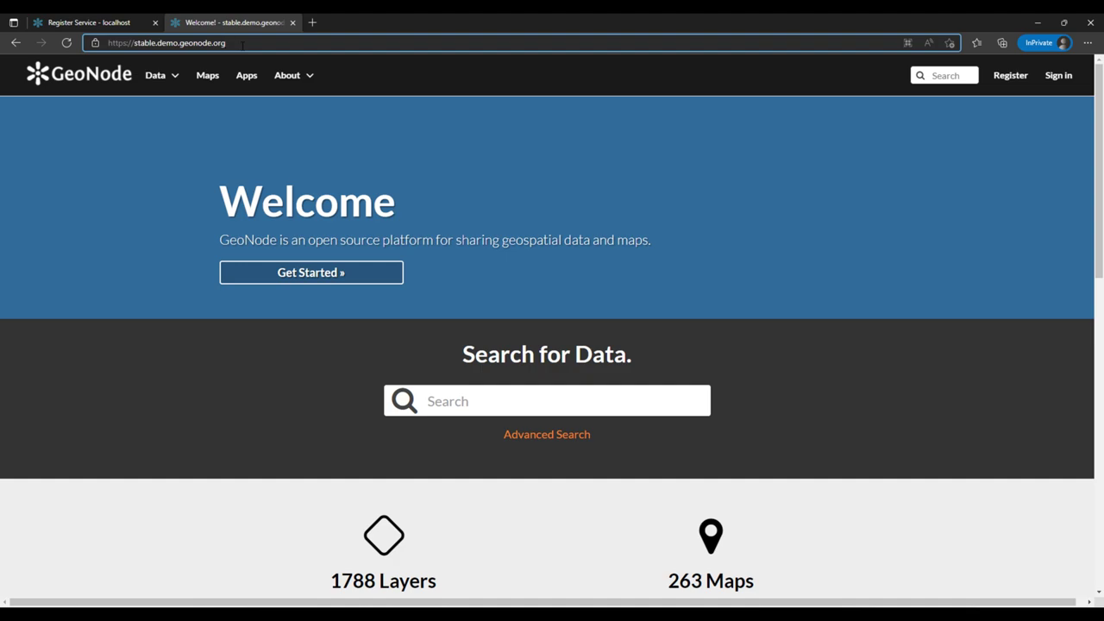
- Open the demo site's GeoServer welcome page at stable.demo.geonode.org/geoserver/web/
{"action": "type", "text": "/geoserv"}
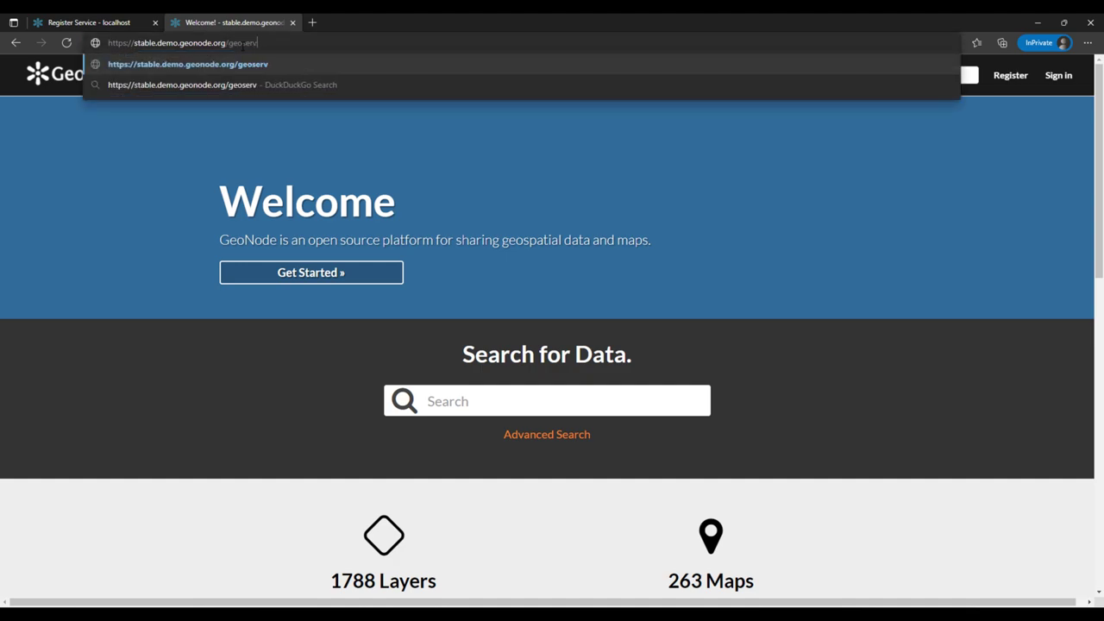
{"action": "key", "text": "Return"}
{"action": "left_click", "coordinate": [250, 43]}
{"action": "left_click", "coordinate": [261, 43]}
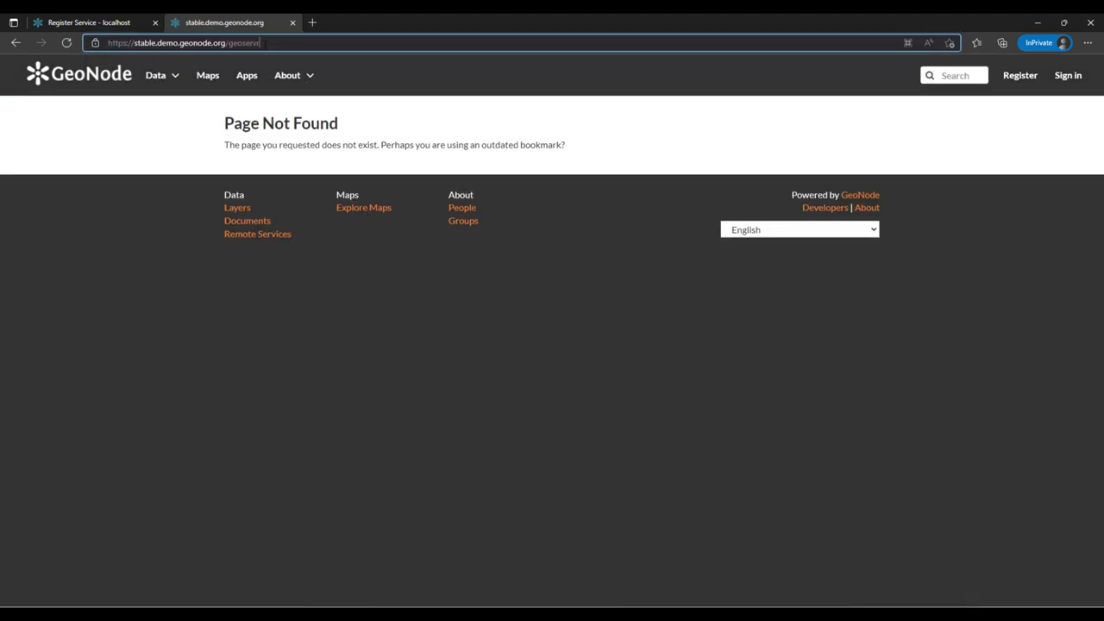
{"action": "type", "text": "er/web/"}
{"action": "key", "text": "Return"}
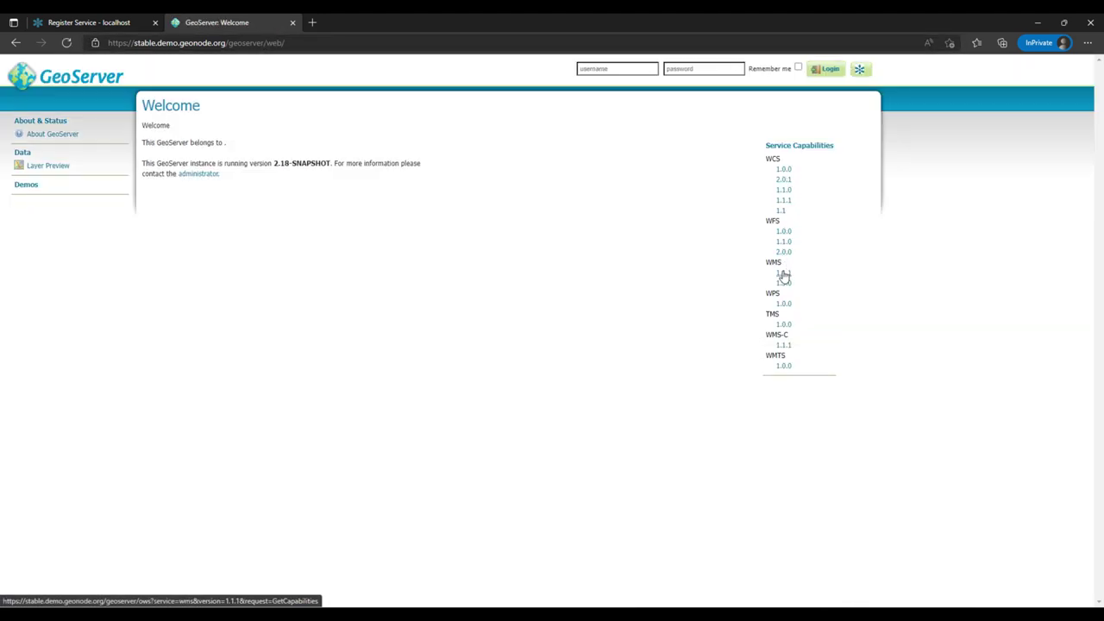
- Copy the address of the WMS 1.1.1 capabilities link from the GeoServer welcome page
{"action": "left_click", "coordinate": [785, 274]}
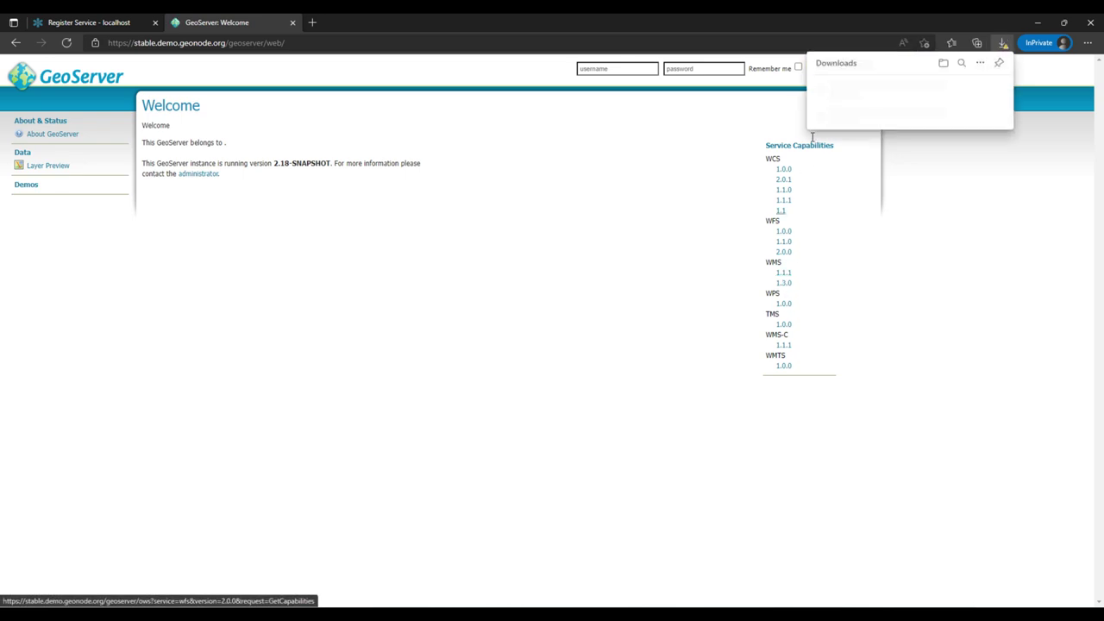
{"action": "left_click", "coordinate": [960, 113]}
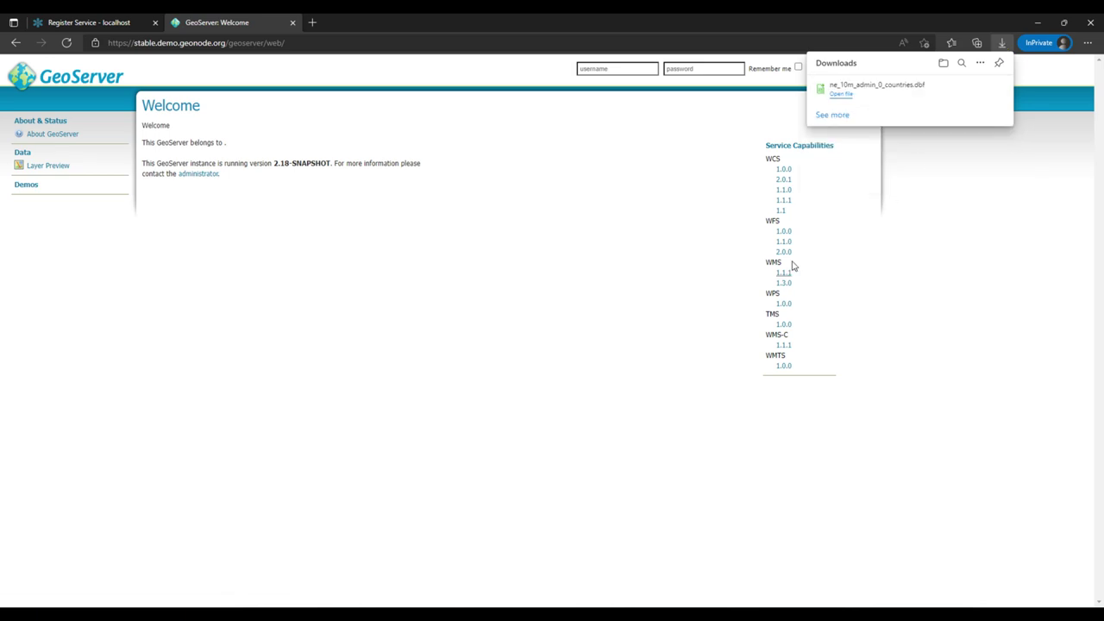
{"action": "right_click", "coordinate": [784, 274]}
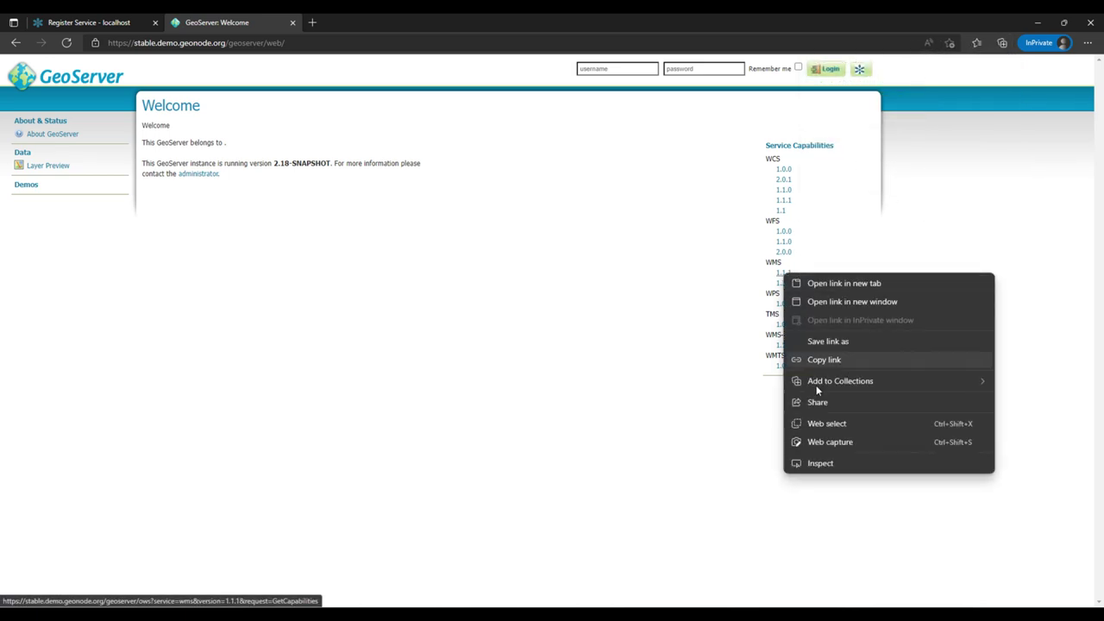
{"action": "left_click", "coordinate": [823, 360]}
{"action": "left_click", "coordinate": [108, 24]}
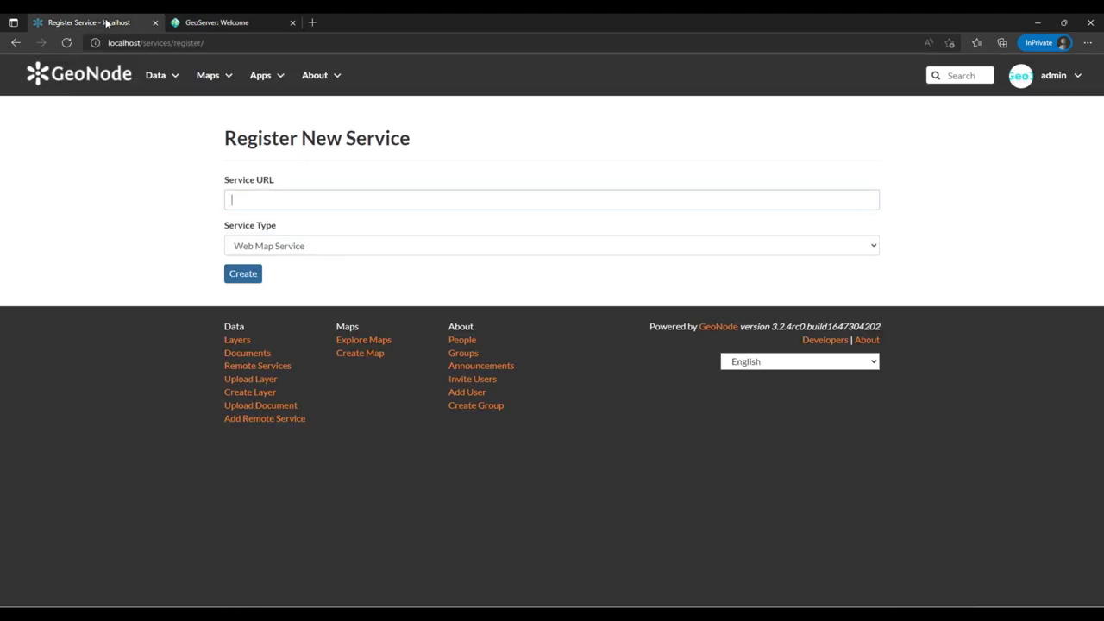
{"action": "left_click", "coordinate": [261, 199]}
{"action": "type", "text": "https://stable.demo.geonode.org/geoserver/ows?service=wms&version=1.1.1&request=GetCapabilities"}
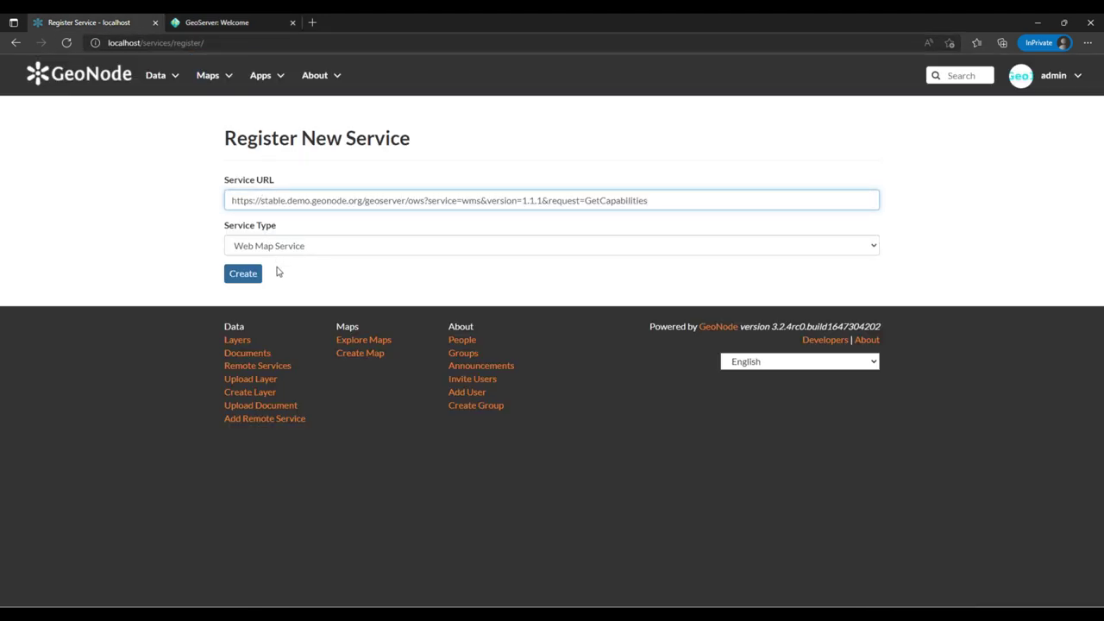
{"action": "left_click", "coordinate": [248, 279]}
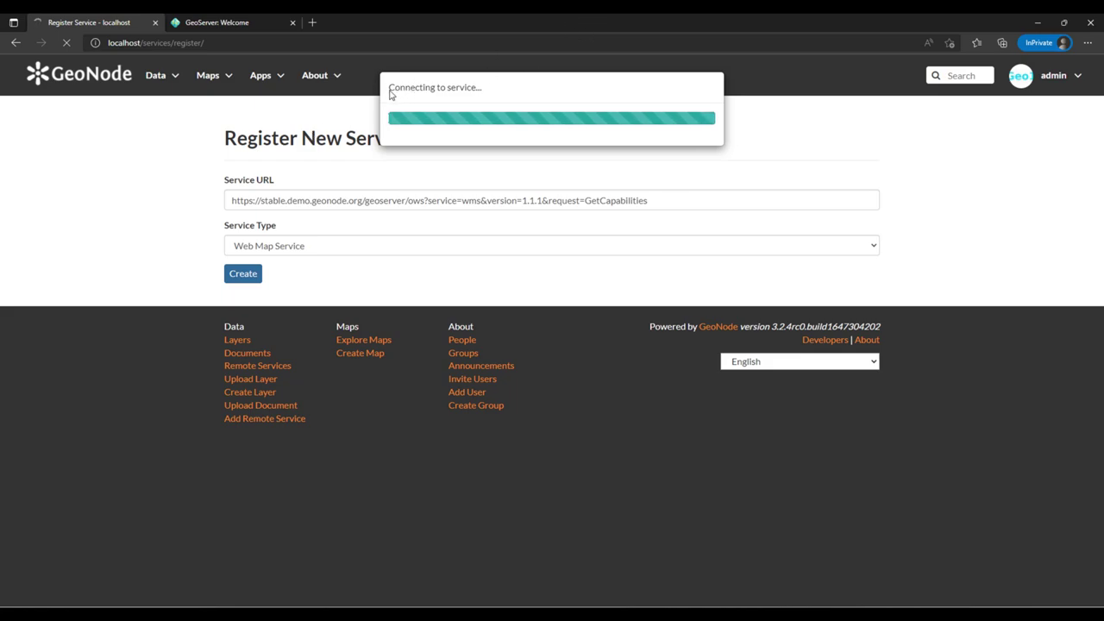
{"action": "left_click_drag", "start_coordinate": [390, 90], "coordinate": [581, 104]}
{"action": "left_click", "coordinate": [419, 109]}
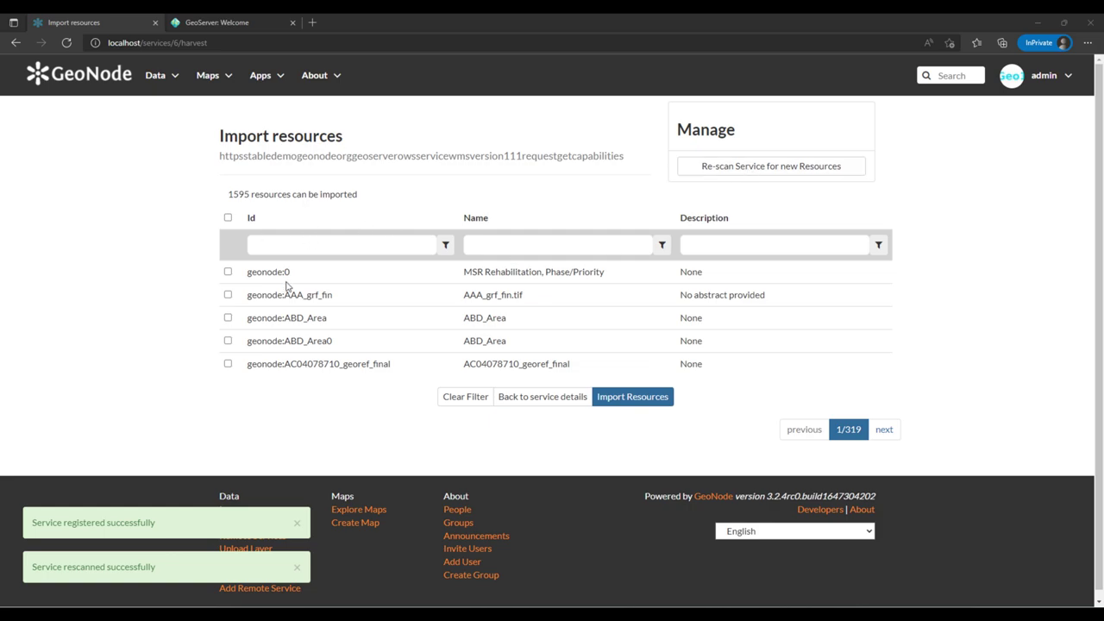
- Look over the Id, Name and Description filters, and import the resource geonode:0, "MSR Rehabilitation, Phase/Priority", from the registered service
{"action": "scroll", "coordinate": [298, 318], "scroll_direction": "down", "scroll_amount": 1}
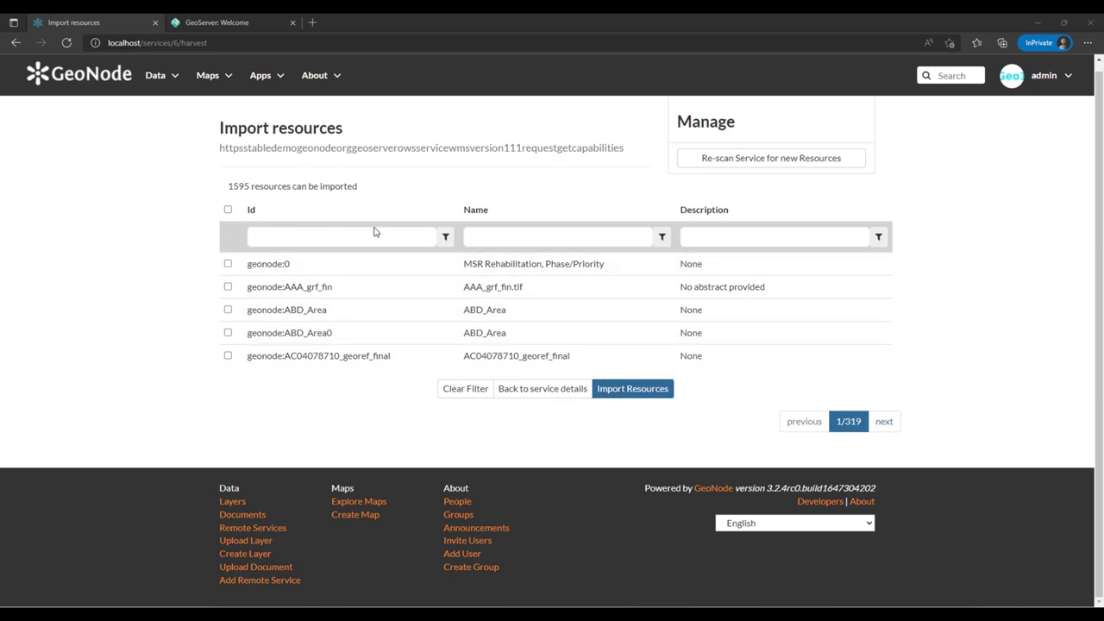
{"action": "left_click", "coordinate": [628, 237]}
{"action": "left_click", "coordinate": [736, 230]}
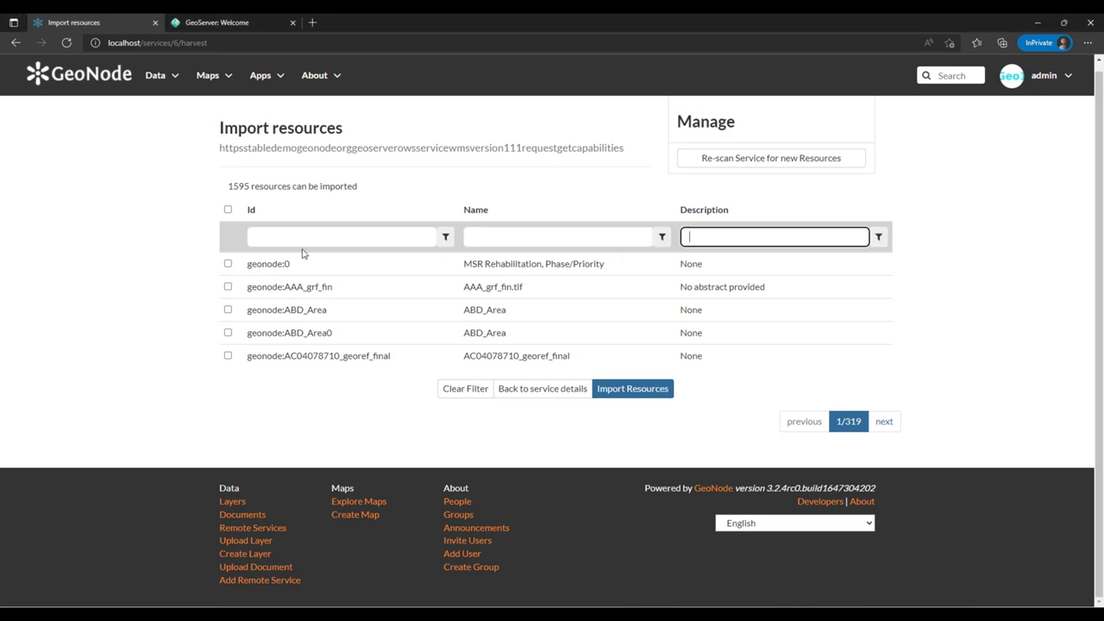
{"action": "left_click", "coordinate": [304, 241]}
{"action": "scroll", "coordinate": [587, 224], "scroll_direction": "up", "scroll_amount": 1}
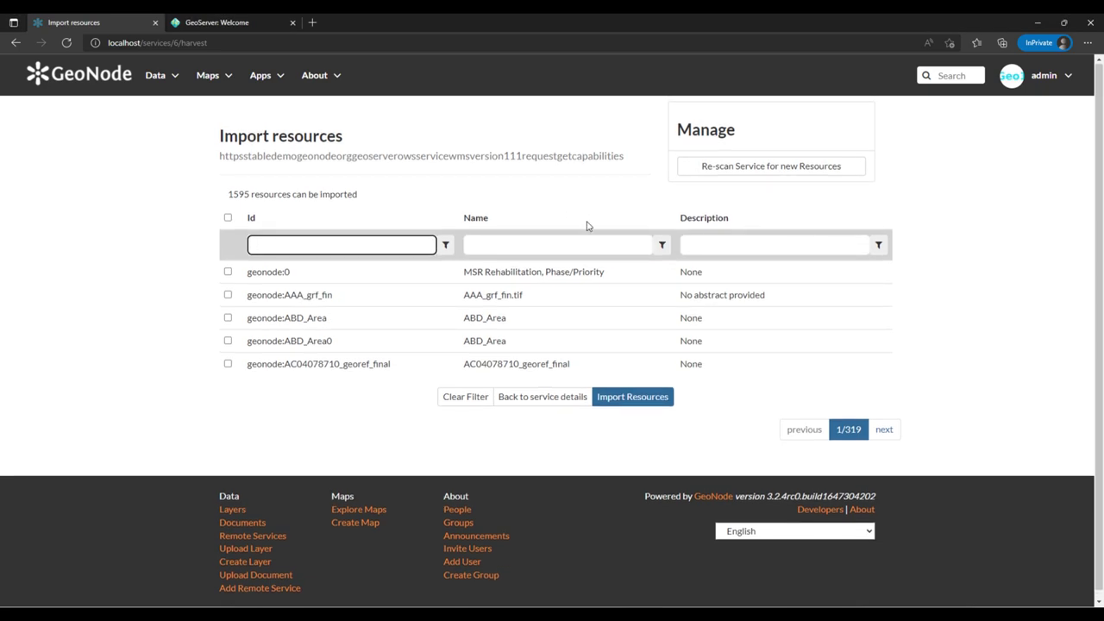
{"action": "left_click", "coordinate": [228, 272]}
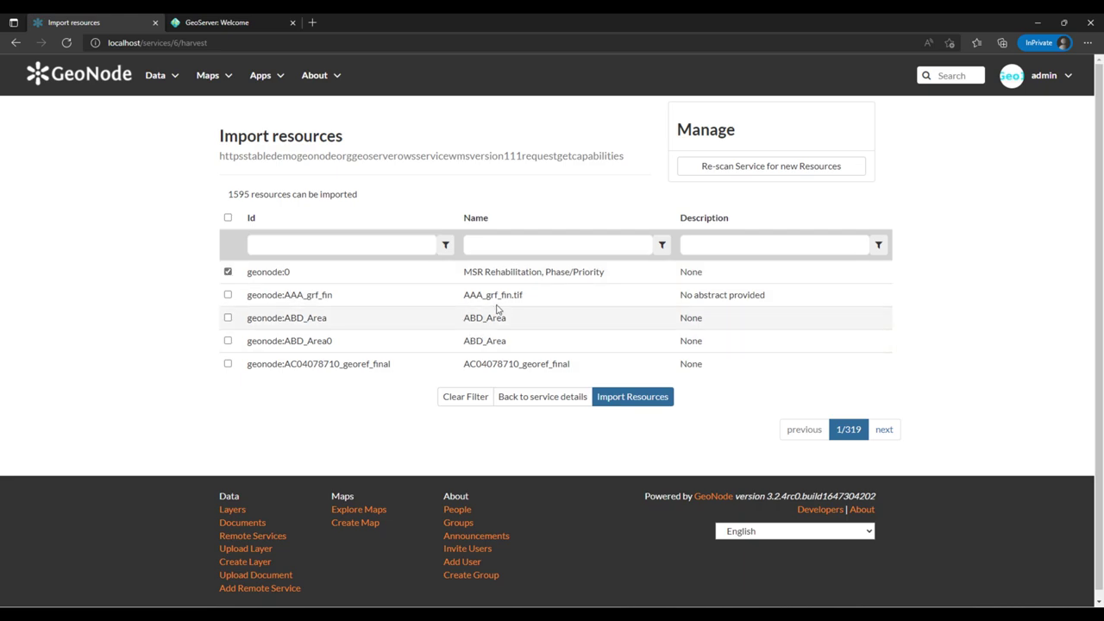
{"action": "left_click", "coordinate": [638, 398]}
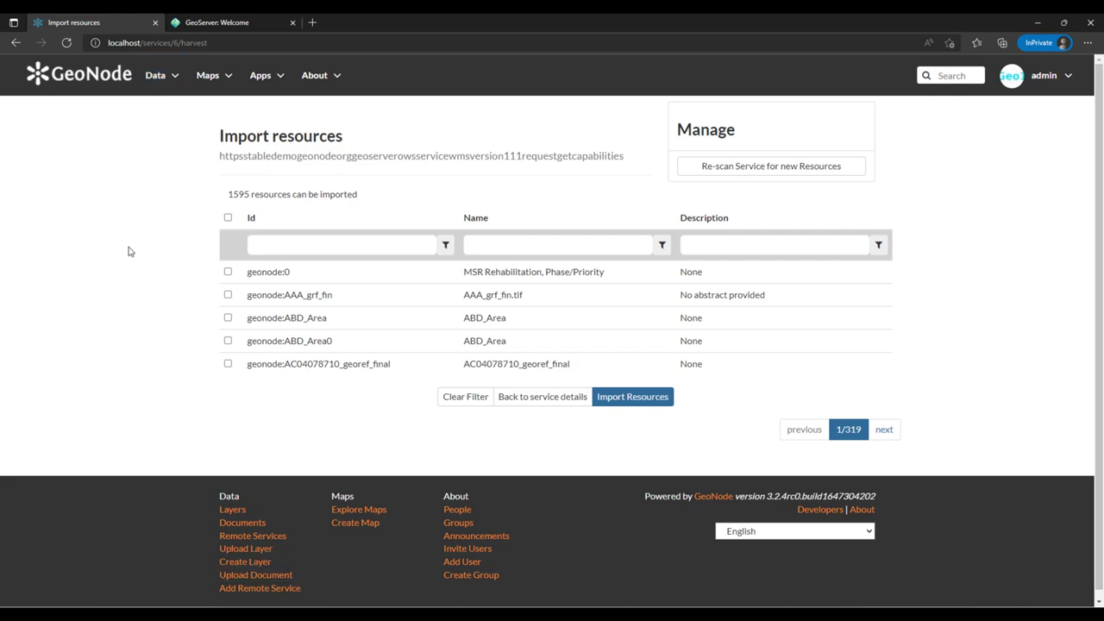
- Return to the service details and review the service's name, URL and keywords
{"action": "left_click", "coordinate": [525, 401]}
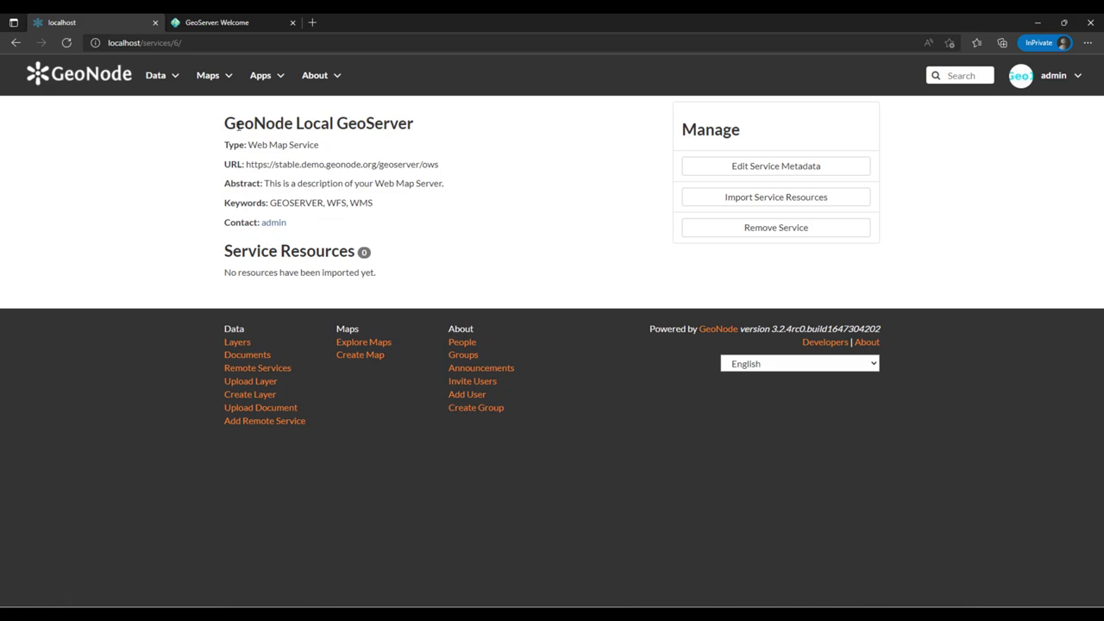
{"action": "left_click_drag", "start_coordinate": [238, 126], "coordinate": [376, 126]}
{"action": "left_click", "coordinate": [446, 138]}
{"action": "left_click_drag", "start_coordinate": [246, 164], "coordinate": [440, 166]}
{"action": "left_click", "coordinate": [429, 166]}
{"action": "left_click", "coordinate": [426, 165]}
{"action": "left_click_drag", "start_coordinate": [330, 205], "coordinate": [377, 205]}
{"action": "left_click", "coordinate": [341, 204]}
{"action": "left_click", "coordinate": [342, 204]}
{"action": "left_click", "coordinate": [360, 204]}
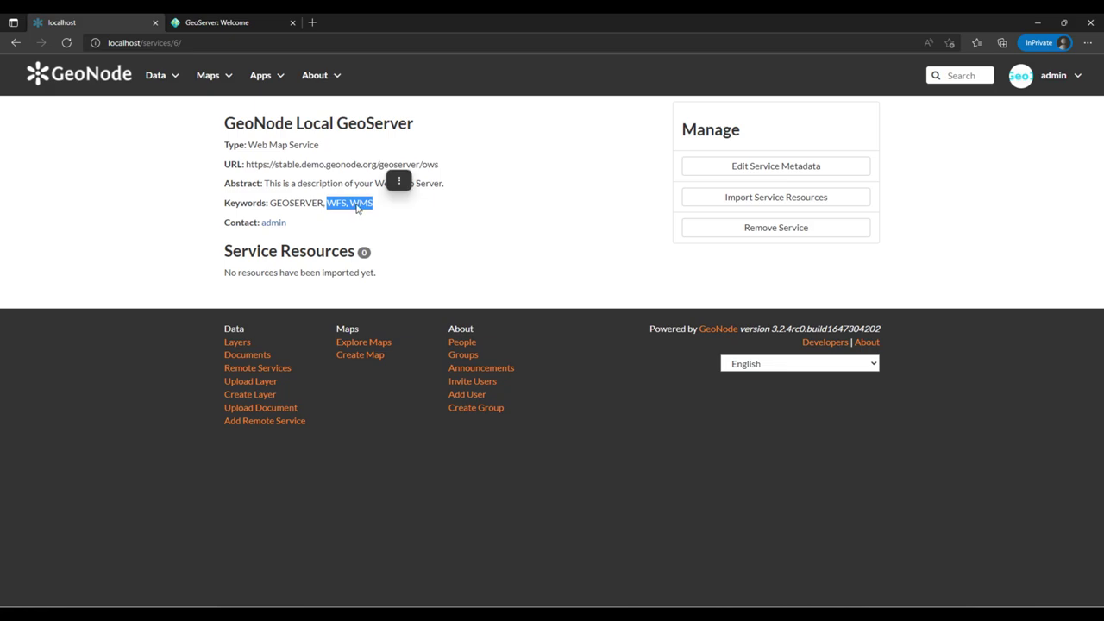
- Show the list of layers and look through its entries down to the end of the page
{"action": "left_click", "coordinate": [168, 77]}
{"action": "left_click", "coordinate": [166, 107]}
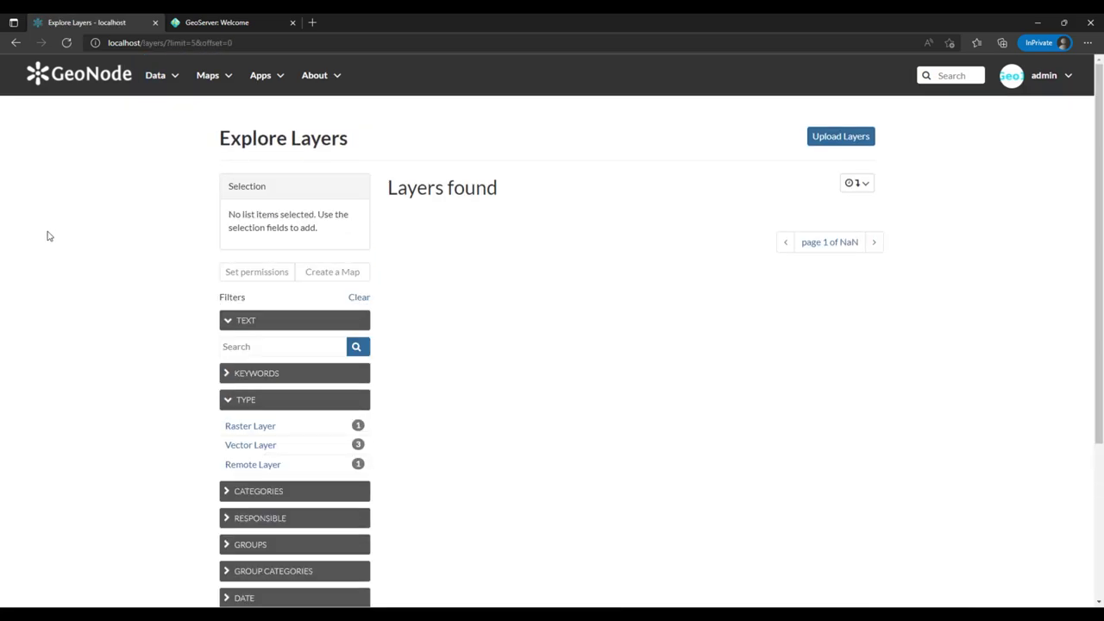
{"action": "scroll", "coordinate": [935, 326], "scroll_direction": "down", "scroll_amount": 6}
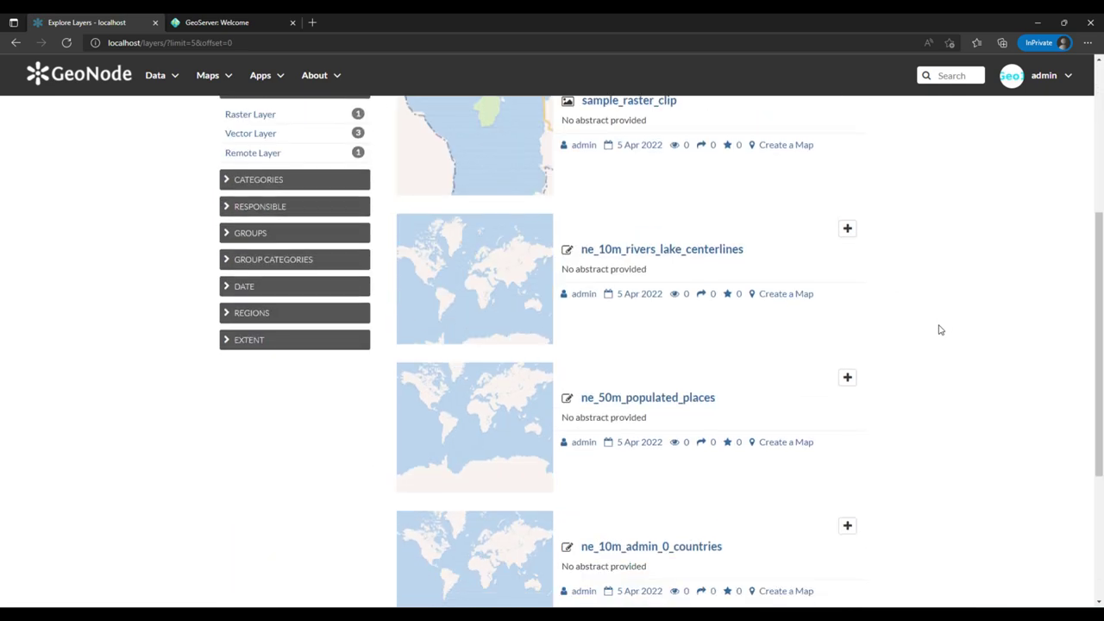
{"action": "scroll", "coordinate": [937, 328], "scroll_direction": "up", "scroll_amount": 6}
{"action": "scroll", "coordinate": [940, 330], "scroll_direction": "up", "scroll_amount": 1}
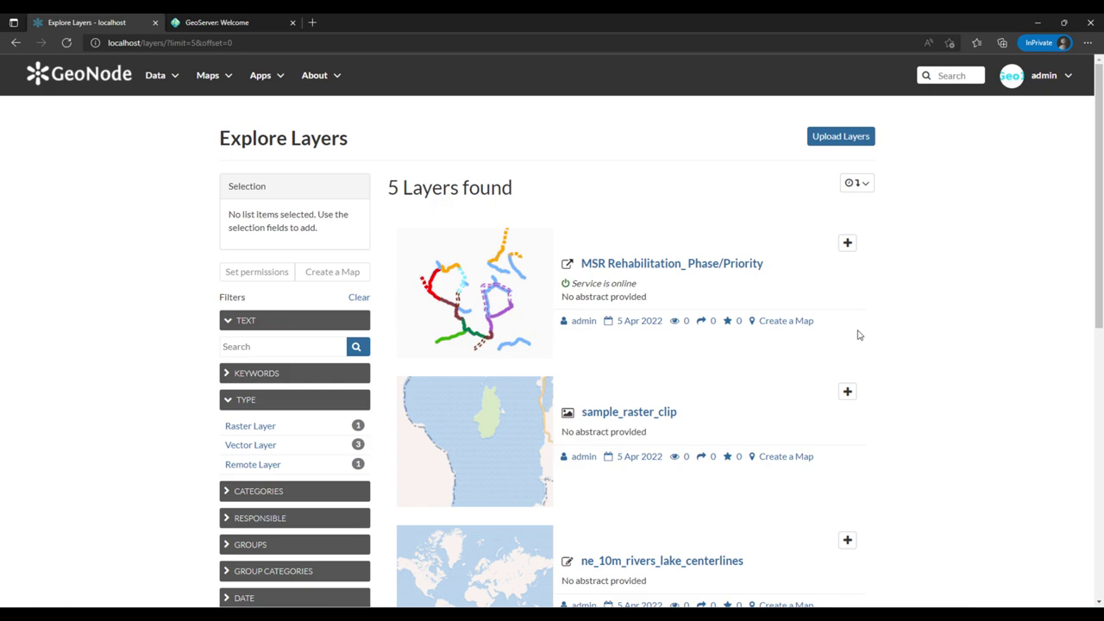
{"action": "scroll", "coordinate": [926, 326], "scroll_direction": "down", "scroll_amount": 6}
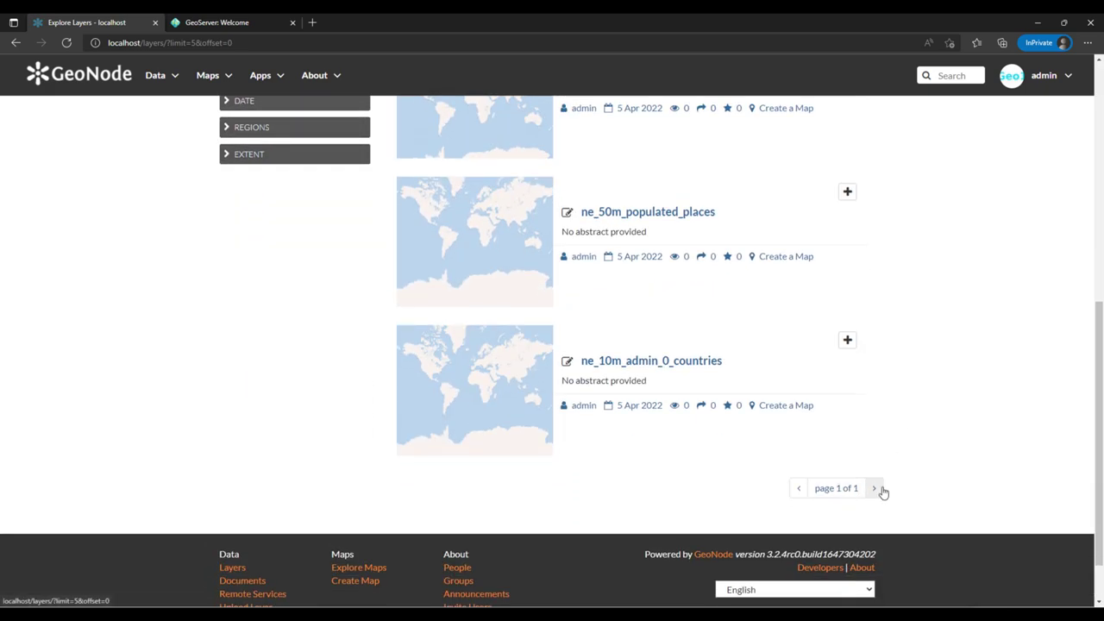
{"action": "left_click", "coordinate": [880, 488]}
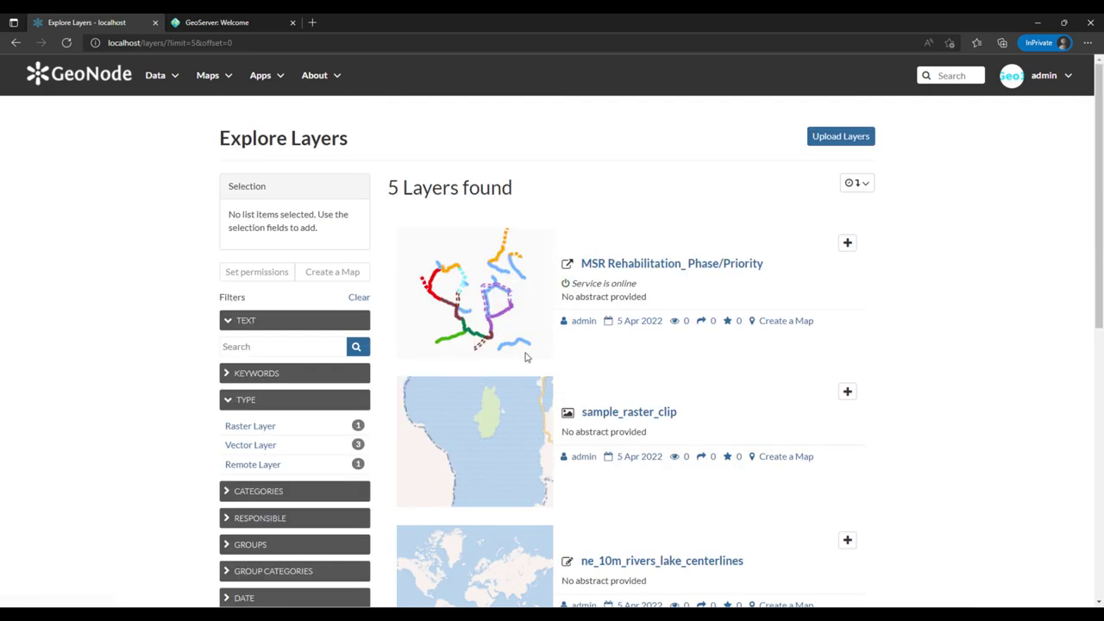
- Visit the MSR Rehabilitation_ Phase/Priority layer's page and examine its title, information, attributes and legend
{"action": "left_click", "coordinate": [671, 264]}
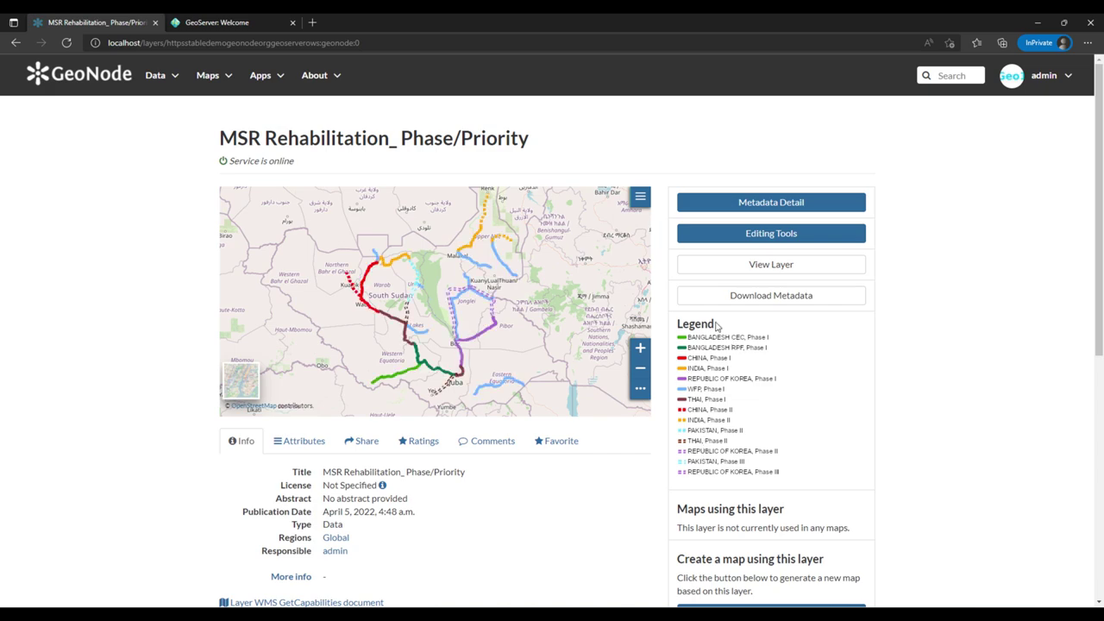
{"action": "left_click_drag", "start_coordinate": [221, 140], "coordinate": [569, 145]}
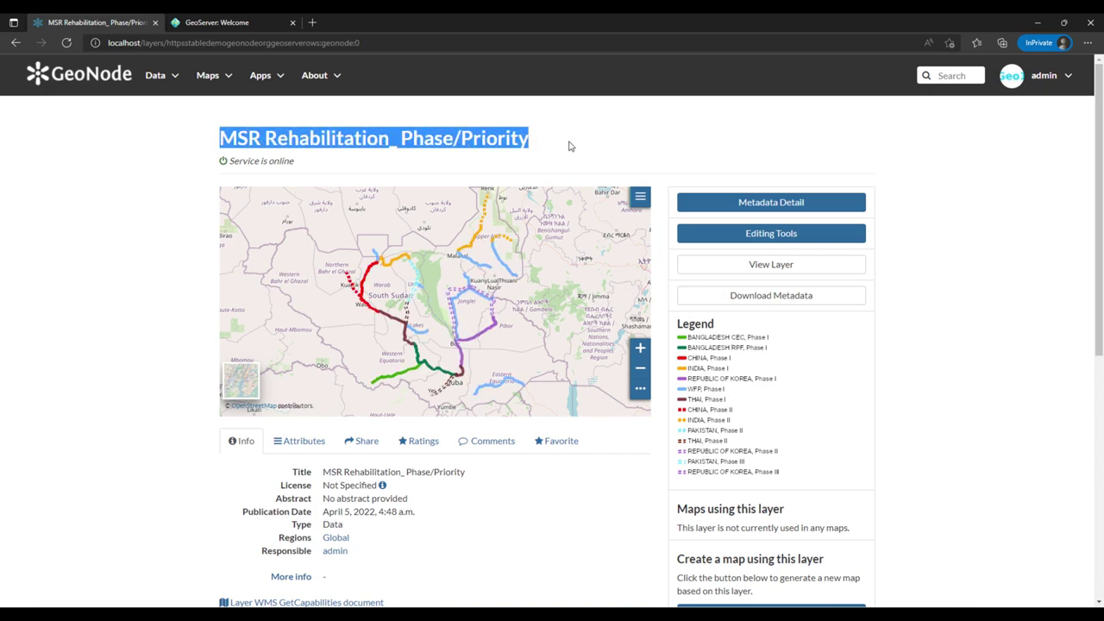
{"action": "scroll", "coordinate": [935, 375], "scroll_direction": "down", "scroll_amount": 4}
{"action": "scroll", "coordinate": [371, 296], "scroll_direction": "up", "scroll_amount": 2}
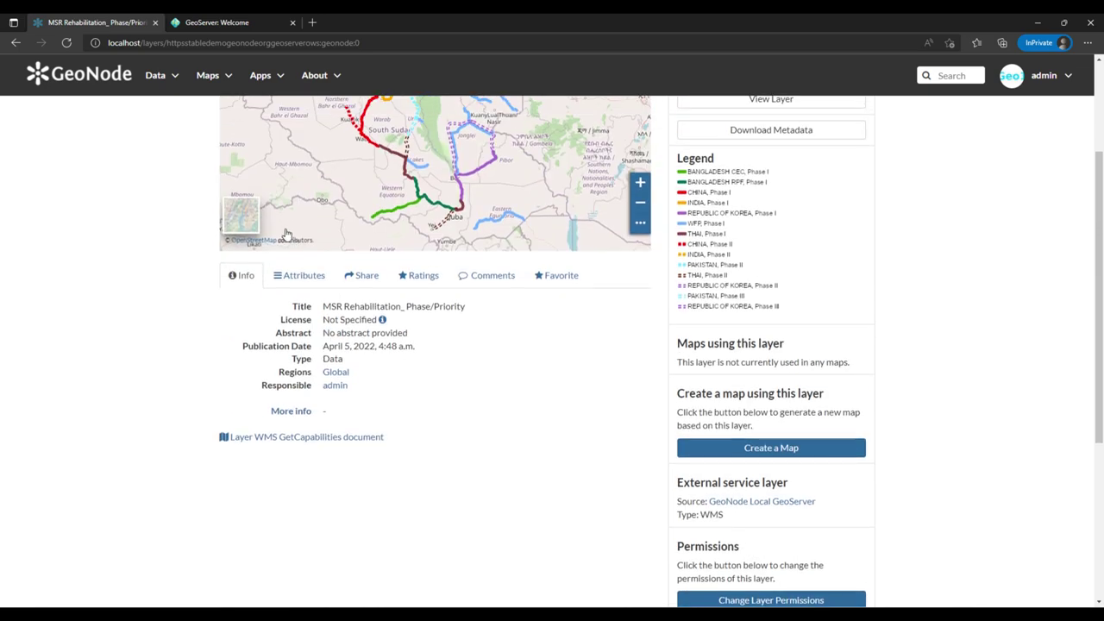
{"action": "left_click", "coordinate": [301, 277]}
{"action": "scroll", "coordinate": [845, 420], "scroll_direction": "down", "scroll_amount": 3}
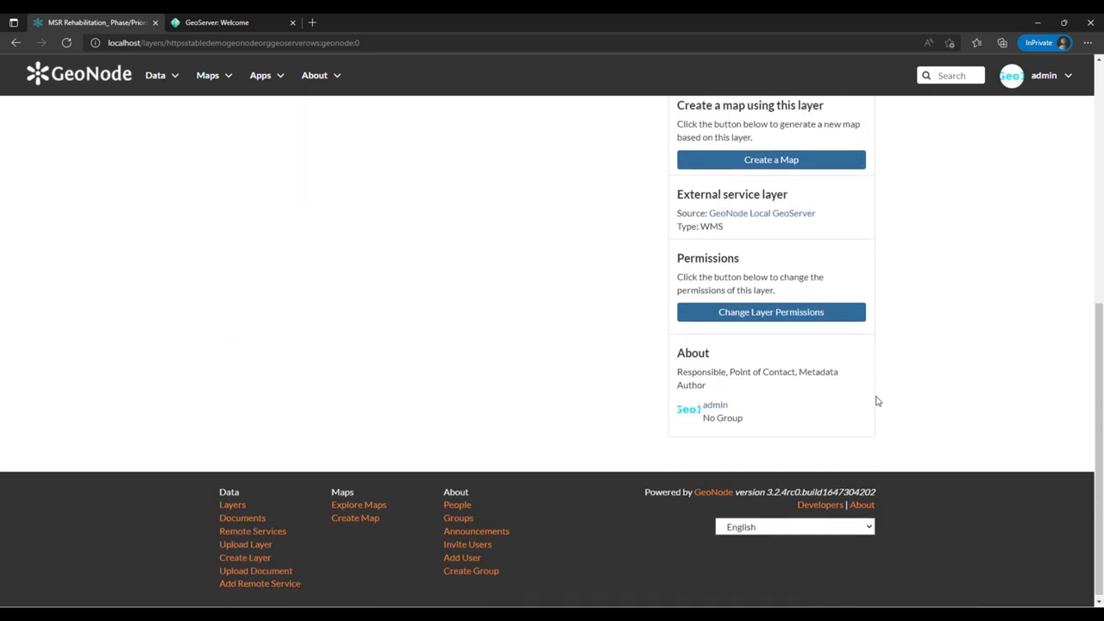
{"action": "scroll", "coordinate": [877, 404], "scroll_direction": "up", "scroll_amount": 5}
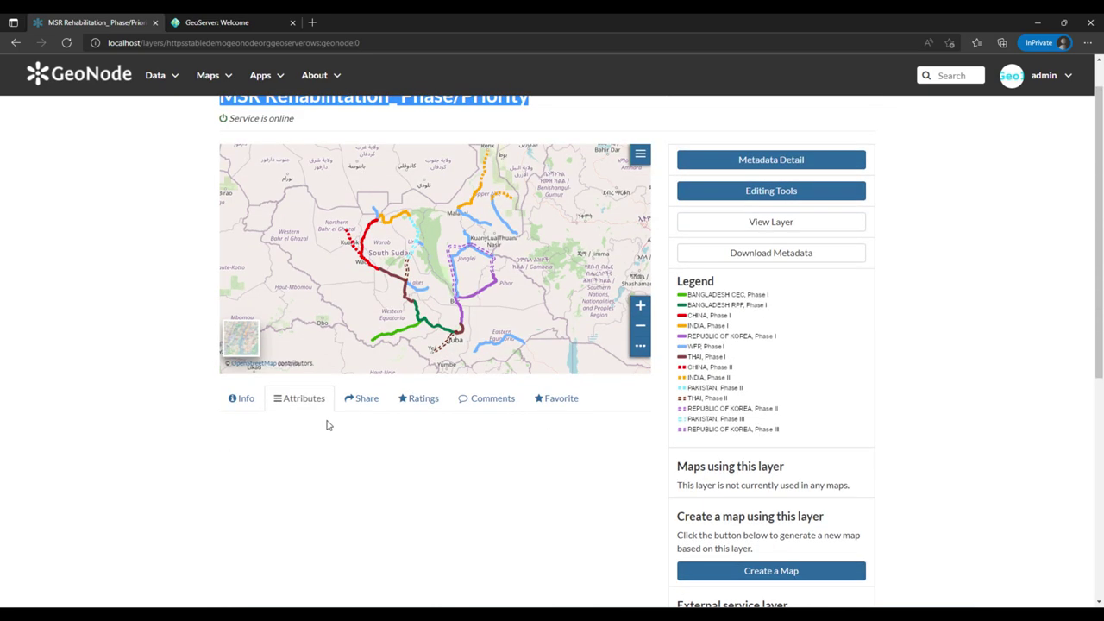
- Look at the share, ratings and comments sections of the MSR Rehabilitation_ Phase/Priority layer
{"action": "left_click", "coordinate": [363, 399]}
{"action": "left_click", "coordinate": [421, 398]}
{"action": "left_click", "coordinate": [487, 398]}
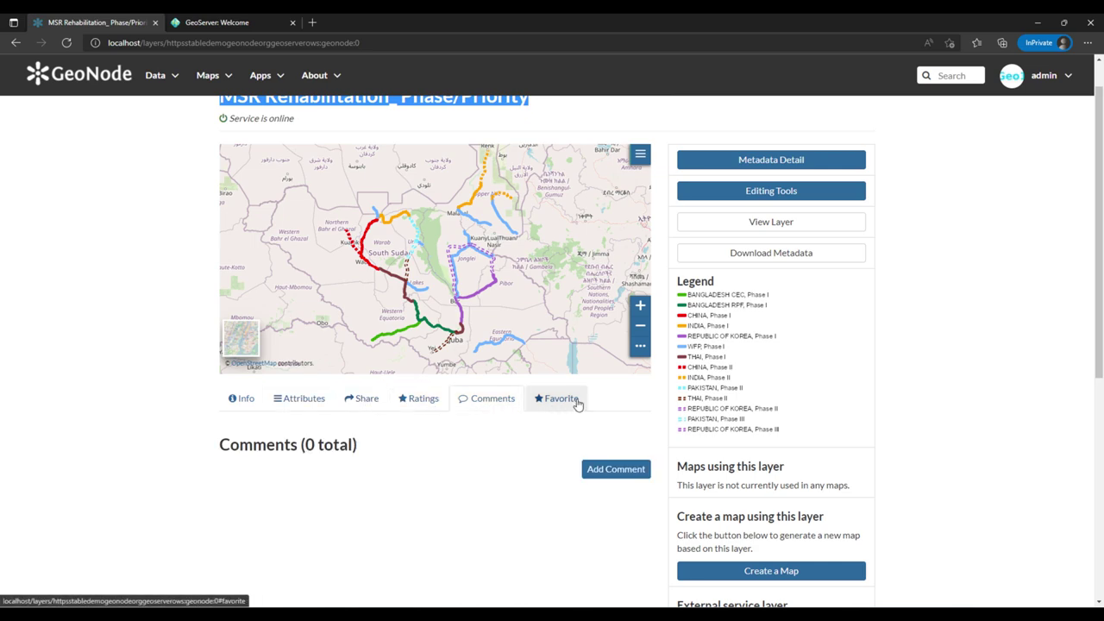
{"action": "scroll", "coordinate": [764, 177], "scroll_direction": "up", "scroll_amount": 1}
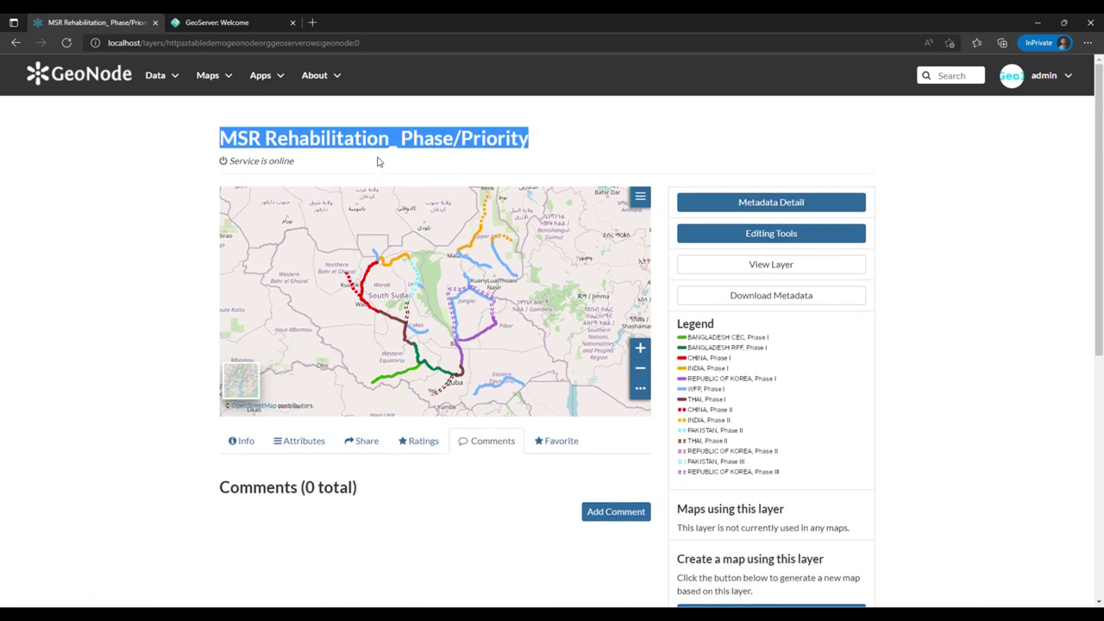
{"action": "left_click", "coordinate": [584, 153]}
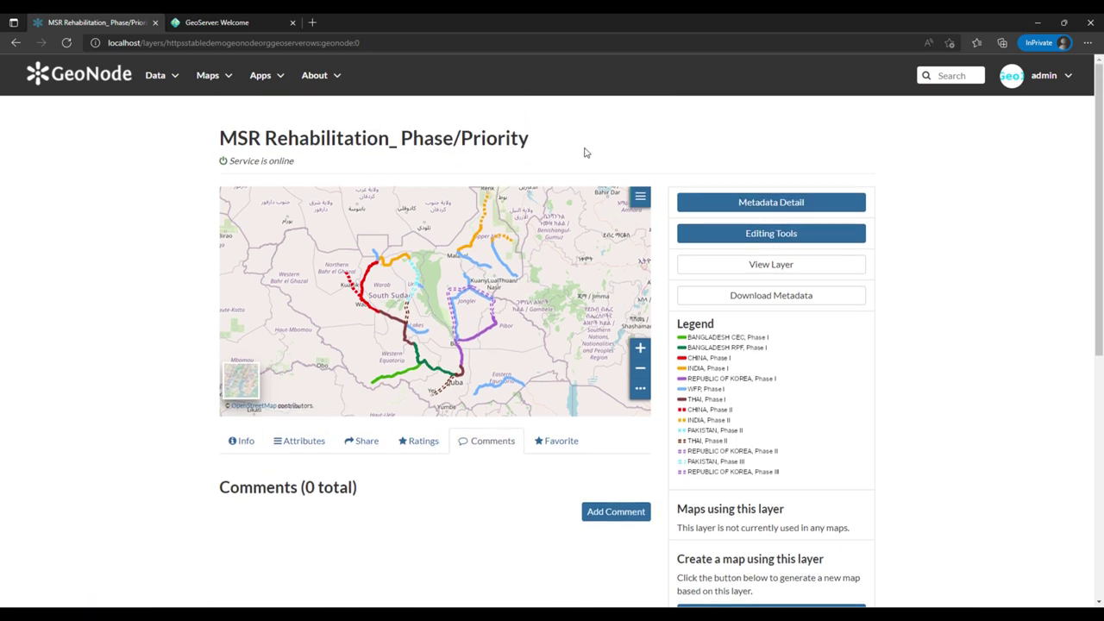
- Read through the full metadata details of the MSR Rehabilitation_ Phase/Priority layer
{"action": "left_click", "coordinate": [774, 207]}
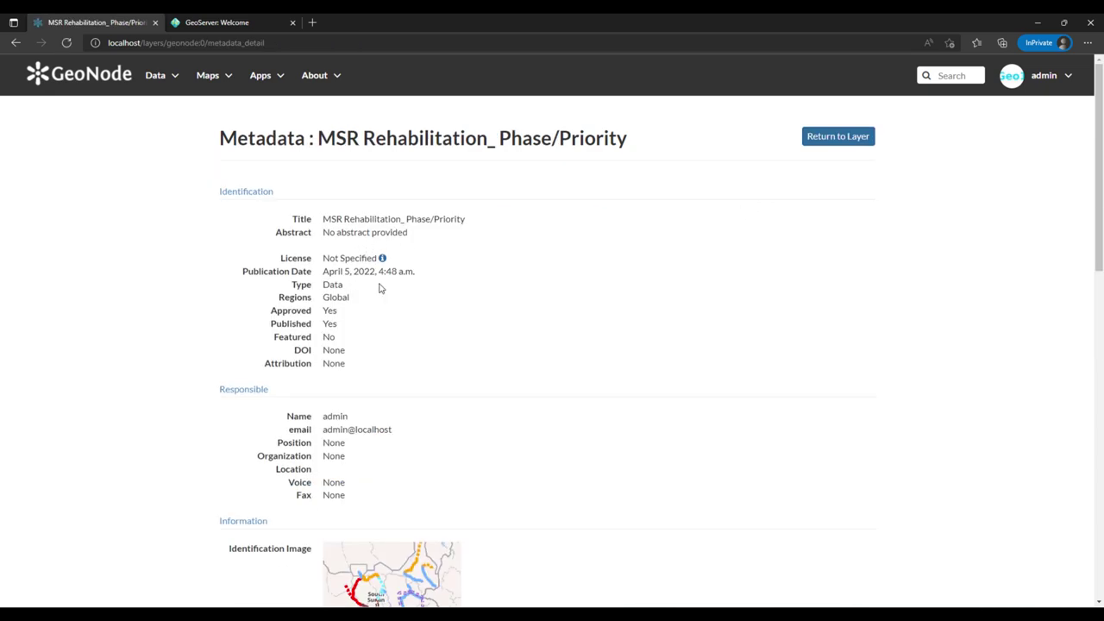
{"action": "scroll", "coordinate": [365, 297], "scroll_direction": "down", "scroll_amount": 7}
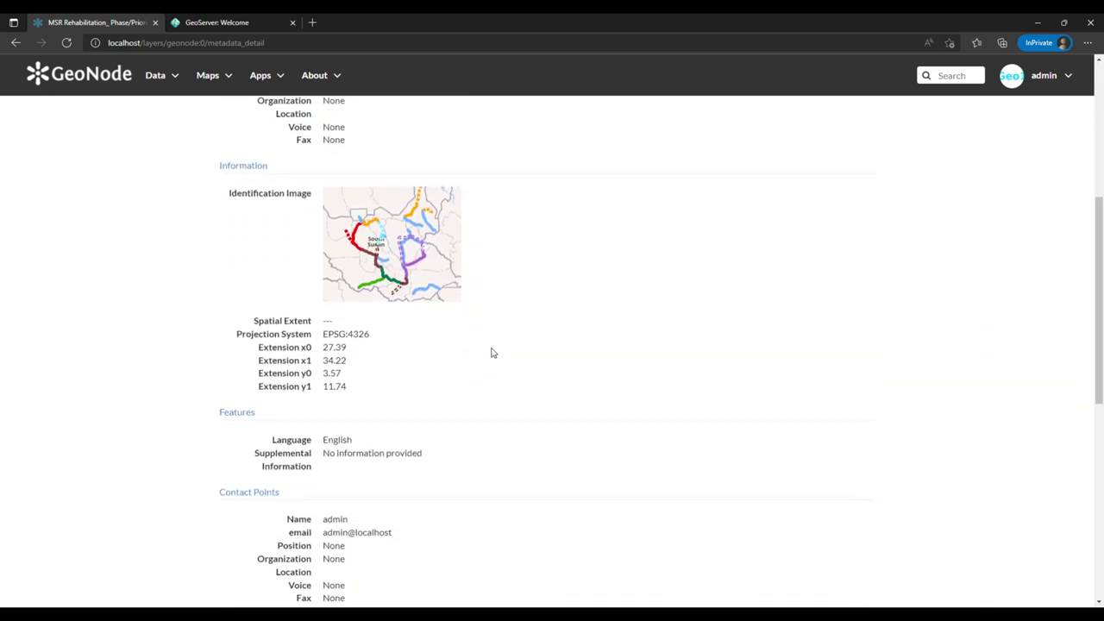
{"action": "scroll", "coordinate": [492, 353], "scroll_direction": "down", "scroll_amount": 3}
{"action": "scroll", "coordinate": [491, 353], "scroll_direction": "up", "scroll_amount": 10}
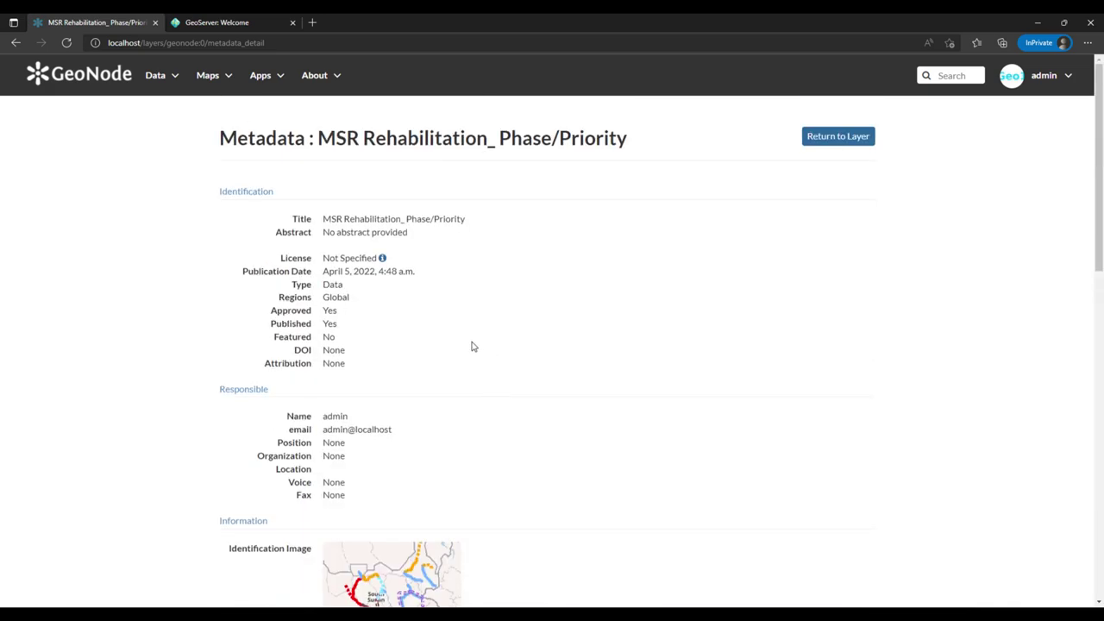
- Go back to the list of layers and look through the remote, raster and vector entries together
{"action": "left_click", "coordinate": [154, 86]}
{"action": "left_click", "coordinate": [163, 106]}
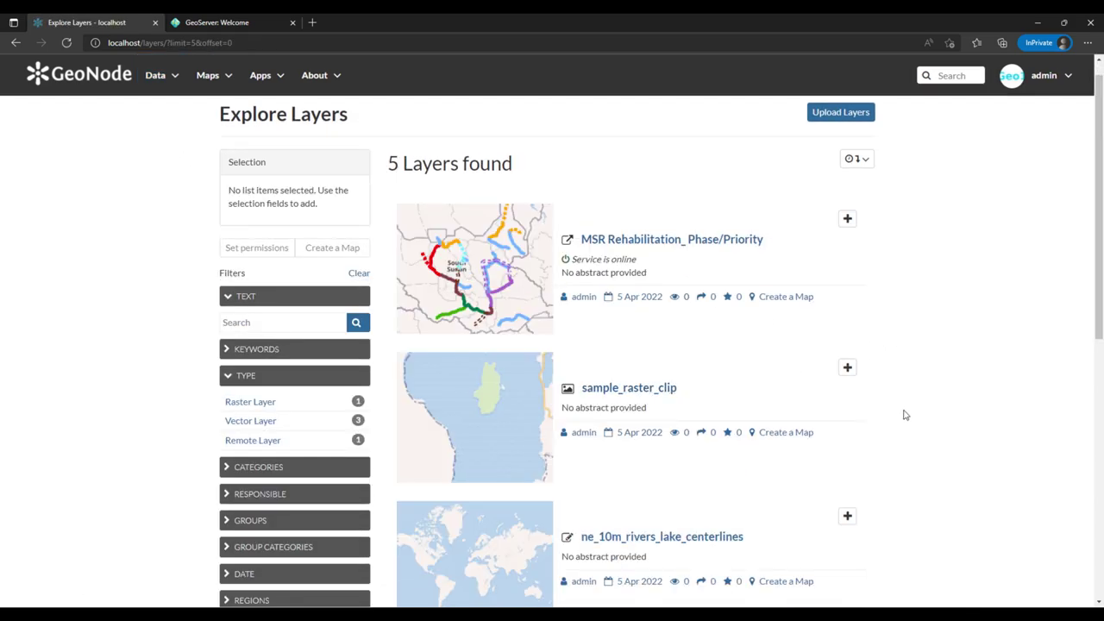
{"action": "scroll", "coordinate": [904, 415], "scroll_direction": "down", "scroll_amount": 6}
{"action": "scroll", "coordinate": [904, 415], "scroll_direction": "up", "scroll_amount": 4}
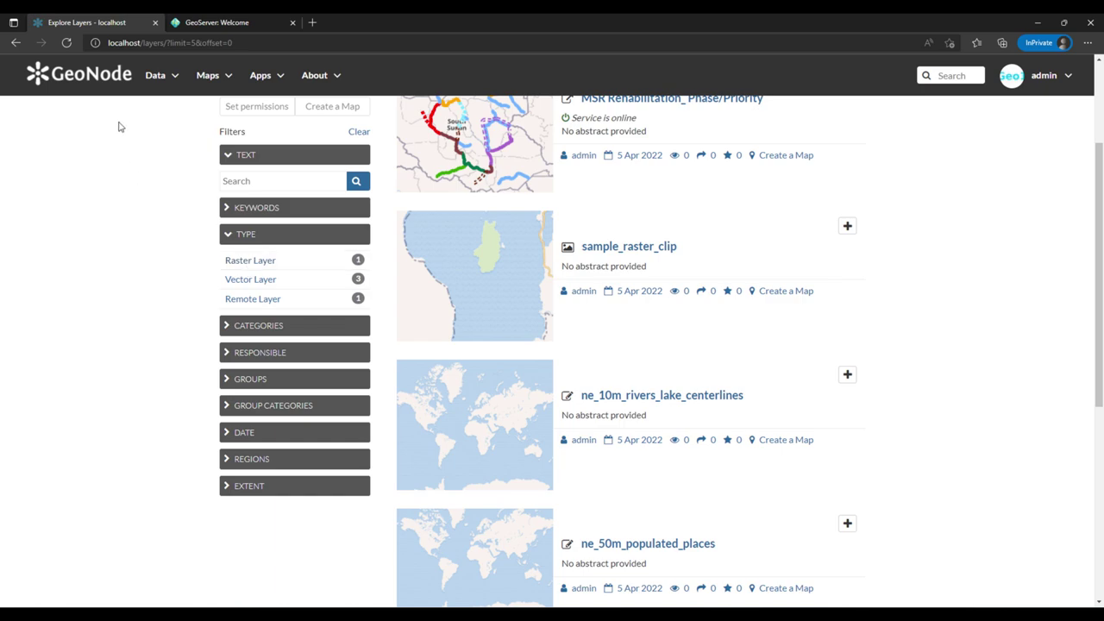
- Open the page for exploring apps and check which kinds of app can be created
{"action": "left_click", "coordinate": [157, 75]}
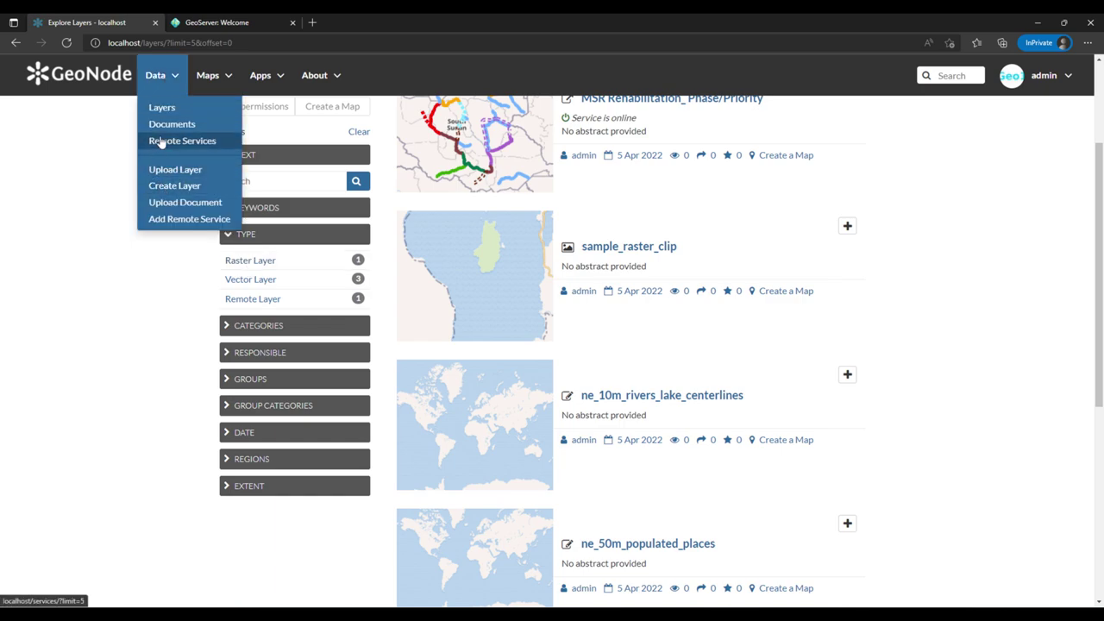
{"action": "left_click", "coordinate": [278, 78]}
{"action": "left_click", "coordinate": [275, 106]}
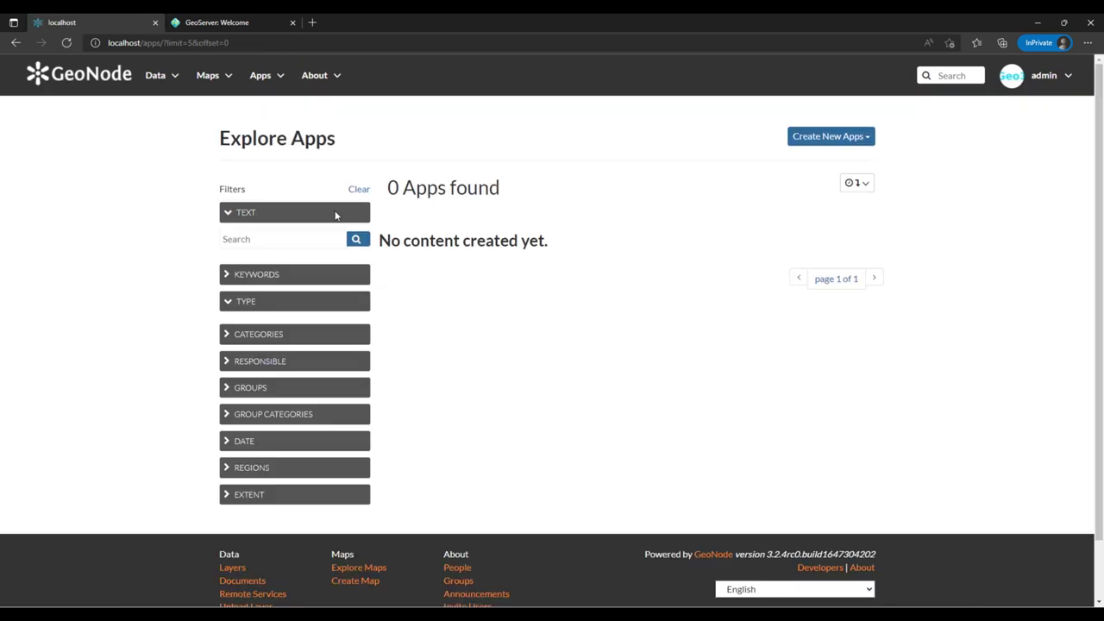
{"action": "left_click", "coordinate": [844, 138]}
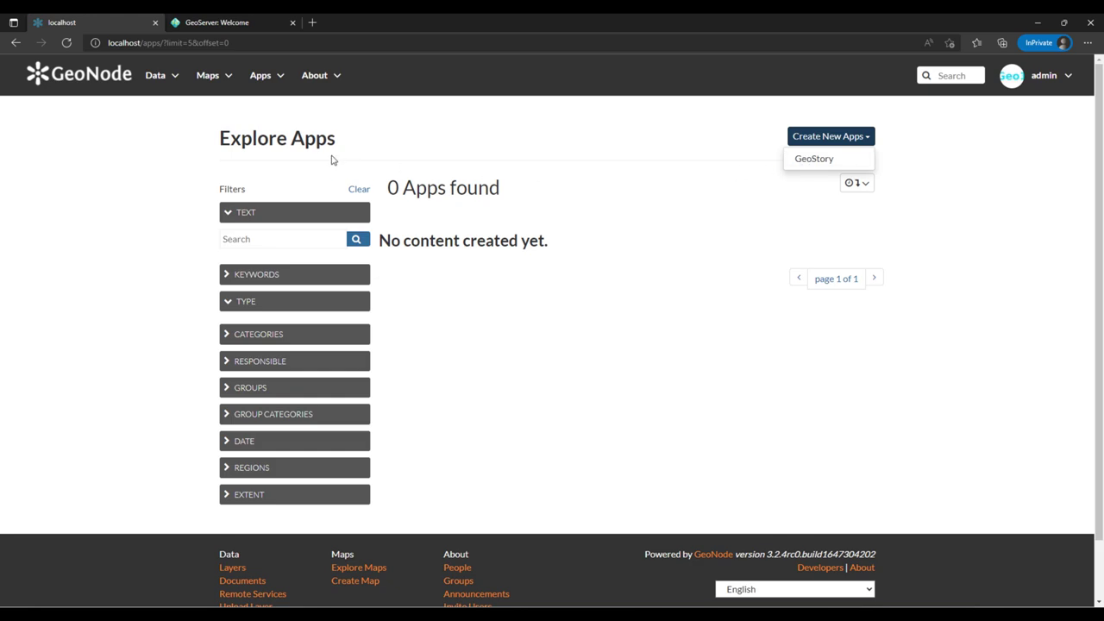
{"action": "left_click", "coordinate": [458, 111]}
- Start a new GeoStory from the Explore Apps page to view its editor
{"action": "left_click_drag", "start_coordinate": [222, 138], "coordinate": [350, 141]}
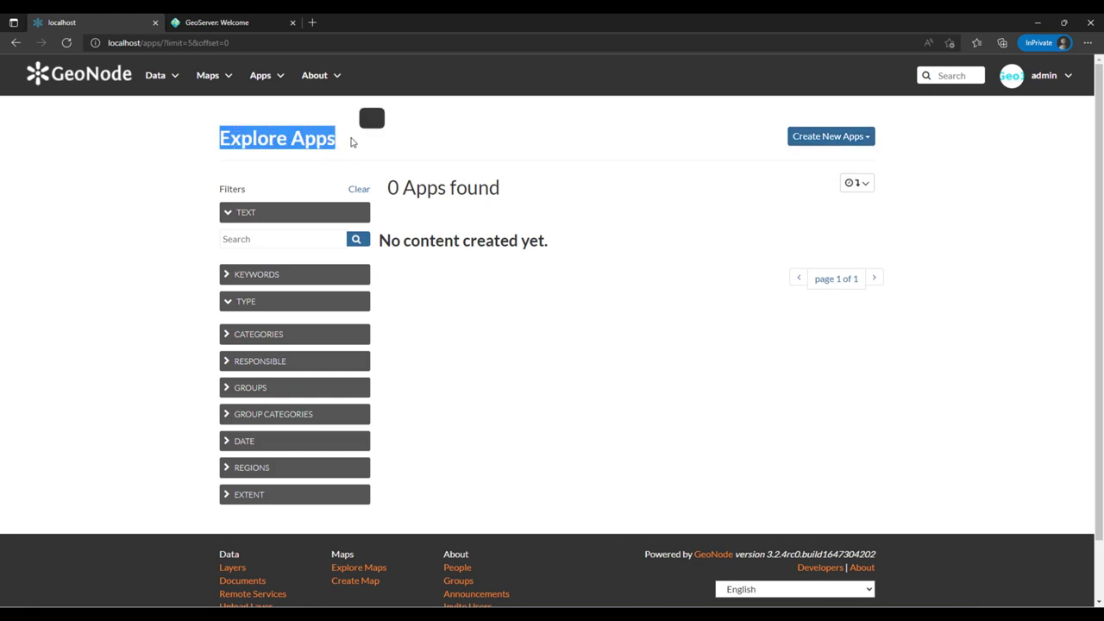
{"action": "left_click", "coordinate": [348, 153]}
{"action": "left_click_drag", "start_coordinate": [220, 141], "coordinate": [338, 140]}
{"action": "left_click", "coordinate": [540, 165]}
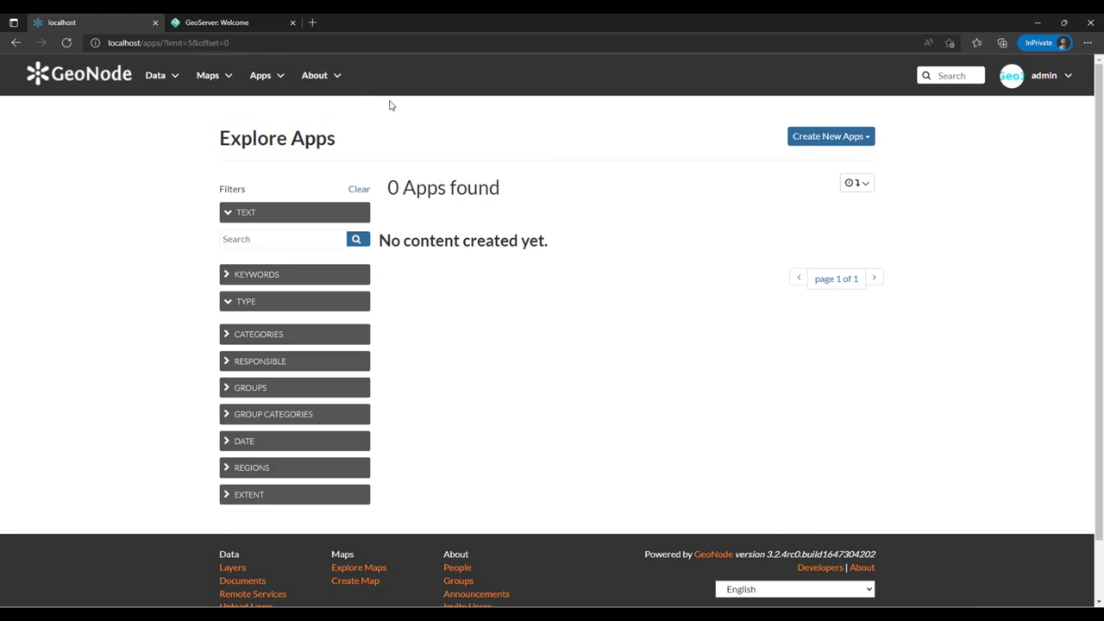
{"action": "left_click", "coordinate": [824, 143]}
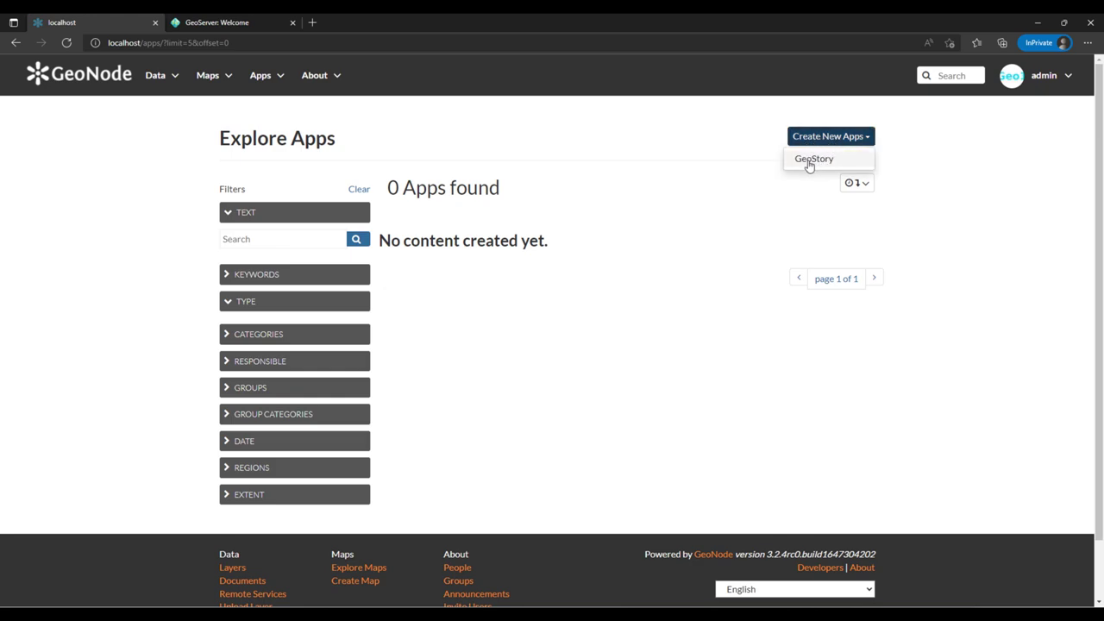
{"action": "left_click", "coordinate": [813, 163]}
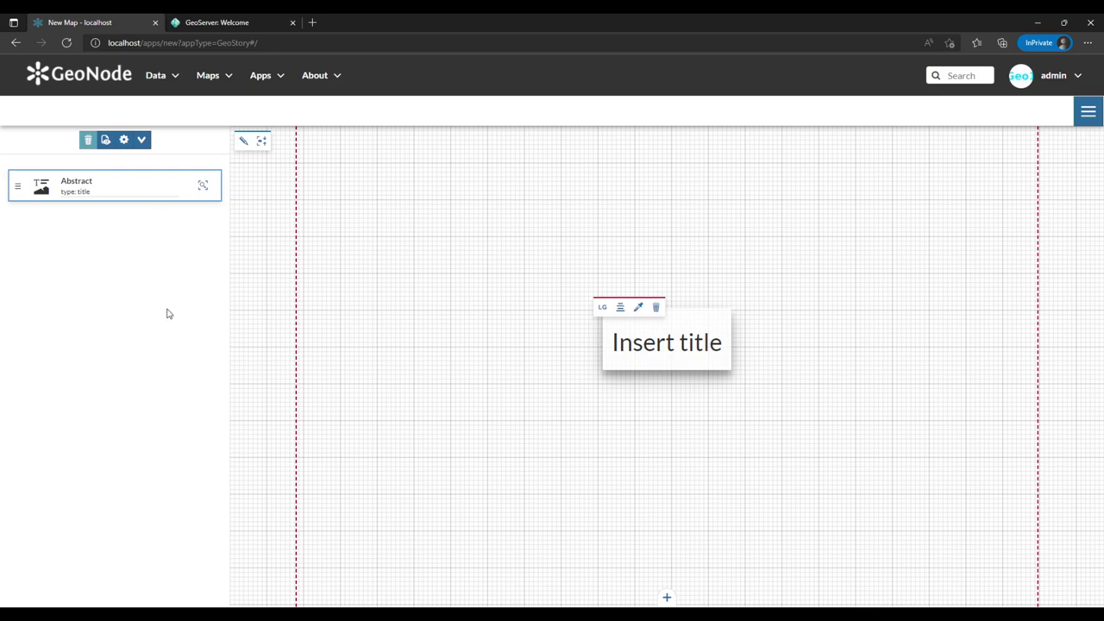
- Search the web for "mapstore geostory" in a new browser tab
{"action": "left_click", "coordinate": [313, 23]}
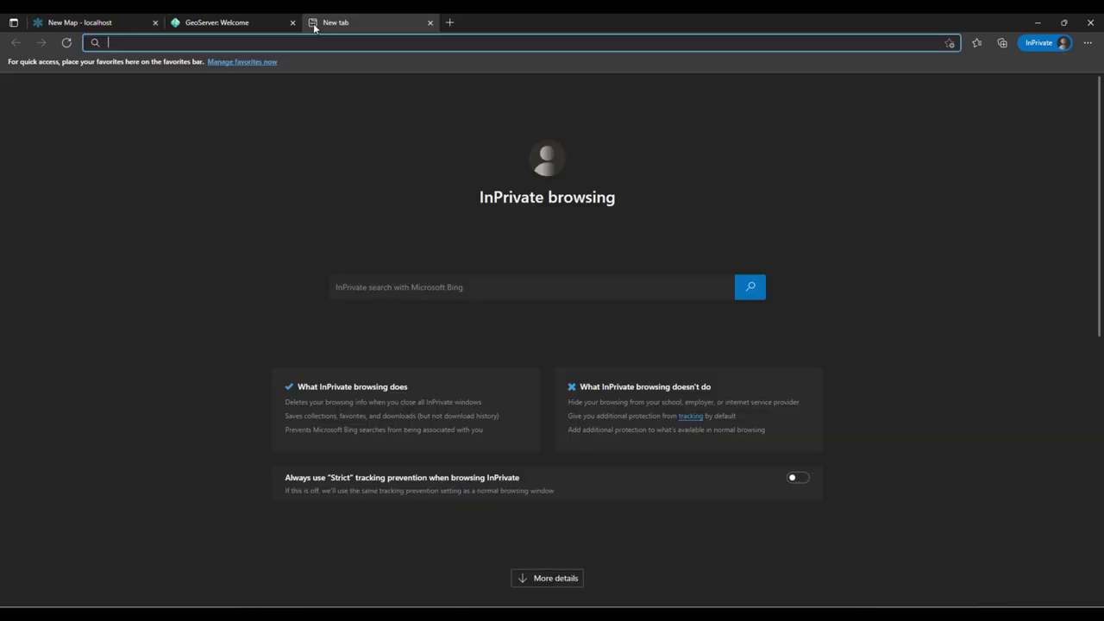
{"action": "type", "text": "maps"}
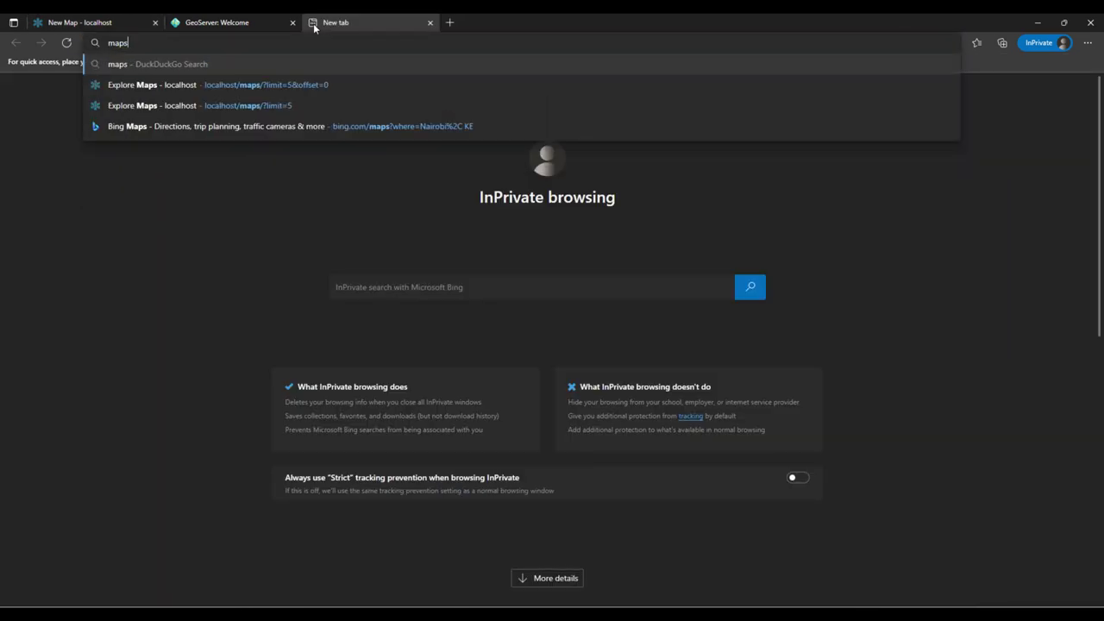
{"action": "type", "text": "tore geos"}
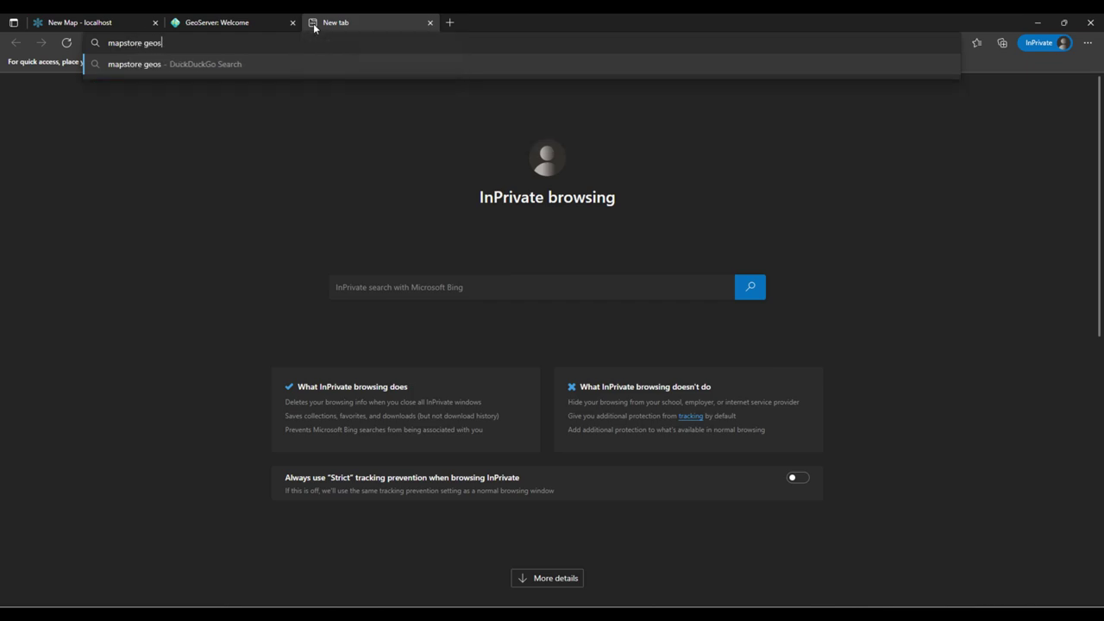
{"action": "type", "text": "tory"}
{"action": "key", "text": "Return"}
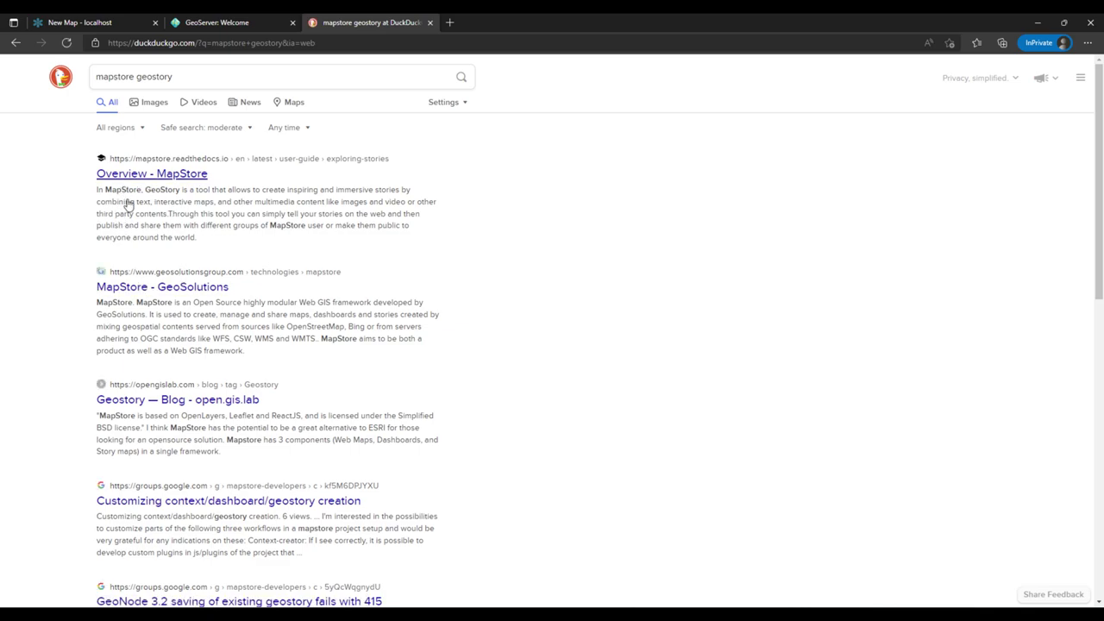
- Open the "Overview - MapStore" search result in its own browser tab and close the GeoServer tab
{"action": "right_click", "coordinate": [148, 173]}
{"action": "left_click", "coordinate": [72, 221]}
{"action": "right_click", "coordinate": [174, 177]}
{"action": "left_click", "coordinate": [202, 182]}
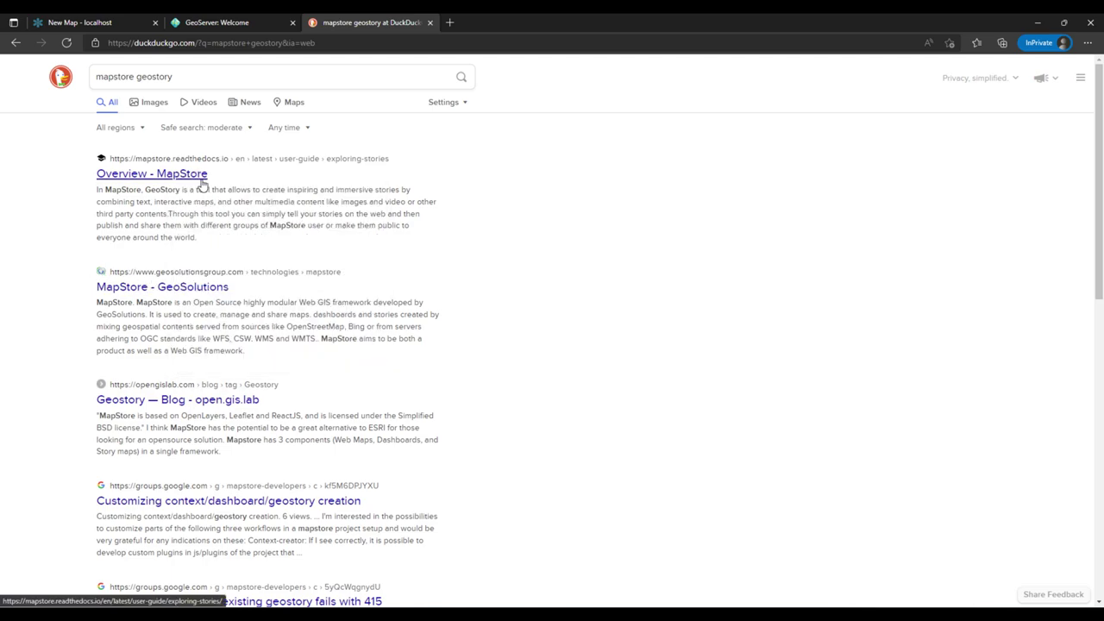
{"action": "left_click", "coordinate": [241, 19]}
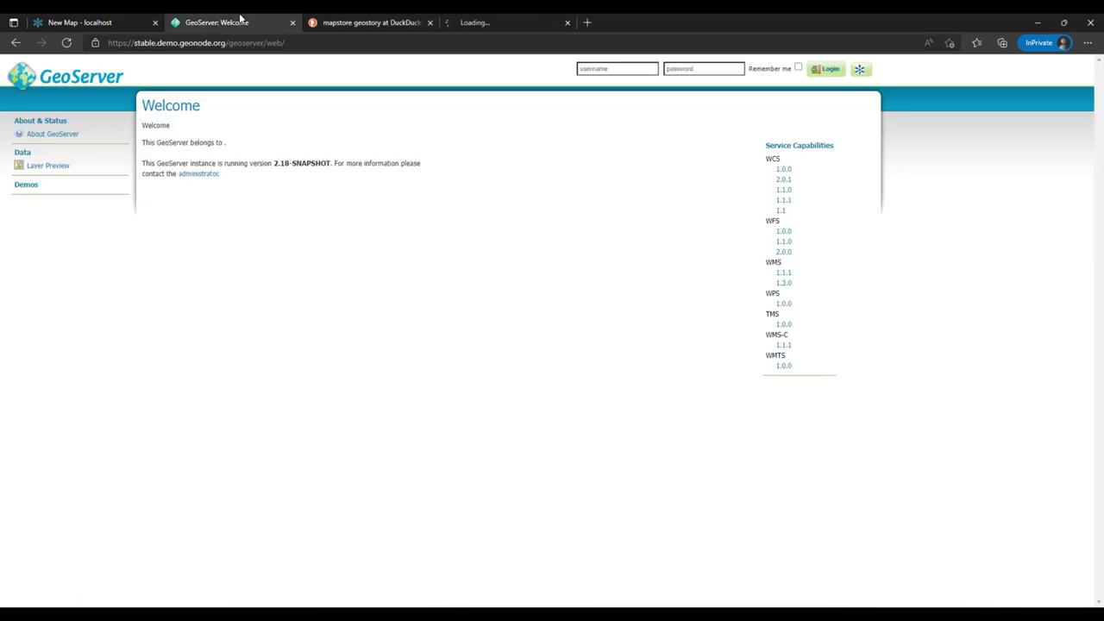
{"action": "left_click", "coordinate": [293, 22]}
{"action": "left_click", "coordinate": [91, 25]}
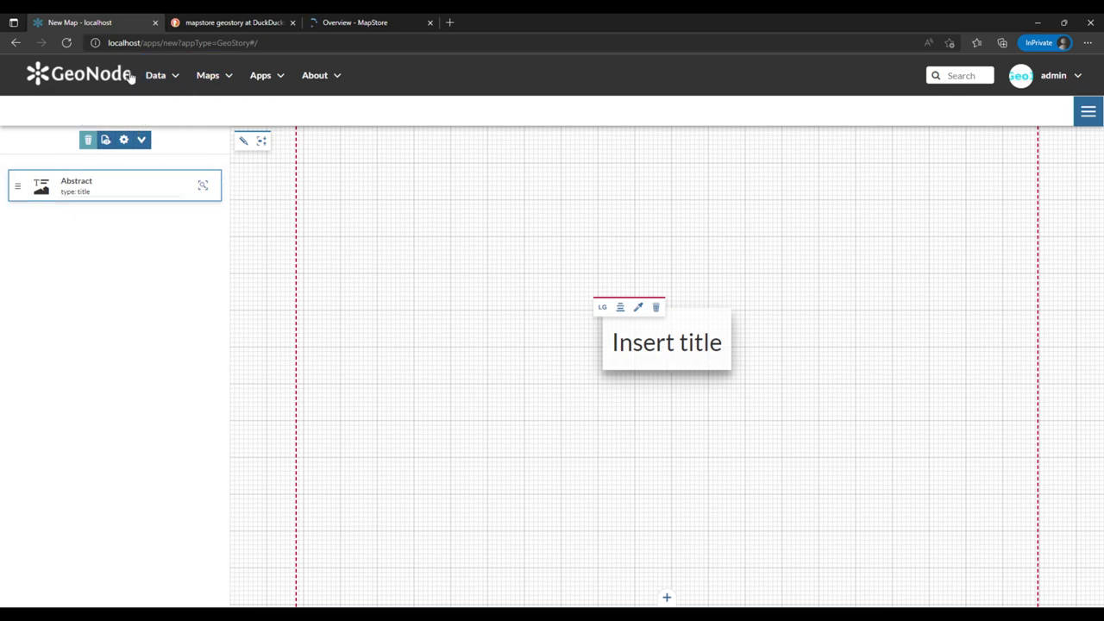
{"action": "left_click", "coordinate": [326, 17]}
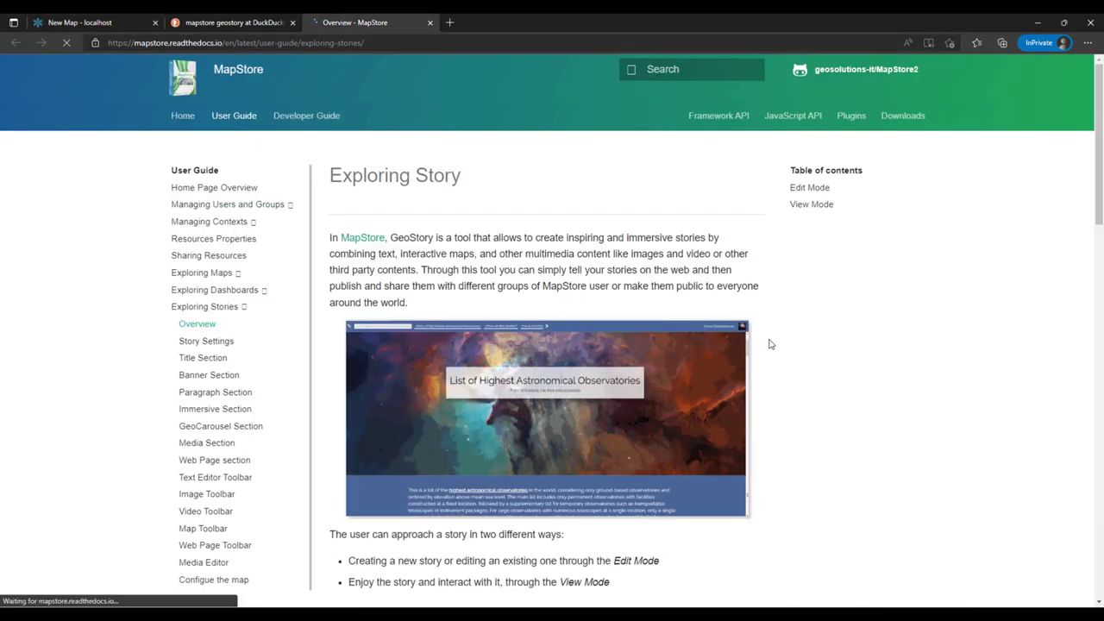
- Read through the Exploring Story documentation, including the Edit Mode and View Mode sections
{"action": "scroll", "coordinate": [846, 348], "scroll_direction": "down", "scroll_amount": 4}
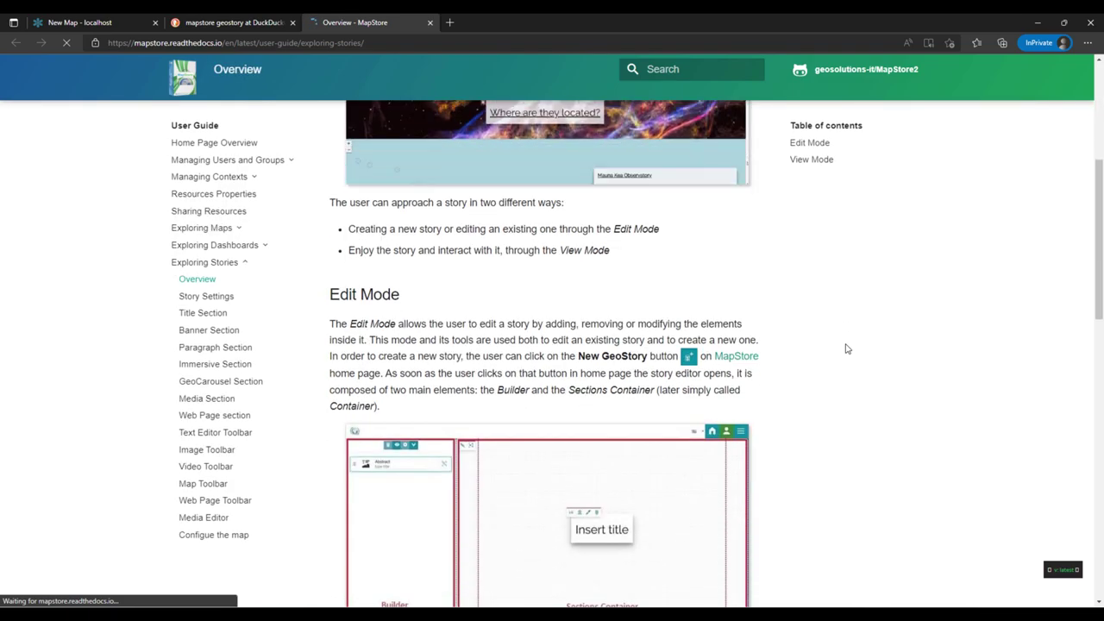
{"action": "scroll", "coordinate": [845, 349], "scroll_direction": "down", "scroll_amount": 1}
{"action": "scroll", "coordinate": [846, 349], "scroll_direction": "down", "scroll_amount": 10}
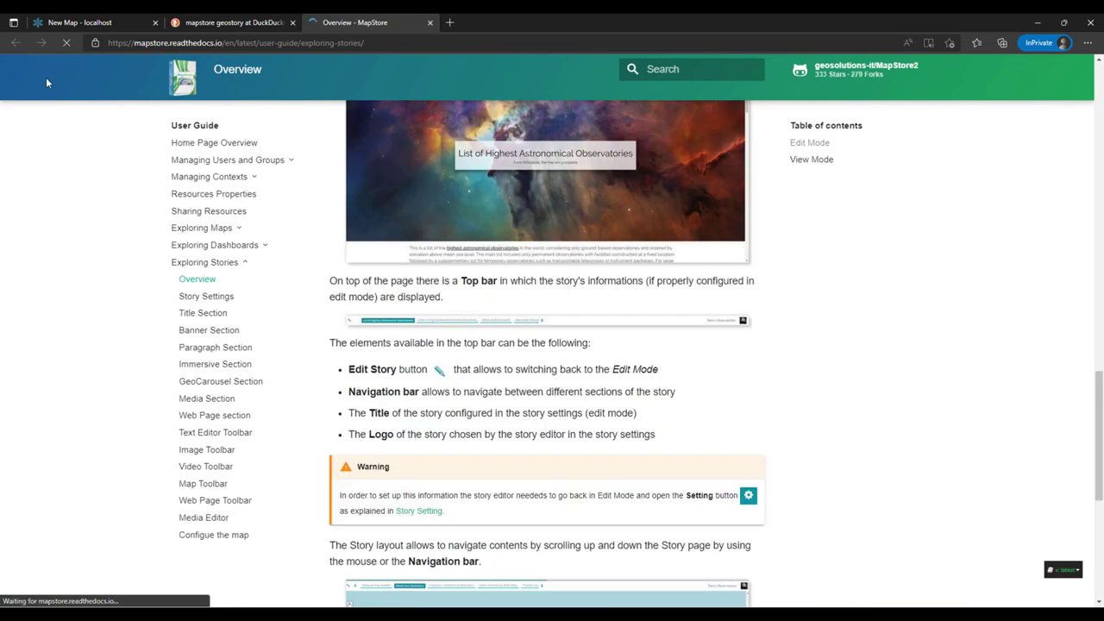
- Go from the documentation to the MapStore home page and list its GeoStories
{"action": "left_click", "coordinate": [183, 78]}
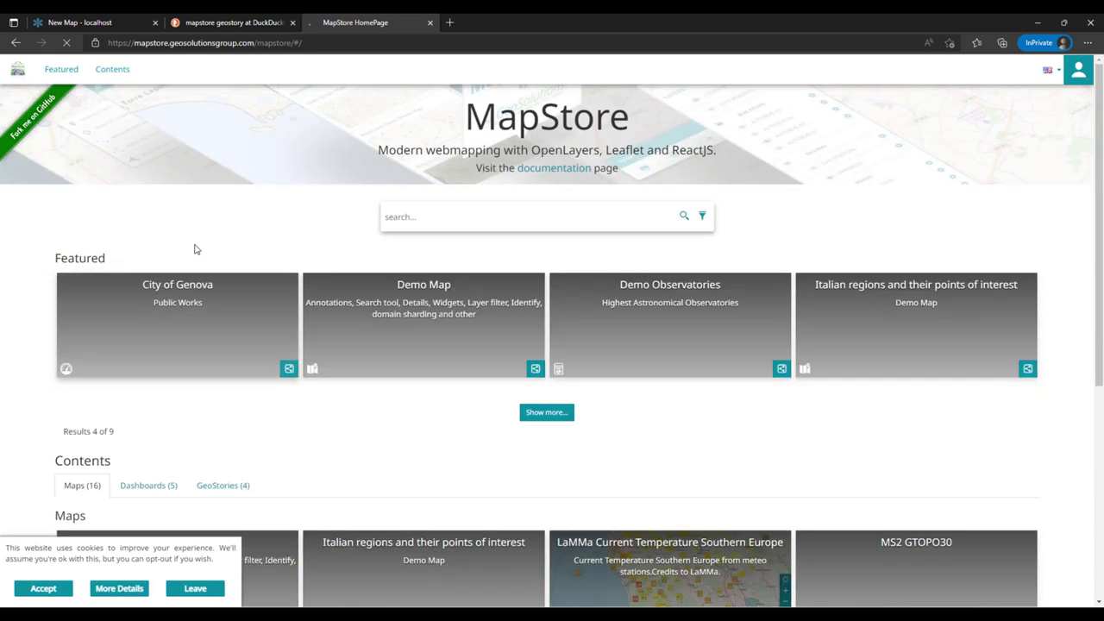
{"action": "scroll", "coordinate": [250, 234], "scroll_direction": "down", "scroll_amount": 2}
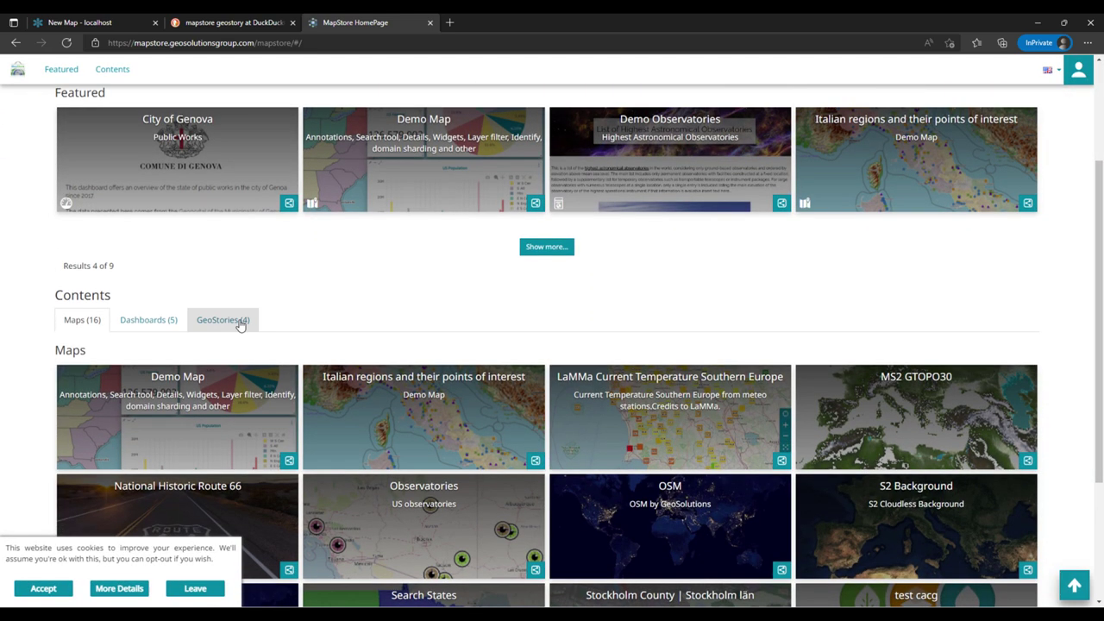
{"action": "left_click", "coordinate": [257, 42]}
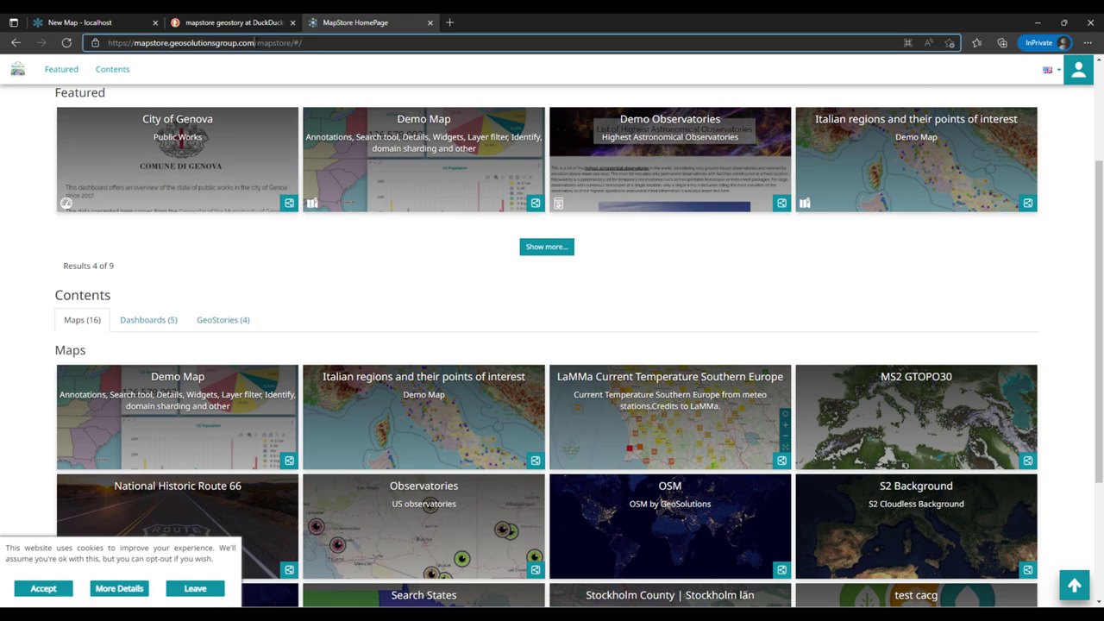
{"action": "left_click_drag", "start_coordinate": [253, 43], "coordinate": [302, 43]}
{"action": "left_click", "coordinate": [253, 43]}
{"action": "left_click", "coordinate": [219, 319]}
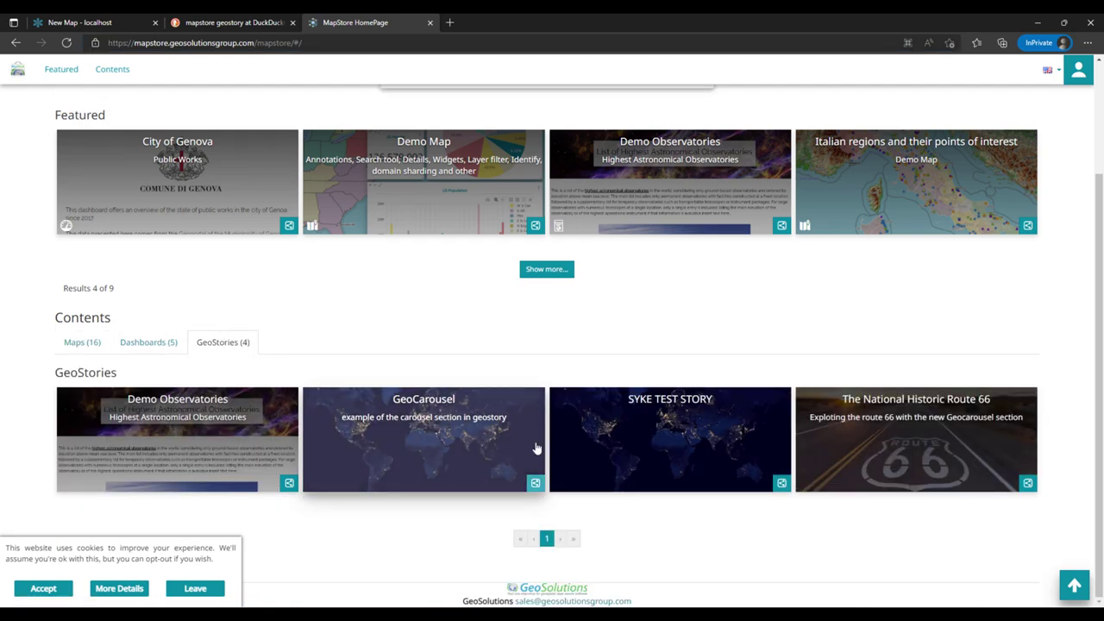
- Open the Demo Observatories GeoStory and inspect the details of an observatory on the history section's map
{"action": "left_click", "coordinate": [177, 409]}
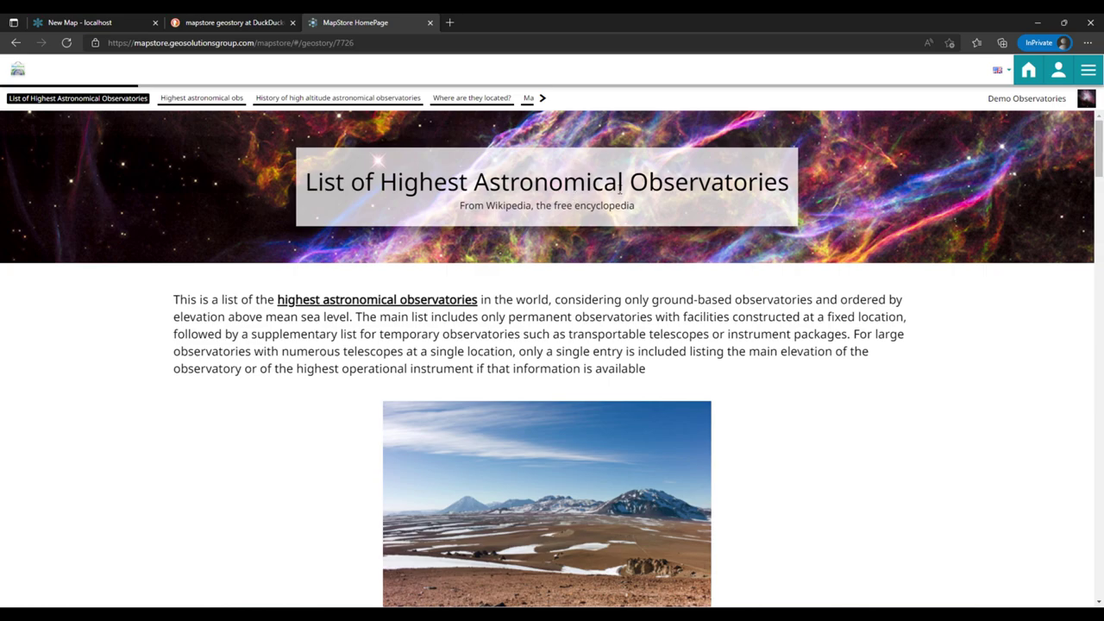
{"action": "scroll", "coordinate": [820, 298], "scroll_direction": "down", "scroll_amount": 6}
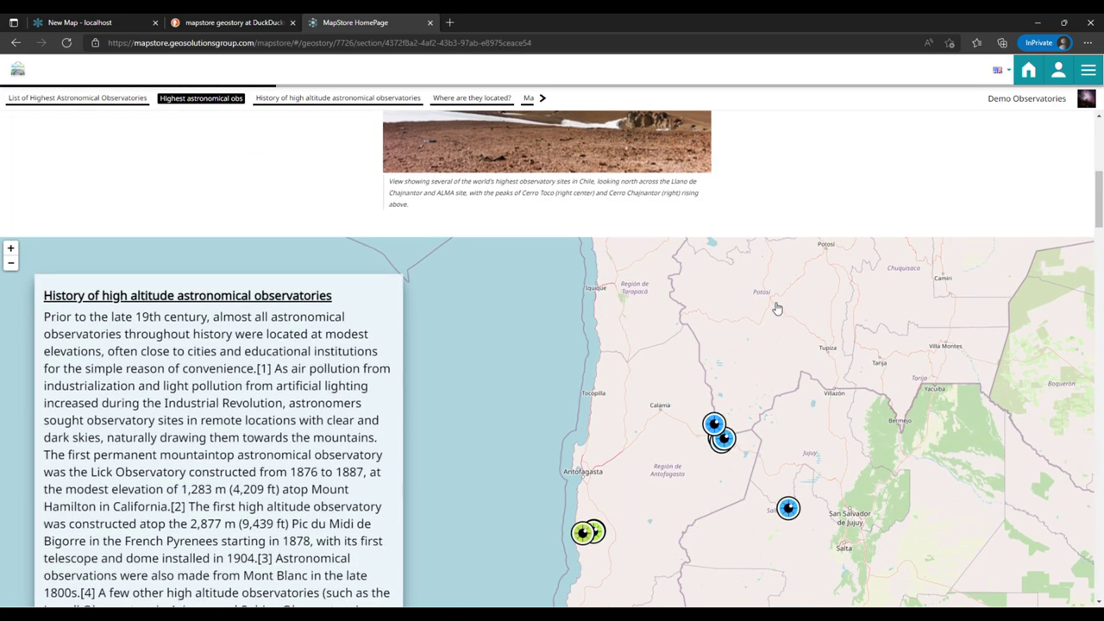
{"action": "scroll", "coordinate": [759, 302], "scroll_direction": "up", "scroll_amount": 1}
{"action": "scroll", "coordinate": [715, 287], "scroll_direction": "down", "scroll_amount": 3}
{"action": "left_click", "coordinate": [715, 298]}
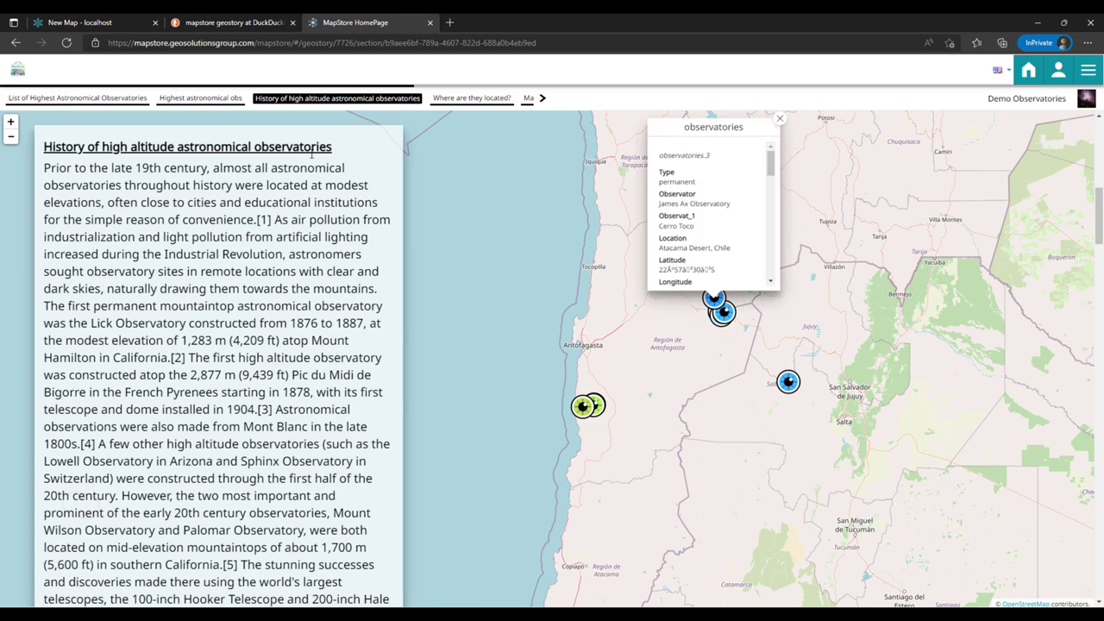
- Read through the rest of the Demo Observatories story to The Best Stargazing section and return to its beginning
{"action": "scroll", "coordinate": [761, 416], "scroll_direction": "down", "scroll_amount": 10}
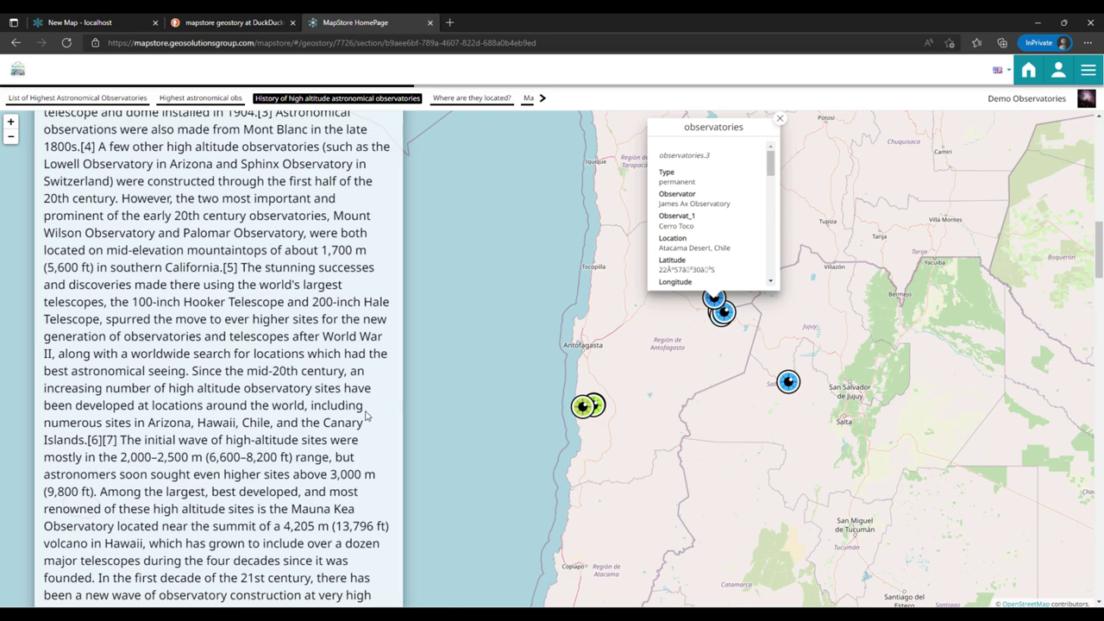
{"action": "scroll", "coordinate": [656, 229], "scroll_direction": "down", "scroll_amount": 10}
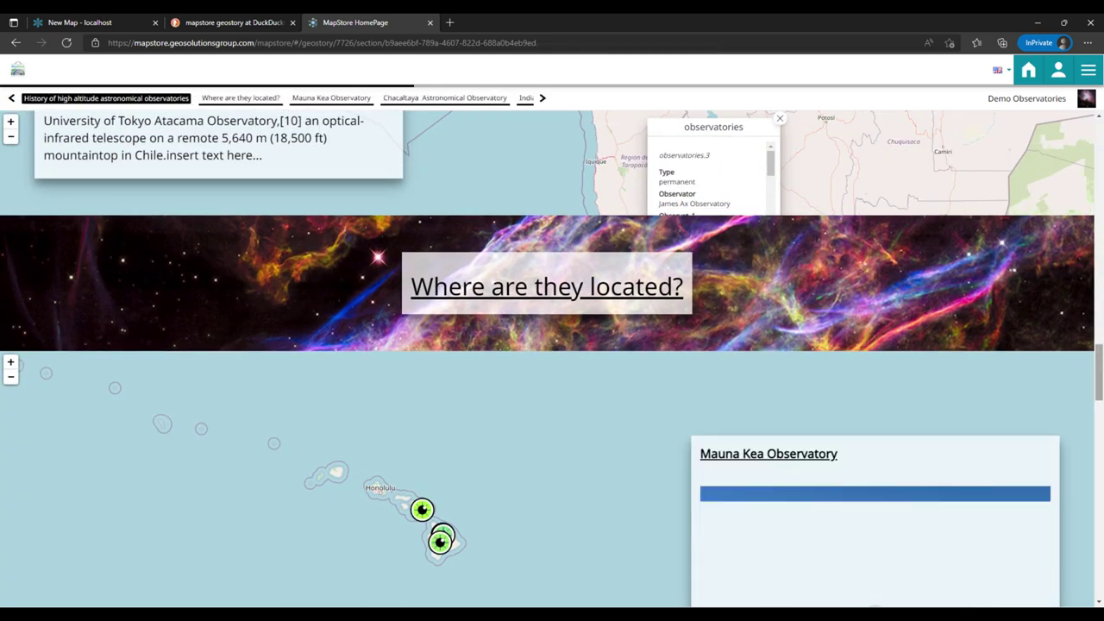
{"action": "left_click_drag", "start_coordinate": [1099, 370], "coordinate": [1101, 515]}
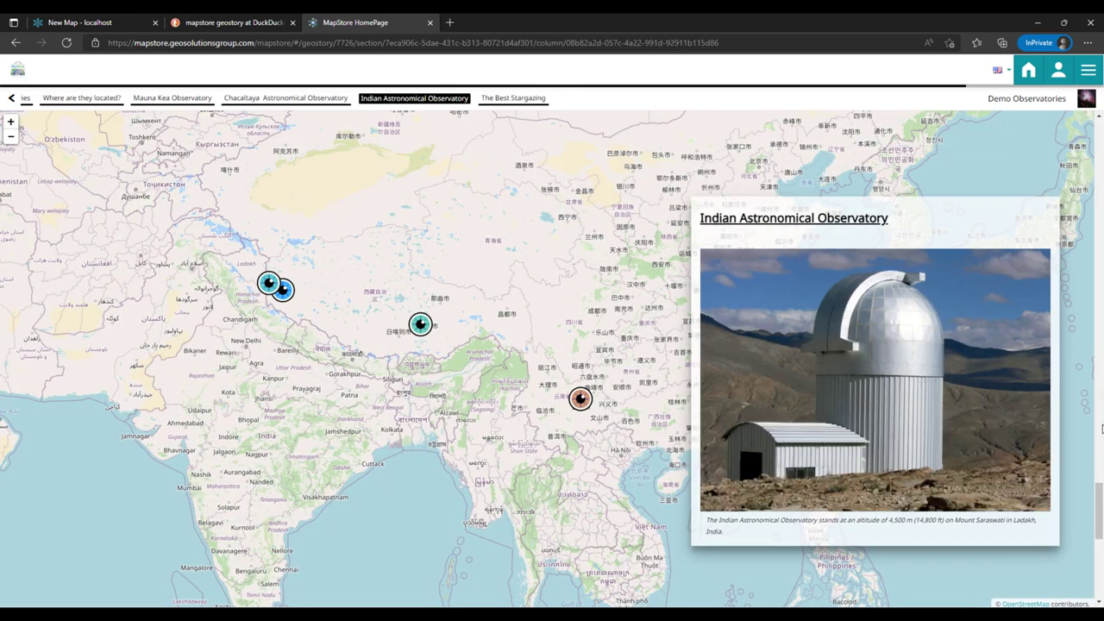
{"action": "left_click_drag", "start_coordinate": [1101, 513], "coordinate": [1101, 589]}
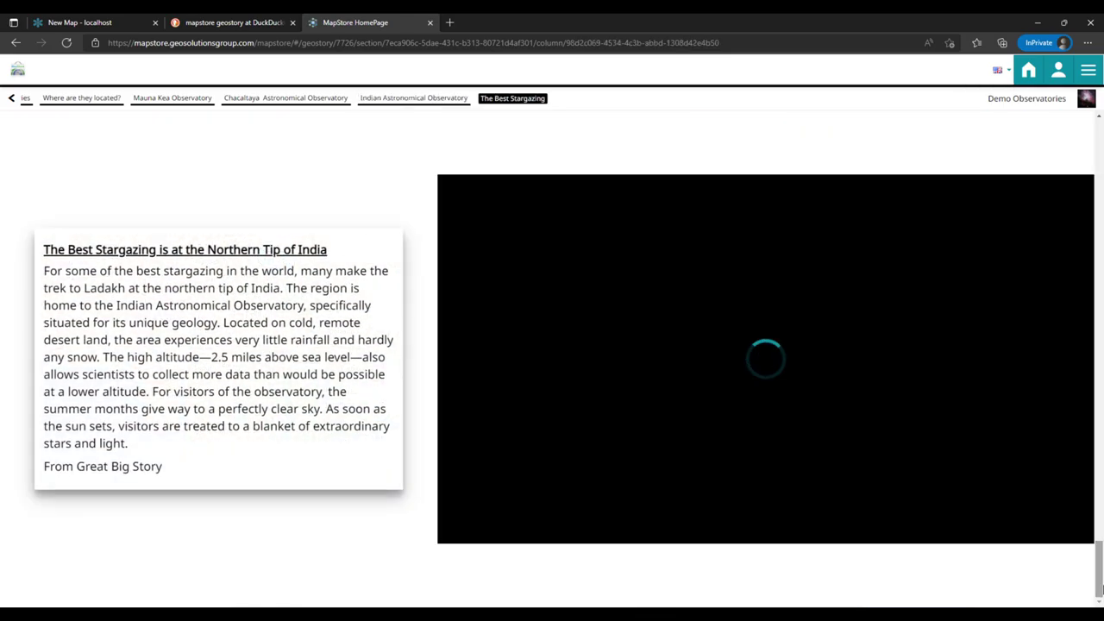
{"action": "key", "text": "Home"}
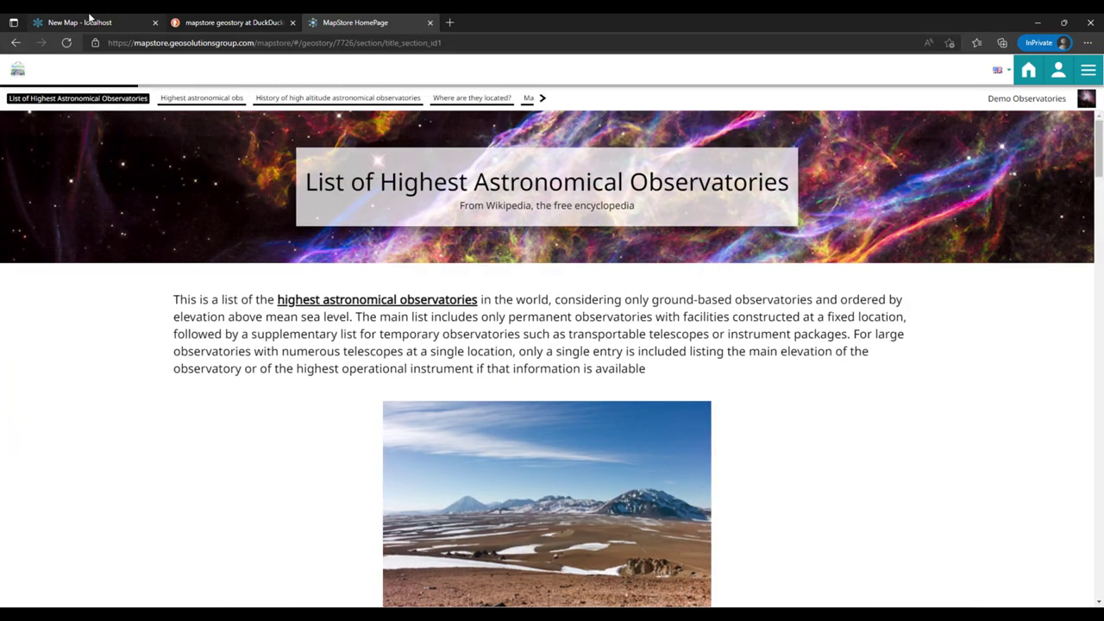
- Close the MapStore and web search tabs and return to the list of layers in GeoNode
{"action": "left_click", "coordinate": [429, 23]}
{"action": "left_click", "coordinate": [292, 23]}
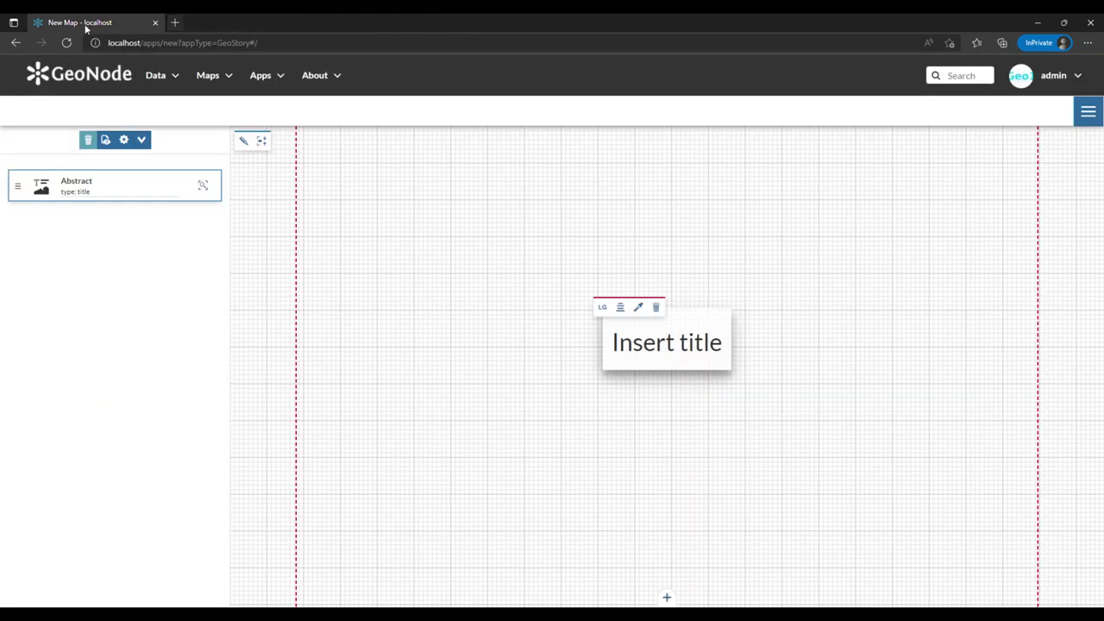
{"action": "left_click", "coordinate": [263, 75]}
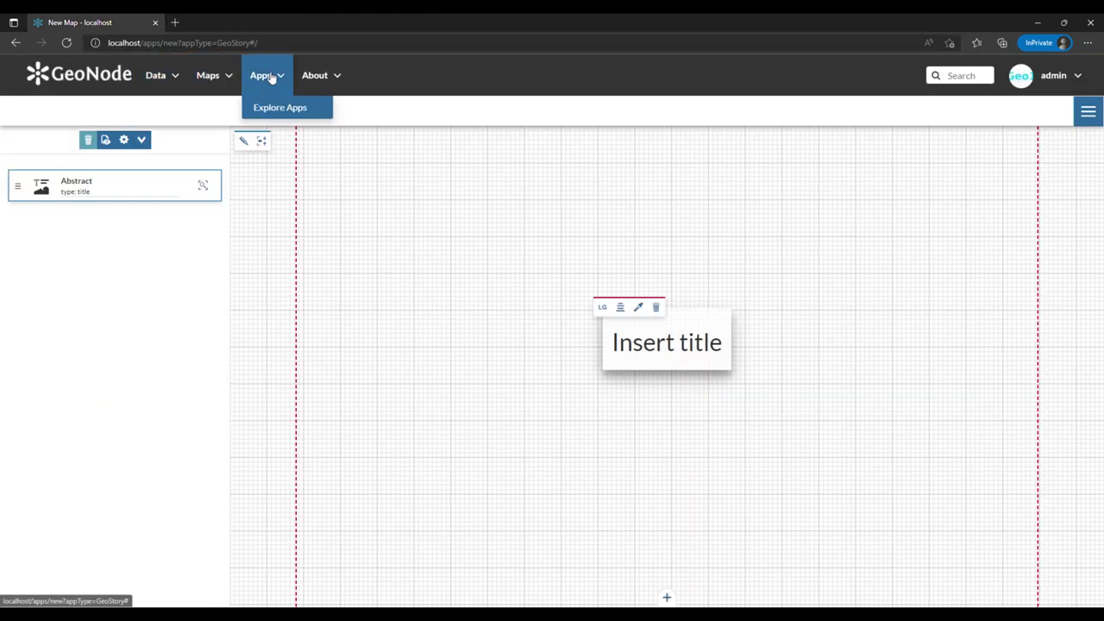
{"action": "left_click", "coordinate": [331, 78]}
{"action": "left_click", "coordinate": [220, 109]}
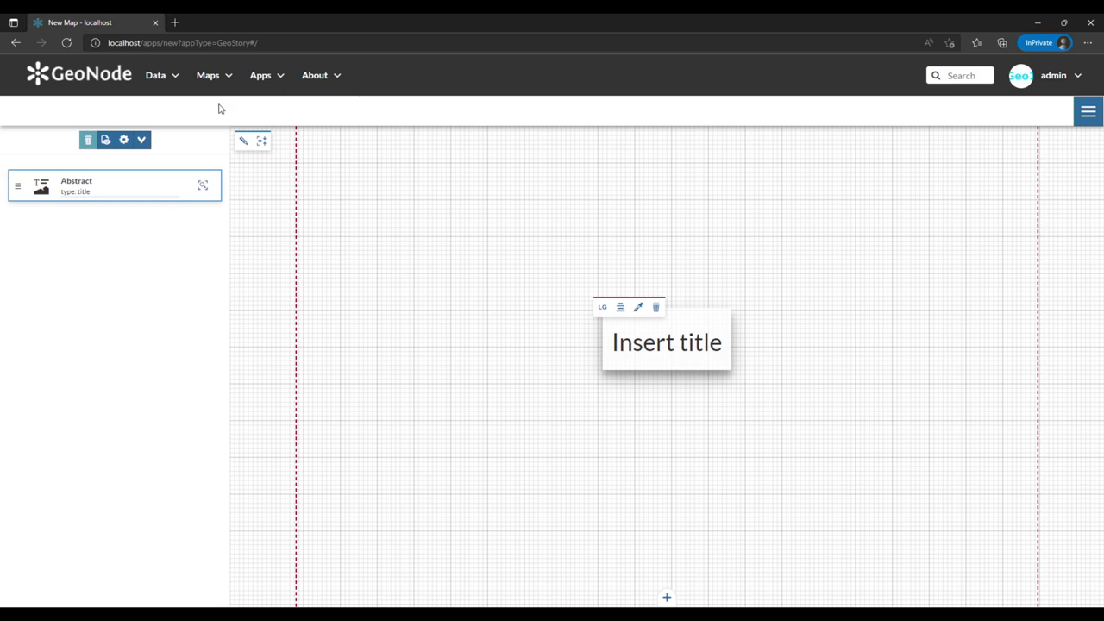
{"action": "left_click", "coordinate": [56, 77]}
{"action": "left_click", "coordinate": [153, 75]}
{"action": "left_click", "coordinate": [161, 107]}
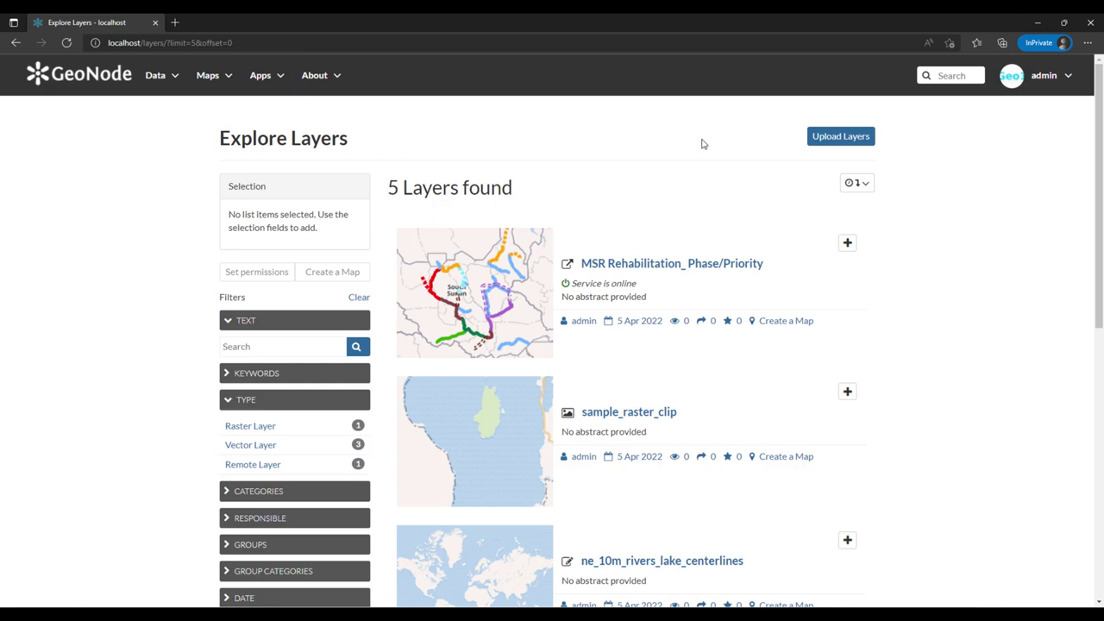
- Look through all entries in the list of layers and reopen the Explore Layers page
{"action": "scroll", "coordinate": [1078, 174], "scroll_direction": "down", "scroll_amount": 6}
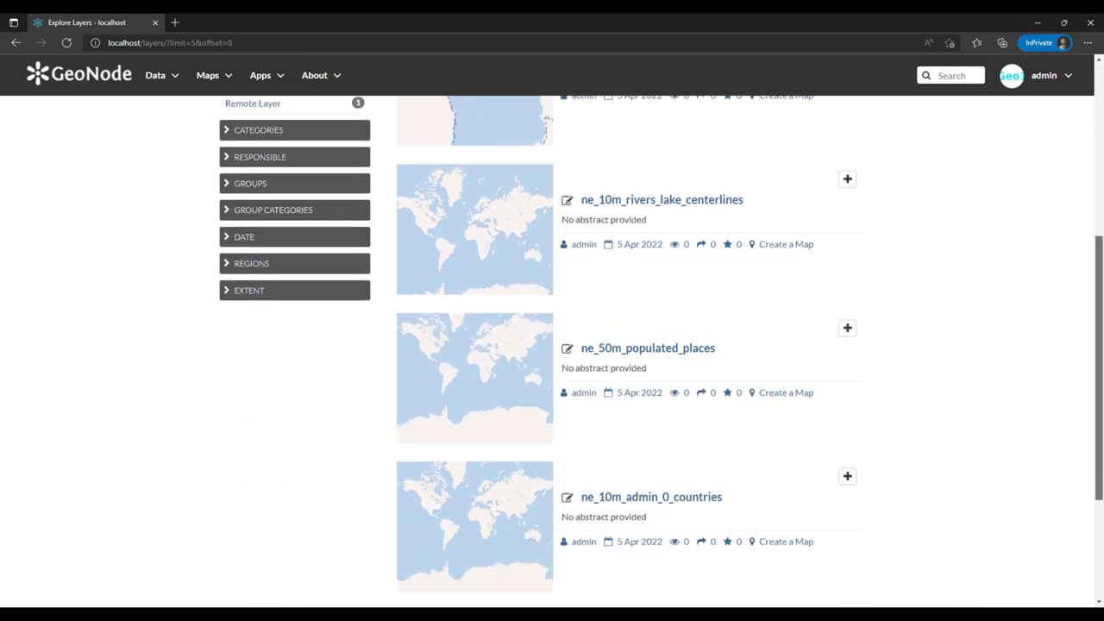
{"action": "scroll", "coordinate": [1078, 174], "scroll_direction": "up", "scroll_amount": 6}
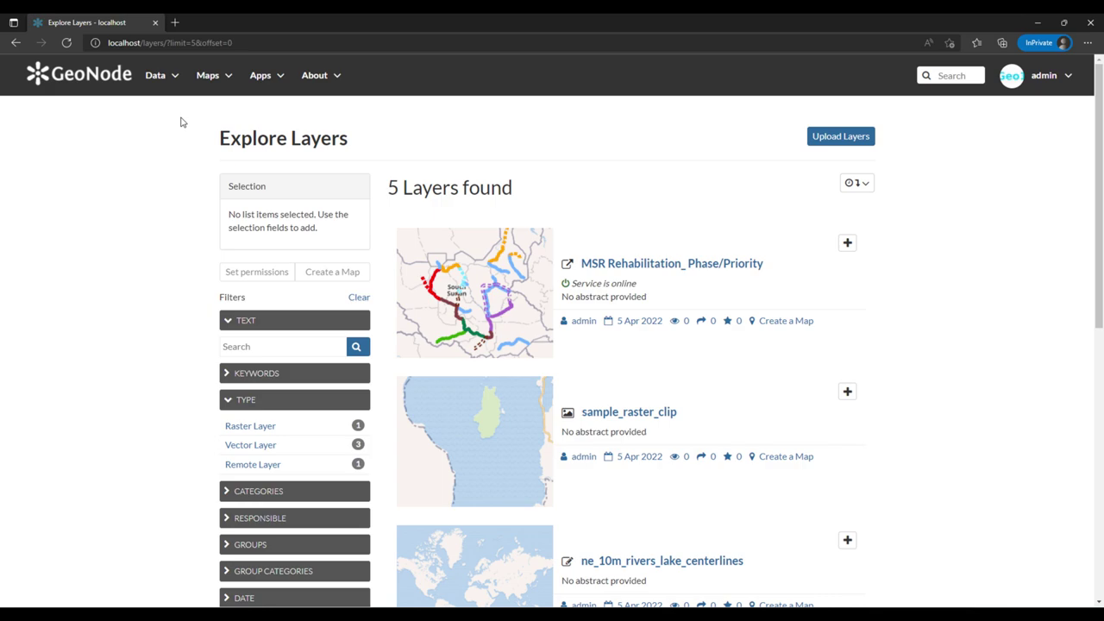
{"action": "left_click", "coordinate": [155, 75]}
{"action": "left_click", "coordinate": [156, 75]}
{"action": "left_click", "coordinate": [155, 75]}
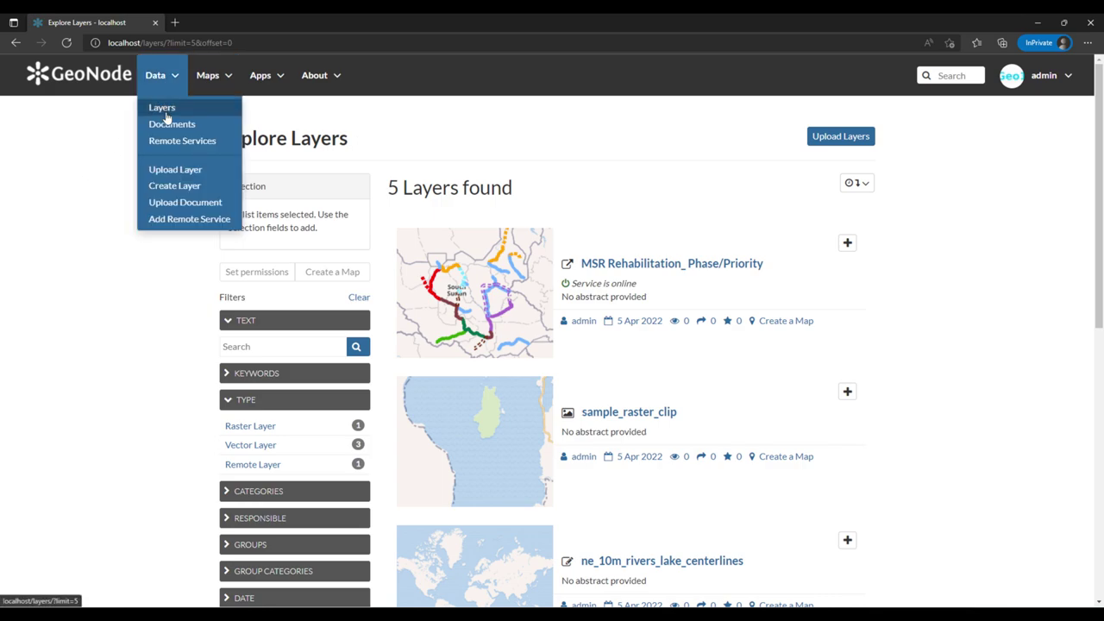
{"action": "left_click", "coordinate": [162, 108]}
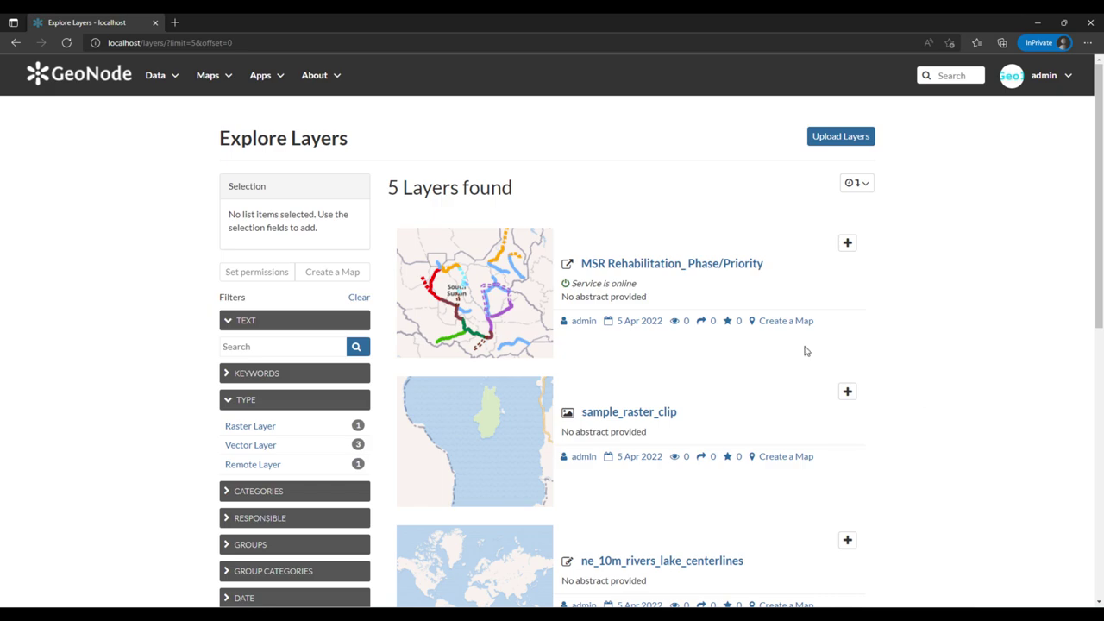
{"action": "left_click_drag", "start_coordinate": [272, 138], "coordinate": [353, 143]}
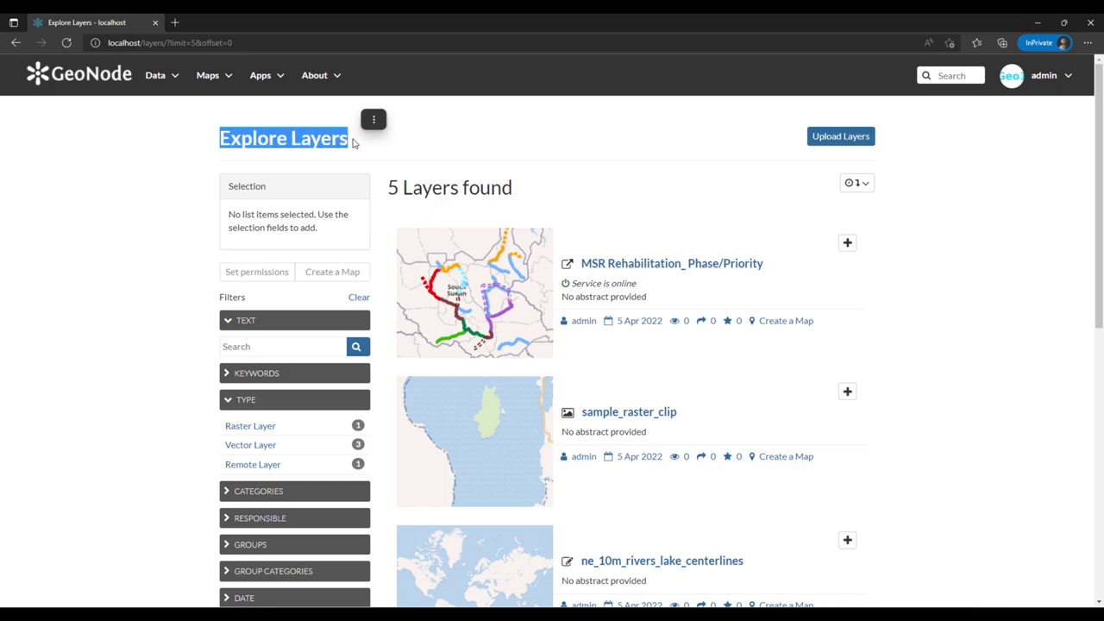